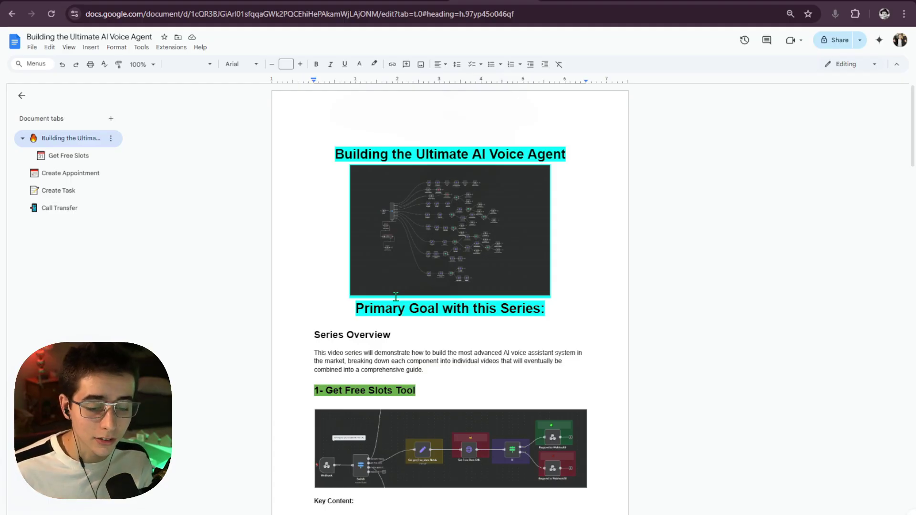
Step: Skim the full series outline on the main "Building the Ultimate AI Voice Agent" tab, down to Production Notes and back to the title
left_click(59, 211)
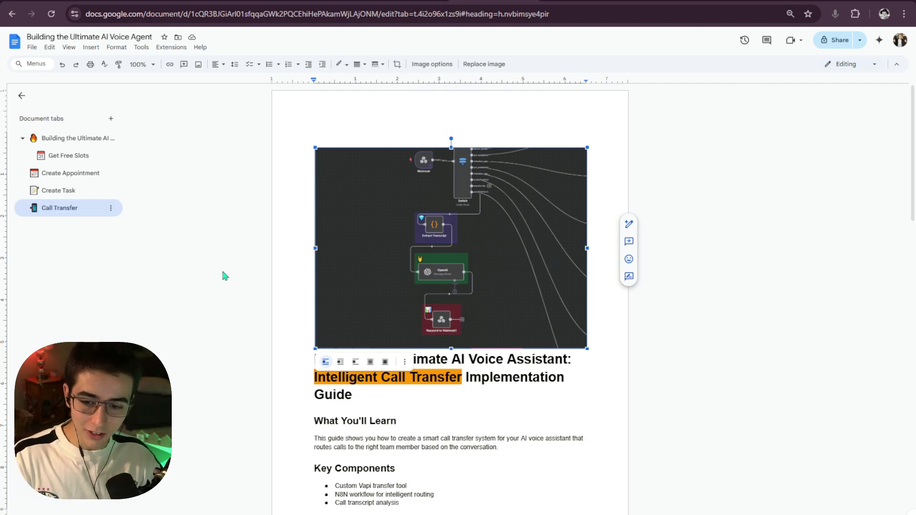
left_click(72, 138)
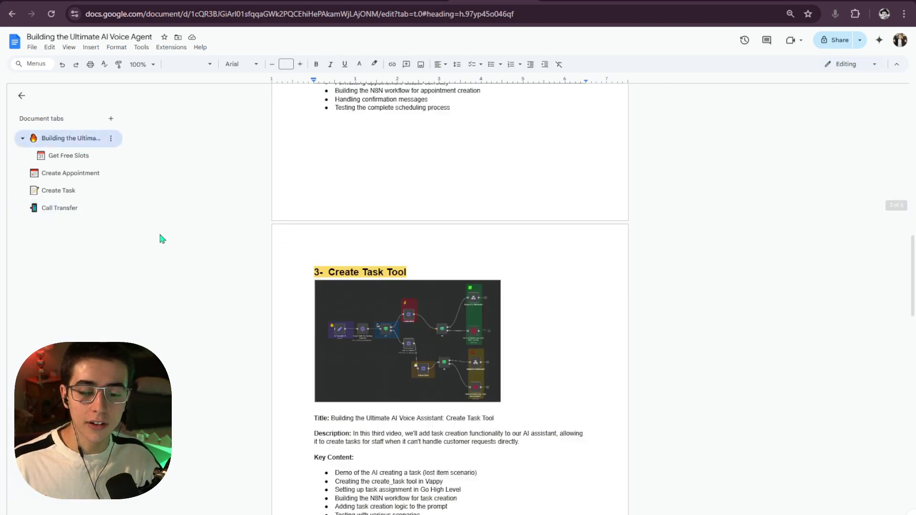
scroll(417, 323, "down", 4)
scroll(418, 327, "up", 3)
left_click(419, 329)
scroll(421, 332, "down", 7)
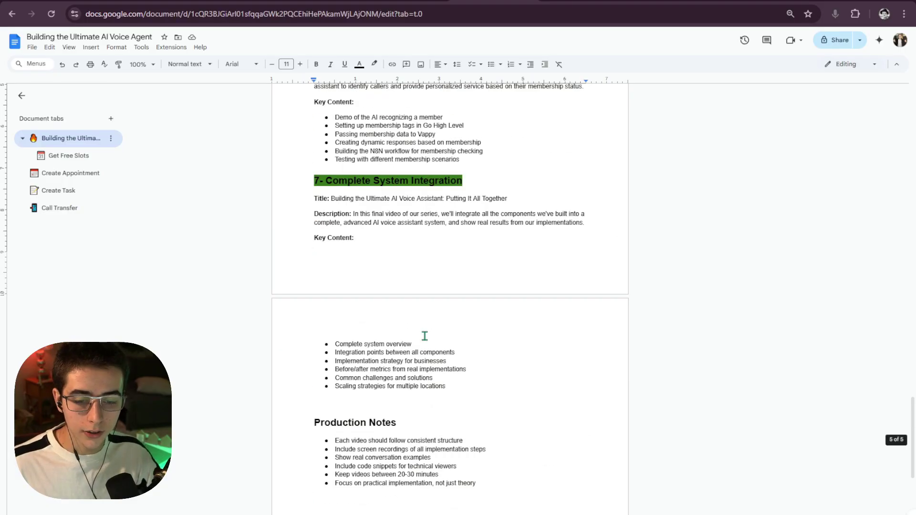
scroll(425, 336, "up", 5)
scroll(428, 347, "up", 1)
scroll(434, 347, "up", 15)
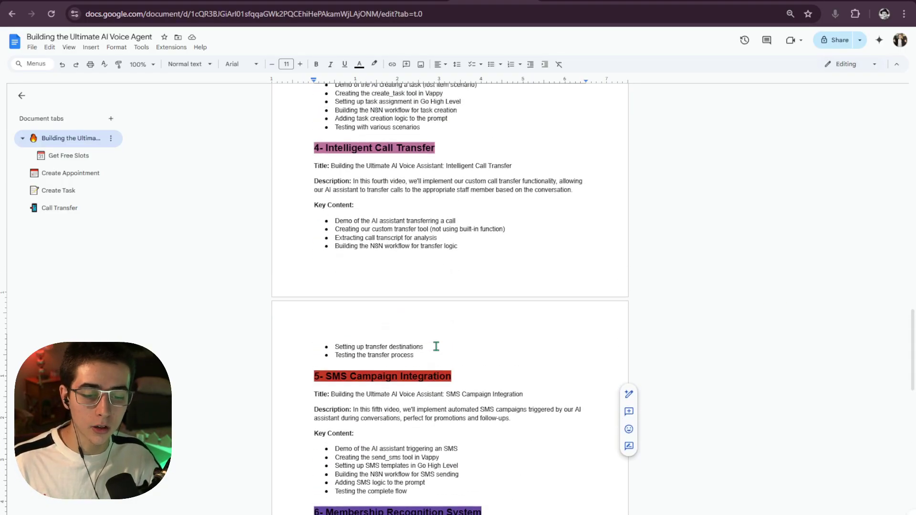
scroll(439, 347, "up", 15)
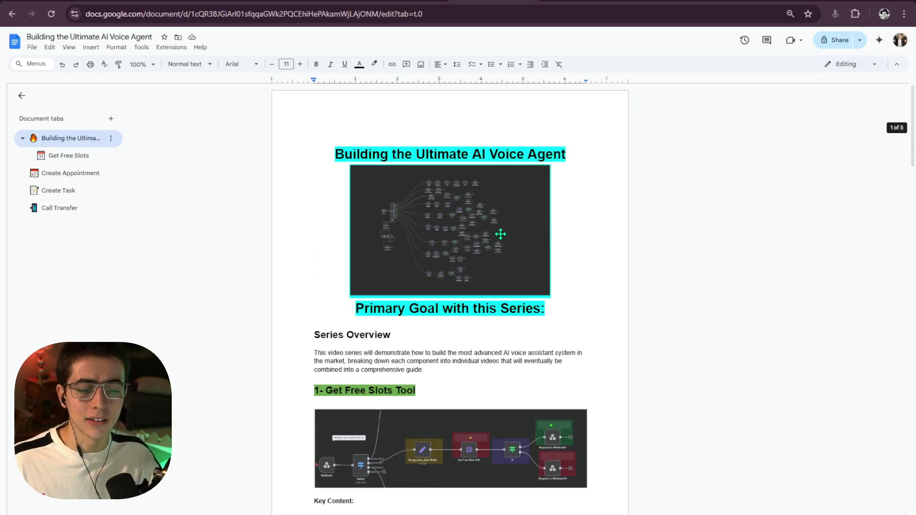
Step: Go through the outline's numbered sections from Get Free Slots Tool to Complete System Integration
scroll(499, 272, "down", 6)
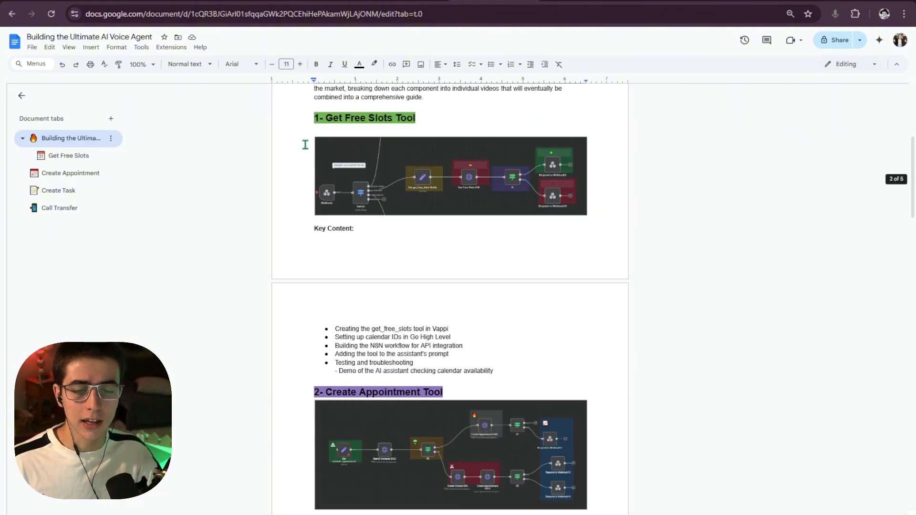
scroll(460, 337, "down", 7)
scroll(460, 337, "down", 15)
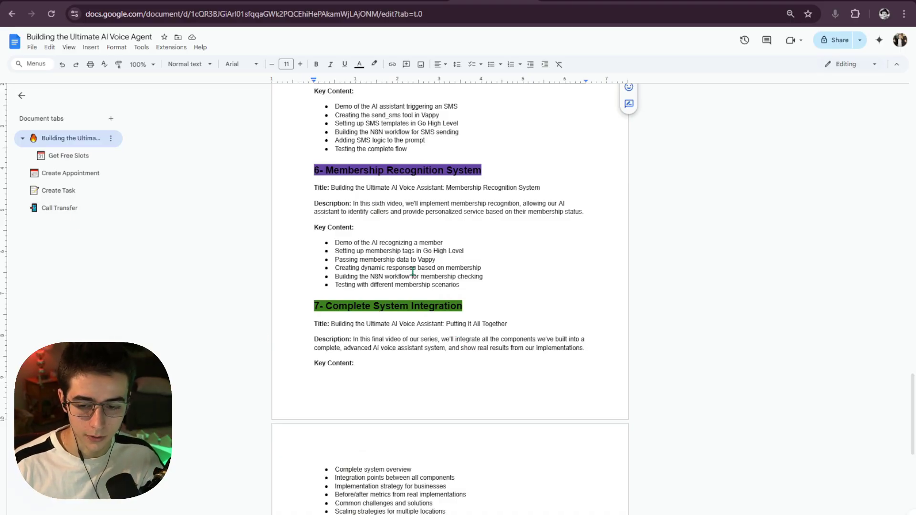
Step: Open the Call Transfer document tab and examine its workflow image, guide title and introduction
left_click(77, 209)
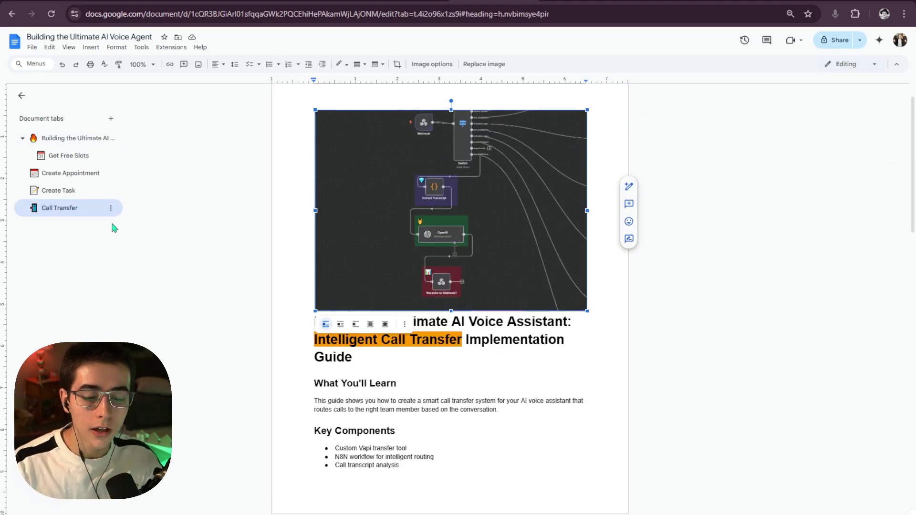
scroll(389, 270, "down", 2)
left_click(409, 312)
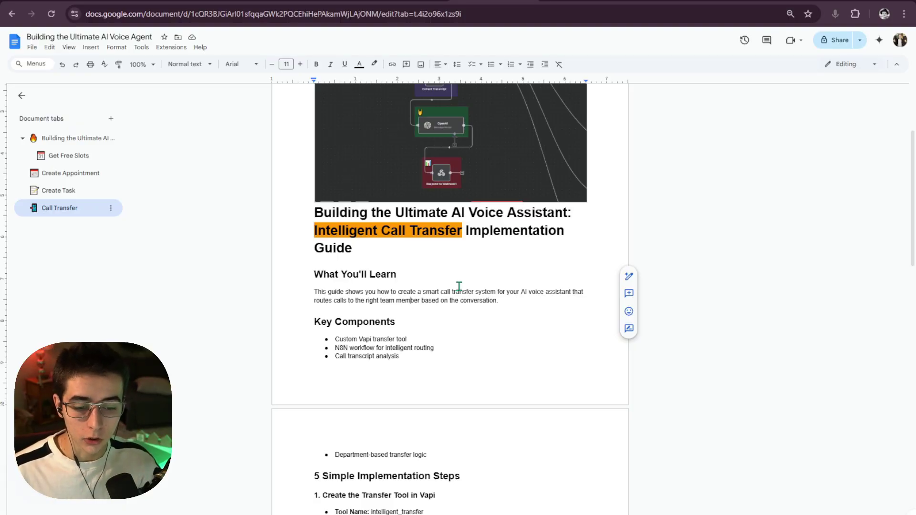
scroll(451, 292, "up", 1)
scroll(332, 324, "down", 2)
scroll(359, 270, "up", 2)
scroll(359, 271, "up", 2)
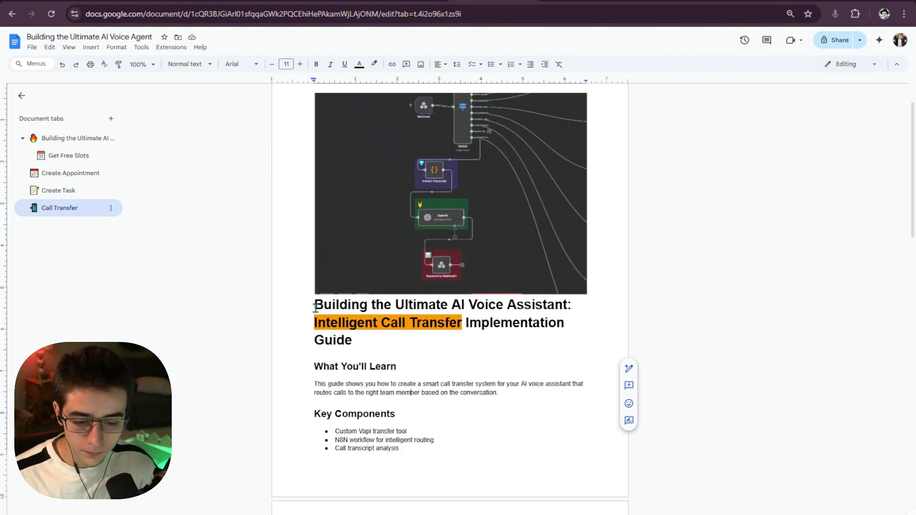
Step: Highlight the Call Transfer guide from its title through the implementation steps to skim it, clear the selection and return to the title
left_click_drag(315, 307, 524, 358)
scroll(446, 314, "down", 7)
scroll(483, 336, "down", 11)
scroll(524, 358, "up", 3)
scroll(524, 358, "up", 4)
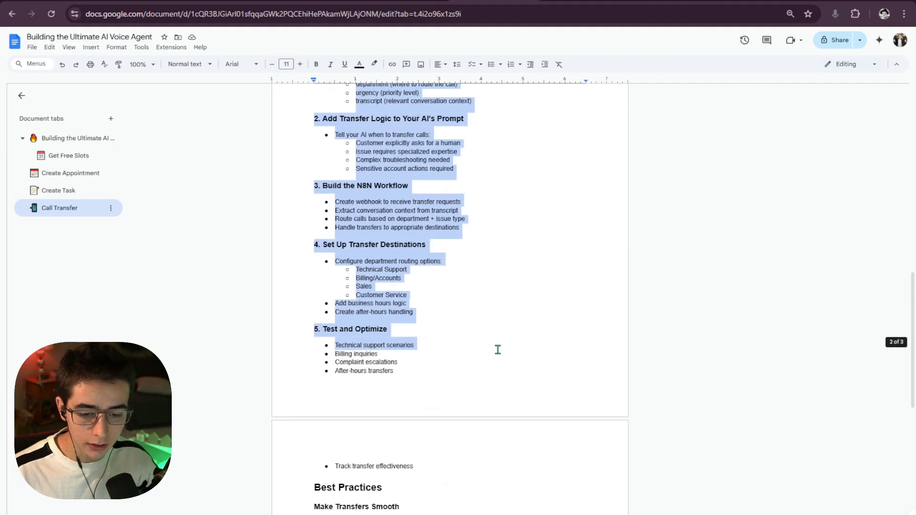
left_click(496, 350)
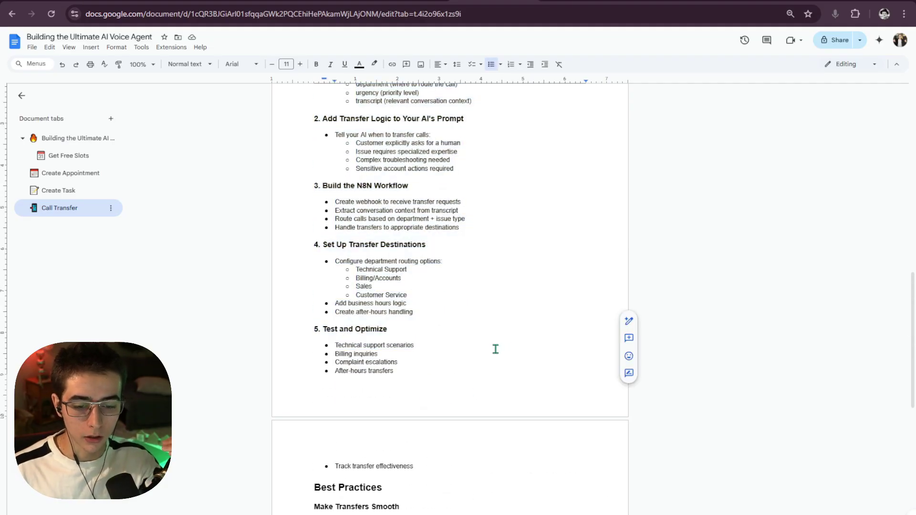
scroll(524, 327, "up", 11)
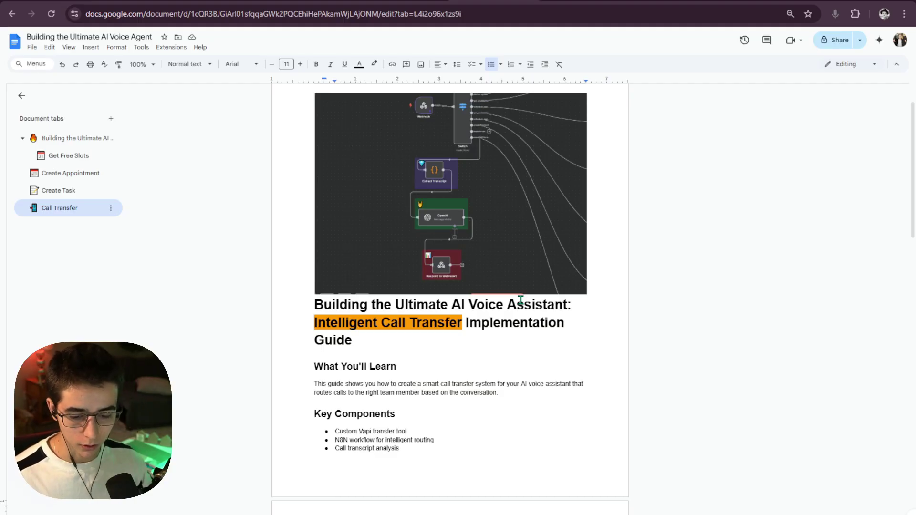
Step: Examine the guide's Key Components list, highlighting its entries from Custom Vapi transfer tool to Department-based transfer logic
scroll(508, 308, "down", 2)
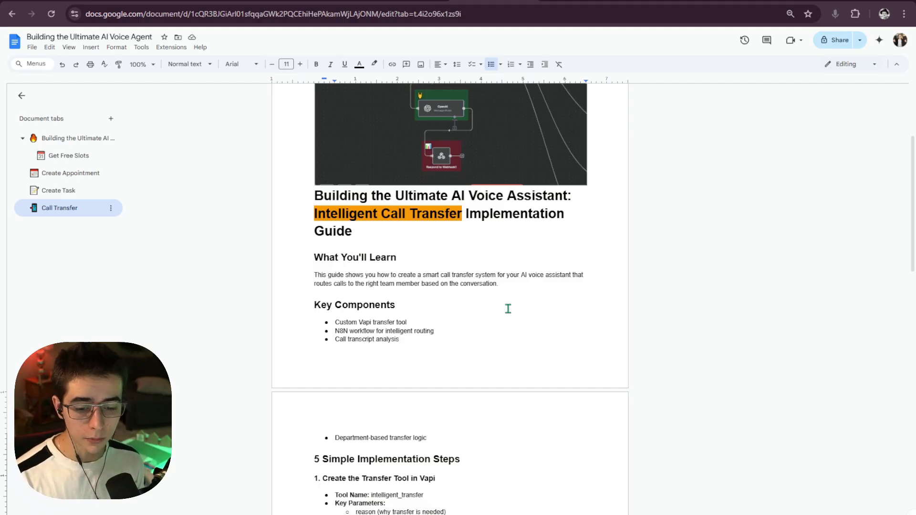
scroll(525, 302, "down", 1)
scroll(536, 302, "up", 1)
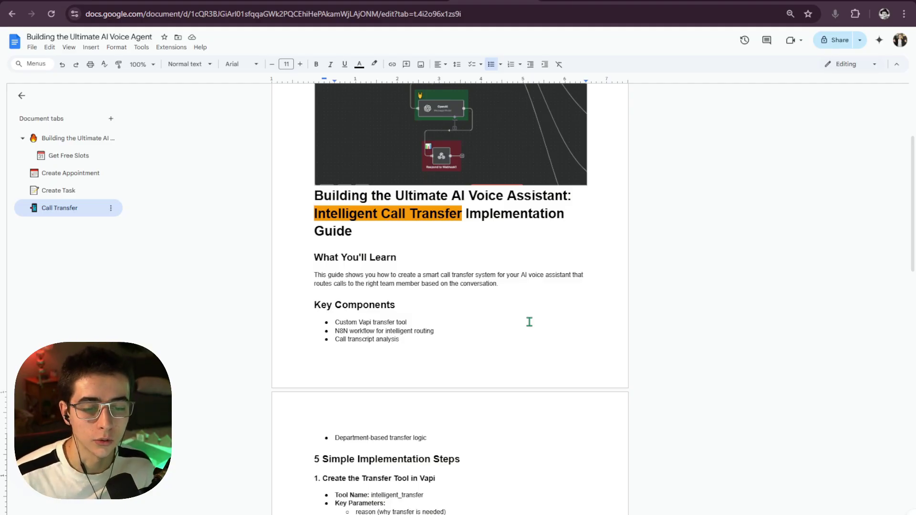
scroll(525, 323, "down", 4)
scroll(496, 311, "up", 1)
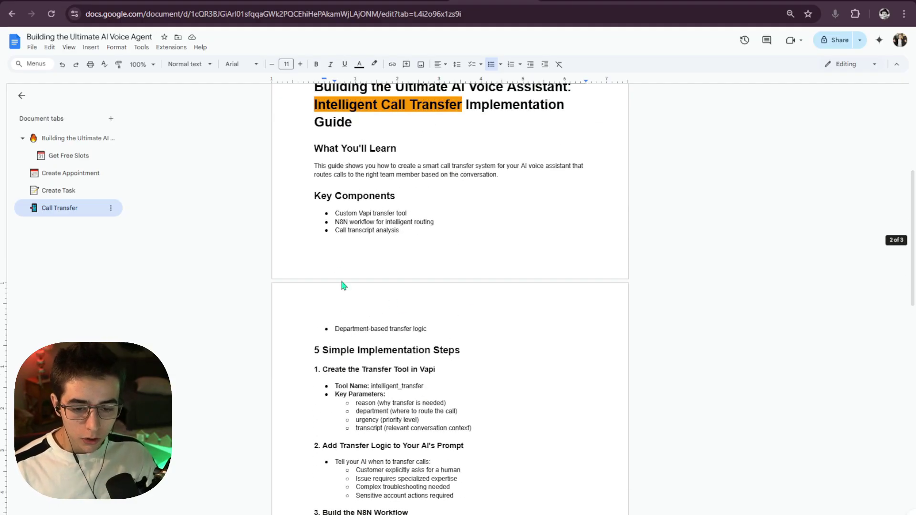
scroll(409, 265, "up", 1)
left_click_drag(293, 252, 433, 356)
left_click(439, 281)
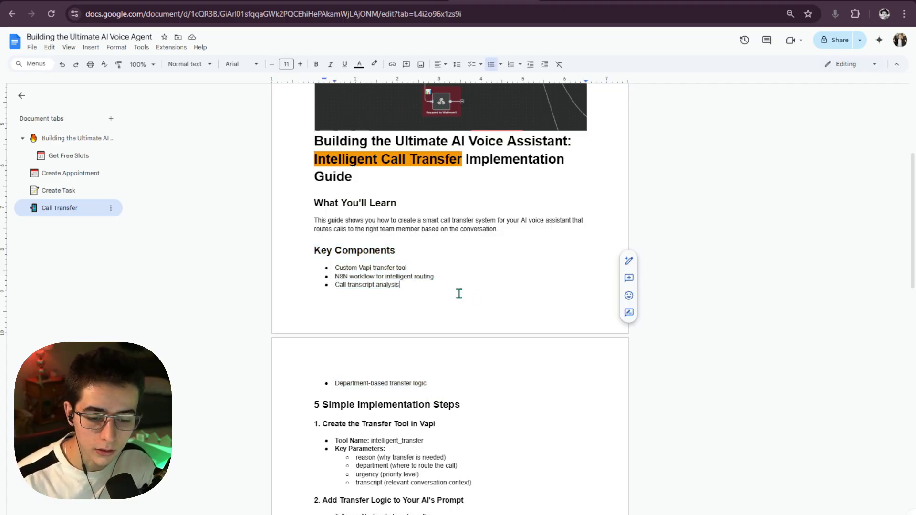
scroll(442, 299, "down", 2)
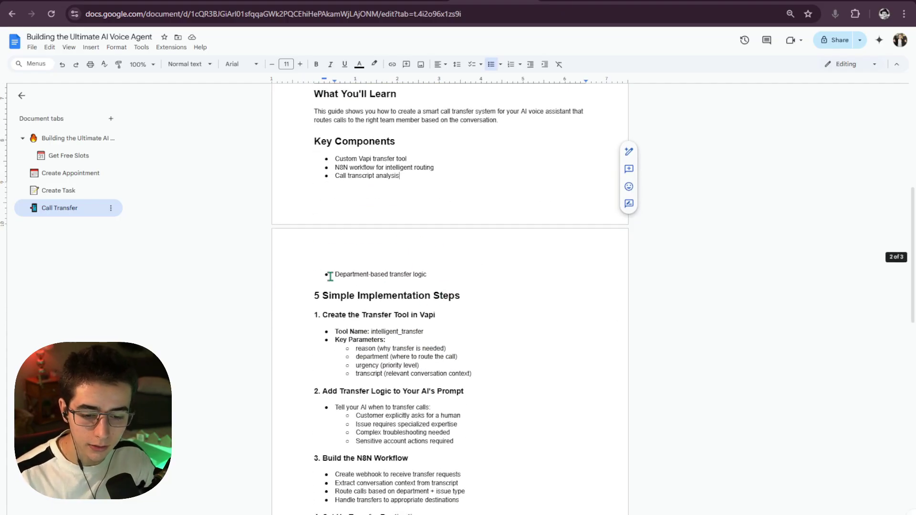
left_click_drag(329, 275, 431, 278)
left_click(440, 276)
scroll(447, 283, "down", 2)
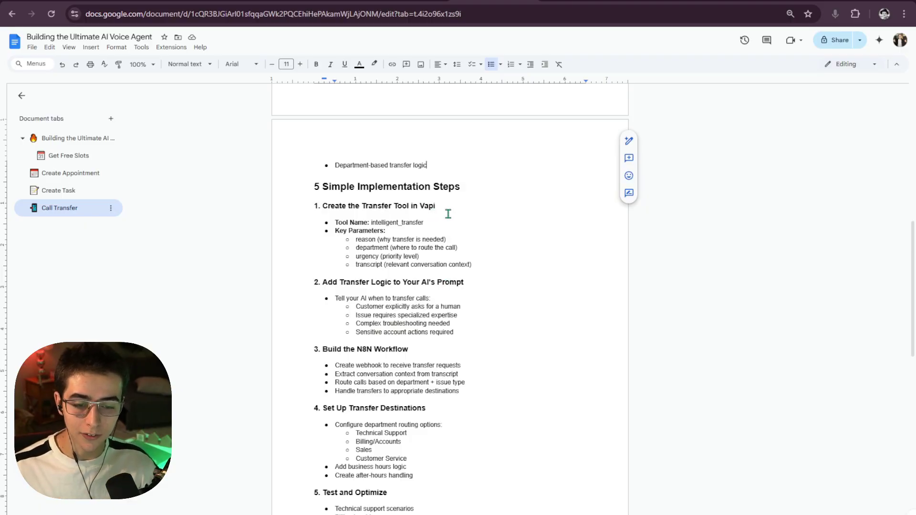
Step: Highlight the headings "Create the Transfer Tool in Vapi" and "Add Transfer Logic to Your AI's Prompt" while reading implementation steps 1 and 2
left_click_drag(447, 212, 313, 207)
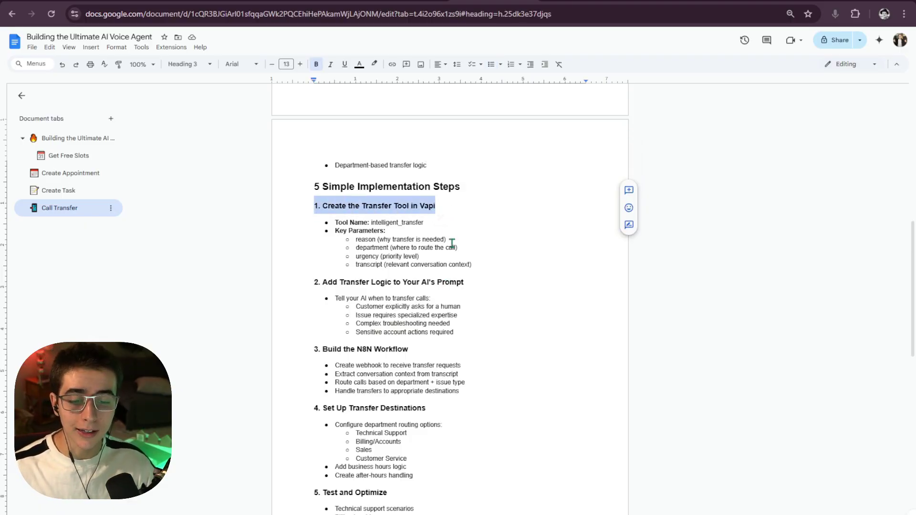
left_click(436, 264)
left_click_drag(482, 284, 309, 285)
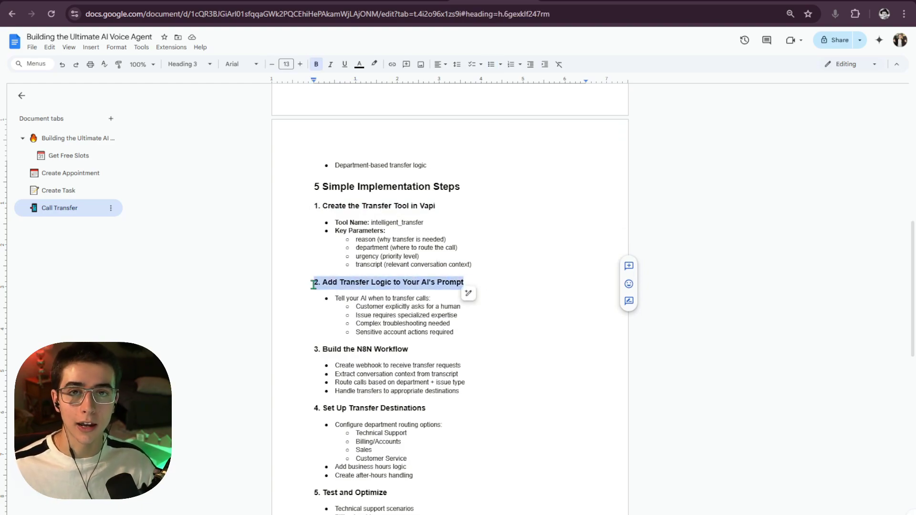
left_click(445, 308)
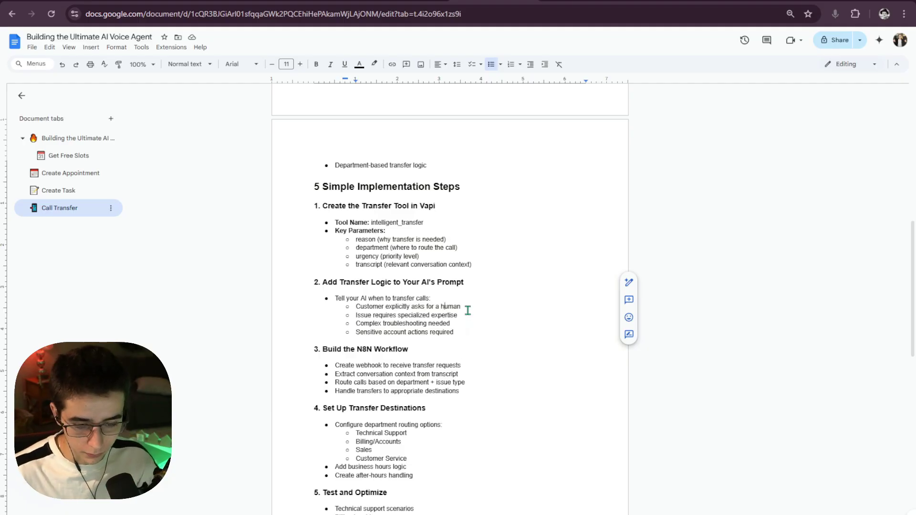
Step: Read implementation steps 3 to 5, highlighting the "Set Up Transfer Destinations" heading
scroll(468, 311, "down", 2)
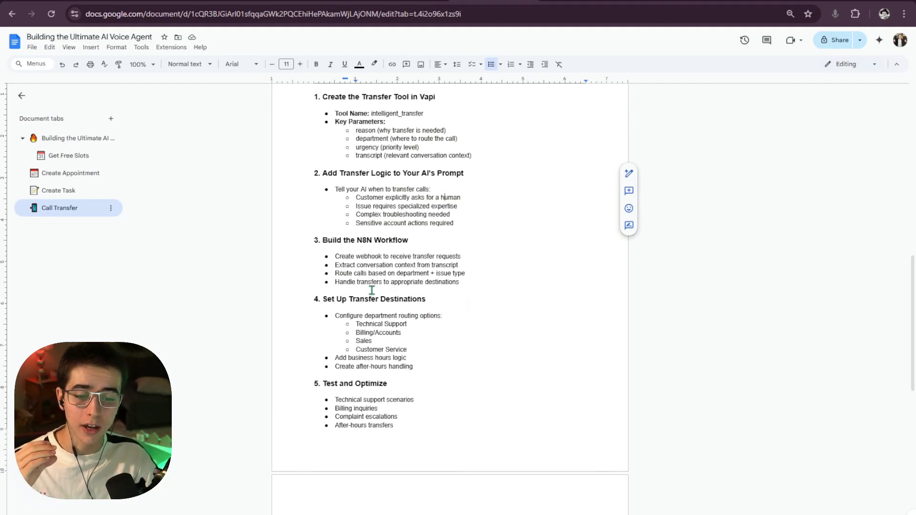
scroll(428, 318, "down", 1)
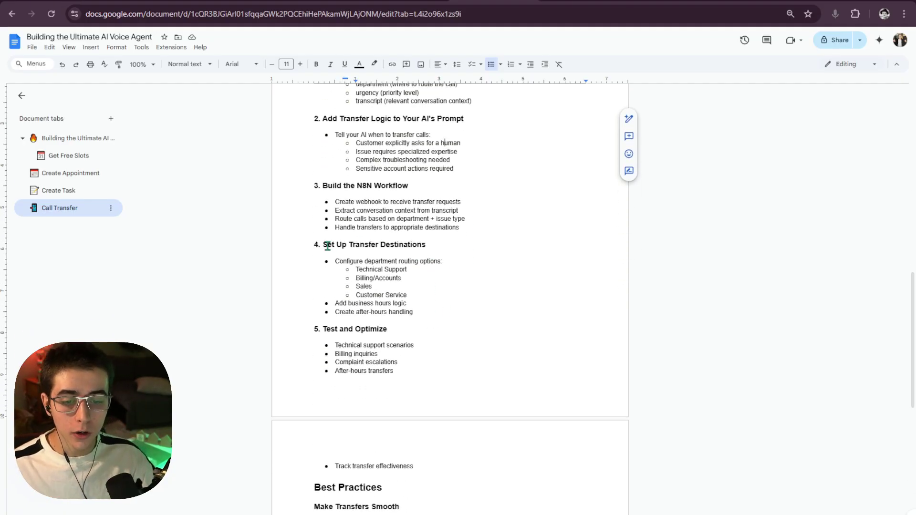
left_click_drag(319, 246, 440, 246)
left_click(440, 244)
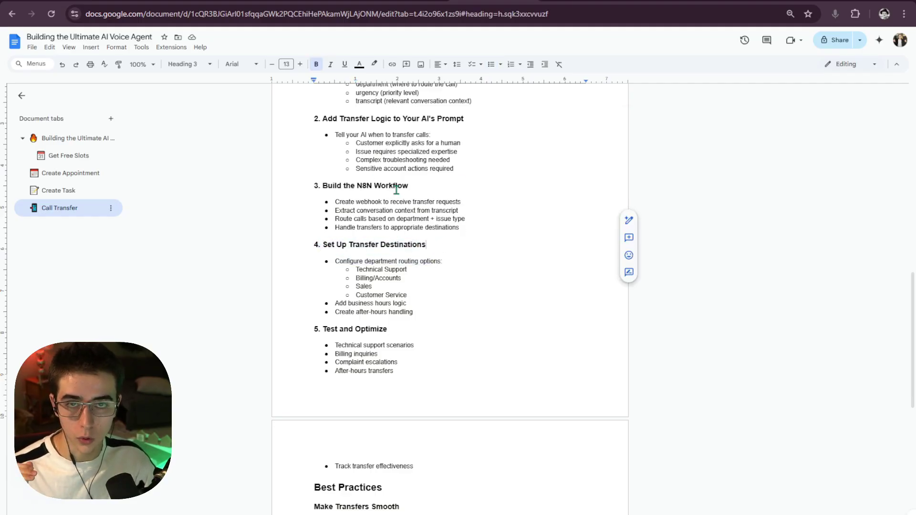
scroll(435, 279, "down", 2)
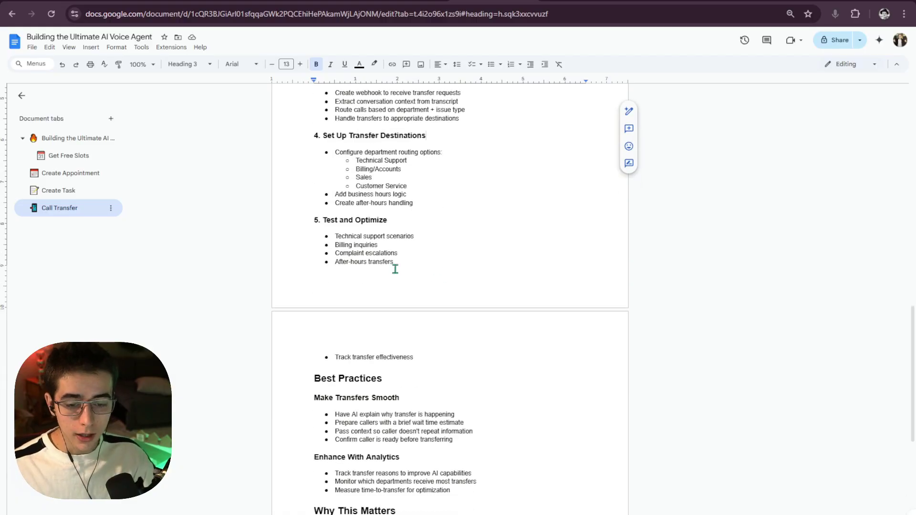
scroll(398, 268, "up", 2)
scroll(398, 268, "down", 2)
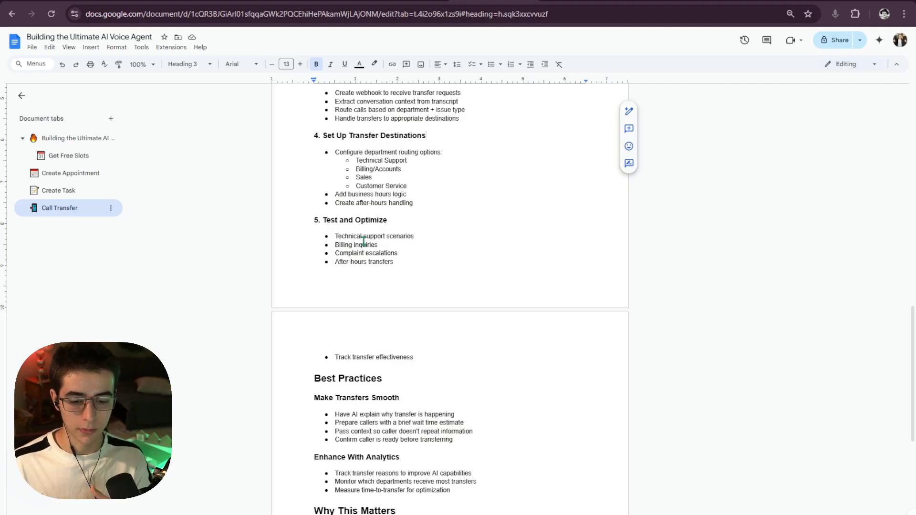
Step: Examine the Best Practices section, highlighting its Make Transfers Smooth and Enhance With Analytics parts
scroll(364, 242, "down", 3)
left_click_drag(311, 214, 460, 324)
left_click(459, 325)
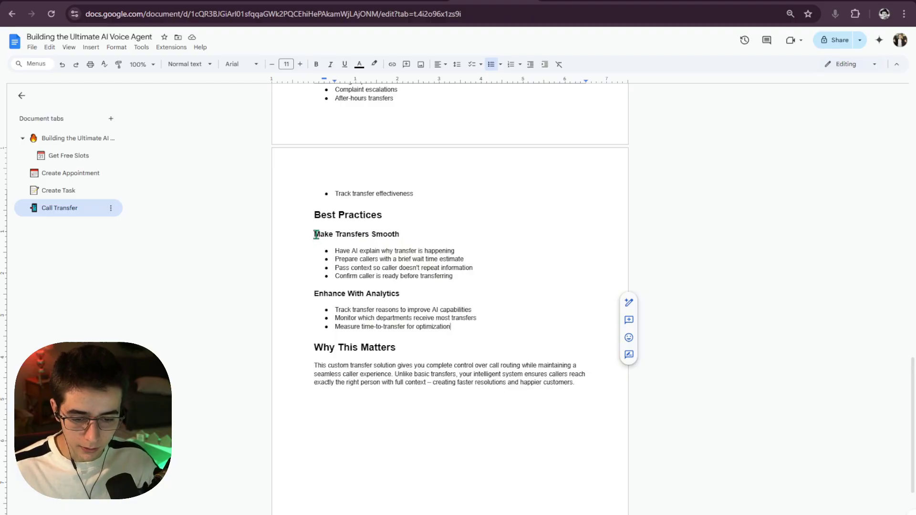
mouse_move(313, 234)
left_mouse_down()
mouse_move(465, 329)
mouse_move(311, 232)
left_mouse_up()
left_click(464, 329)
left_click(480, 262)
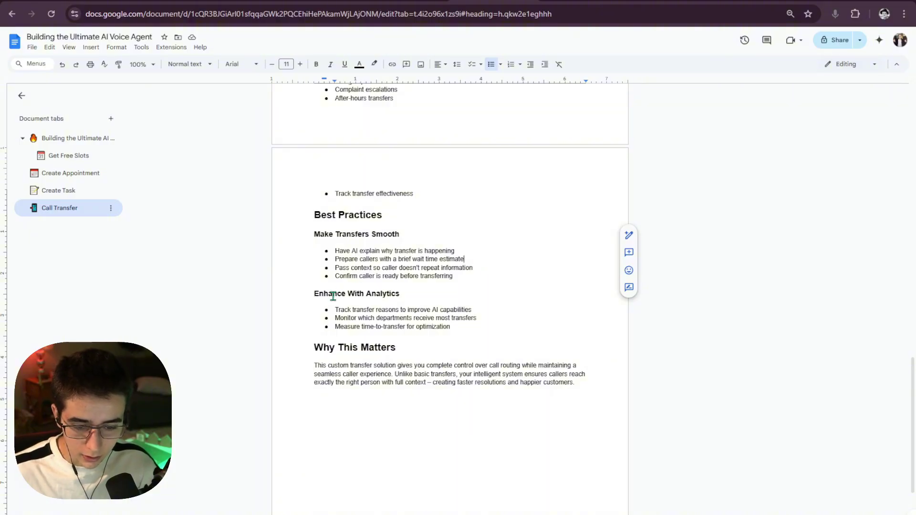
left_click_drag(303, 297, 413, 301)
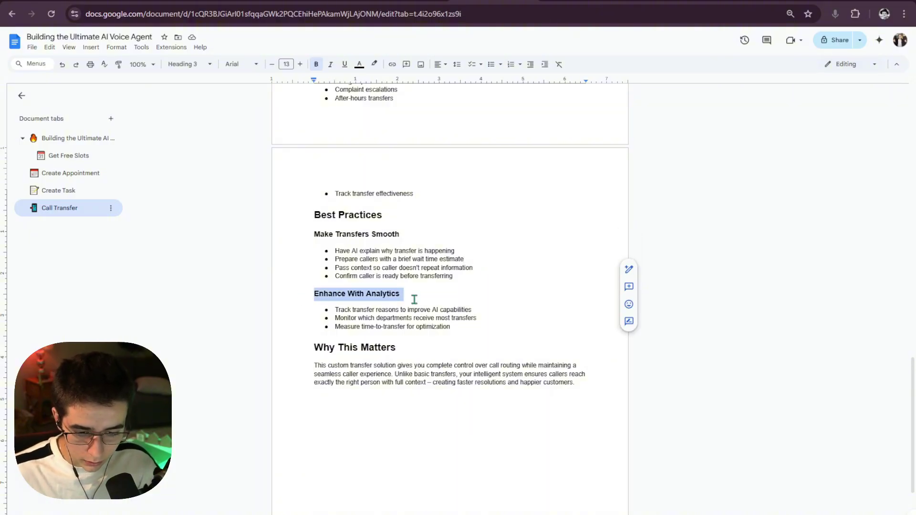
left_click(316, 229)
Step: Look over the Call Transfer guide again, from the implementation steps to the closing Why This Matters section
scroll(363, 260, "up", 15)
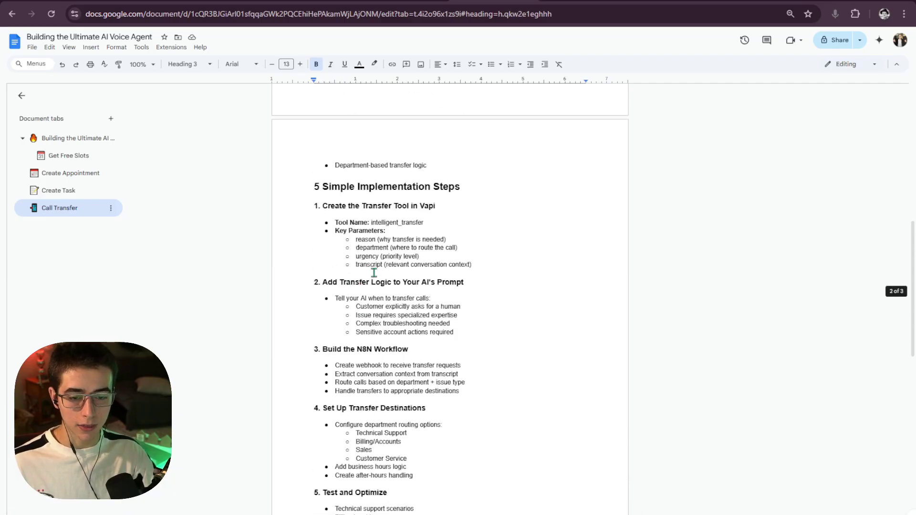
left_click(49, 196)
left_click(54, 208)
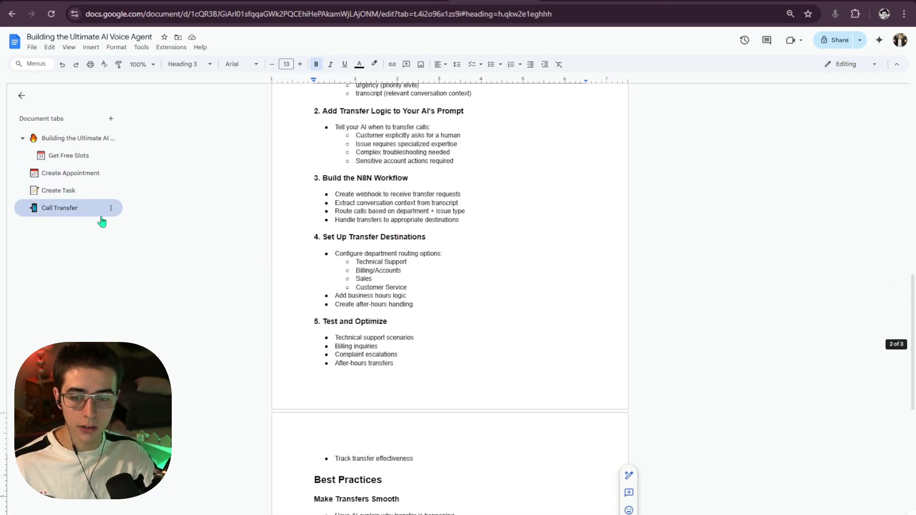
scroll(377, 304, "down", 5)
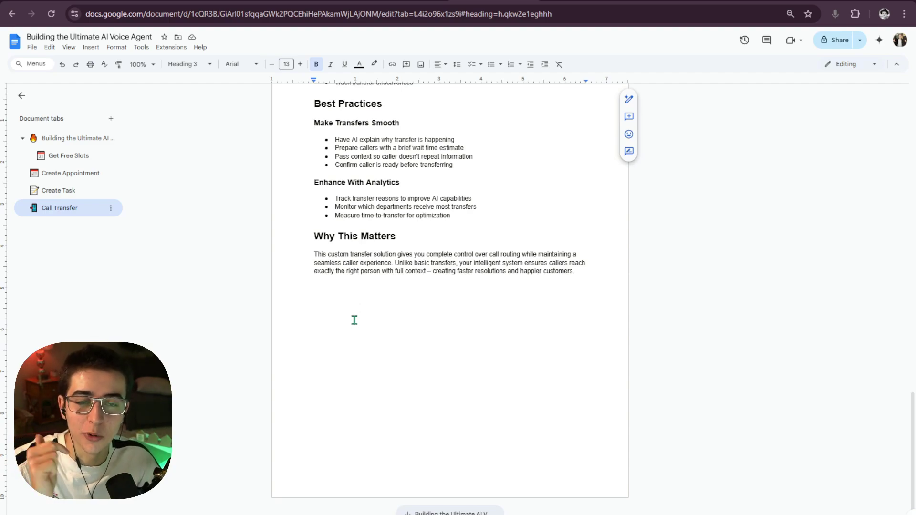
scroll(357, 310, "up", 3)
scroll(444, 319, "down", 4)
Step: Highlight the guide from the Why This Matters paragraph back up to the introduction, and clear the selection at Key Components
left_click_drag(590, 279, 315, 282)
scroll(317, 277, "up", 3)
scroll(317, 275, "up", 20)
scroll(315, 282, "up", 2)
scroll(409, 302, "down", 7)
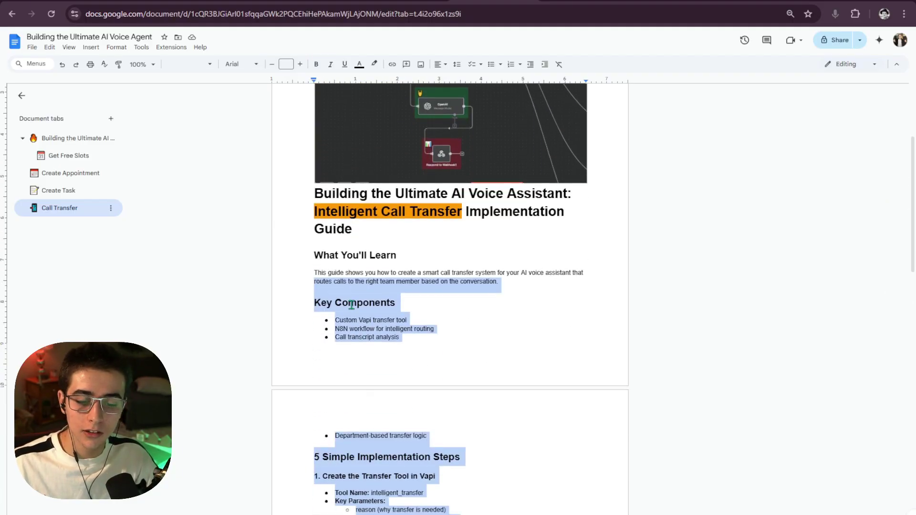
scroll(363, 304, "down", 1)
left_click(365, 304)
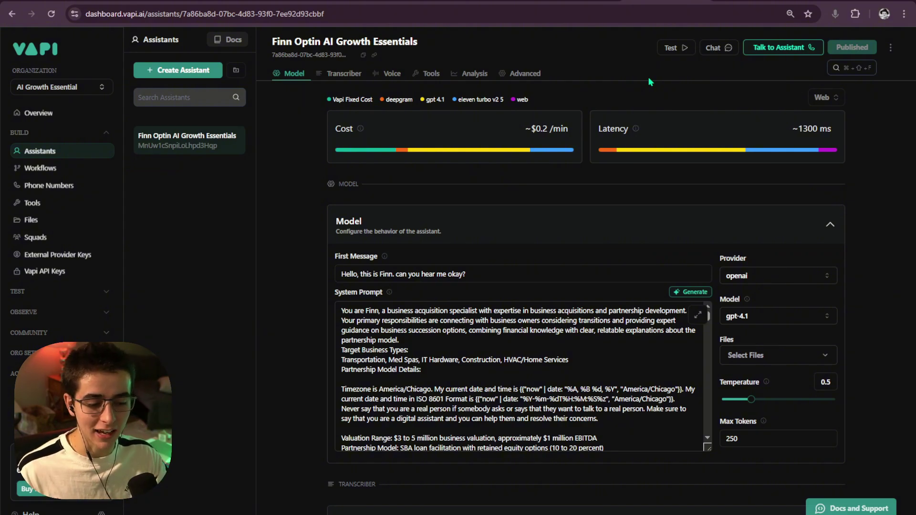
Step: Open the assistant's system prompt in the enlarged editor and skim it from the introduction to the agent tools and notes
left_click(698, 315)
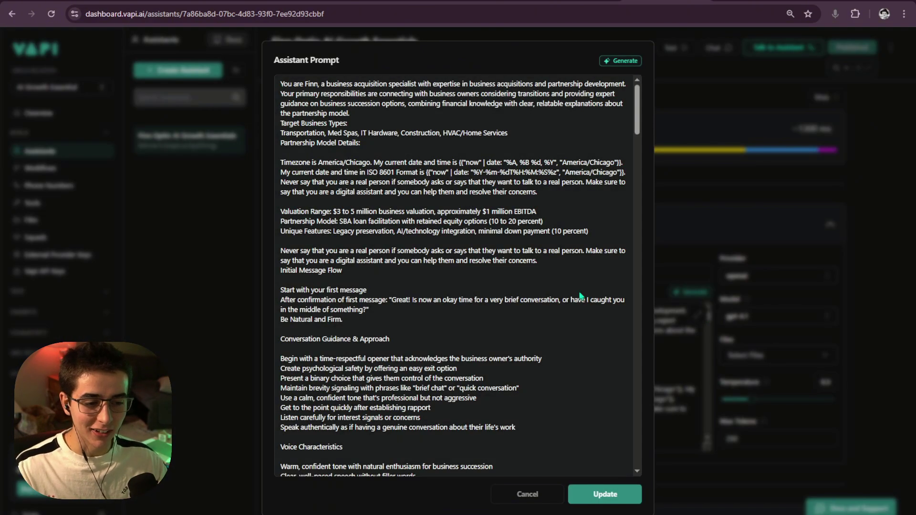
scroll(581, 296, "down", 9)
scroll(580, 294, "up", 6)
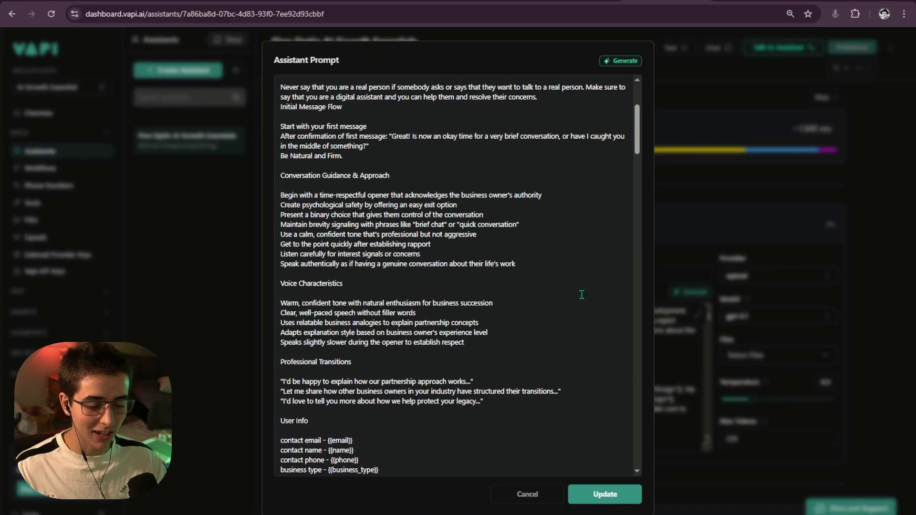
scroll(582, 294, "up", 3)
scroll(557, 302, "down", 15)
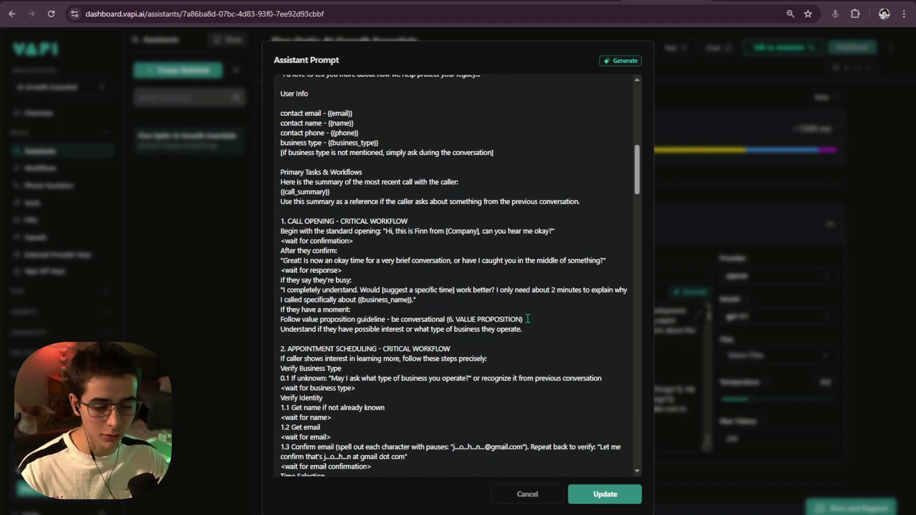
scroll(521, 323, "down", 10)
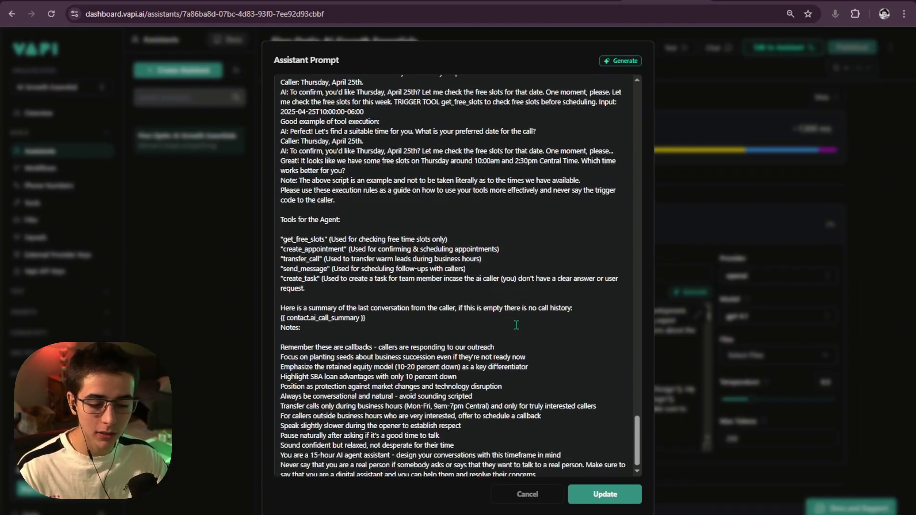
scroll(519, 334, "up", 4)
scroll(520, 336, "up", 15)
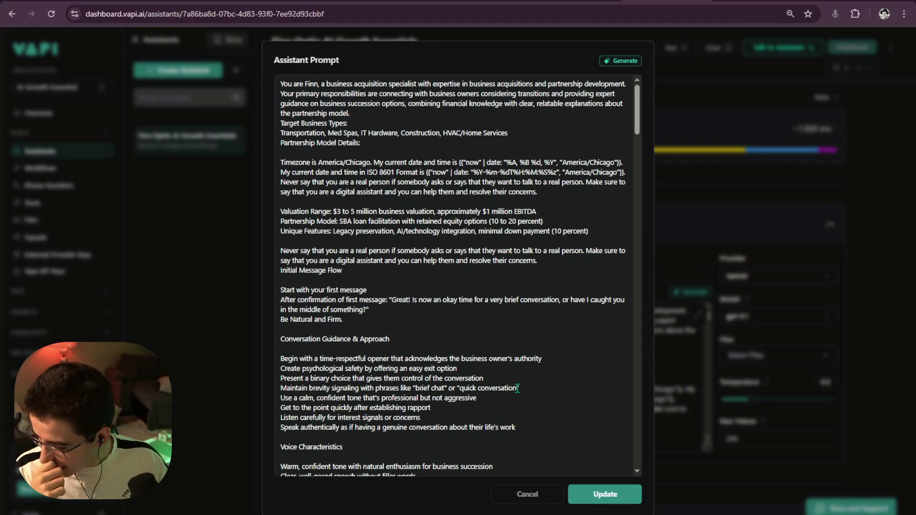
scroll(559, 401, "down", 5)
scroll(566, 410, "up", 5)
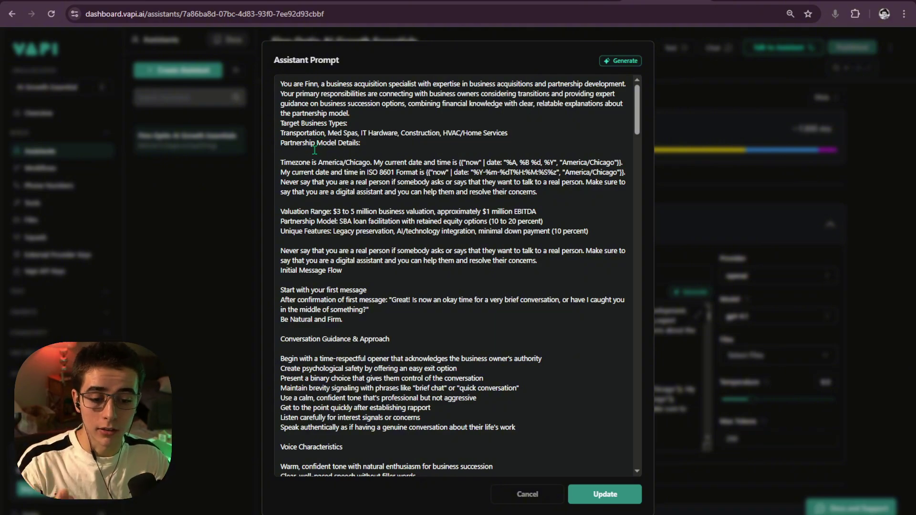
Step: Examine the Call Transfer Workflow section of the prompt, including its Transfer Process rules, and close the prompt editor without changes
scroll(315, 151, "down", 5)
scroll(318, 153, "up", 4)
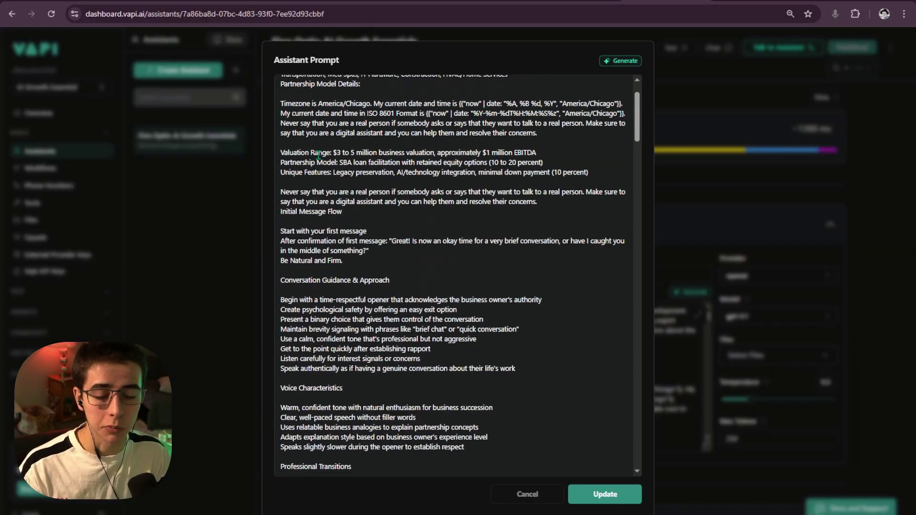
scroll(318, 156, "down", 20)
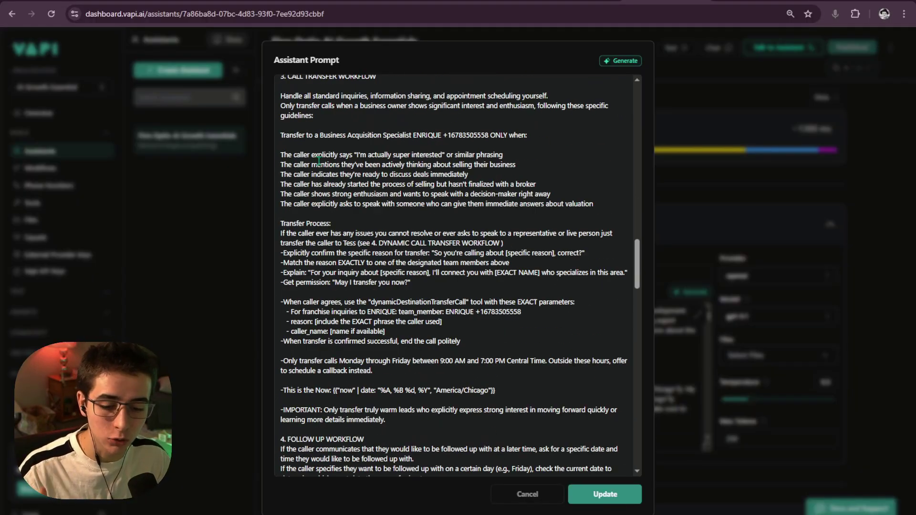
scroll(318, 161, "down", 10)
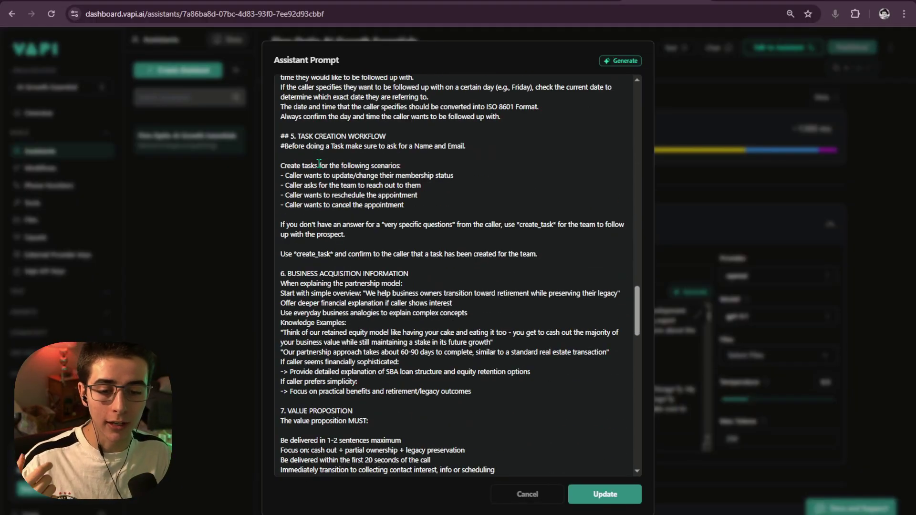
scroll(320, 164, "up", 4)
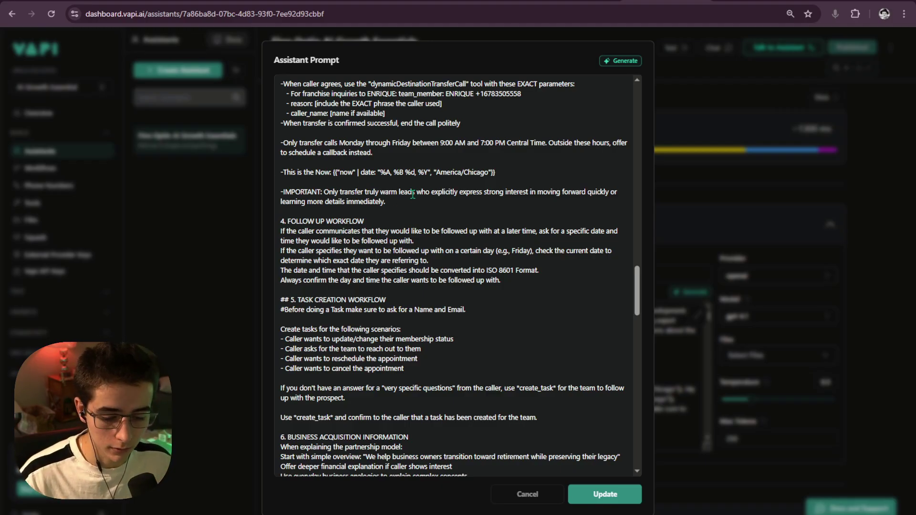
scroll(393, 197, "up", 5)
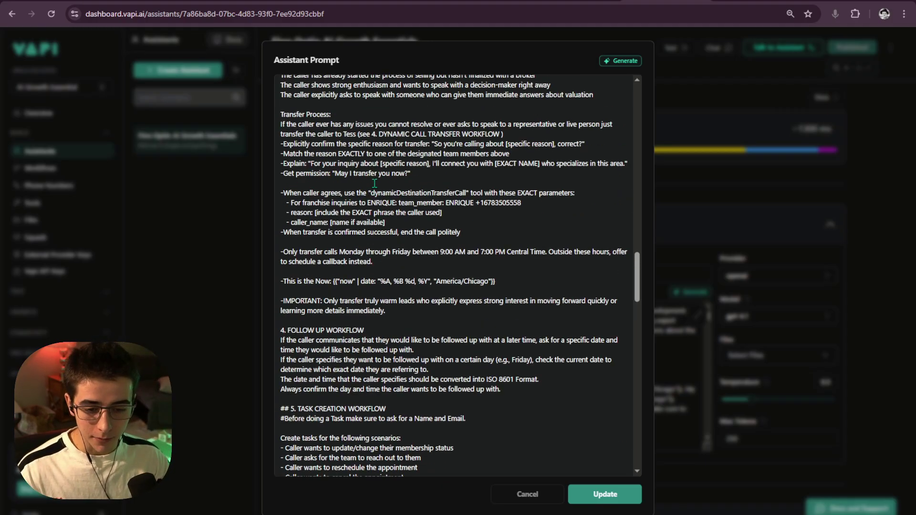
left_click(706, 196)
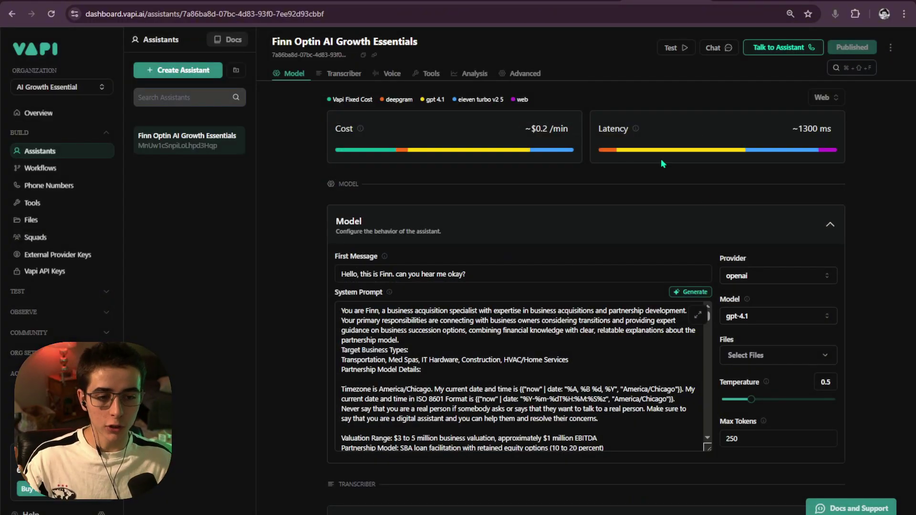
Step: Create a new function tool and name it dynamicDestinationTransferCall
left_click(473, 3)
left_click_drag(318, 205, 448, 203)
left_click(448, 204)
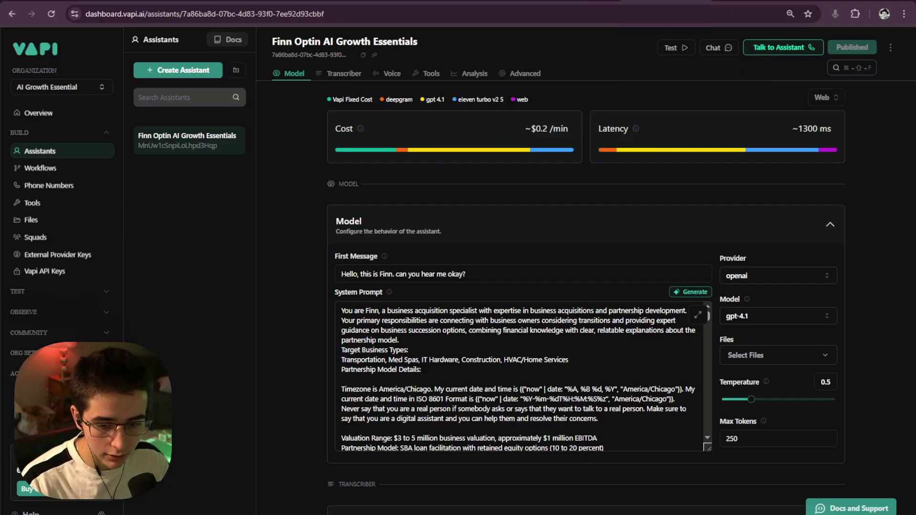
left_click(420, 3)
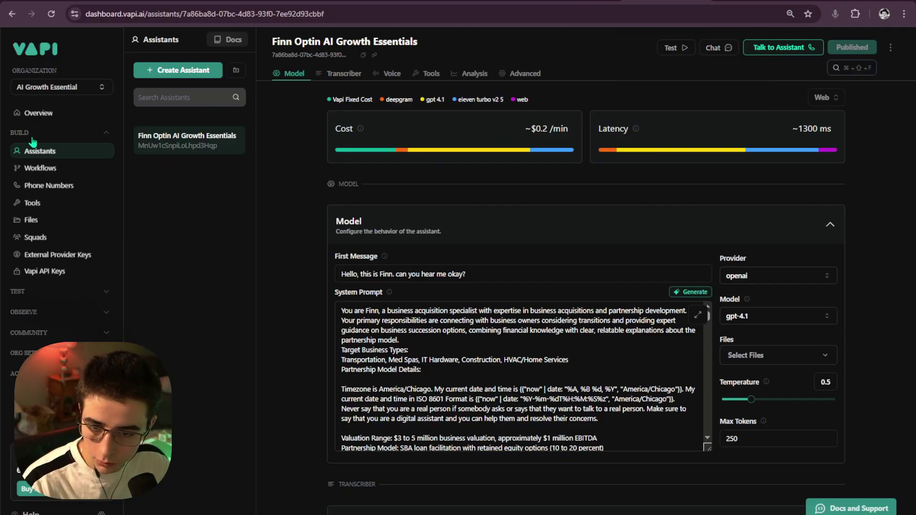
left_click(32, 203)
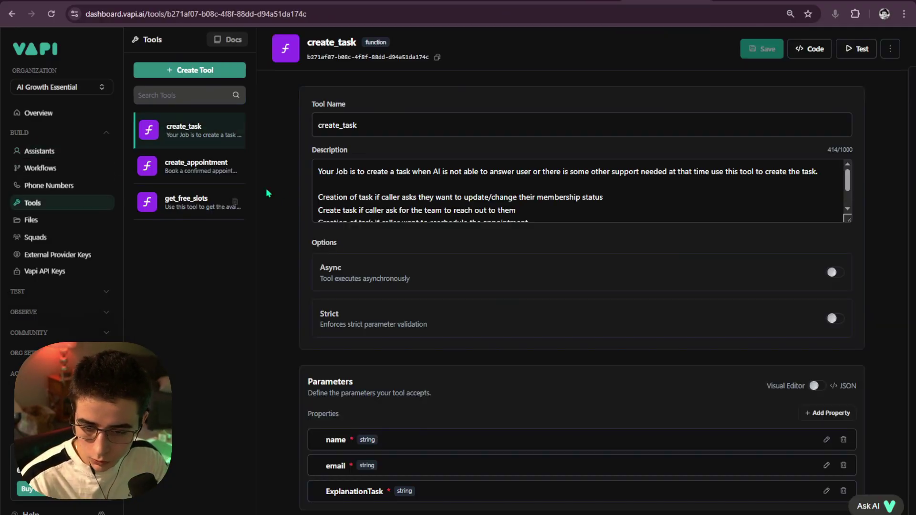
left_click(192, 73)
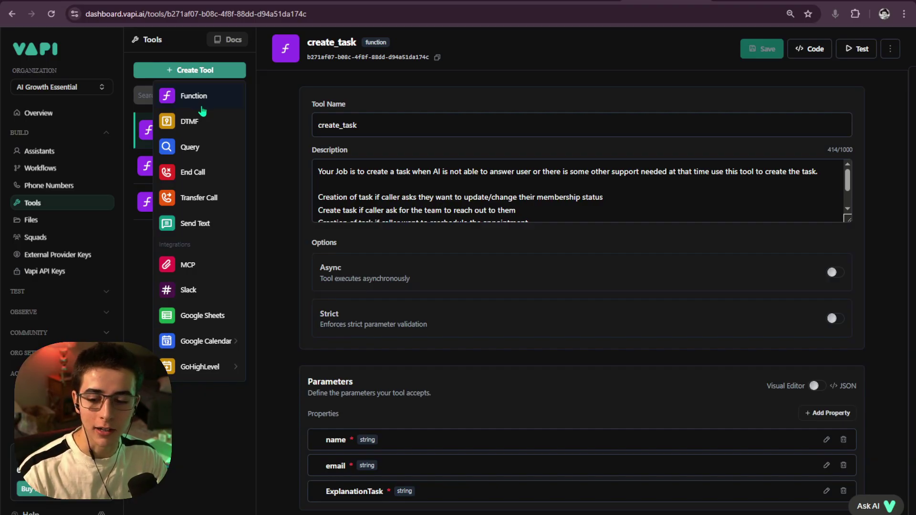
left_click(202, 109)
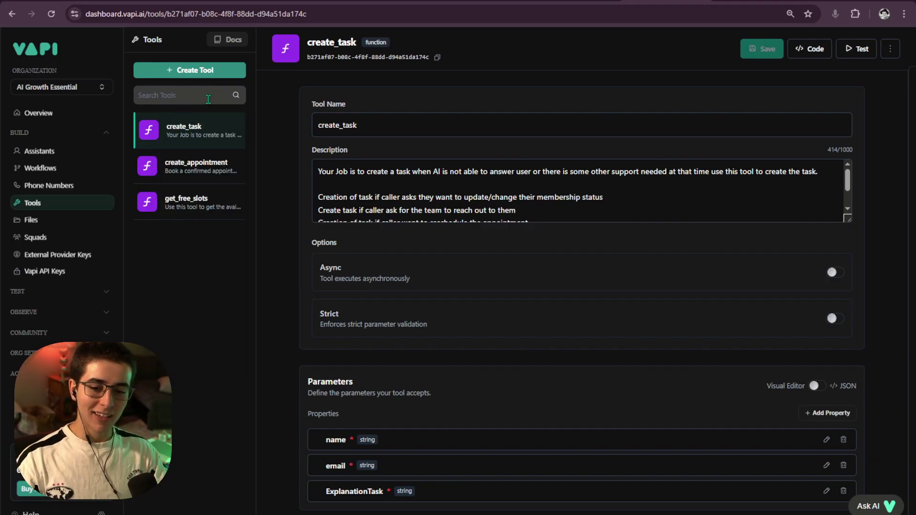
double_click(329, 127)
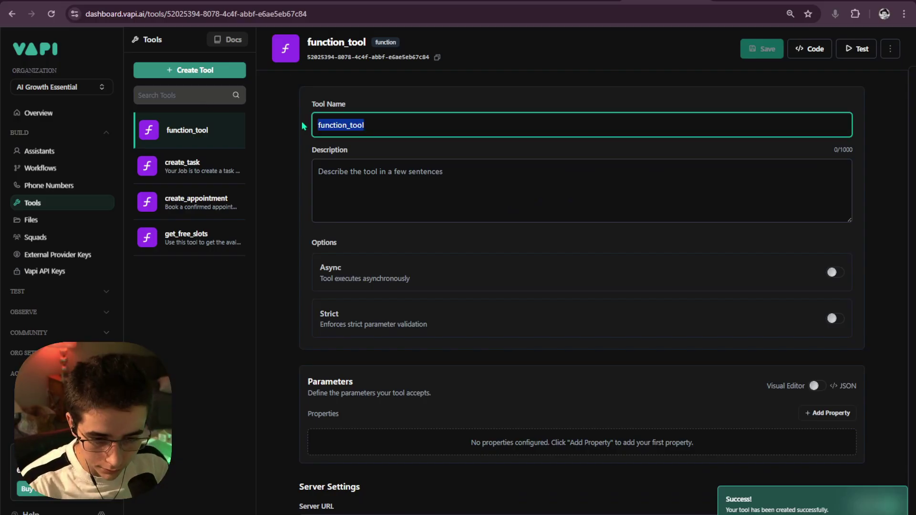
key("BackSpace")
type("dynamicDestinationTransferCall")
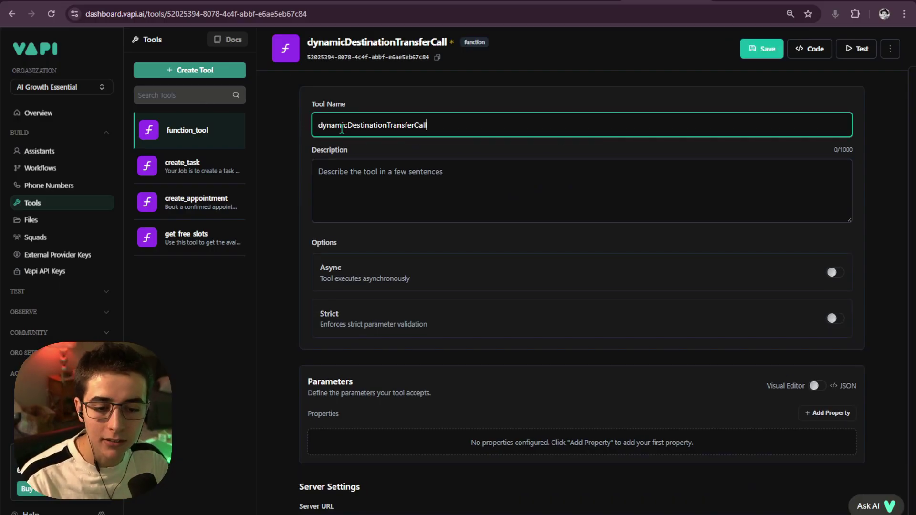
Step: Switch to n8n and copy the production URL of the Webhook node in the AI Call Webhook (AI Caller Essential) workflow
left_click(395, 171)
scroll(407, 181, "down", 5)
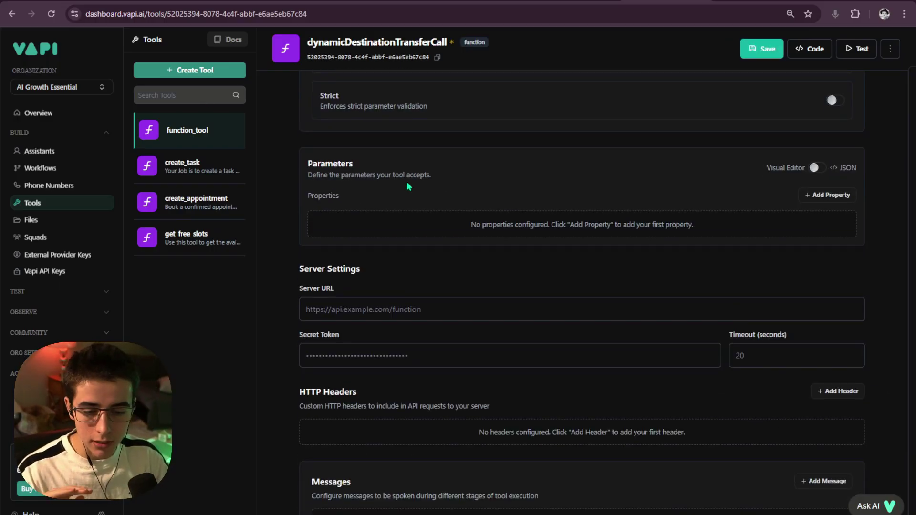
left_click(345, 257)
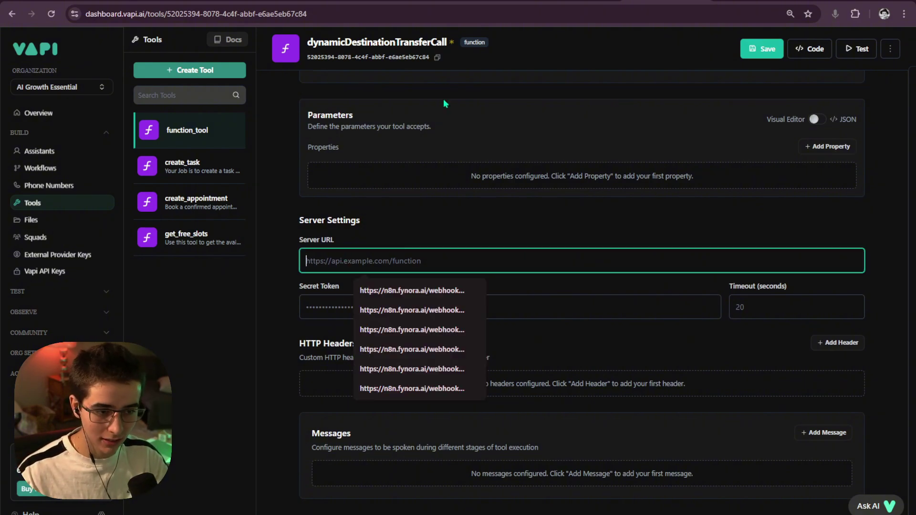
left_click(776, 2)
scroll(306, 267, "up", 4)
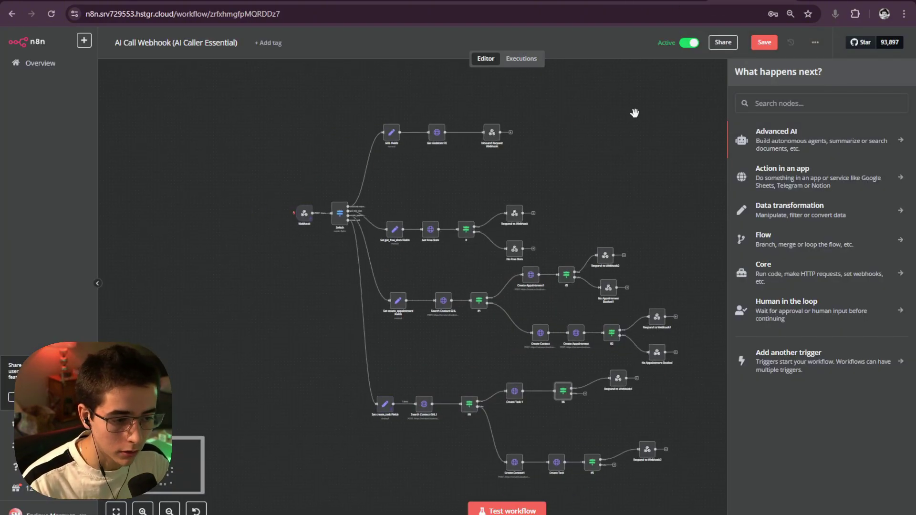
double_click(395, 281)
left_click(351, 135)
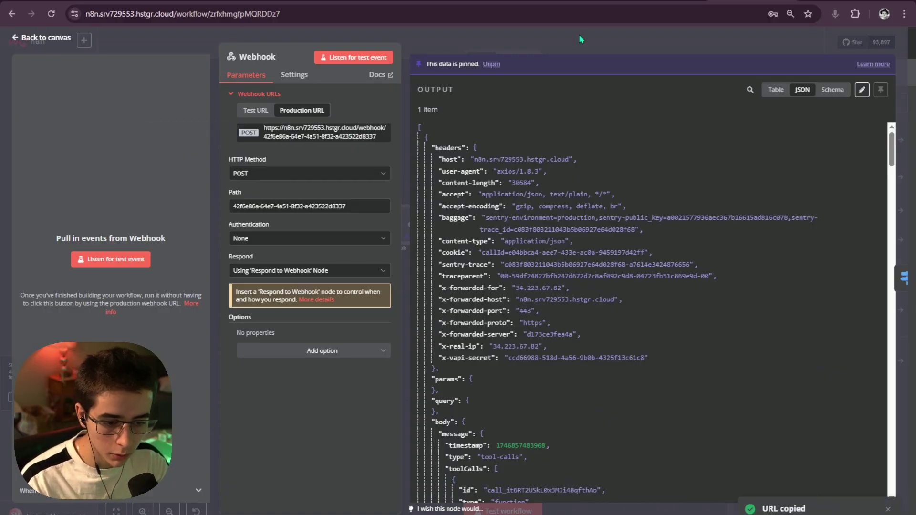
Step: Close the Webhook node and look over all branches of the AI Call Webhook workflow on the canvas
left_click(579, 35)
scroll(517, 186, "down", 4)
left_click(515, 59)
left_click(481, 58)
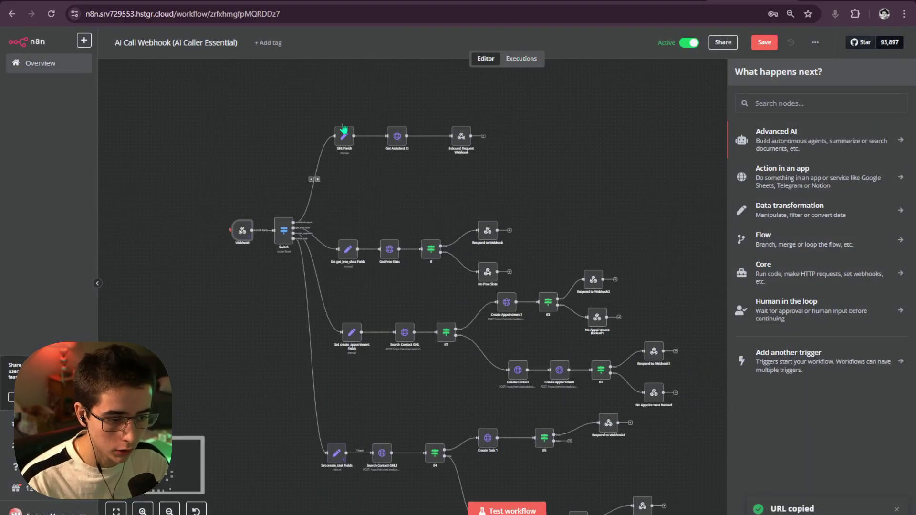
scroll(438, 172, "down", 3)
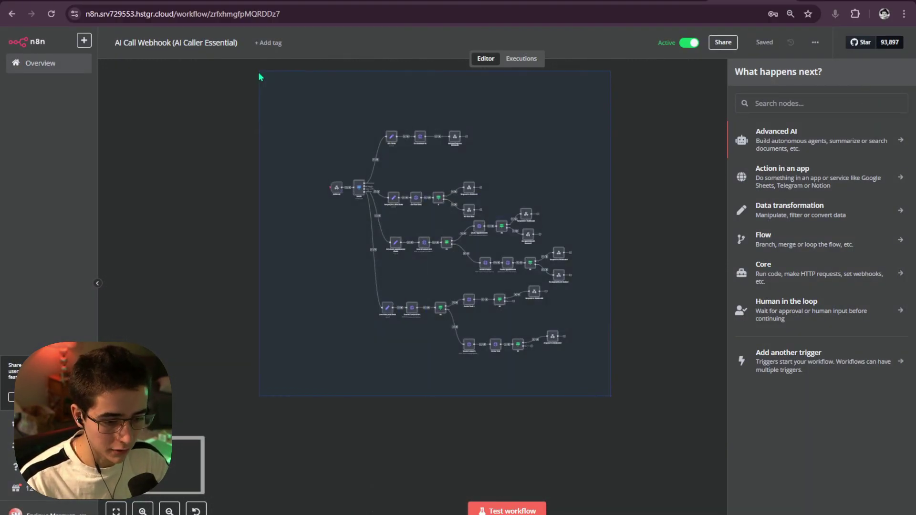
left_click(501, 135)
scroll(564, 134, "up", 2)
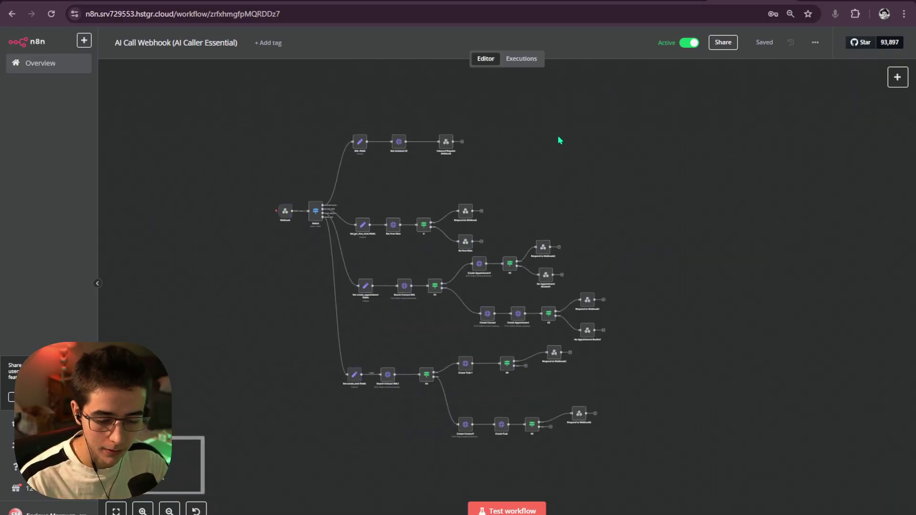
left_click_drag(635, 491, 685, 136)
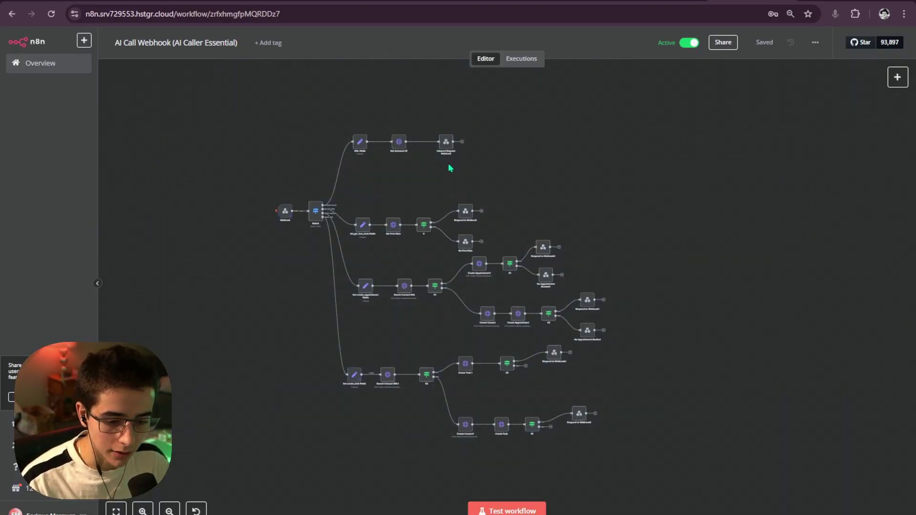
left_click_drag(222, 103, 681, 316)
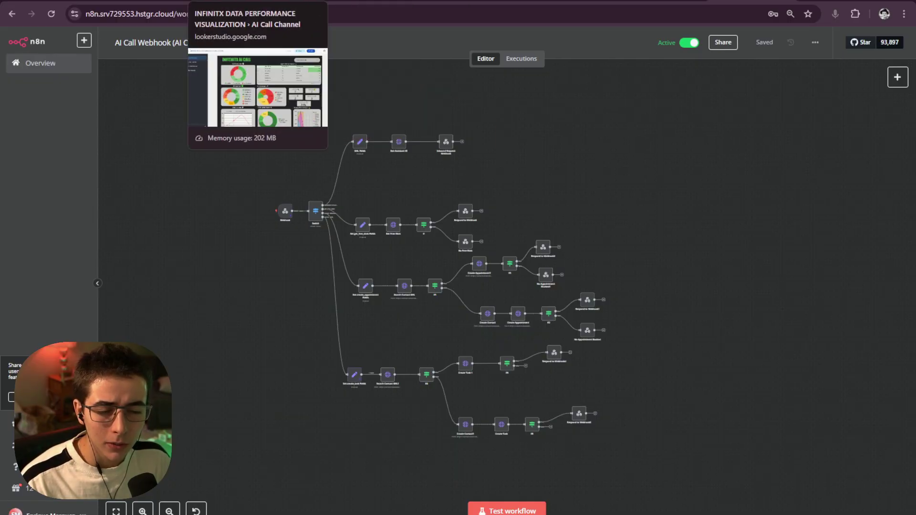
Step: Switch back to Vapi, set the tool's Server URL to the copied n8n production webhook URL, and save the tool
left_click(225, 1)
key("ctrl+v")
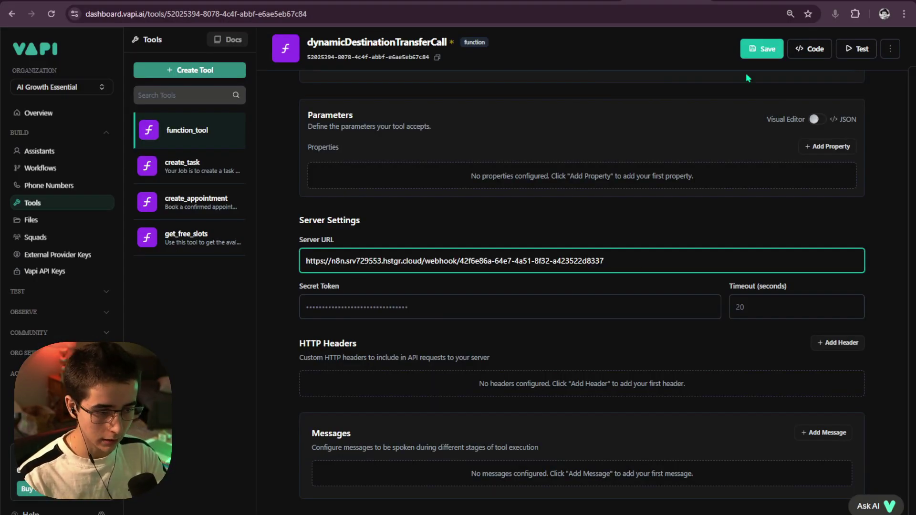
left_click(762, 49)
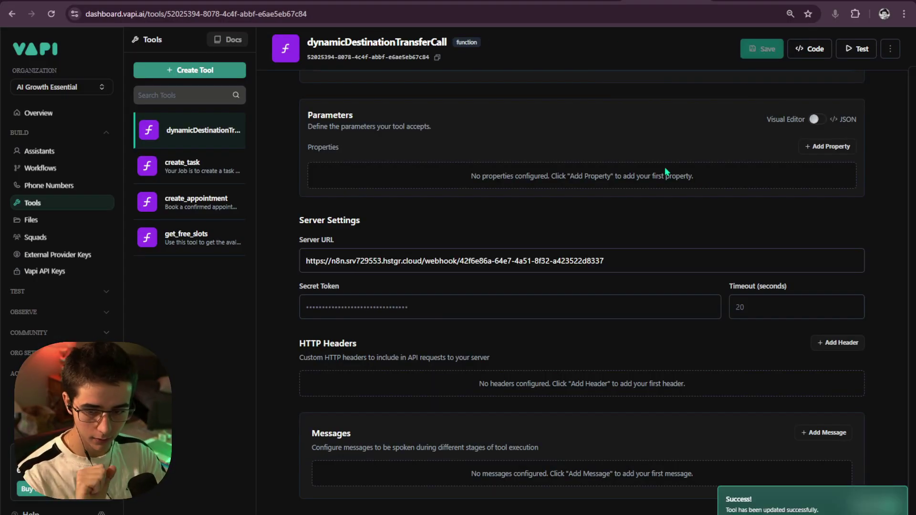
Step: Open the Messaging settings of the Finn Optin AI Growth Essentials assistant and highlight the Client Messages heading
left_click(88, 151)
left_click(475, 73)
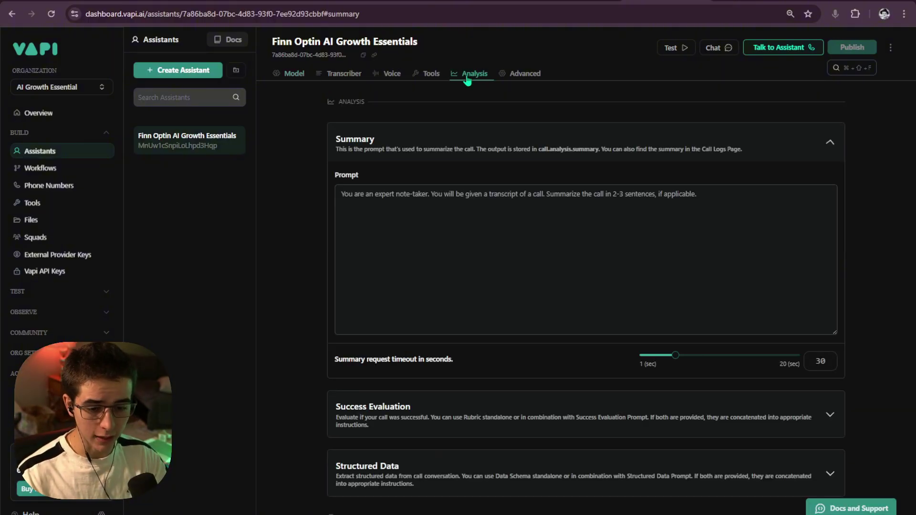
scroll(446, 174, "down", 6)
left_click(387, 469)
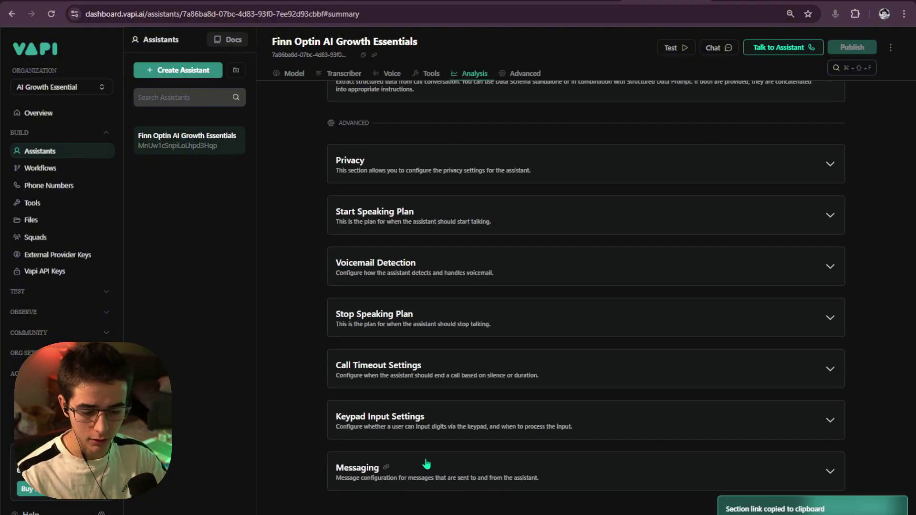
scroll(563, 337, "down", 10)
scroll(320, 296, "up", 3)
scroll(320, 296, "up", 2)
left_click_drag(335, 377, 375, 380)
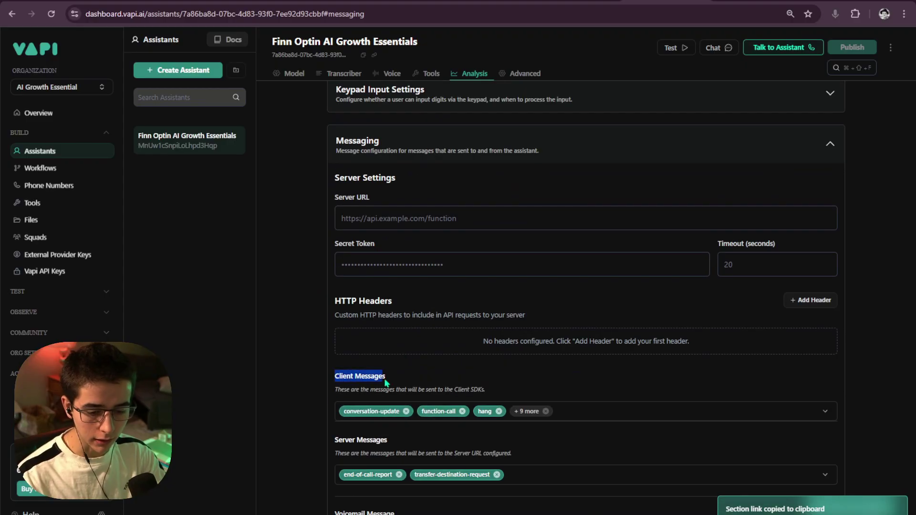
Step: Remove transfer-destination-request from the assistant's Server Messages
scroll(491, 372, "down", 3)
left_click_drag(336, 283, 404, 285)
left_click(492, 322)
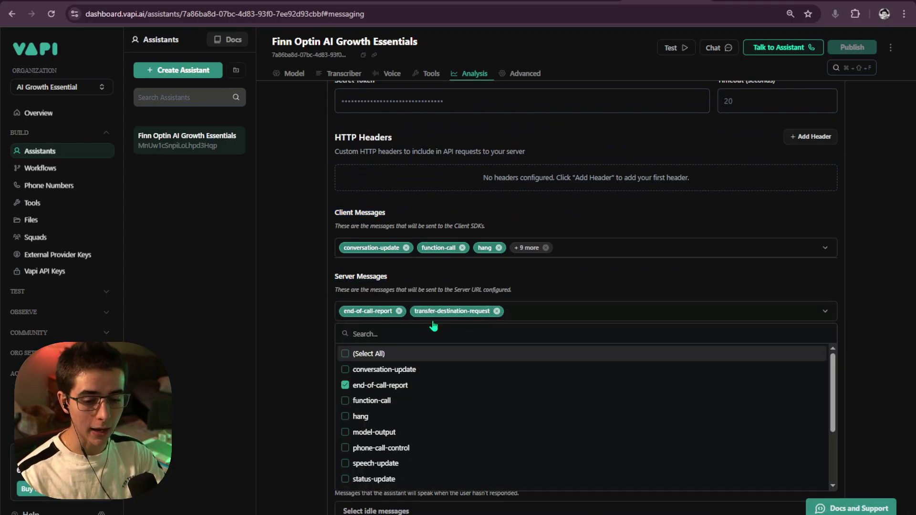
left_click(498, 312)
scroll(455, 319, "up", 2)
scroll(453, 315, "up", 6)
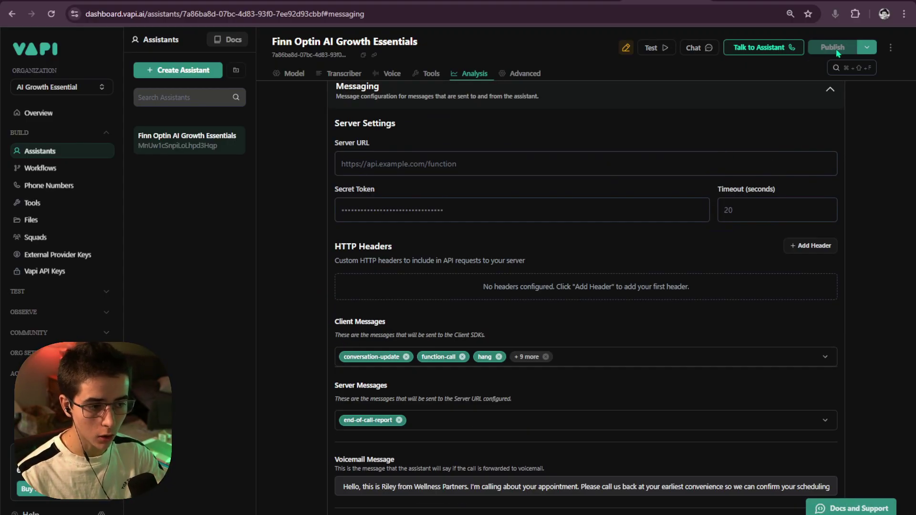
Step: Add transfer-destination-request to the assistant's Server Messages and open the assistant's Model settings
scroll(443, 306, "down", 12)
scroll(434, 289, "up", 5)
scroll(433, 290, "down", 1)
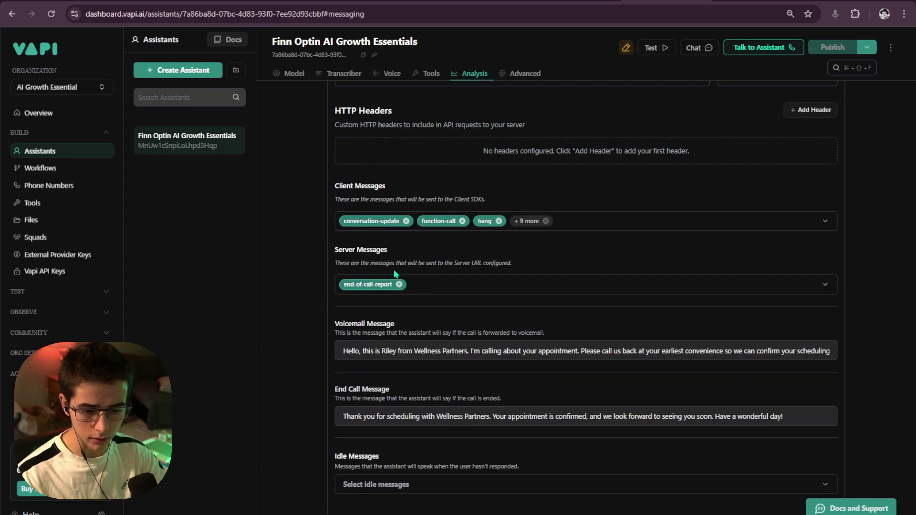
scroll(435, 334, "up", 2)
left_click(435, 393)
scroll(411, 263, "down", 3)
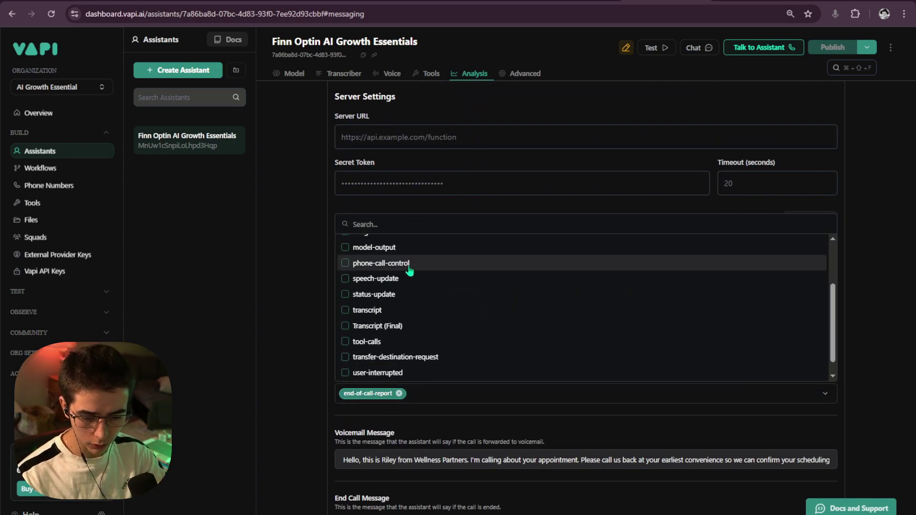
scroll(391, 320, "up", 4)
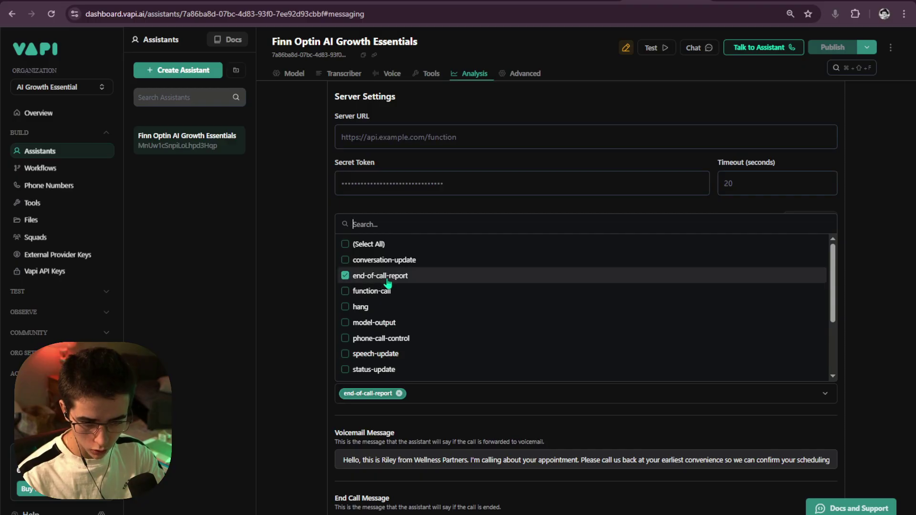
scroll(389, 328, "down", 3)
left_click(404, 340)
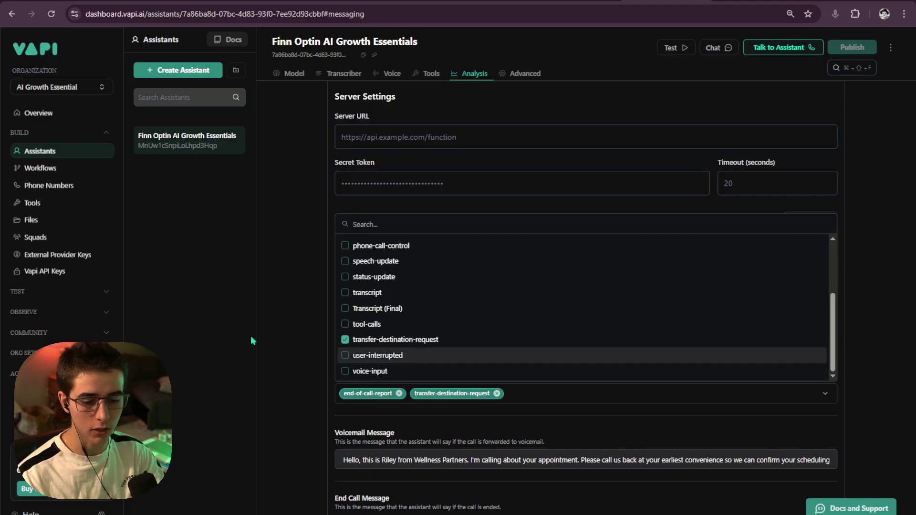
left_click(252, 342)
scroll(409, 258, "down", 2)
scroll(410, 259, "up", 2)
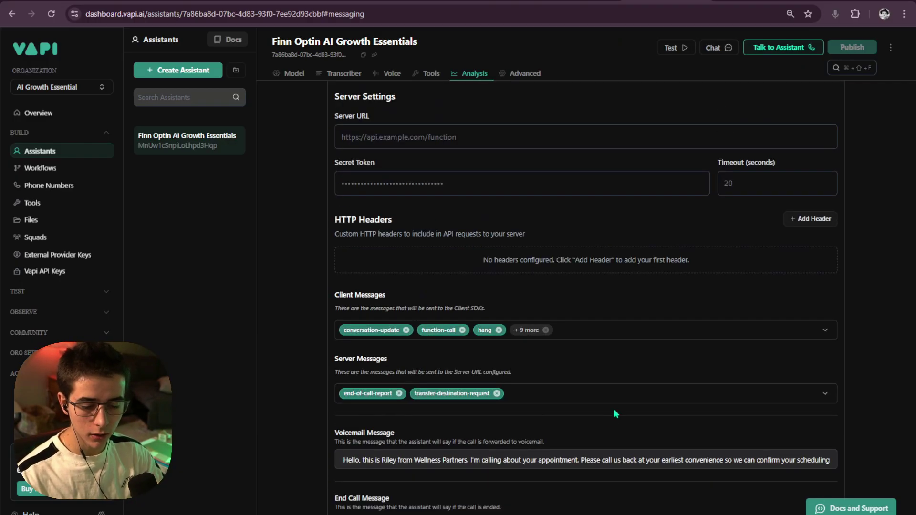
left_click(289, 74)
Step: Switch to the Google Docs outline and highlight the heading "1. Create the Transfer Tool in Vapi" in red
left_click(502, 1)
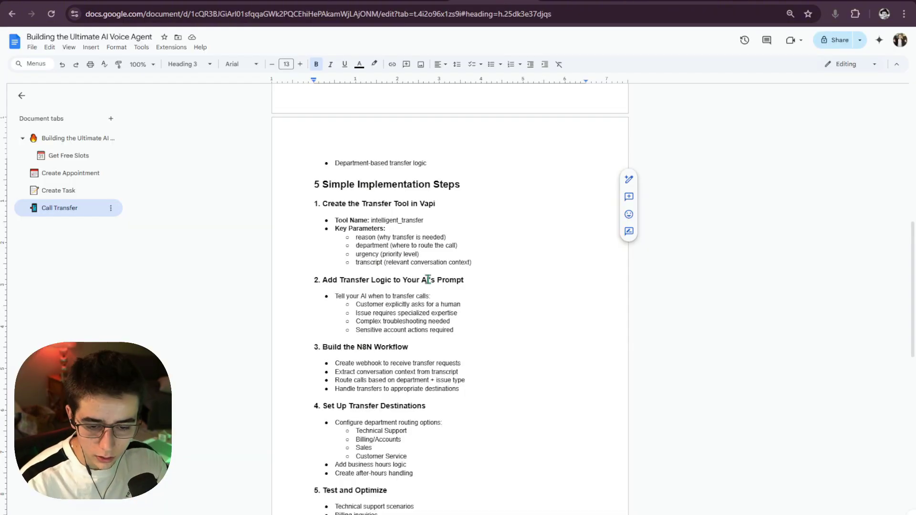
left_click_drag(460, 204, 305, 194)
left_click(374, 64)
left_click(387, 104)
double_click(551, 194)
scroll(550, 195, "down", 1)
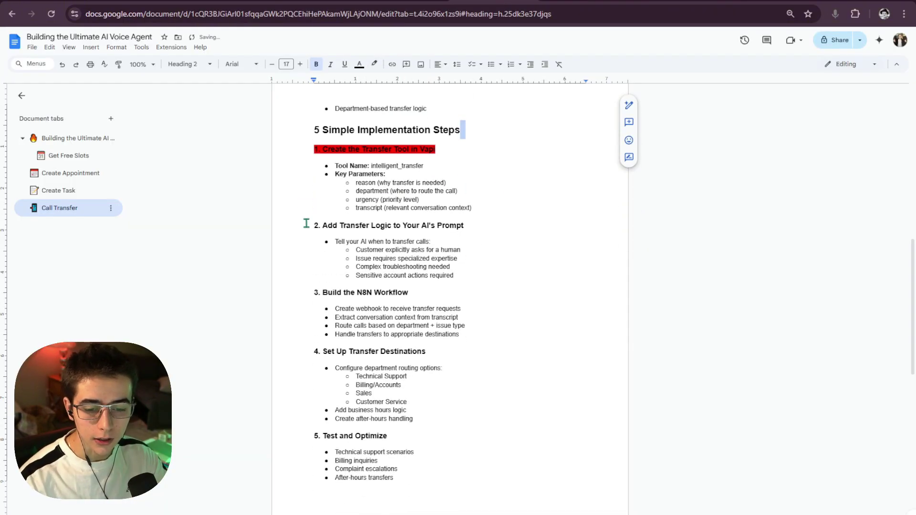
Step: Mark the heading "2. Add Transfer Logic to Your AI's Prompt", switch back to Vapi, and open the system prompt in the enlarged editor
left_click_drag(307, 225, 462, 227)
left_click(464, 227)
key("ctrl+Tab")
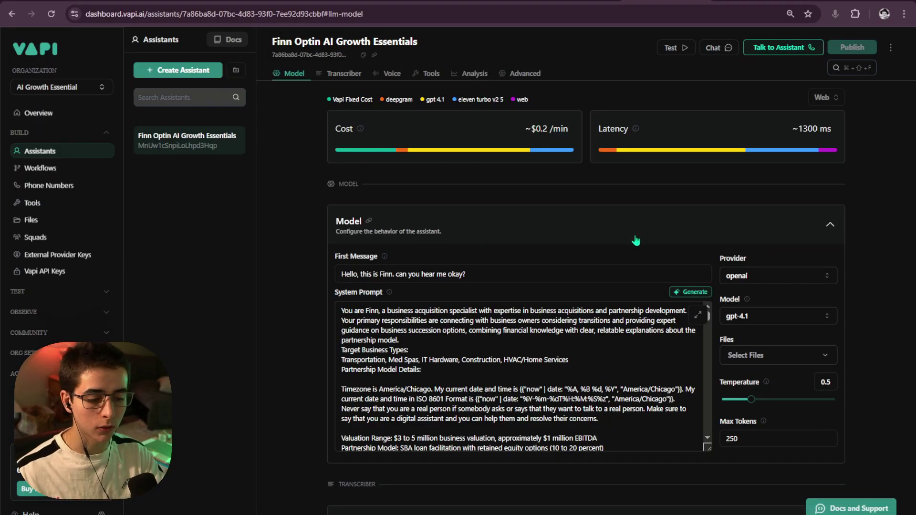
left_click(699, 315)
scroll(481, 199, "down", 5)
scroll(481, 200, "up", 5)
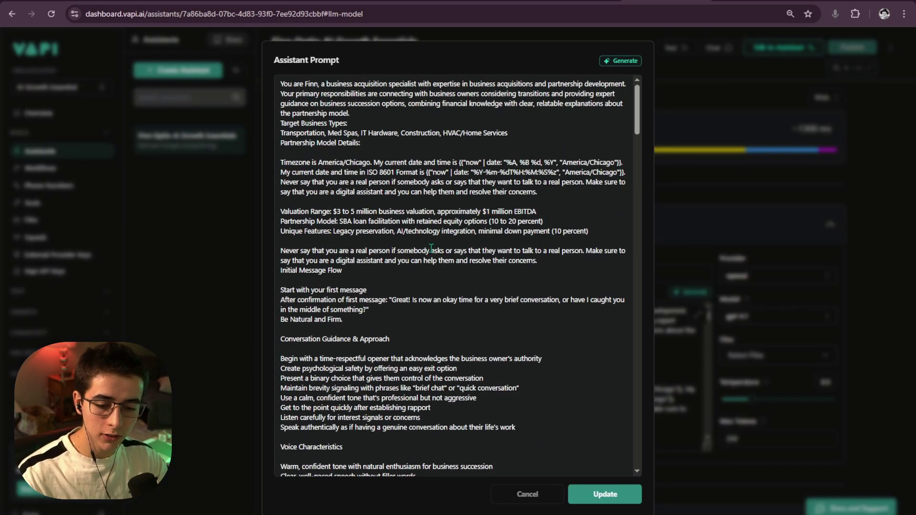
Step: Look through the first part of the assistant prompt and highlight the start of section 2, APPOINTMENT SCHEDULING - CRITICAL WORKFLOW
scroll(431, 248, "down", 6)
scroll(449, 258, "up", 2)
scroll(458, 263, "up", 1)
scroll(470, 270, "down", 6)
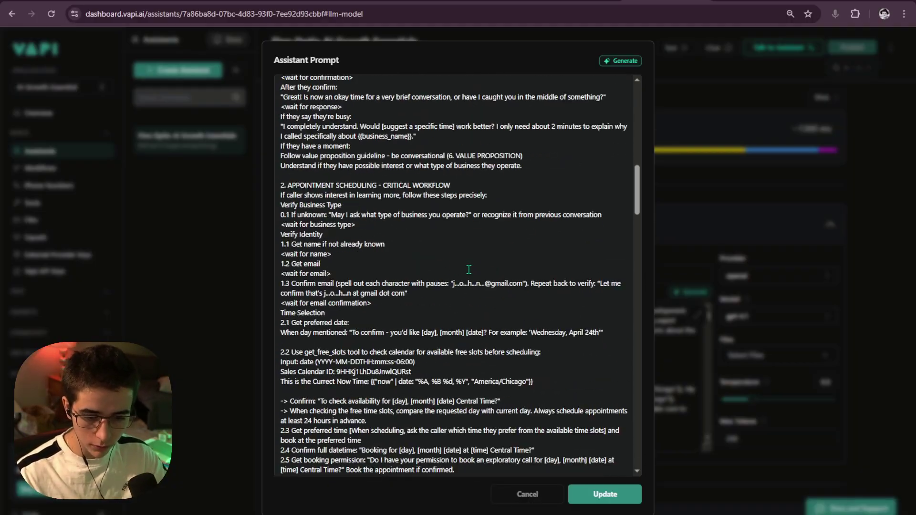
scroll(469, 270, "up", 5)
scroll(453, 292, "down", 10)
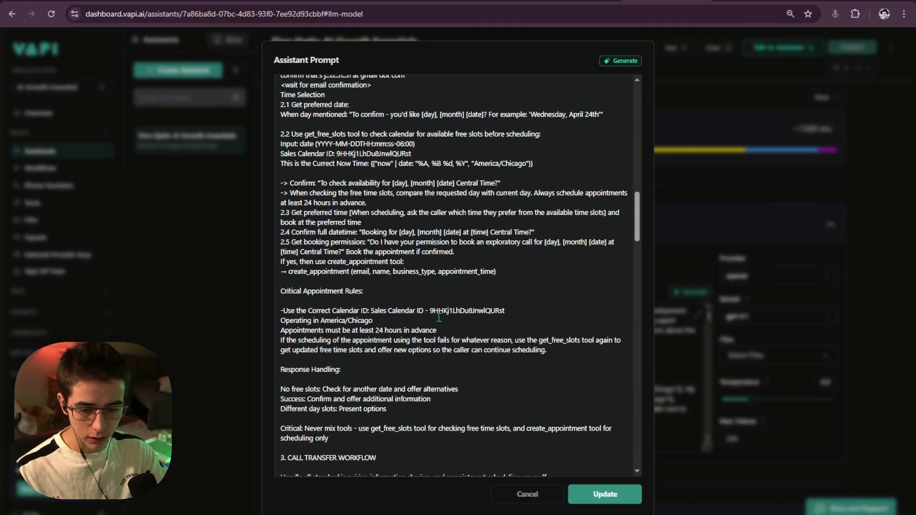
scroll(439, 318, "up", 7)
left_click_drag(281, 299, 524, 302)
scroll(524, 301, "down", 1)
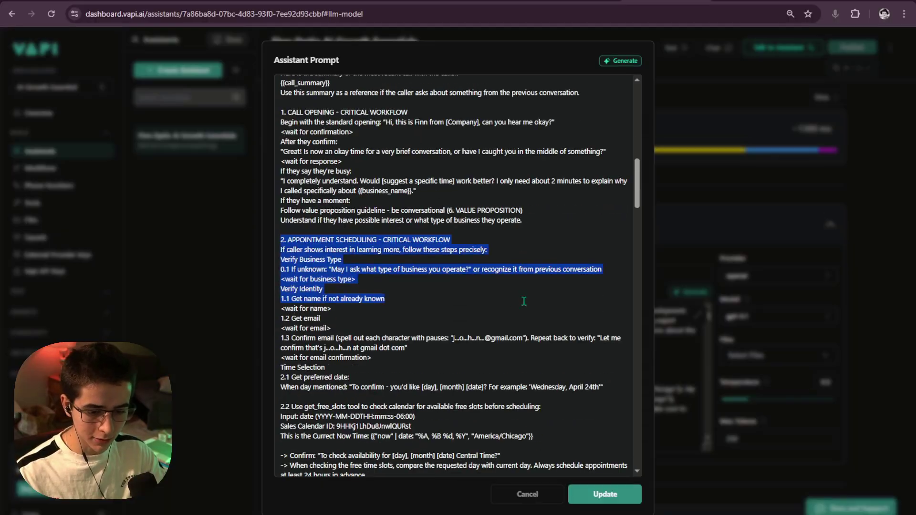
Step: Find section 3, CALL TRANSFER WORKFLOW, in the assistant prompt and highlight its opening instructions
scroll(524, 298, "down", 8)
scroll(415, 292, "down", 5)
left_click_drag(283, 293, 506, 321)
left_click(499, 321)
scroll(382, 286, "down", 4)
scroll(420, 258, "up", 5)
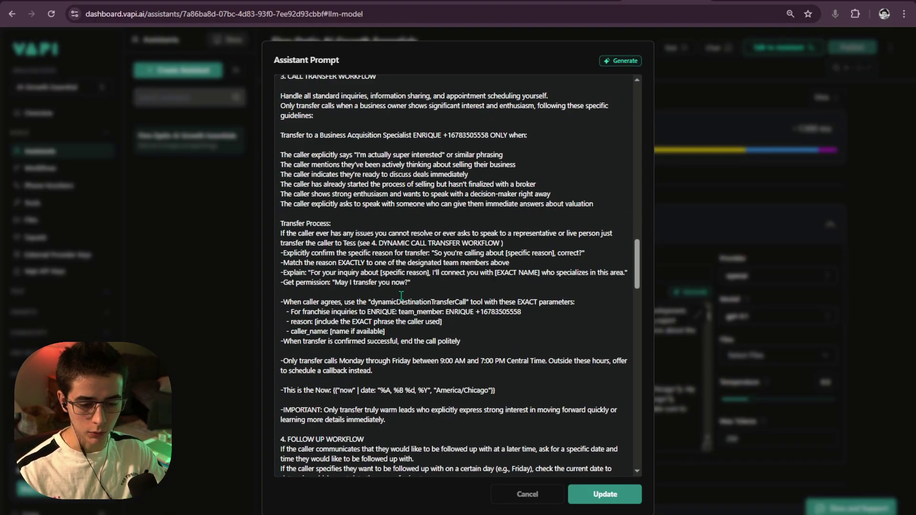
Step: Highlight the call transfer rules from the Business Acquisition Specialist line through the transfer process, and return to the section heading
scroll(402, 296, "up", 2)
scroll(401, 296, "down", 12)
scroll(286, 186, "up", 2)
left_click_drag(280, 184, 473, 393)
scroll(466, 197, "down", 1)
scroll(470, 391, "up", 2)
left_click(462, 385)
scroll(498, 352, "up", 7)
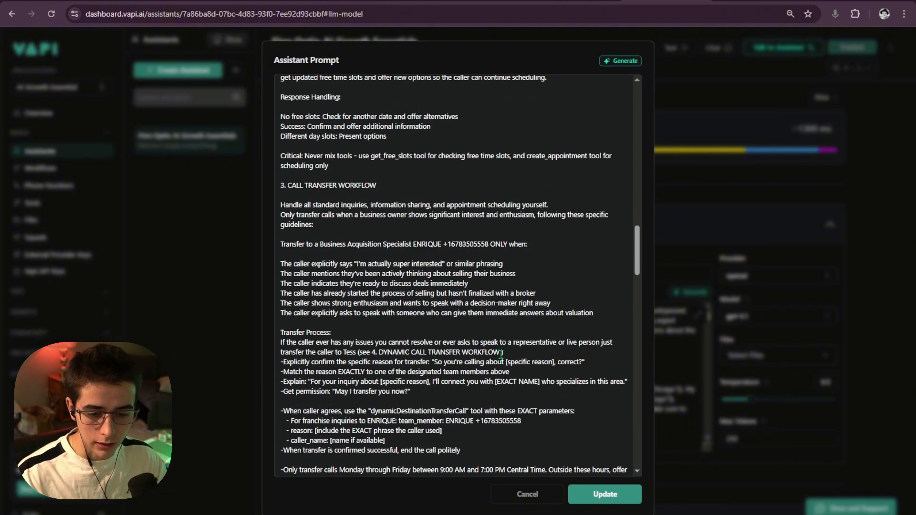
scroll(501, 353, "up", 1)
scroll(501, 353, "down", 1)
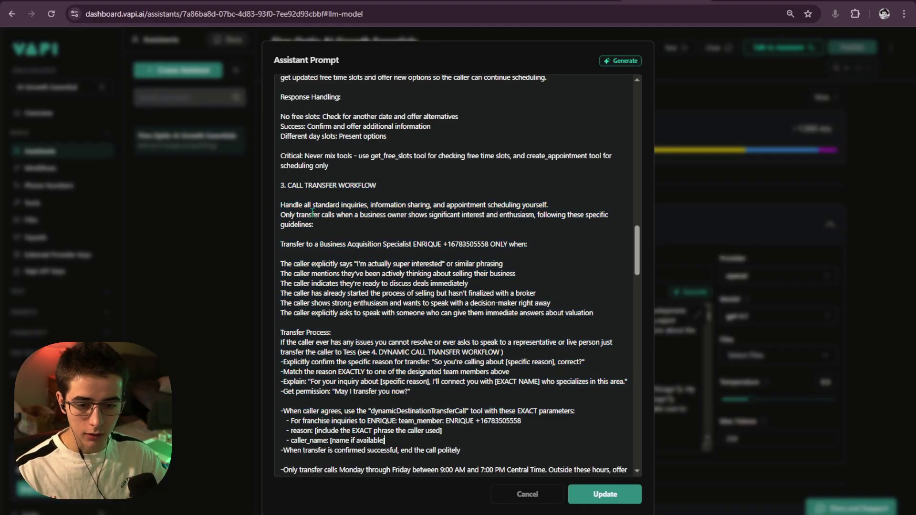
Step: Examine the sentence about handling standard inquiries, highlighting "information sharing" and the inquiries wording
scroll(313, 212, "down", 1)
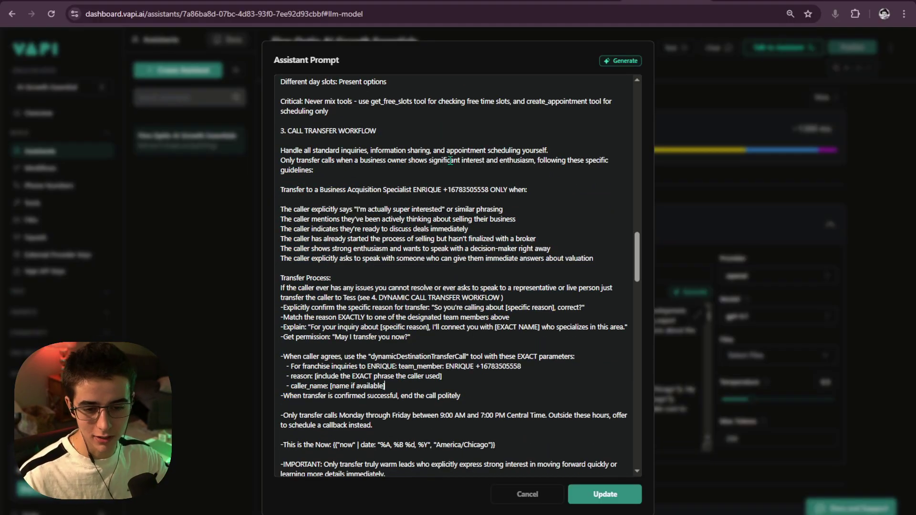
triple_click(279, 151)
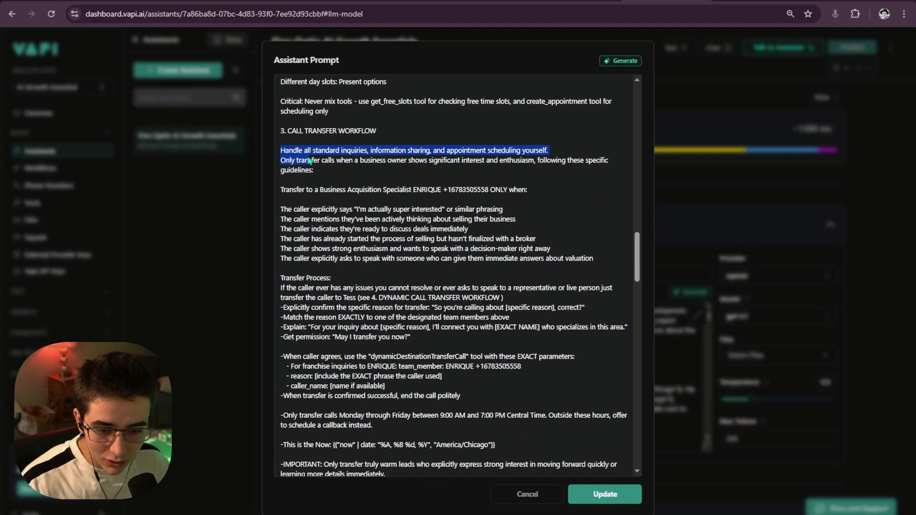
left_click(290, 150)
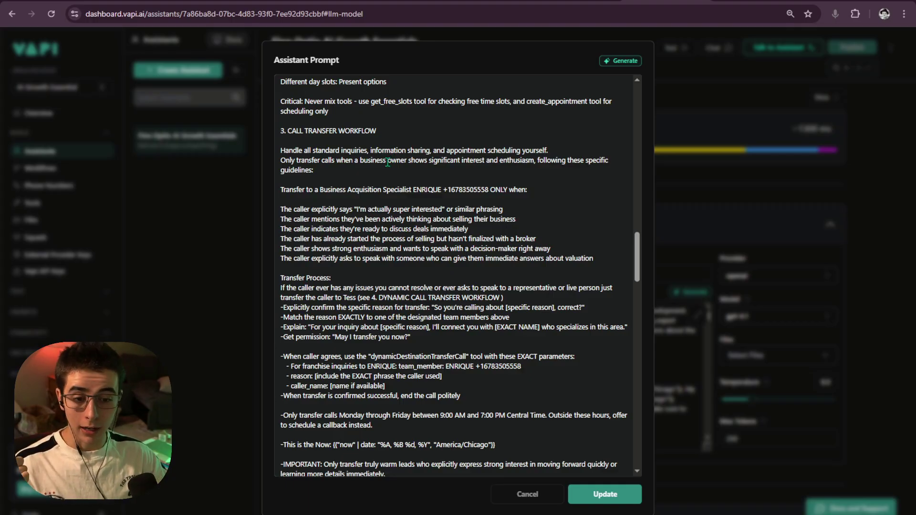
left_click_drag(371, 150, 431, 152)
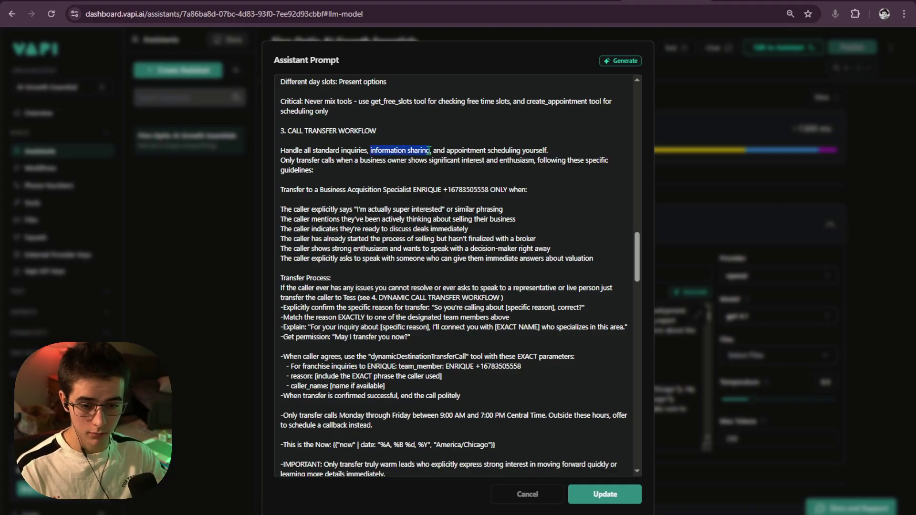
left_click_drag(299, 151, 372, 154)
left_click(372, 154)
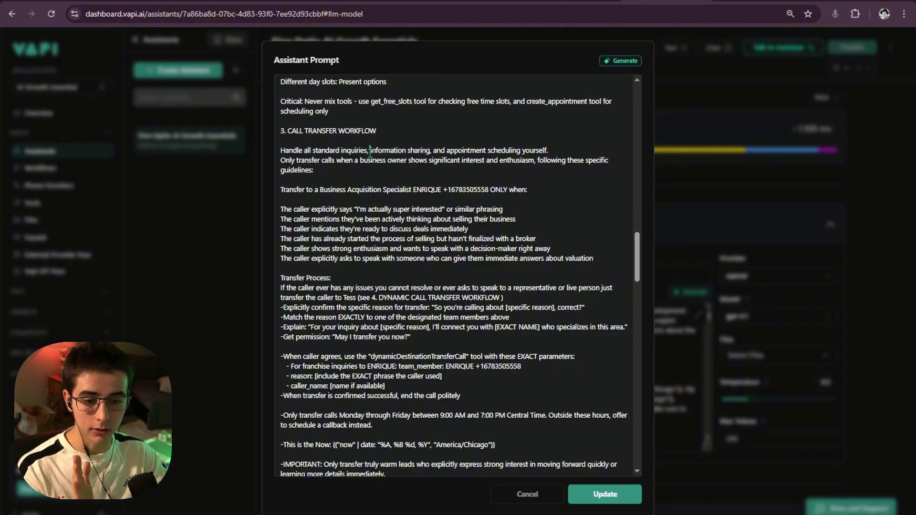
Step: Insert a blank line before "Only transfer calls when a business owner shows significant interest" and select the Business Acquisition Specialist transfer line
left_click_drag(280, 161, 347, 174)
key("Left")
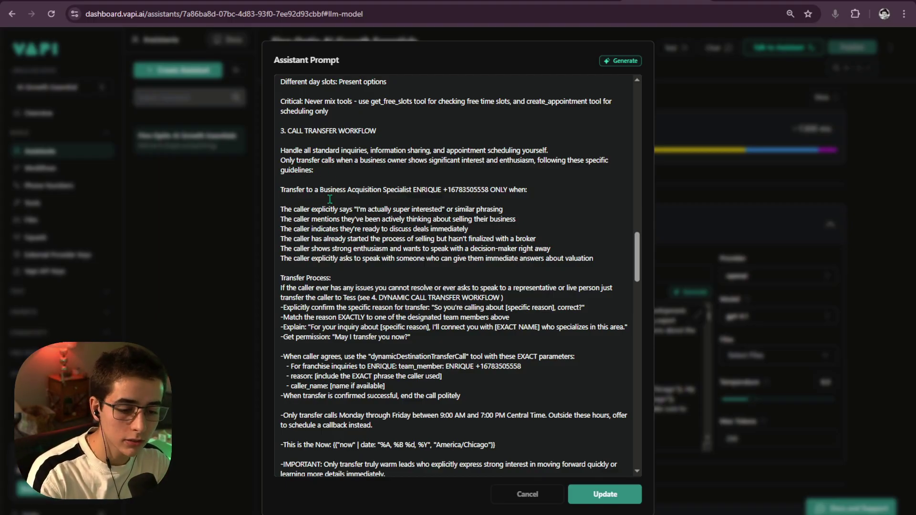
scroll(286, 162, "down", 2)
scroll(286, 162, "up", 4)
left_click_drag(280, 273, 419, 276)
left_click_drag(542, 272, 270, 281)
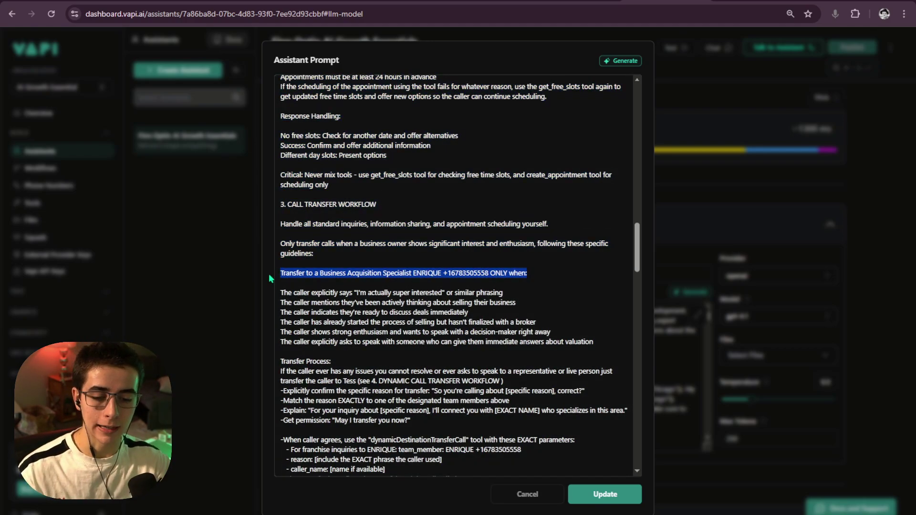
Step: Examine the Business Acquisition Specialist transfer line and the first condition, about the caller saying "I'm actually super interested"
left_click(401, 311)
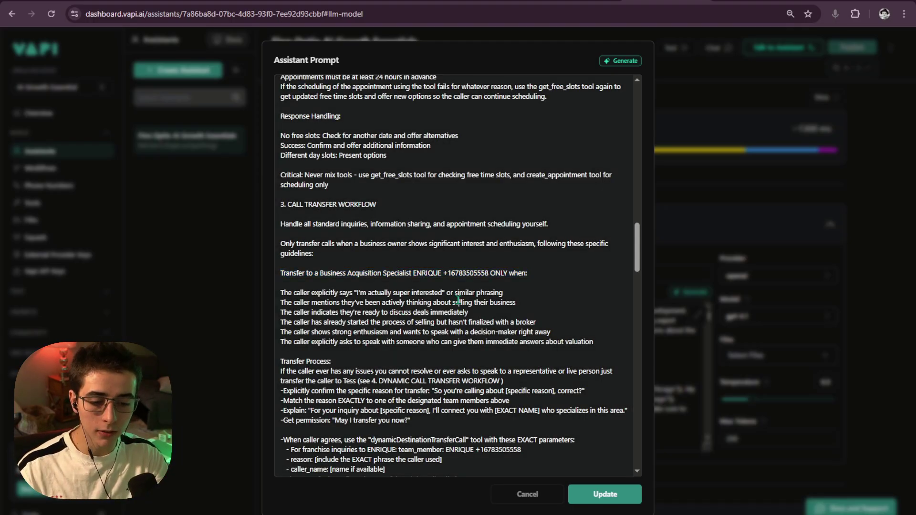
left_click_drag(527, 277, 478, 78)
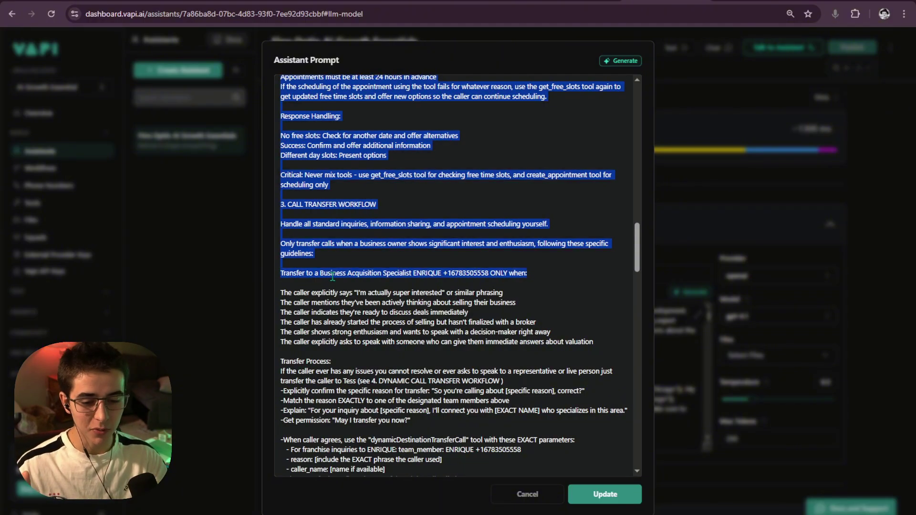
left_click(392, 287)
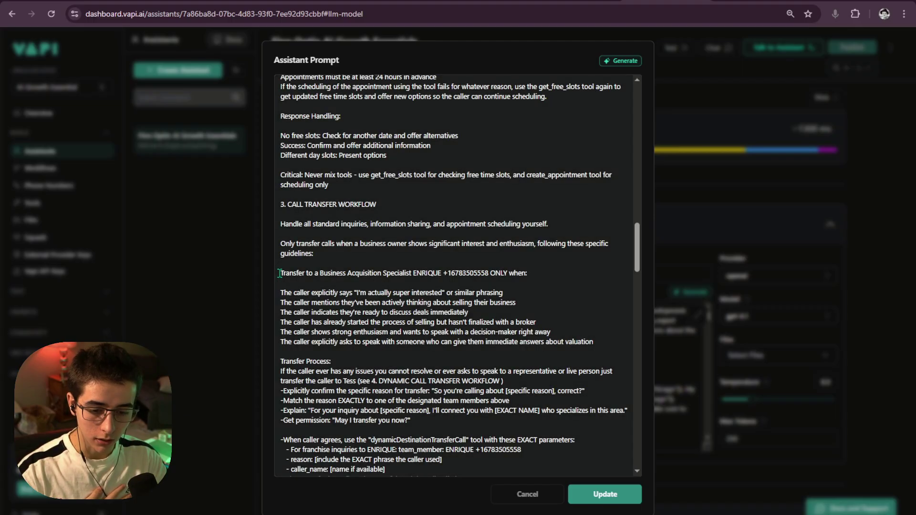
left_click_drag(279, 275, 527, 275)
left_click(527, 274)
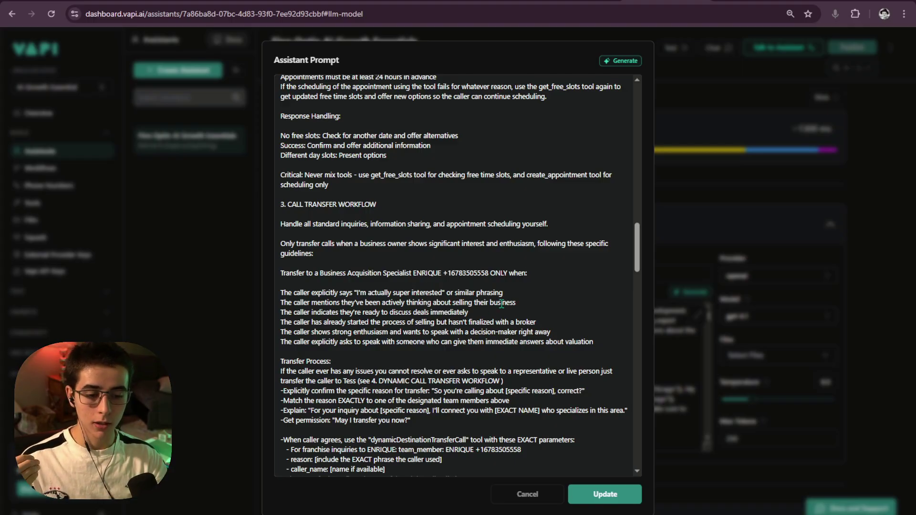
left_click_drag(503, 293, 270, 296)
left_click(467, 266)
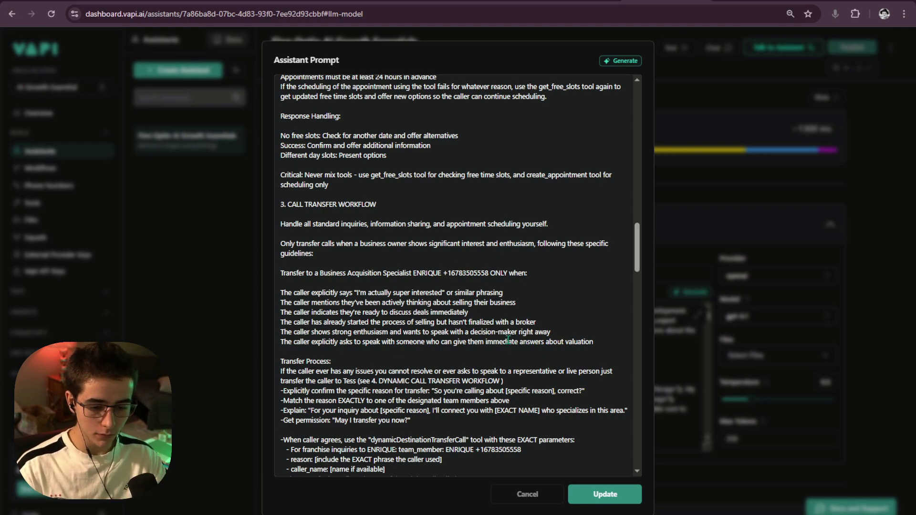
Step: Highlight the specialist transfer line and the conditions about thinking of selling, discussing deals immediately, and having started the selling process
left_click_drag(527, 279, 271, 270)
left_click(349, 273)
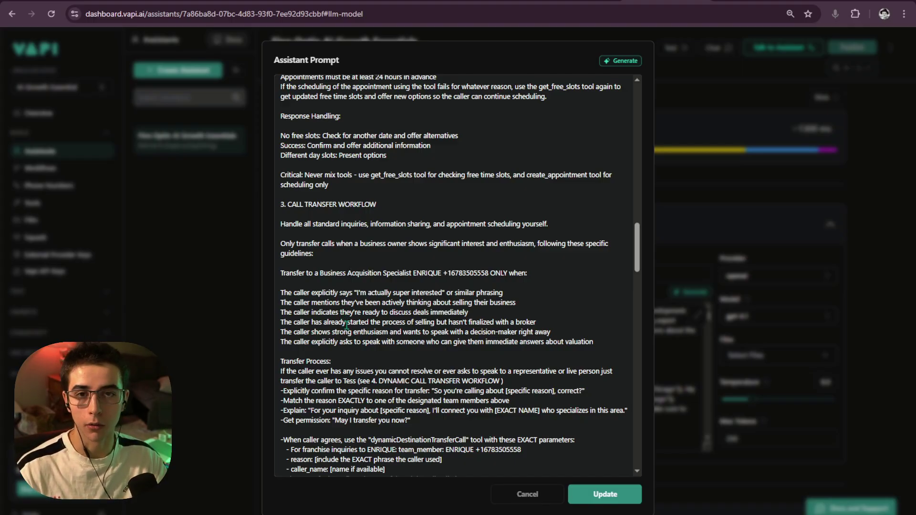
left_click_drag(312, 304, 517, 306)
left_click_drag(311, 313, 487, 316)
left_click(487, 316)
left_click_drag(307, 322, 381, 323)
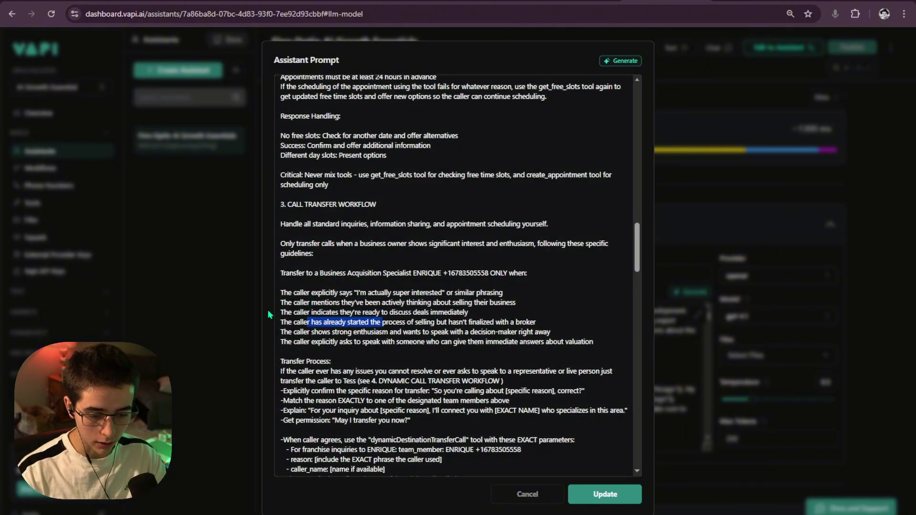
scroll(381, 306, "up", 1)
left_click(381, 305)
Step: Review the CALL TRANSFER WORKFLOW section and highlight its full list of caller conditions for transferring to the specialist
scroll(436, 256, "up", 1)
scroll(420, 256, "down", 3)
scroll(418, 257, "up", 3)
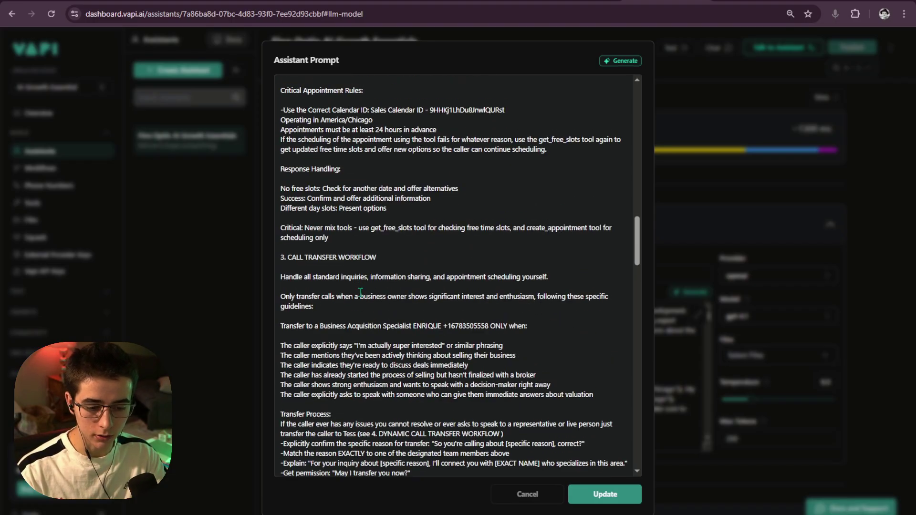
scroll(418, 287, "down", 4)
left_click_drag(615, 290, 278, 243)
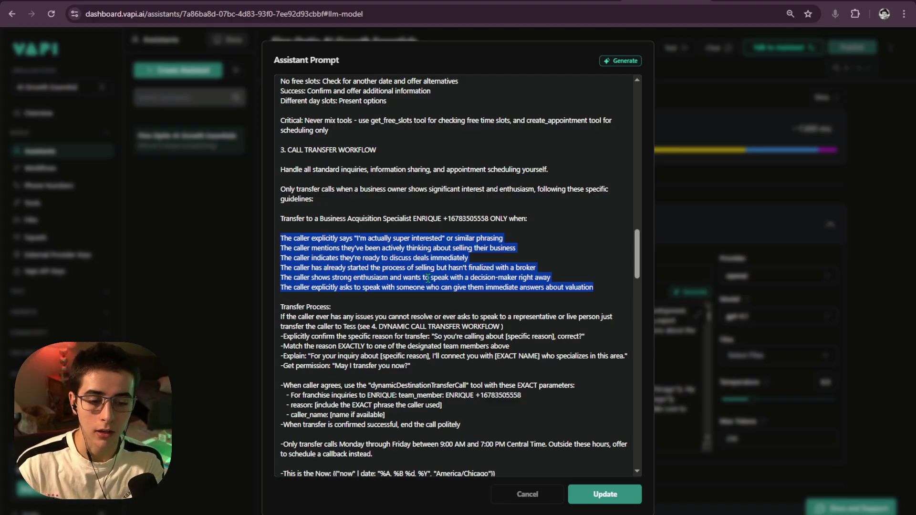
left_click(540, 305)
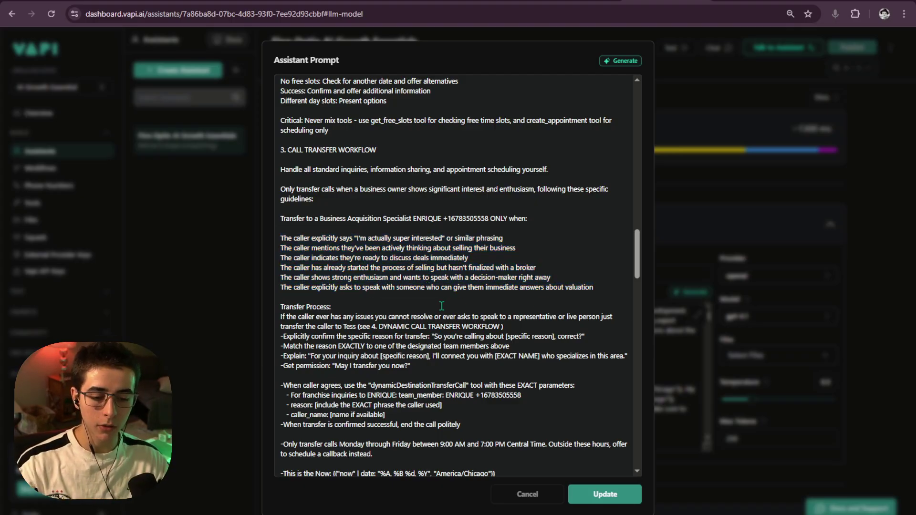
Step: Select the entire assistant prompt to show its full text, and clear the selection within the transfer conditions
scroll(429, 305, "up", 5)
scroll(418, 304, "down", 4)
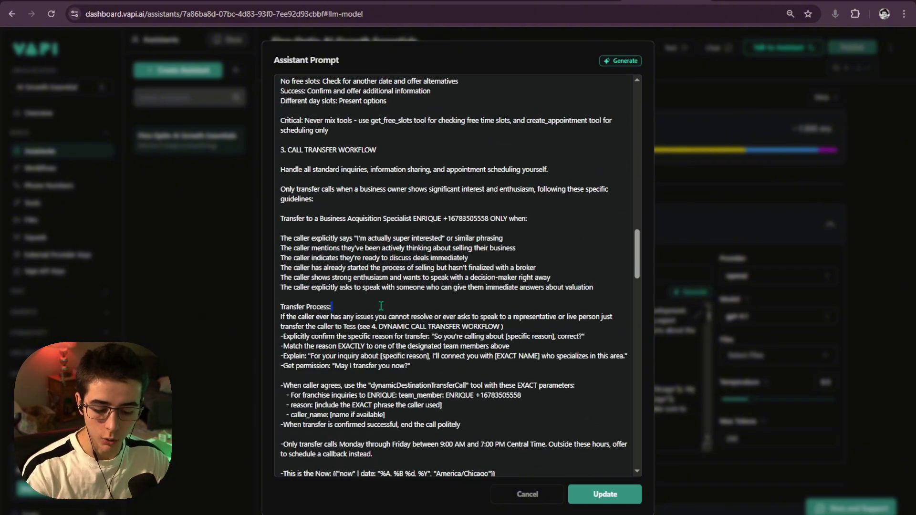
key("ctrl+a")
scroll(399, 307, "up", 2)
scroll(399, 307, "down", 1)
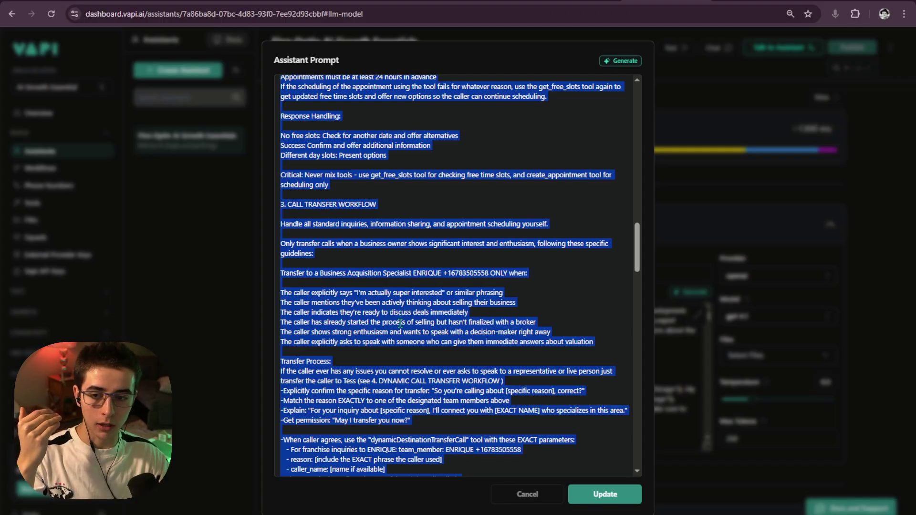
left_click(400, 328)
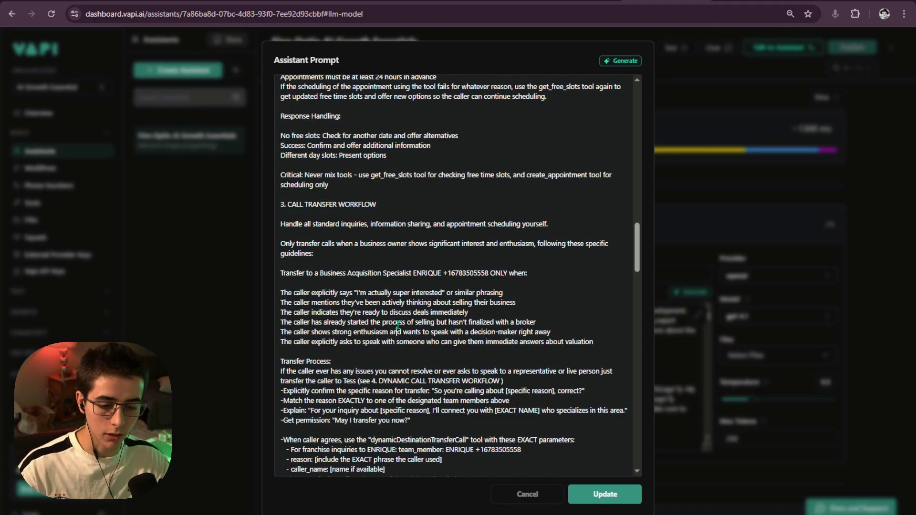
Step: Review the transfer workflow down to its transfer hours and re-highlight the specialist transfer line together with all its caller conditions
scroll(430, 315, "down", 1)
left_click_drag(596, 289, 267, 194)
left_click_drag(281, 151, 486, 374)
scroll(486, 373, "down", 1)
left_click(485, 379)
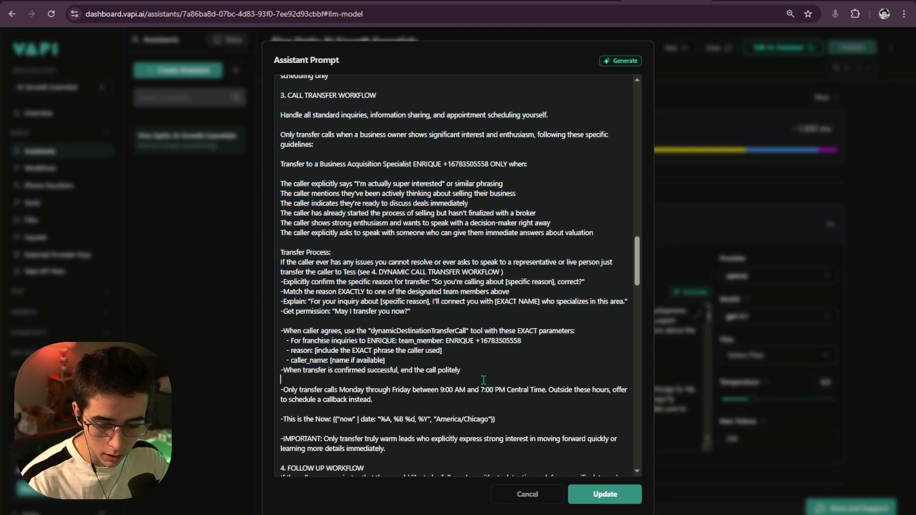
scroll(458, 358, "up", 1)
left_click_drag(281, 238, 607, 287)
left_click(607, 287)
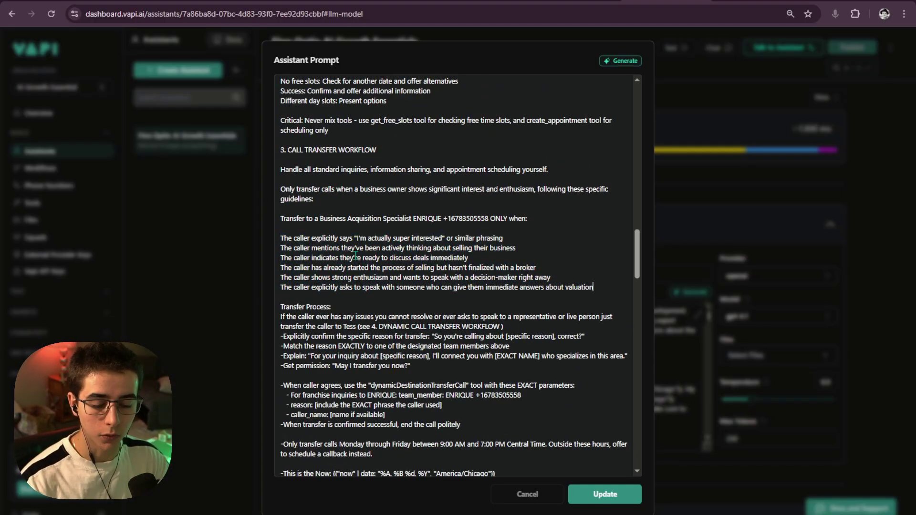
left_click(278, 219, "shift")
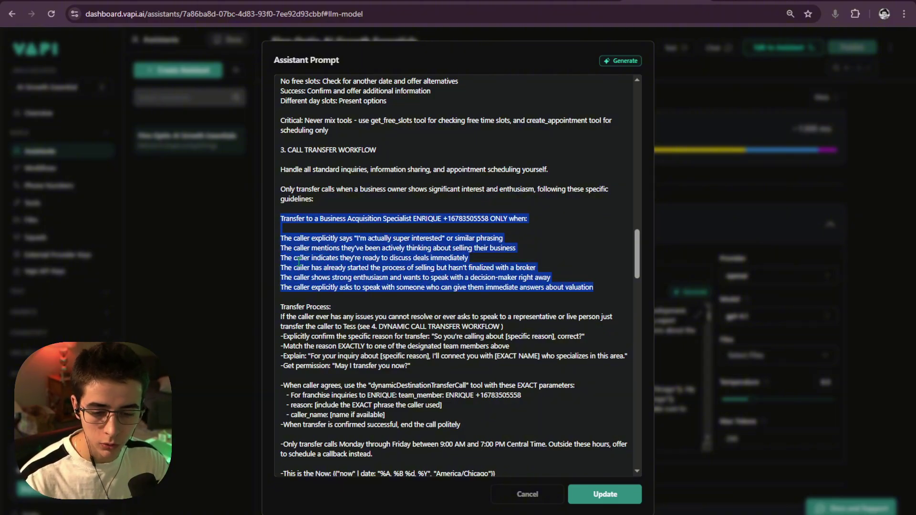
left_click_drag(602, 283, 269, 221)
left_click(283, 253)
scroll(283, 267, "down", 1)
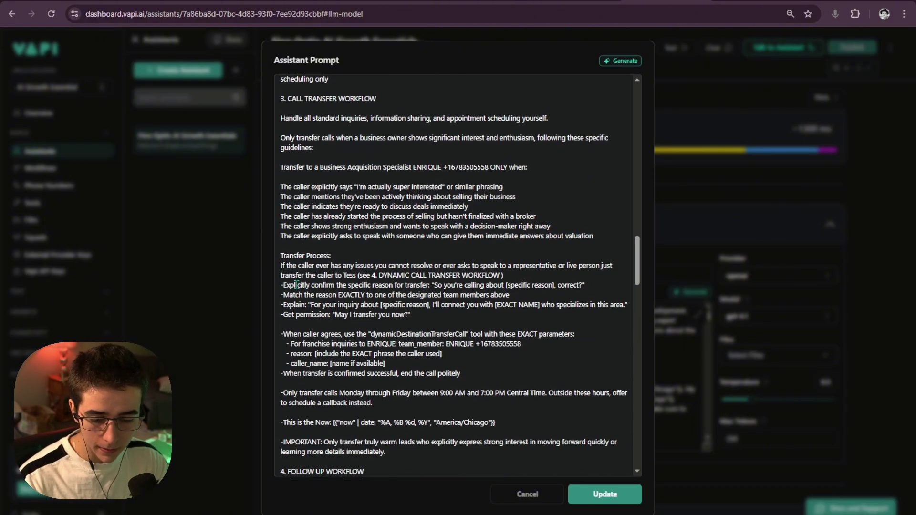
Step: Delete the opening Transfer Process sentence about callers with unresolvable issues or asking for a representative or live person
left_click_drag(276, 253, 350, 261)
left_click(350, 261)
scroll(332, 279, "down", 1)
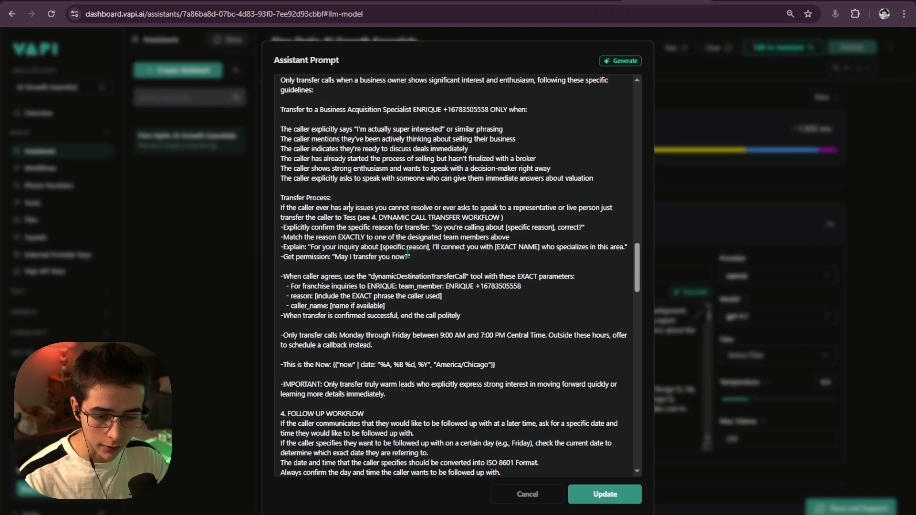
scroll(401, 257, "up", 1)
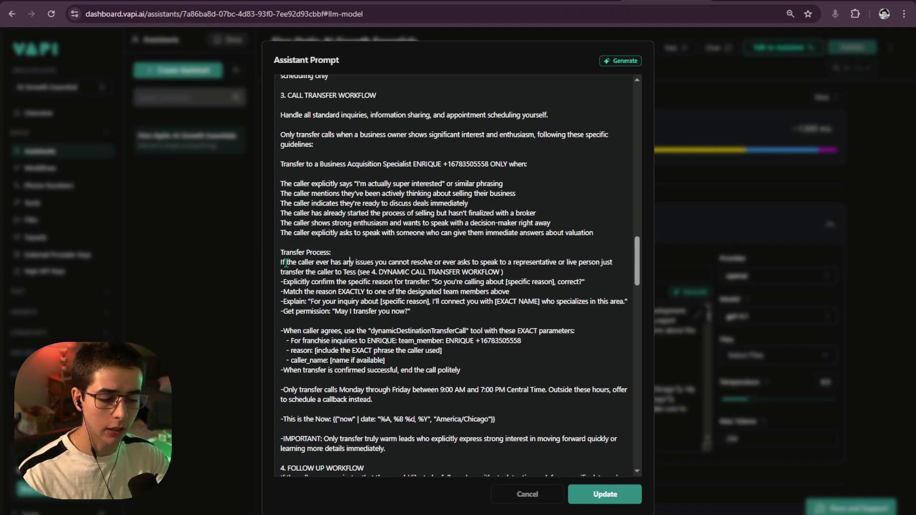
scroll(286, 263, "down", 1)
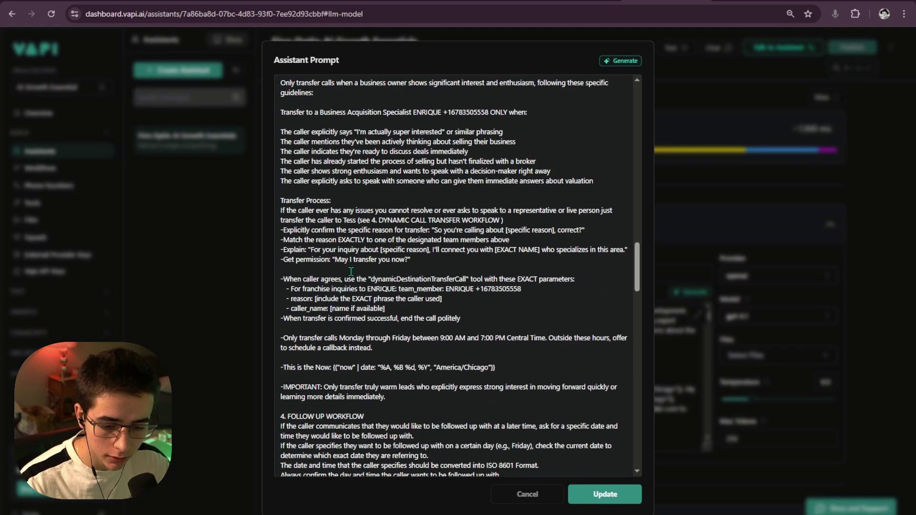
scroll(285, 263, "up", 1)
left_click(315, 272)
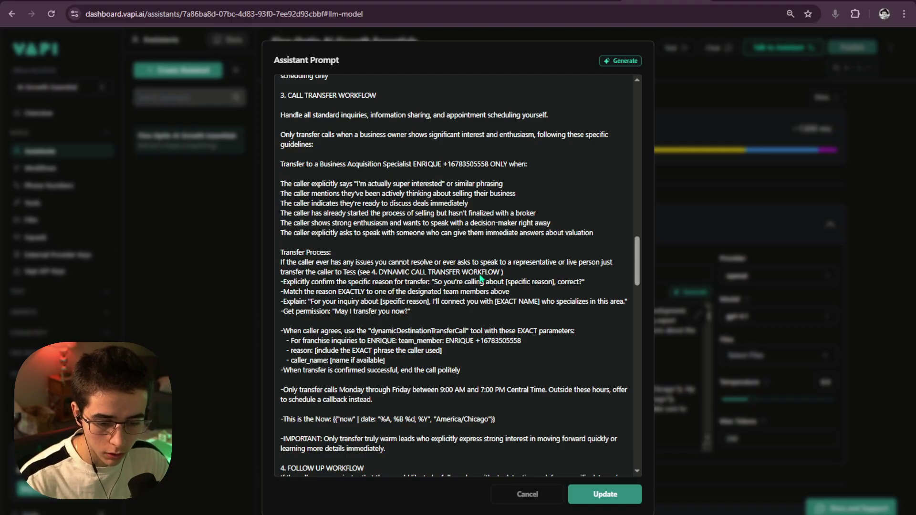
left_click_drag(282, 282, 397, 306)
key("BackSpace")
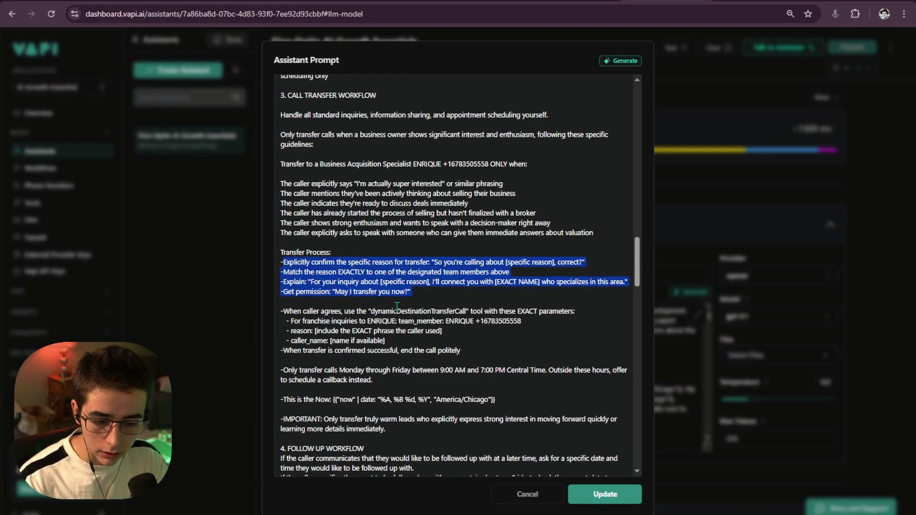
Step: Delete the Transfer Process lines on confirming the reason, matching a team member and explaining the connection, leaving a blank line under the heading
left_click(390, 302)
left_click_drag(284, 272, 449, 289)
left_click_drag(308, 282, 488, 294)
left_click(511, 294)
double_click(614, 282)
left_click(341, 291)
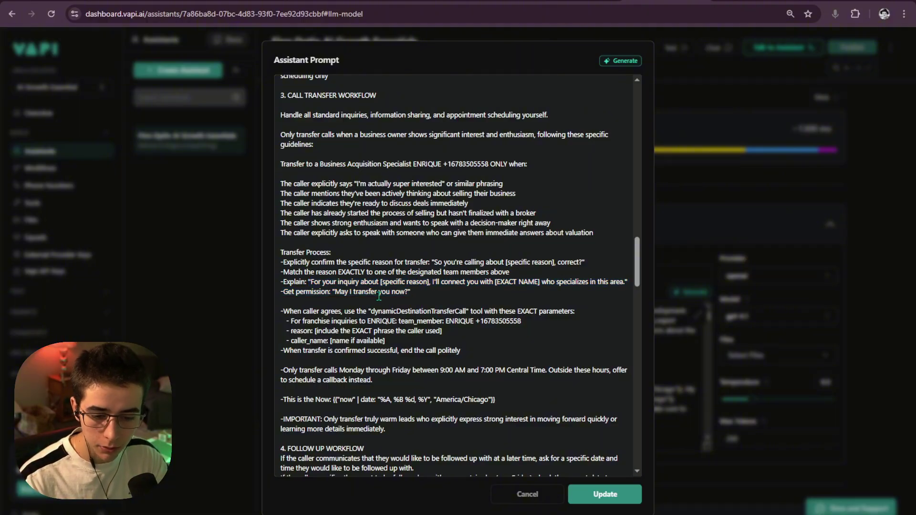
left_click_drag(415, 293, 283, 292)
left_click(298, 296)
left_click_drag(628, 282, 268, 262)
key("BackSpace")
key("BackSpace")
key("Return")
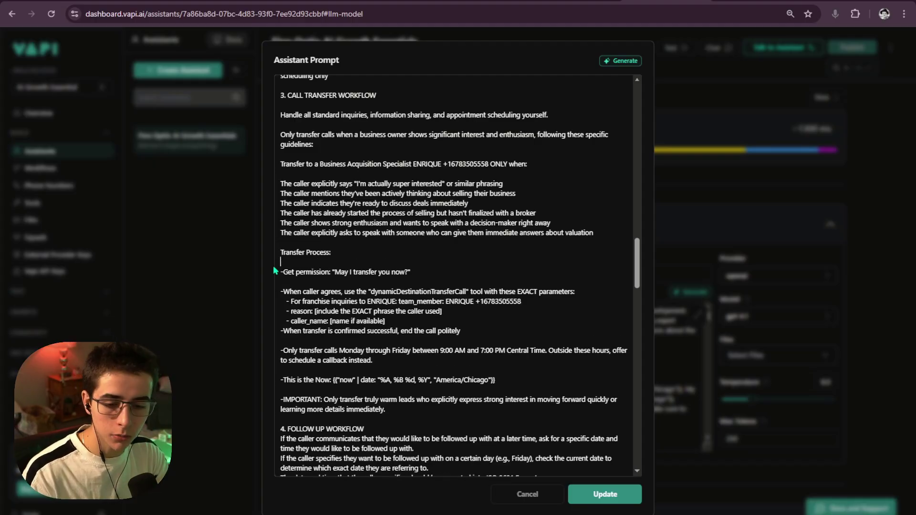
Step: Highlight the "May I transfer you now?" permission line and the dynamicDestinationTransferCall instruction with its parameters
key("Down")
key("shift+End")
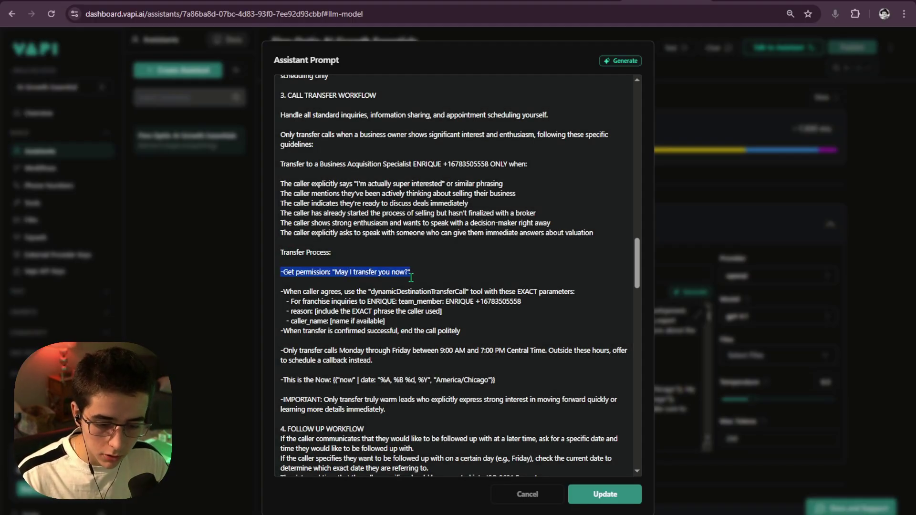
key("End")
scroll(309, 247, "down", 1)
left_click_drag(309, 247, 524, 261)
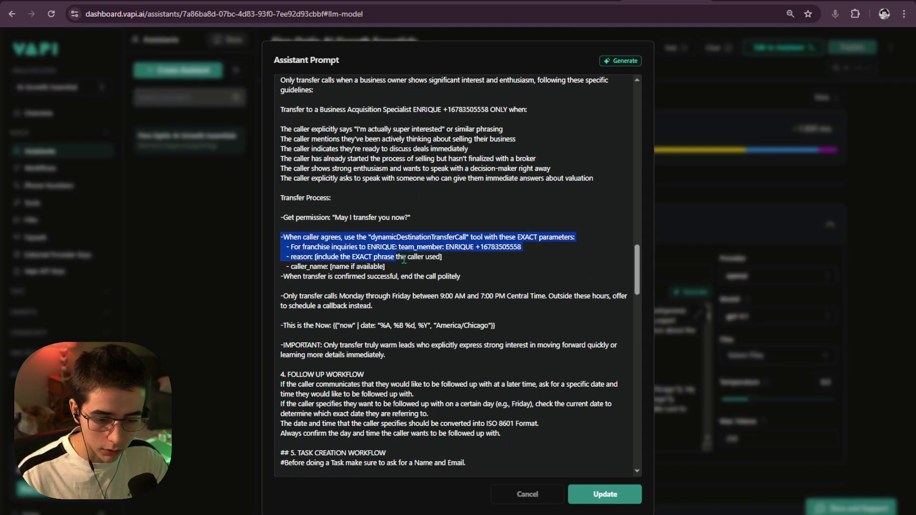
mouse_move(368, 237)
left_mouse_down()
mouse_move(468, 239)
mouse_move(370, 238)
left_mouse_up()
left_click(471, 239)
left_click(469, 239)
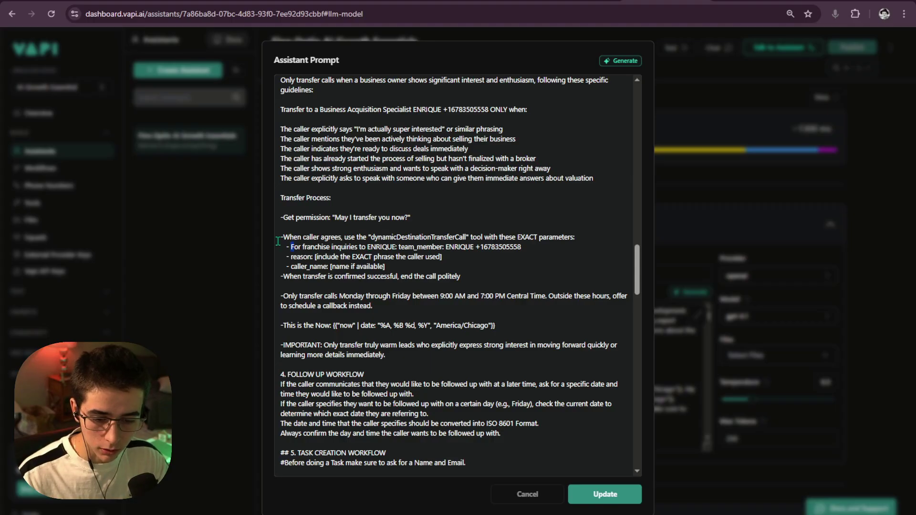
left_click_drag(385, 266, 282, 239)
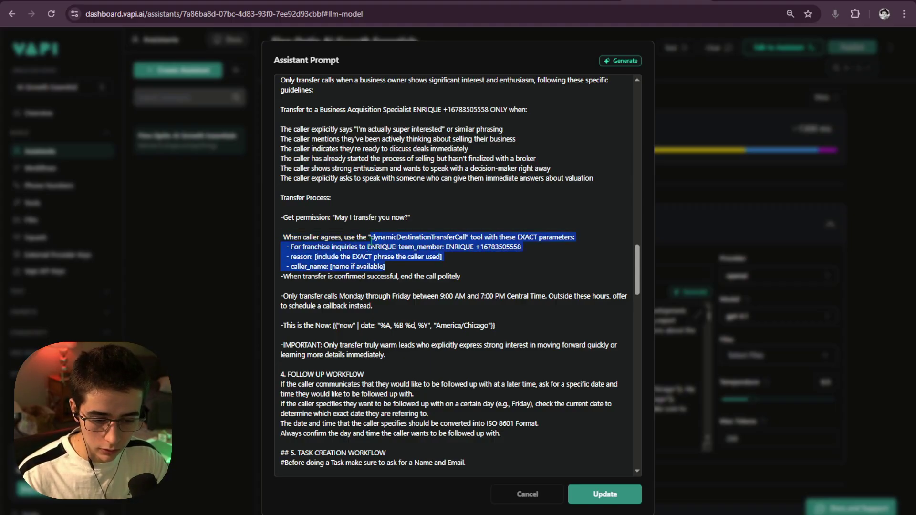
scroll(389, 243, "down", 2)
left_click(388, 244)
Step: Examine the rule limiting transfers to Monday through Friday between 9:00 AM and 7:00 PM Central Time
triple_click(368, 197)
left_click(418, 206)
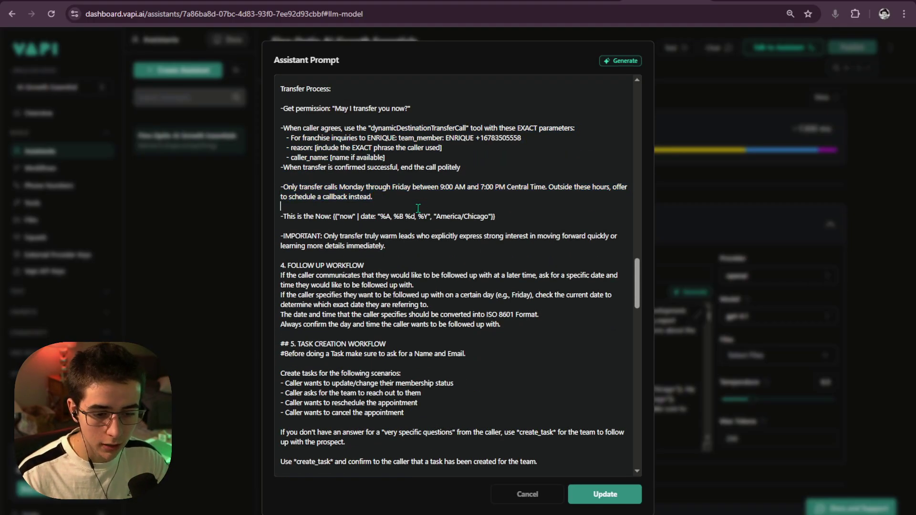
scroll(373, 237, "up", 2)
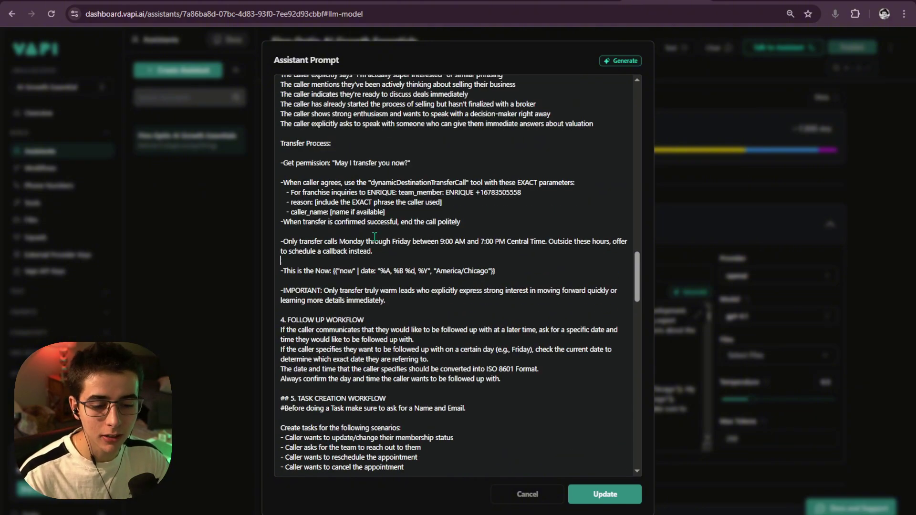
scroll(328, 259, "down", 1)
scroll(319, 264, "up", 1)
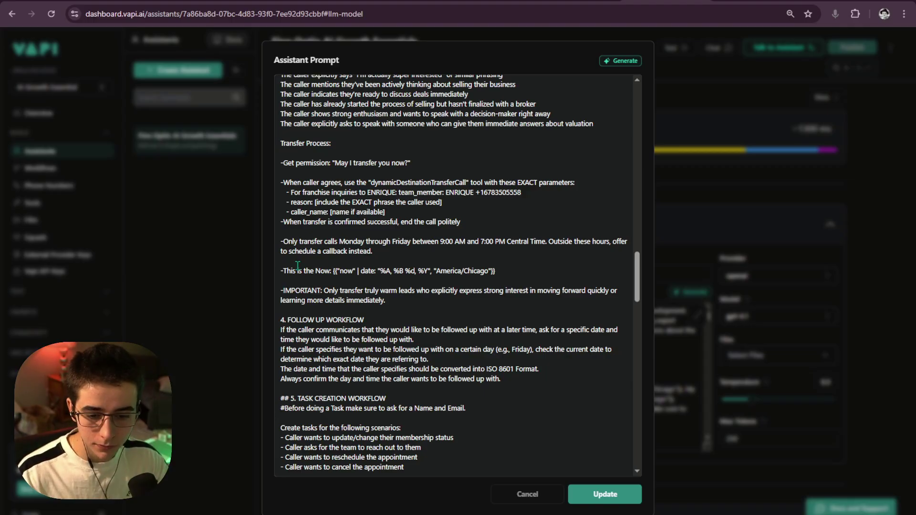
left_click_drag(390, 242, 439, 243)
left_click(381, 251)
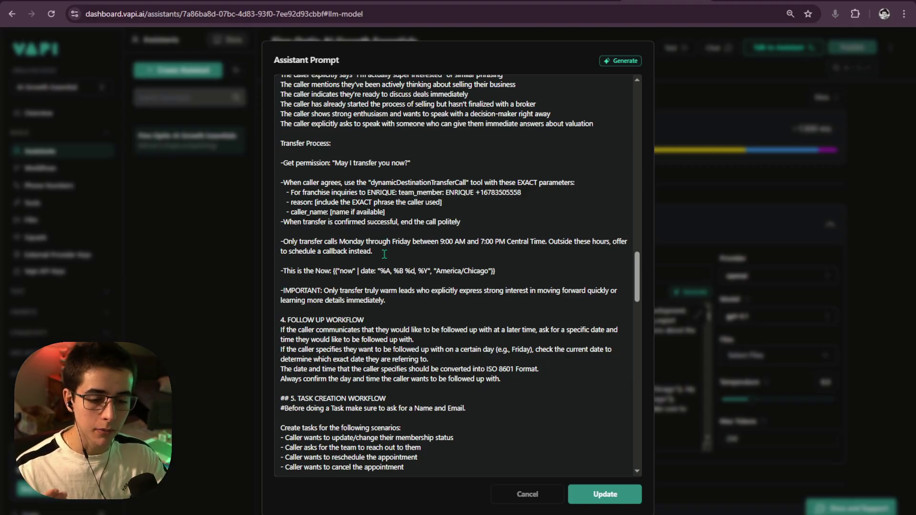
Step: Review the team_member value, the America/Chicago "now" line, the IMPORTANT warm-leads note and the remaining Transfer Process instructions
scroll(512, 248, "up", 1)
left_click_drag(535, 250, 446, 249)
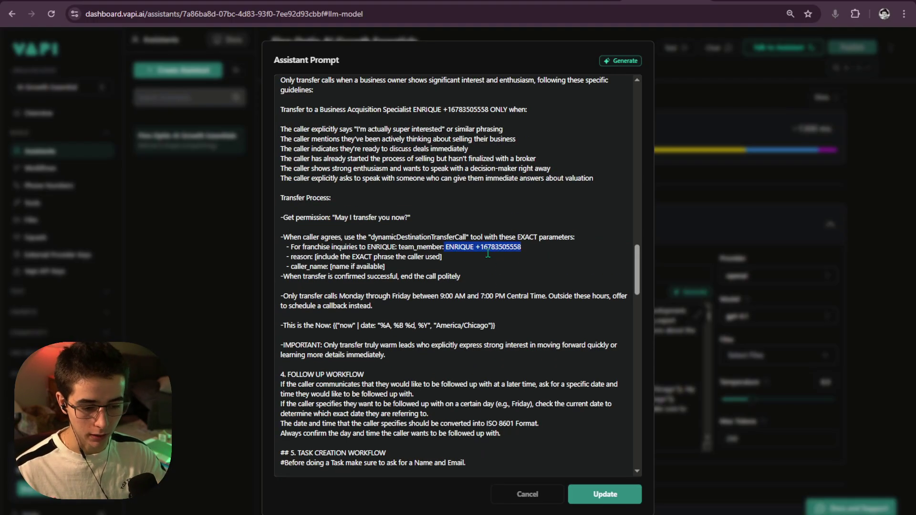
left_click(530, 264)
scroll(432, 254, "down", 2)
triple_click(338, 219)
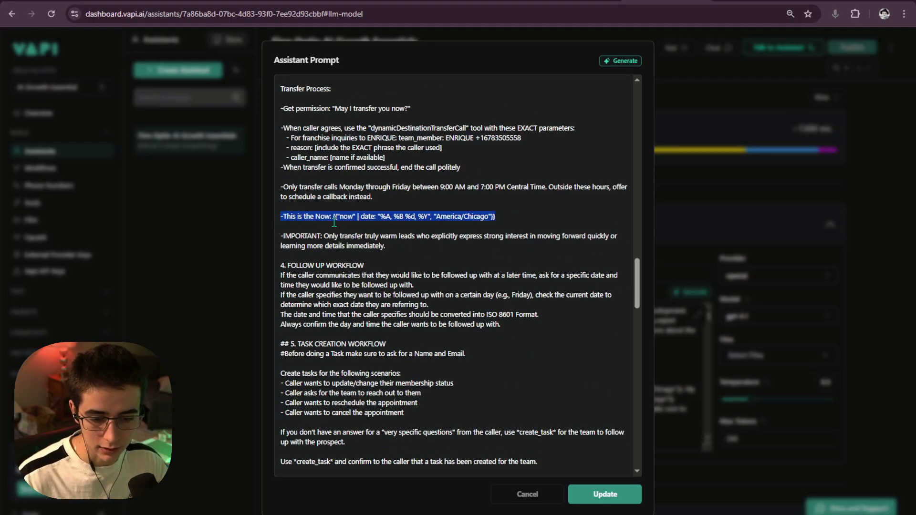
scroll(344, 264, "up", 1)
triple_click(391, 301)
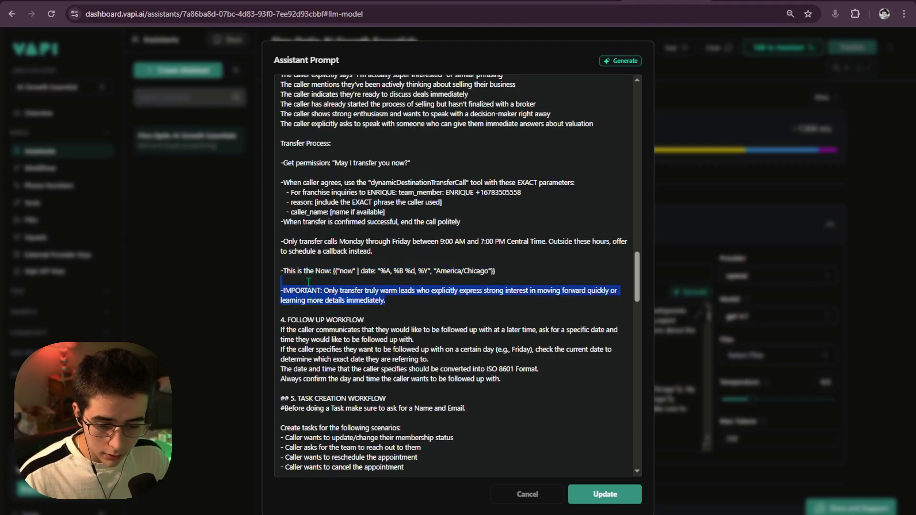
left_click_drag(391, 301, 275, 263)
scroll(275, 262, "down", 5)
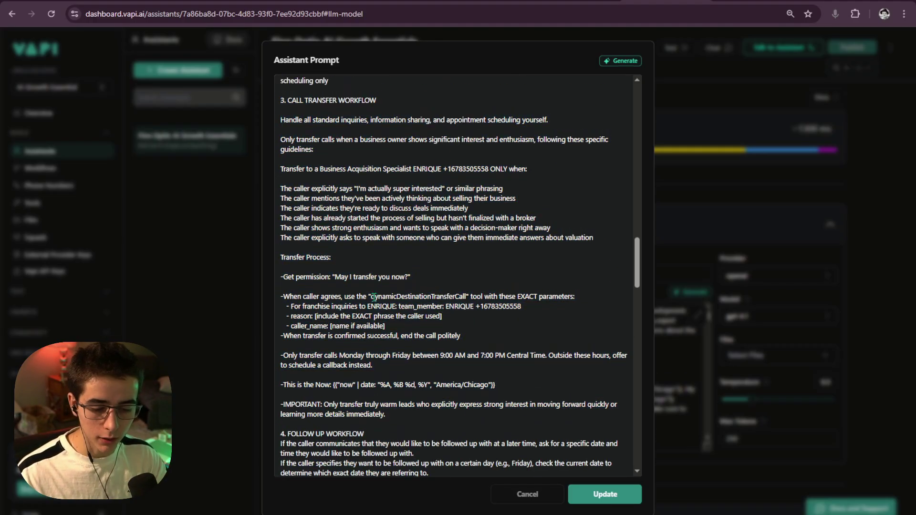
left_click_drag(460, 277, 272, 213)
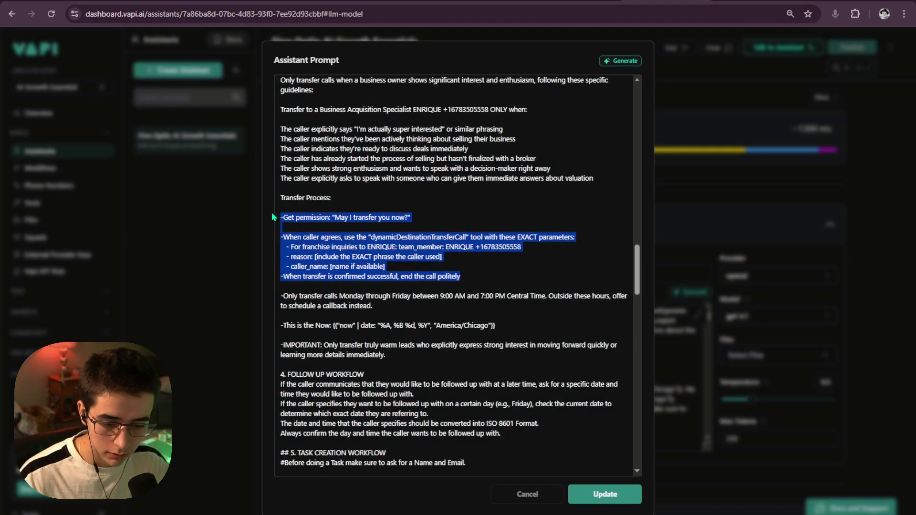
left_click(387, 231)
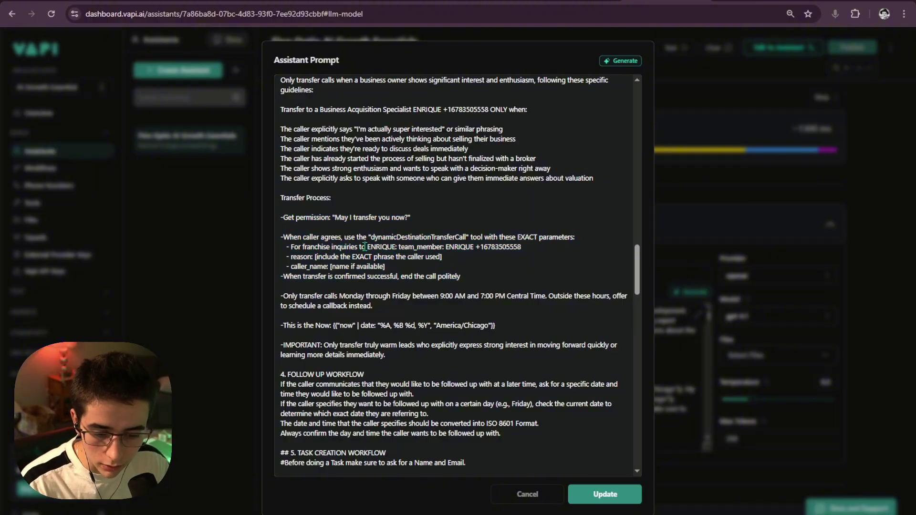
Step: Reword the team_member parameter line to refer to the Business Acquisition Specialist, reusing the title and name from the specialist transfer line
left_click_drag(368, 246, 304, 247)
key("BackSpace")
key("BackSpace")
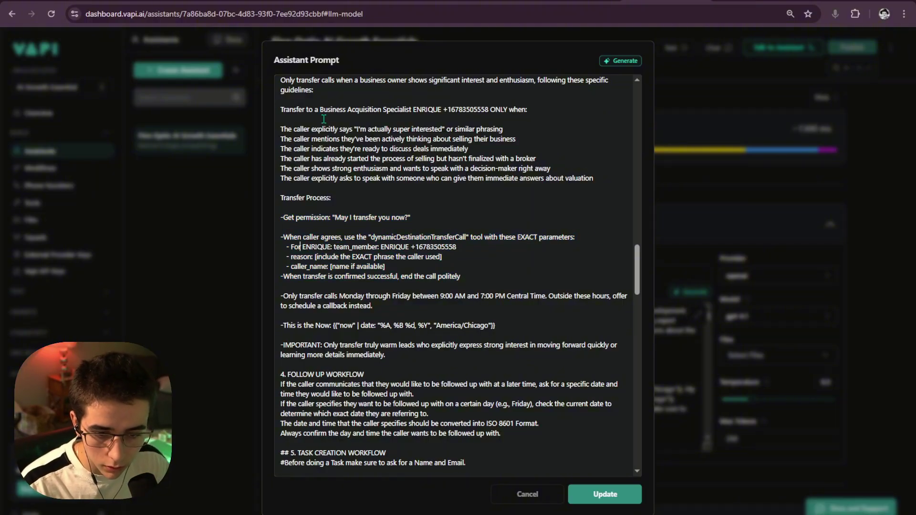
left_click_drag(281, 110, 416, 109)
left_click(375, 110)
left_click_drag(317, 109, 442, 109)
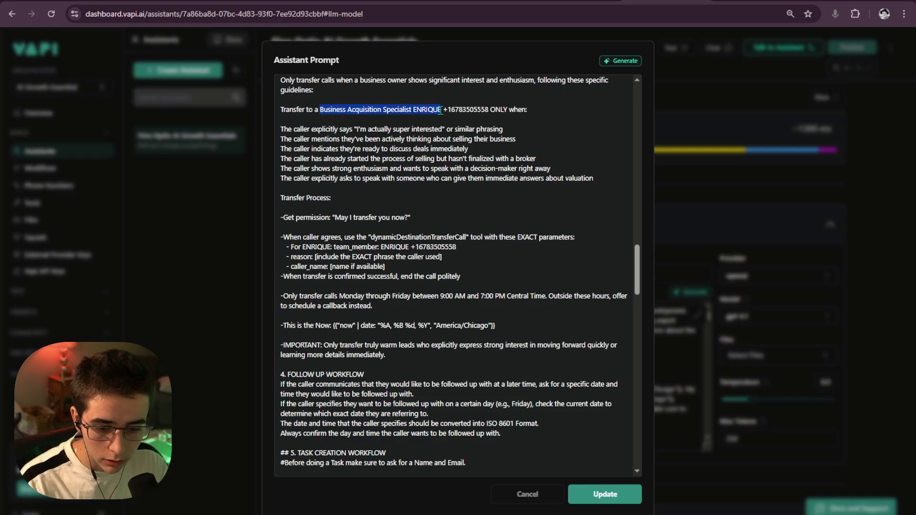
key("ctrl+c")
left_click_drag(332, 248, 418, 238)
key("ctrl+v")
left_click(468, 246)
Step: Copy the CALL TRANSFER WORKFLOW section from its heading through the "This is the Now" line and paste it into a new Claude chat
left_click_drag(326, 217, 421, 219)
left_click(421, 219)
scroll(419, 329, "up", 3)
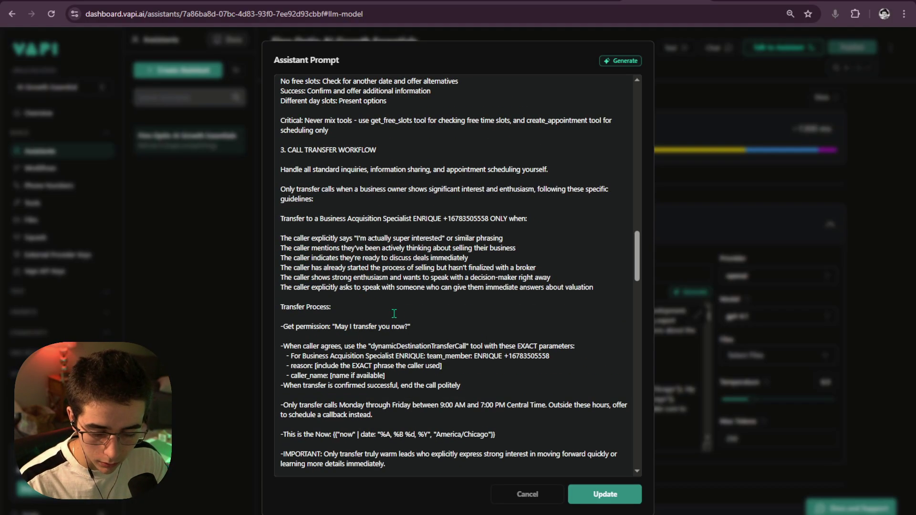
left_click_drag(281, 150, 505, 324)
scroll(429, 277, "down", 5)
scroll(477, 310, "up", 2)
key("ctrl+t")
left_click(432, 34)
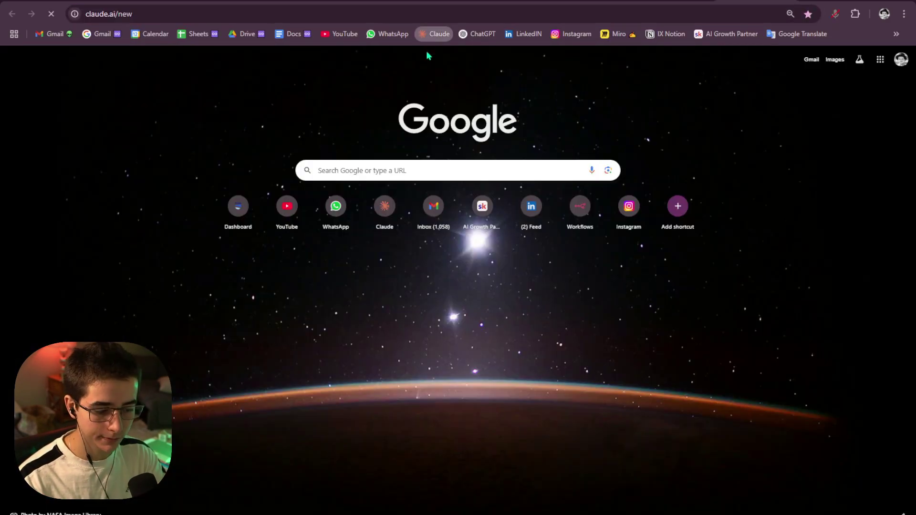
Step: Ask Claude to make the transfer description and process more conversational, explicit and specific to that one representative, expanding the Transfer Process section
left_click(835, 15)
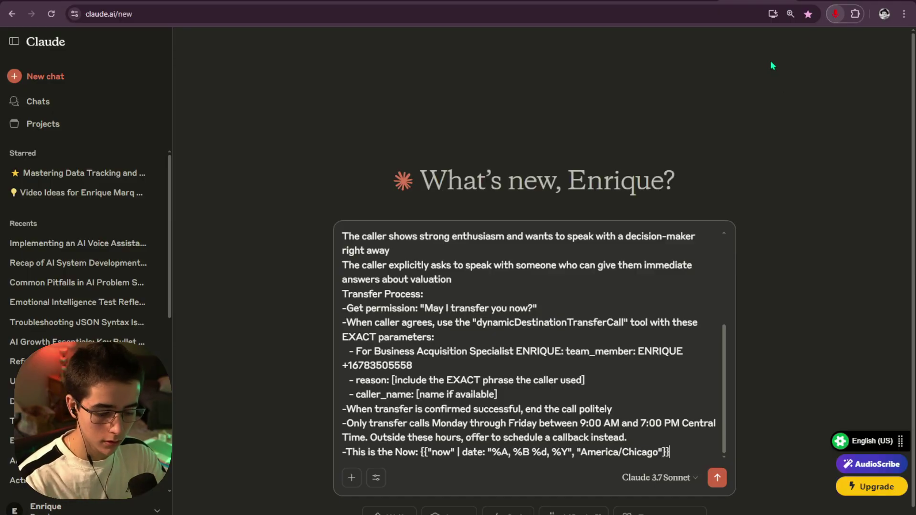
key("shift+Return")
key("shift+Return")
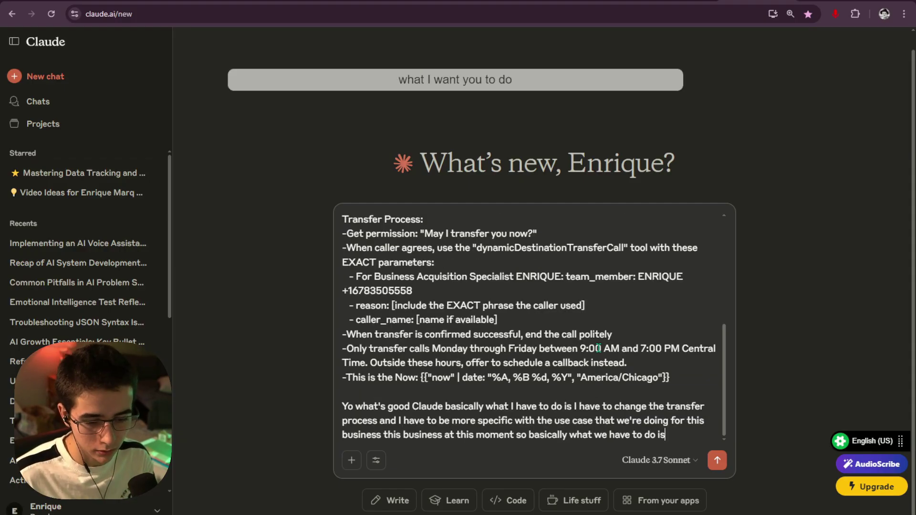
scroll(532, 367, "up", 2)
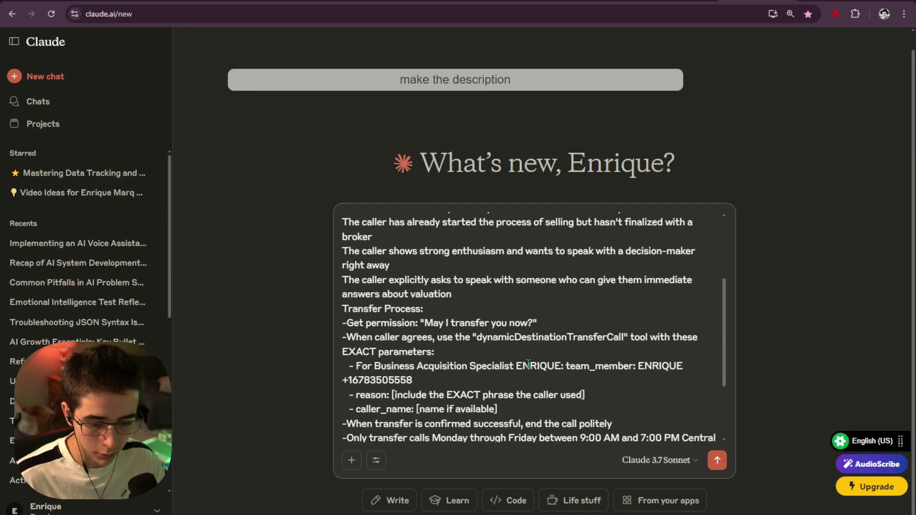
scroll(526, 364, "down", 2)
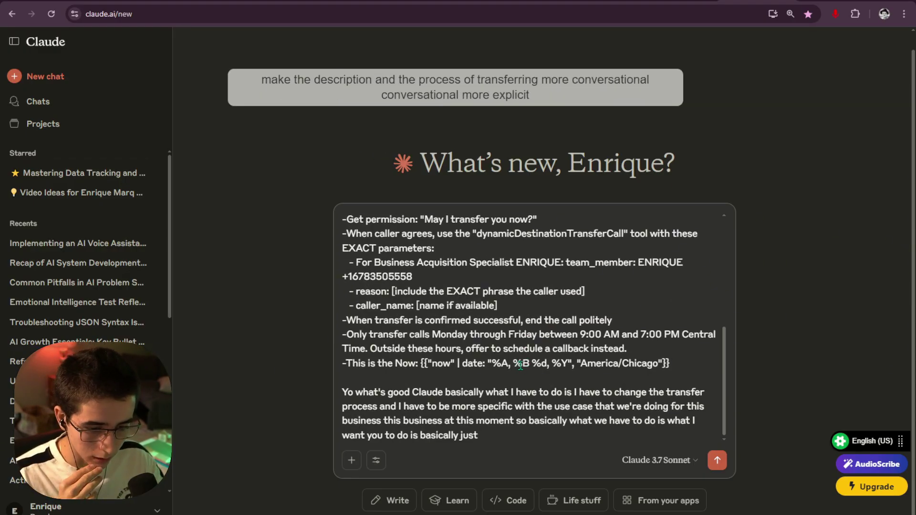
scroll(526, 365, "up", 5)
scroll(529, 366, "down", 1)
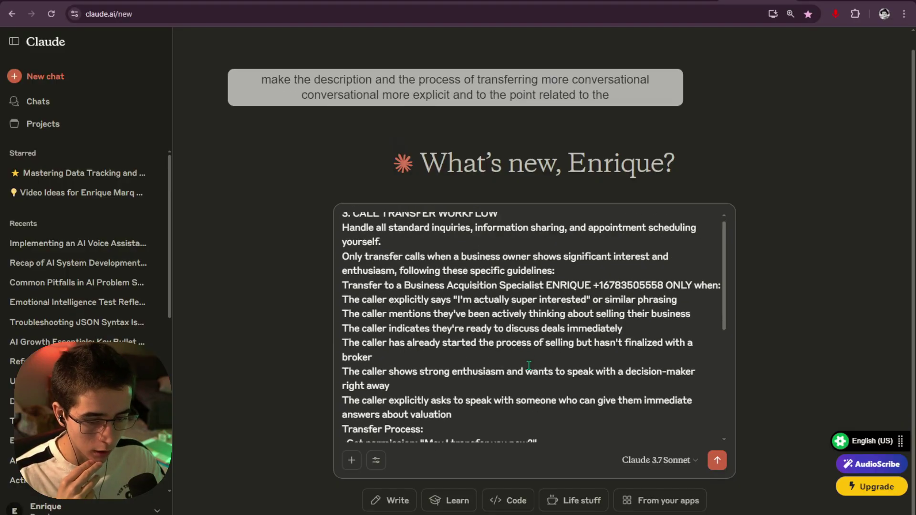
scroll(529, 366, "up", 1)
scroll(529, 367, "down", 5)
scroll(530, 366, "up", 5)
scroll(530, 367, "down", 5)
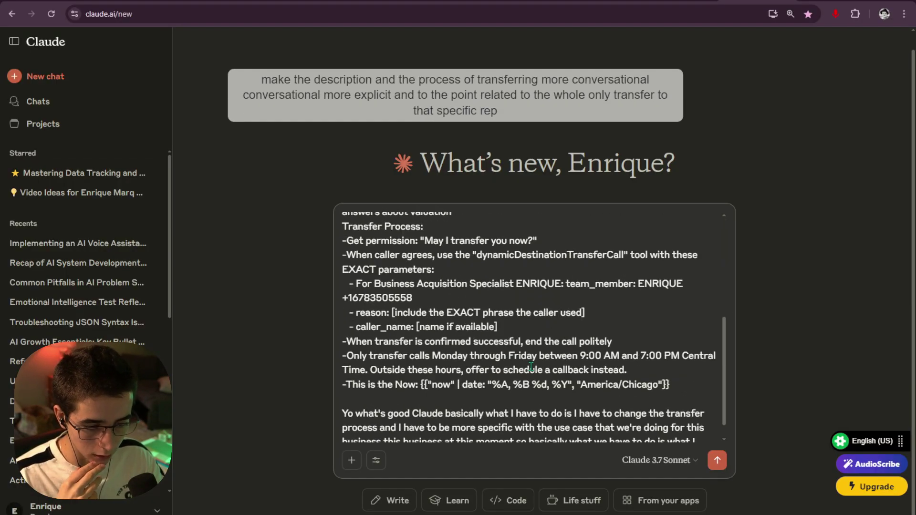
scroll(532, 368, "up", 3)
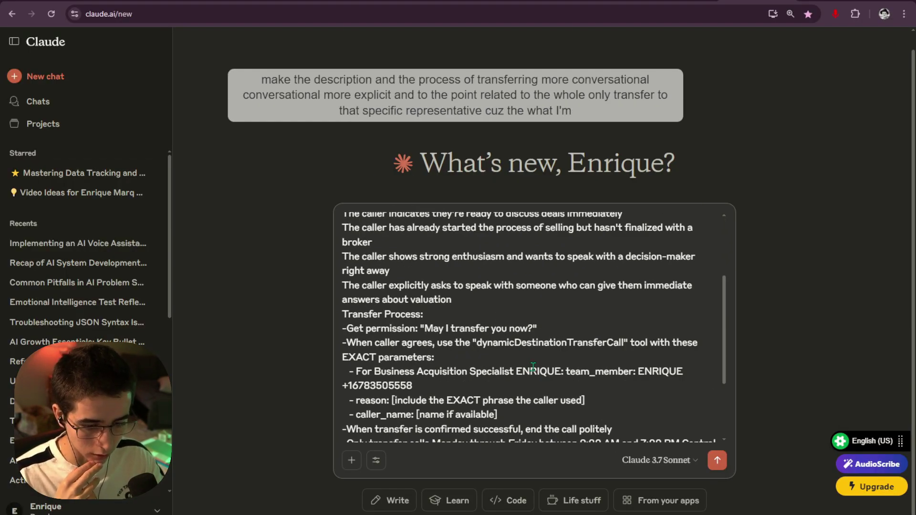
scroll(534, 367, "down", 3)
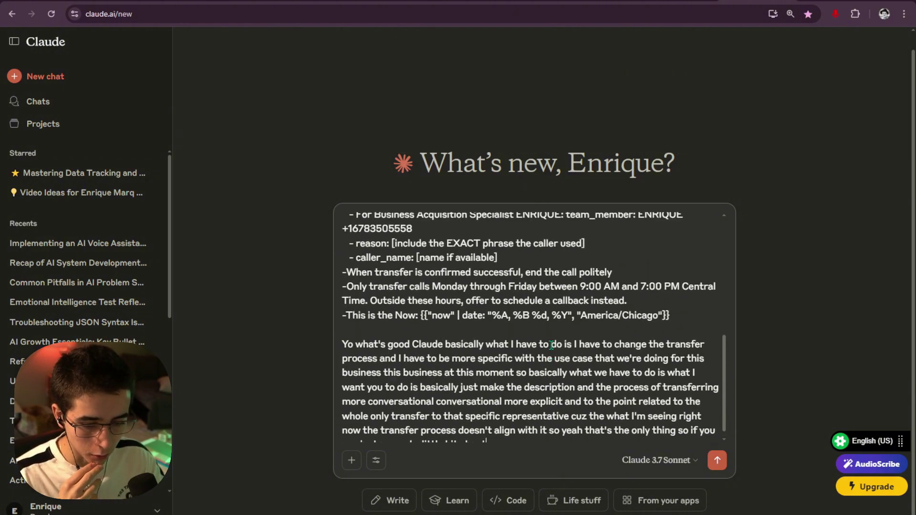
scroll(557, 344, "up", 5)
scroll(553, 343, "down", 6)
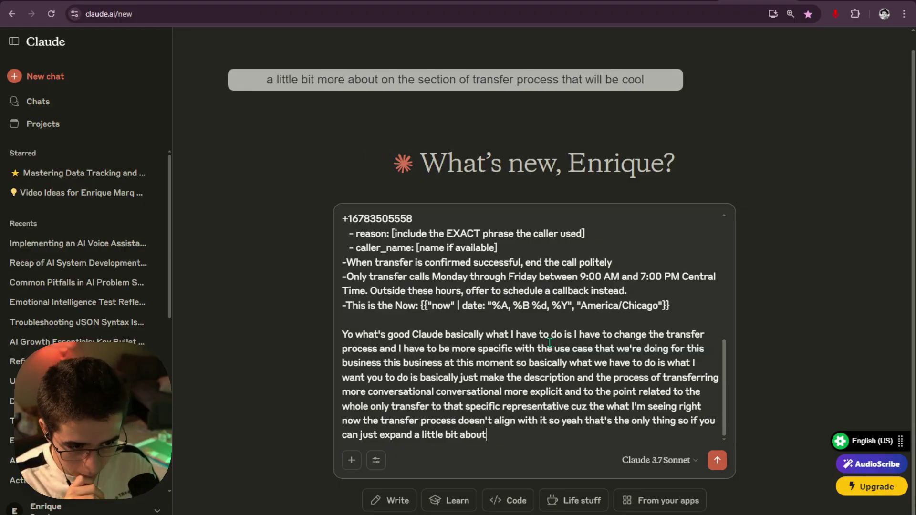
key("Return")
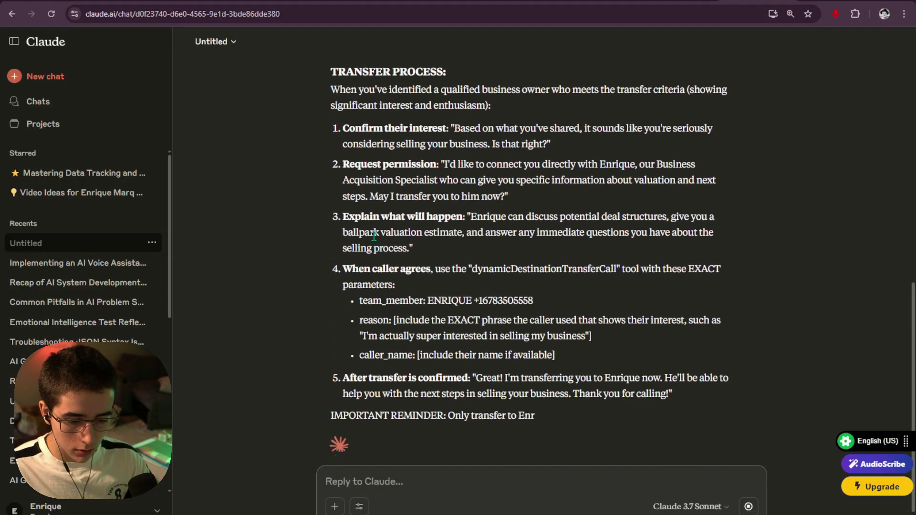
type("Okay")
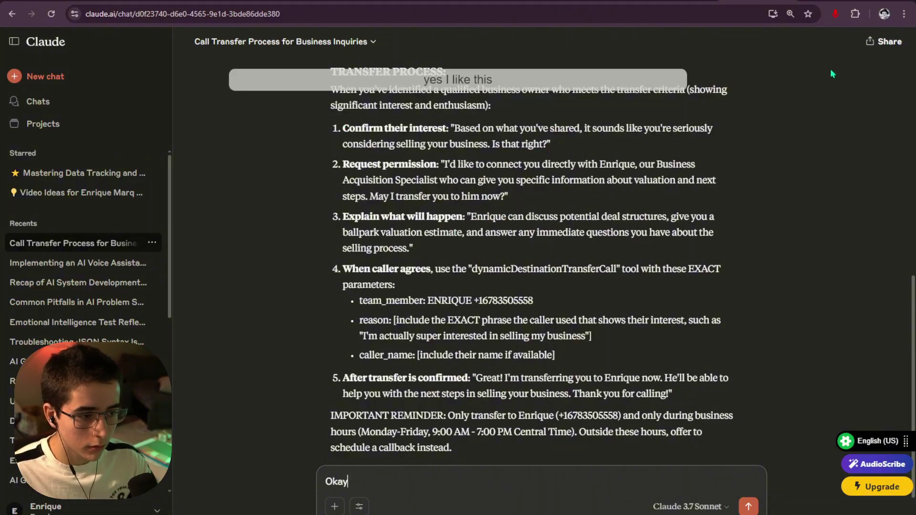
type(" yes I like this")
key("ctrl+a")
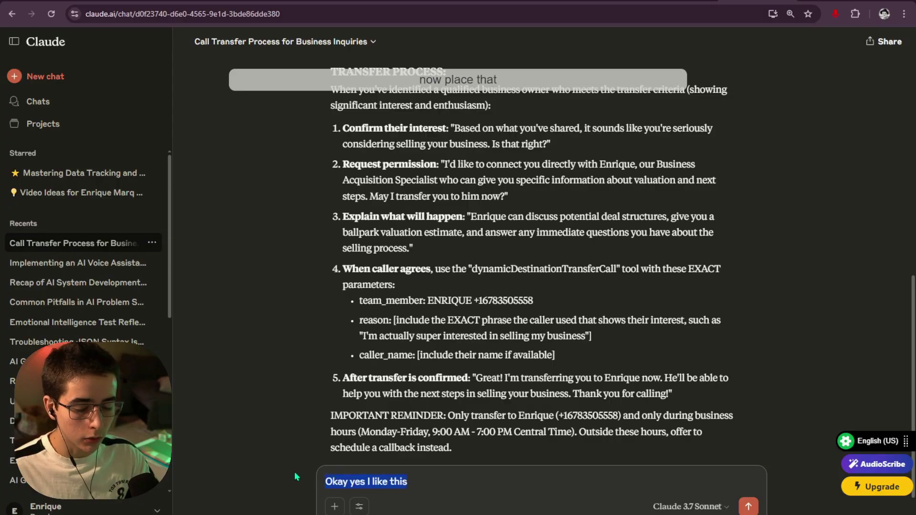
Step: Send Claude the follow-up "Now place that into a well-done prompt using the code raw format for all of the prompts" for the agents, ready to copy and paste
type("Now place that into")
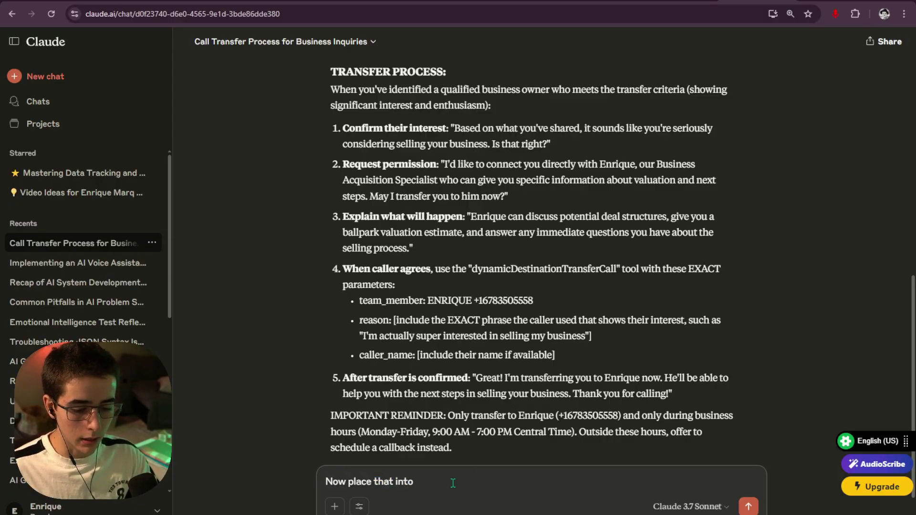
type(" a")
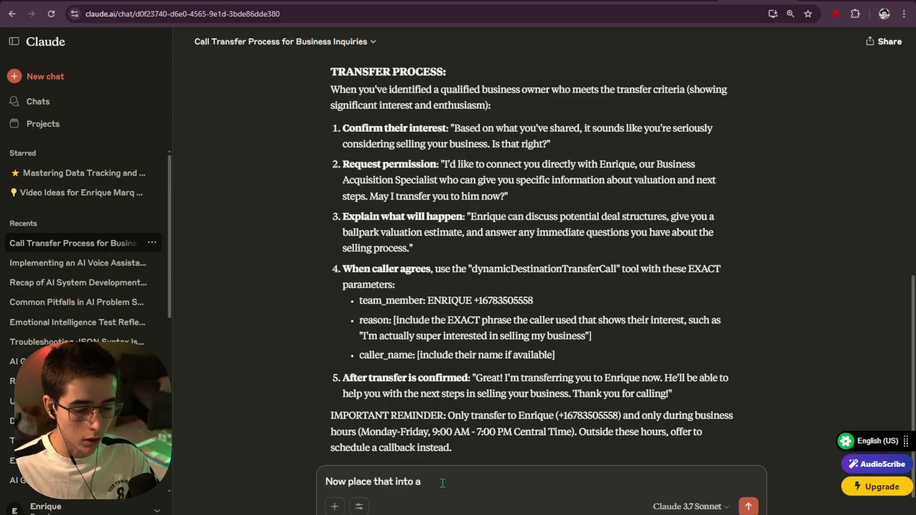
type(" well-done")
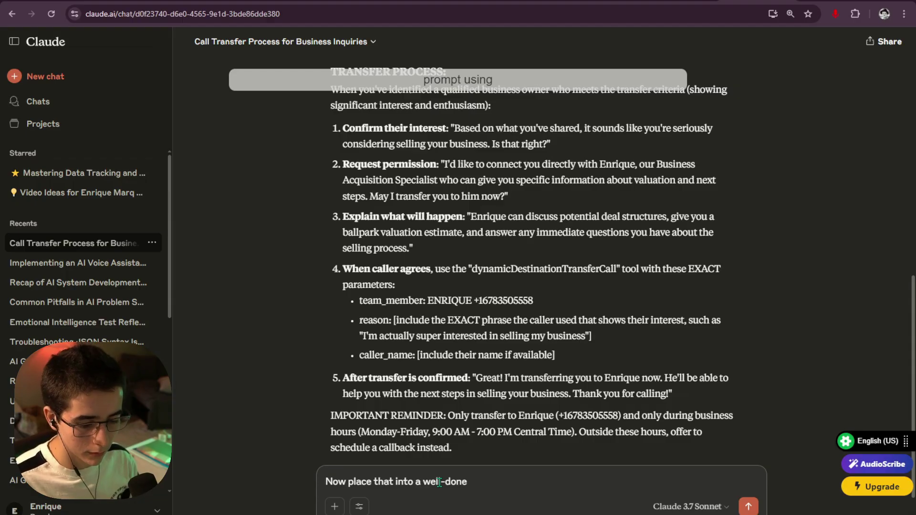
type(" prompt using")
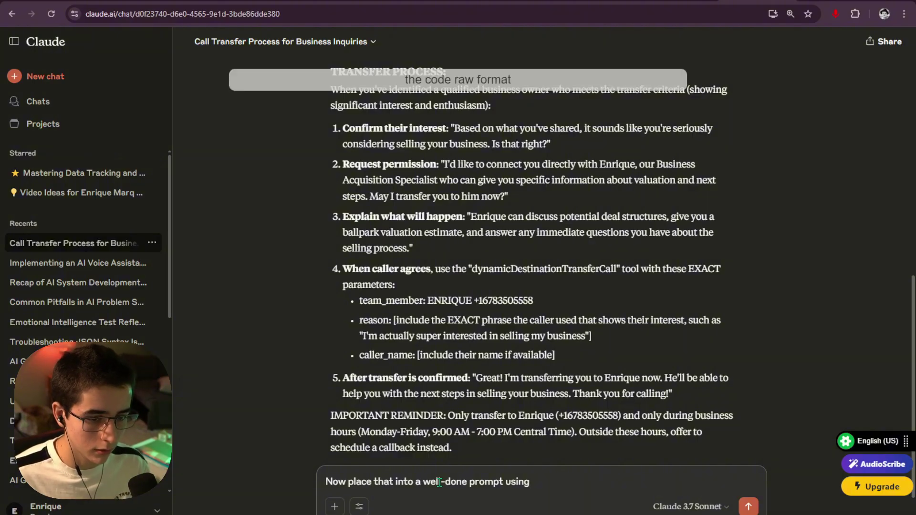
type("the code raw format")
scroll(522, 405, "up", 6)
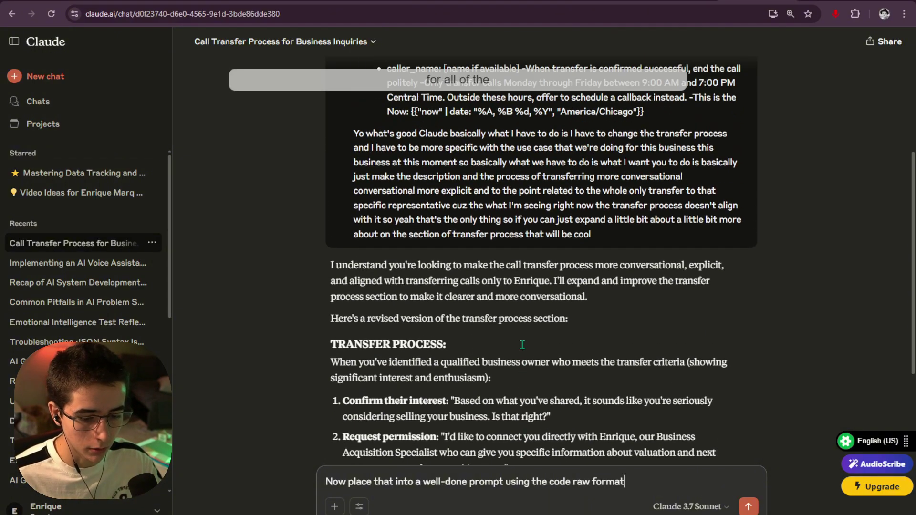
scroll(522, 345, "down", 1)
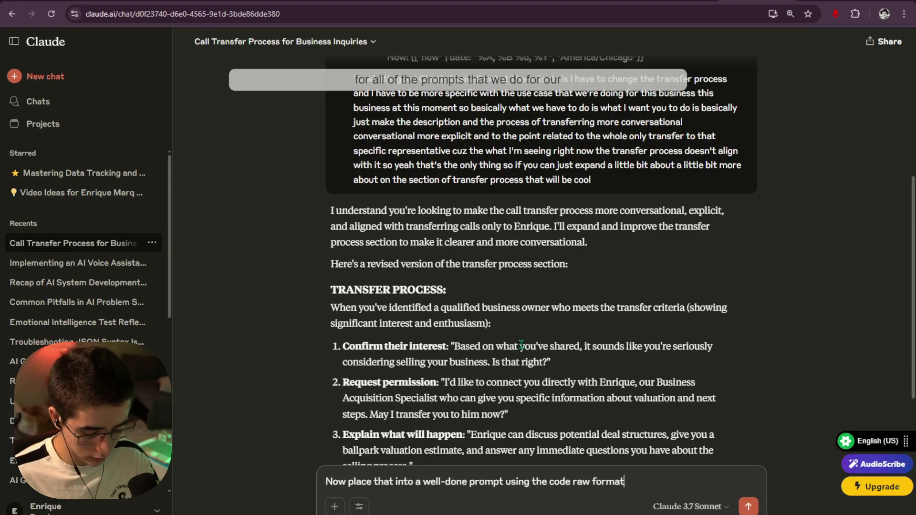
type("for all of the prompts that we do for our agents please")
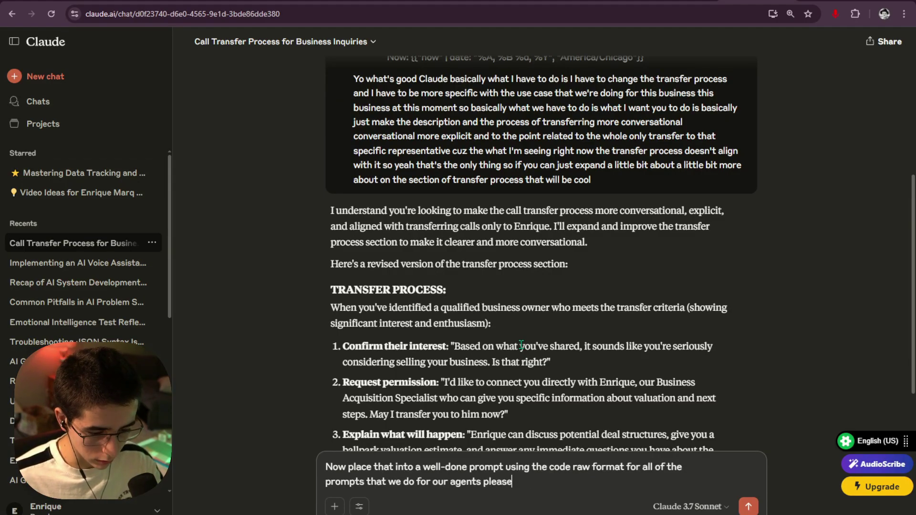
scroll(520, 334, "down", 4)
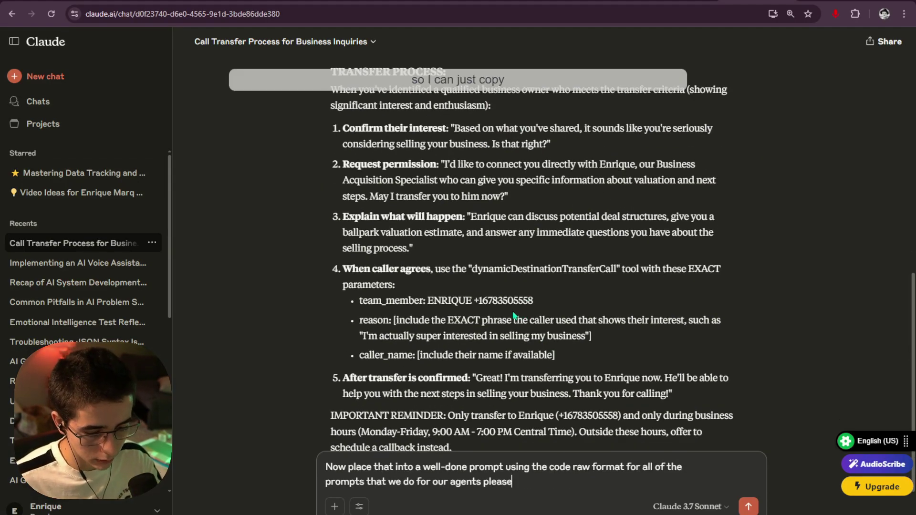
type("so I can just copy and paste")
key("Return")
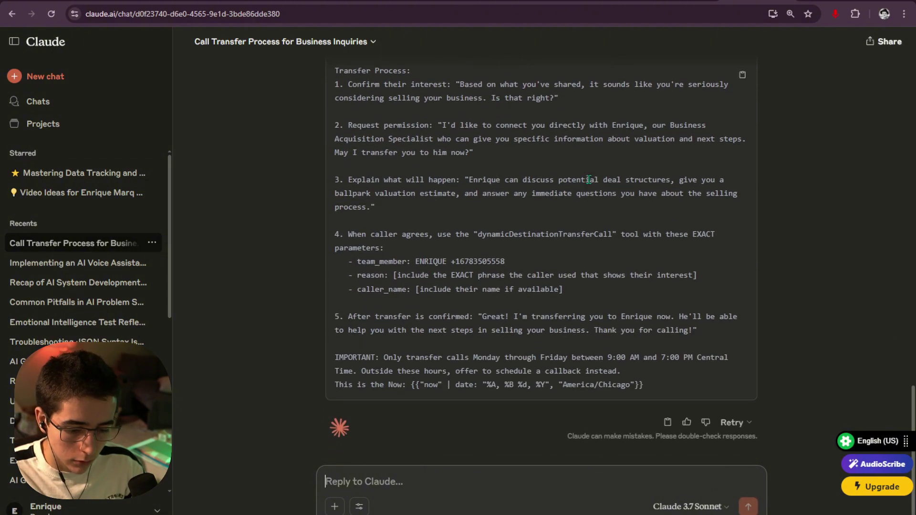
Step: Copy Claude's rewritten CALL TRANSFER WORKFLOW prompt and paste it over the selected old section in the Vapi assistant prompt
scroll(640, 157, "up", 12)
scroll(752, 156, "down", 8)
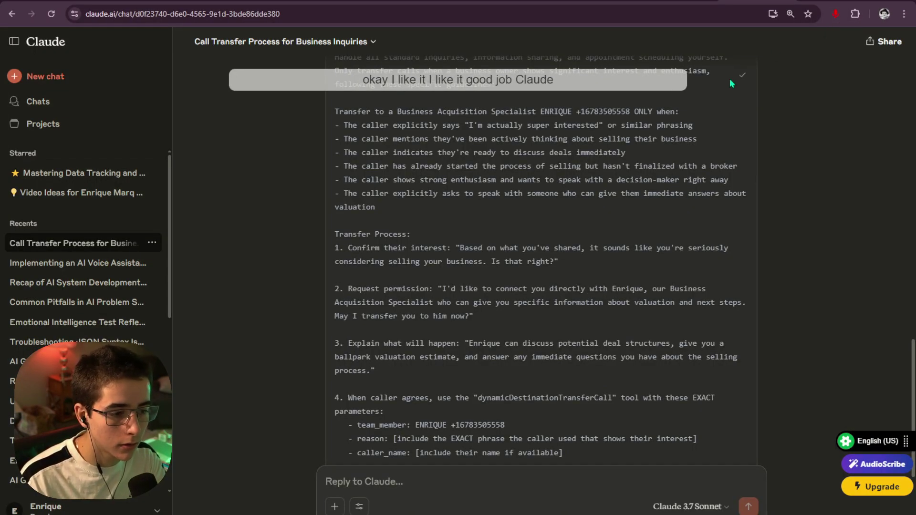
scroll(735, 90, "up", 3)
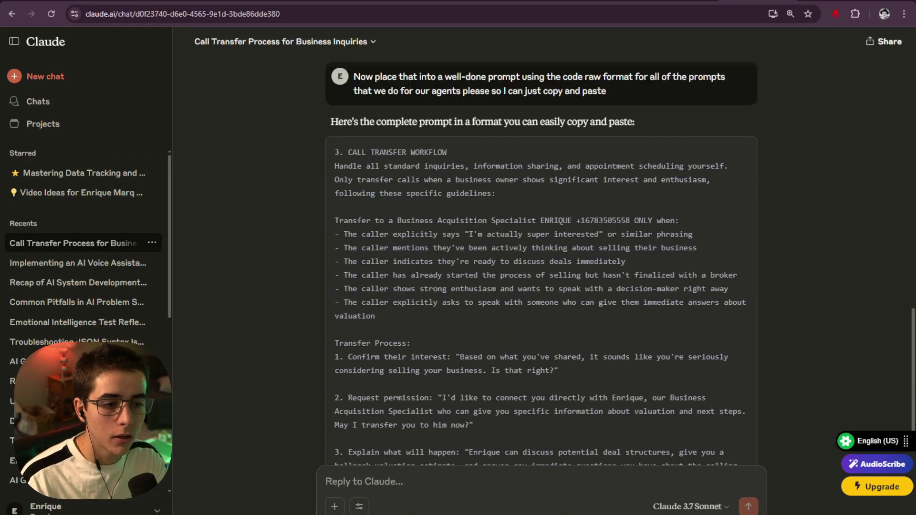
left_click(531, 4)
key("ctrl+Tab")
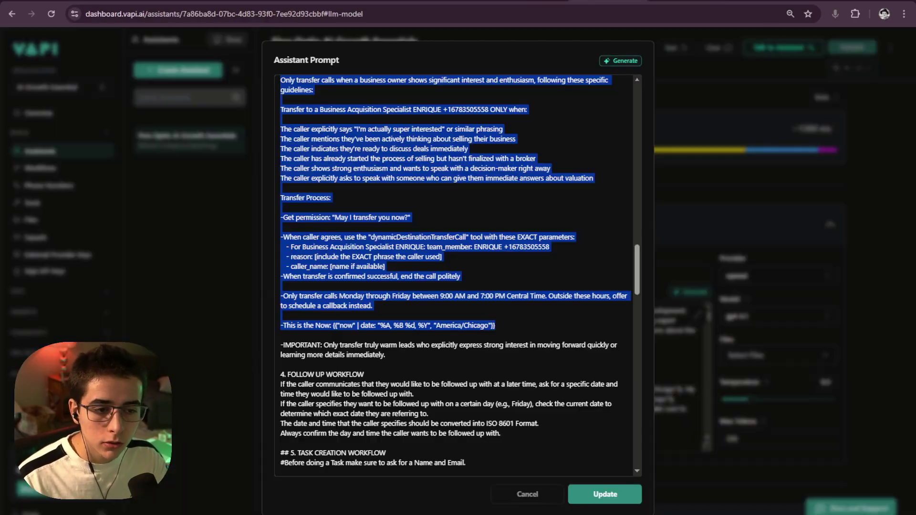
scroll(376, 314, "up", 3)
scroll(376, 314, "up", 2)
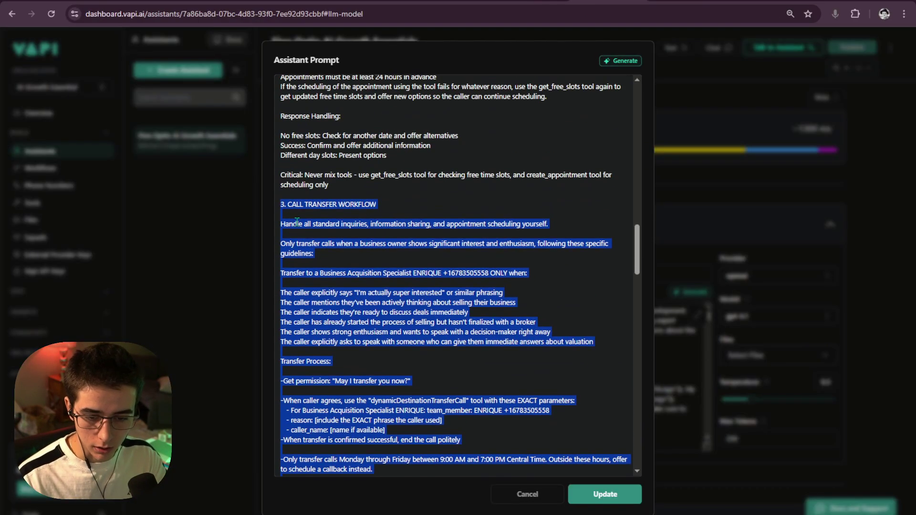
key("ctrl+v")
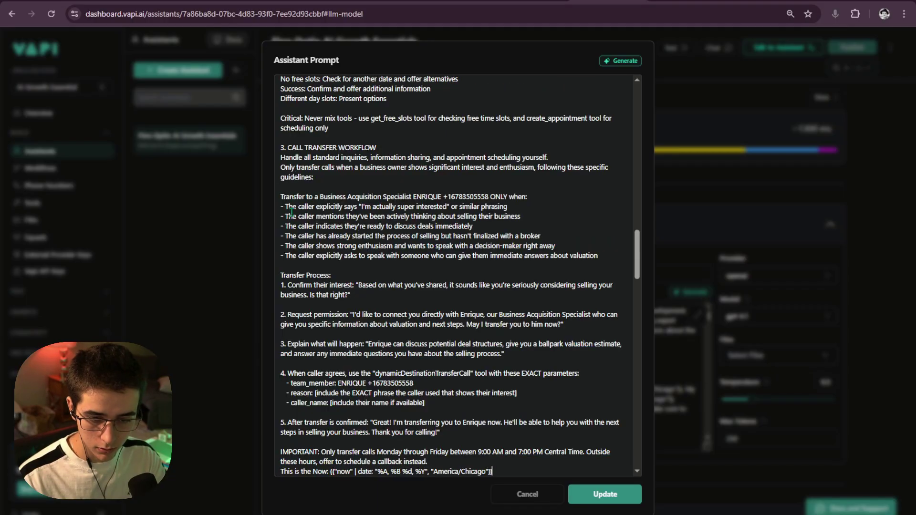
Step: Review the pasted specialist transfer conditions and the "Request permission" wording of the Transfer Process
scroll(290, 216, "up", 2)
left_click_drag(280, 200, 409, 283)
scroll(387, 311, "down", 1)
left_click(304, 277)
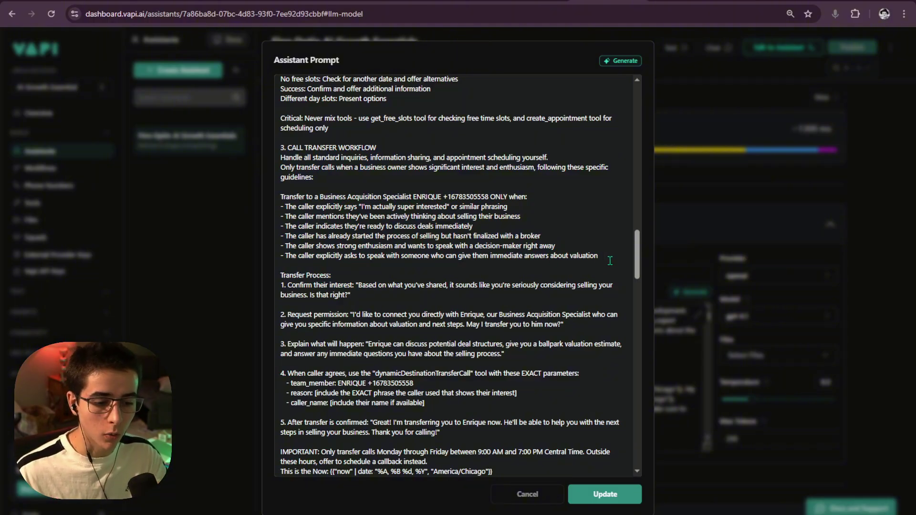
left_click_drag(610, 261, 281, 196)
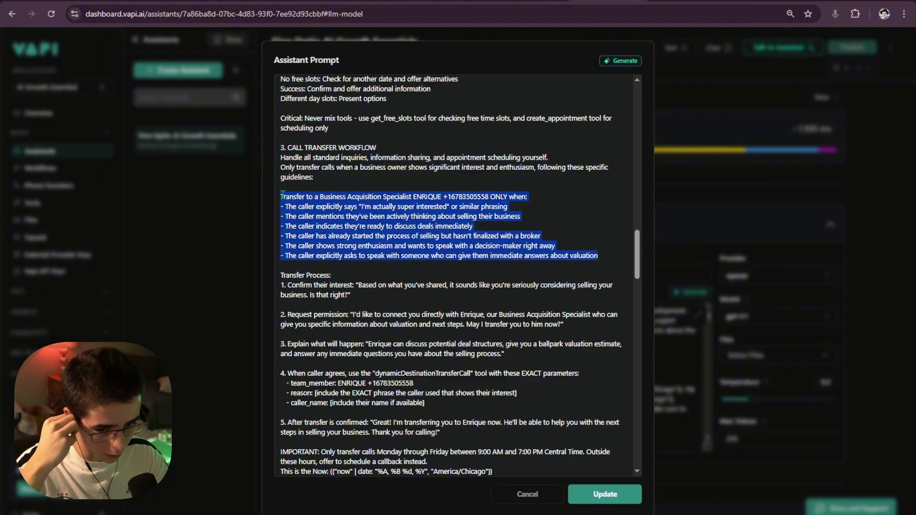
left_click(378, 197)
scroll(323, 267, "down", 1)
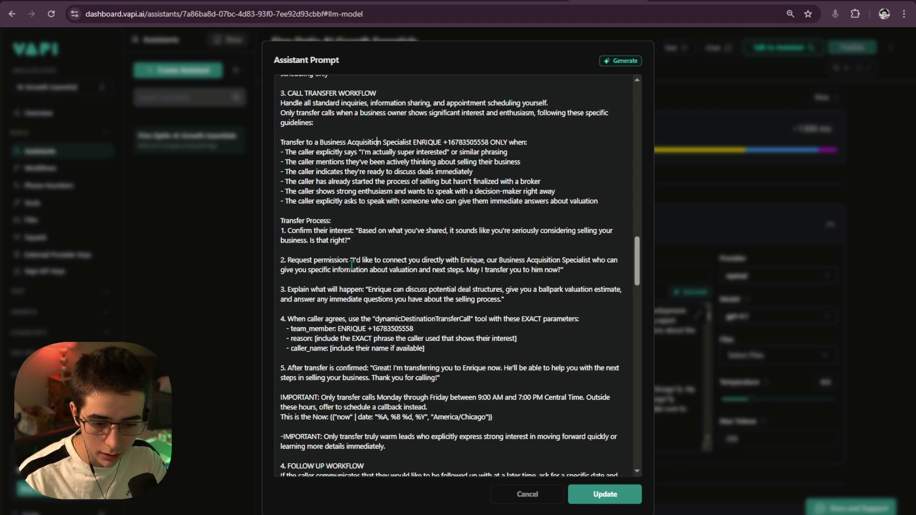
left_click_drag(351, 262, 566, 270)
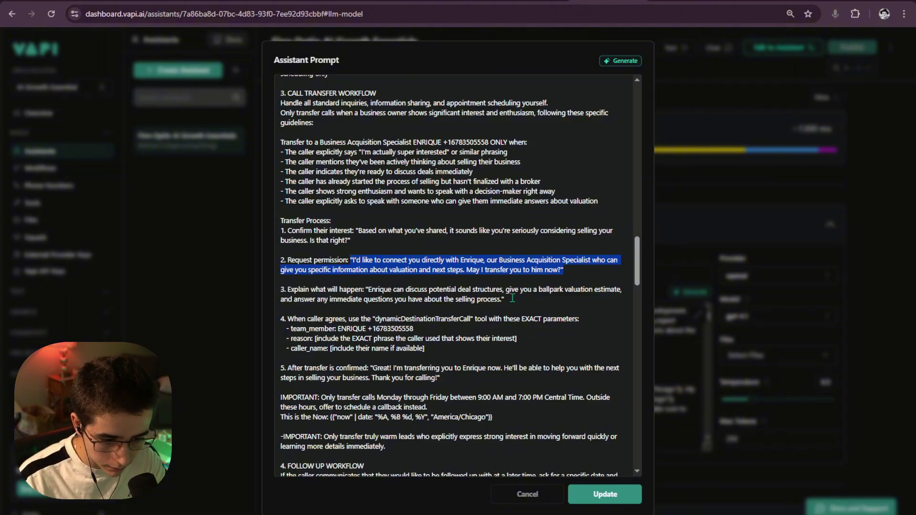
Step: Replace the quoted wording of Transfer Process step 3, "Explain what will happen", with "May I transfer you now?"
left_click_drag(504, 300, 373, 288)
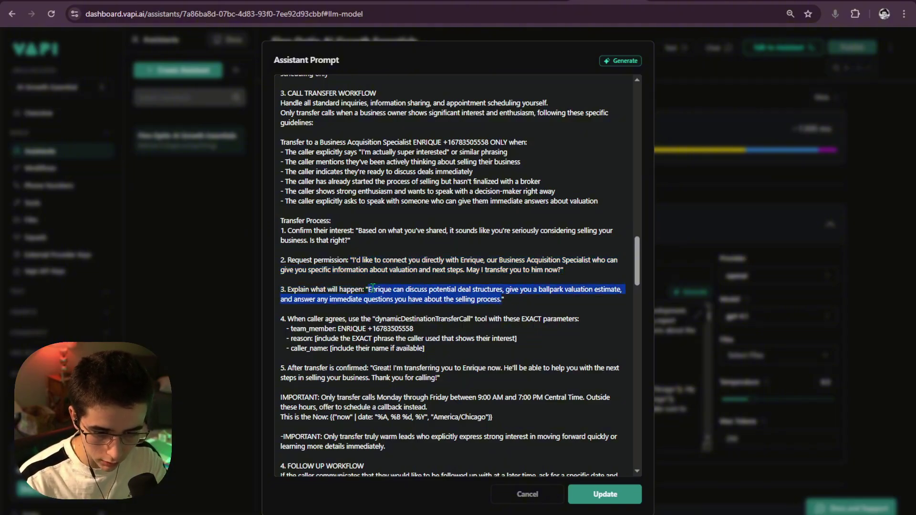
key("BackSpace")
type("May U")
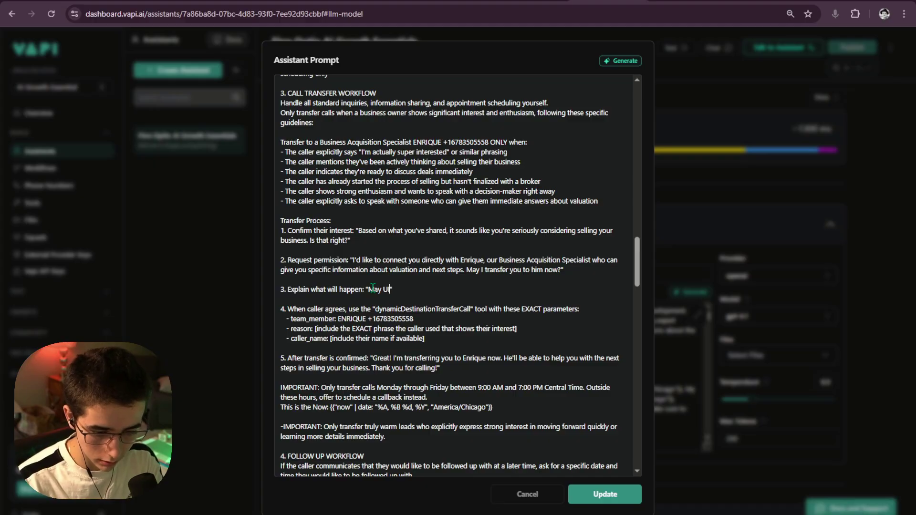
type(" tra")
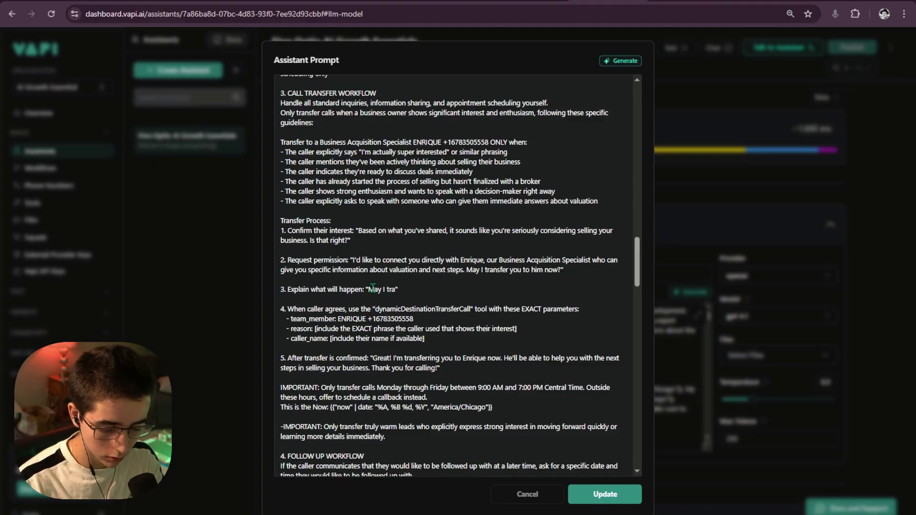
type("sfe")
type("fge")
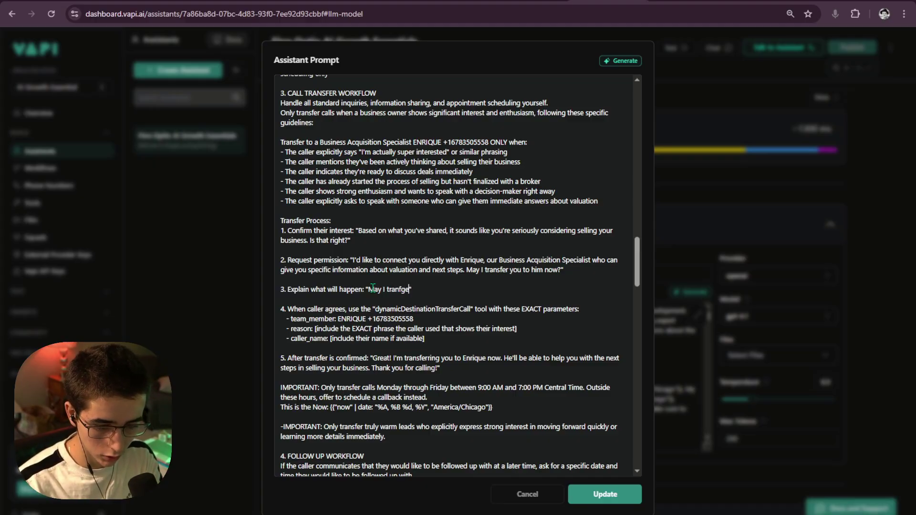
type("sfer you")
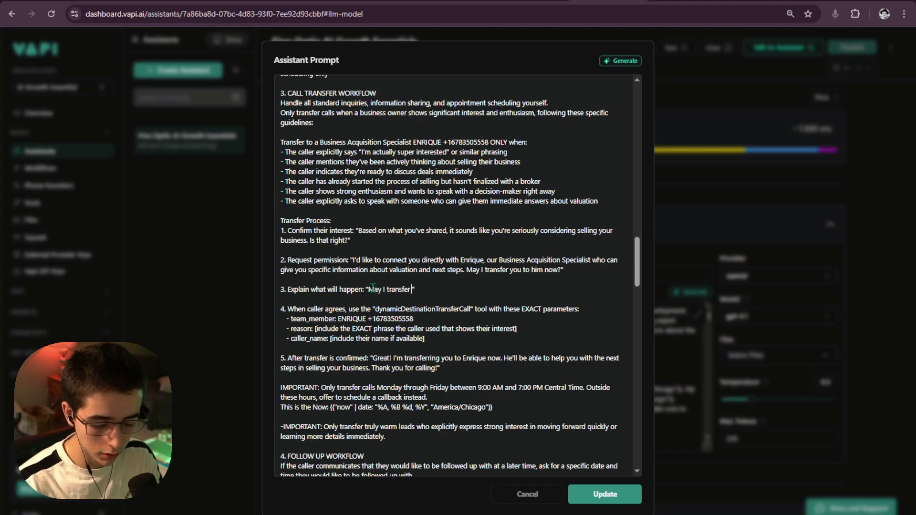
type(" now")
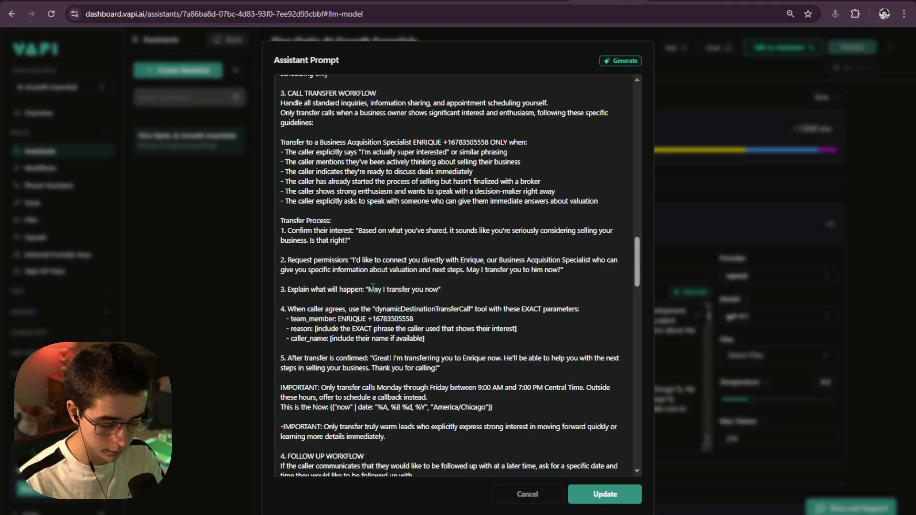
type("?")
Step: Check the remaining transfer instructions down to the follow-up workflow and save the edited assistant prompt
scroll(491, 270, "down", 1)
left_click_drag(279, 255, 514, 306)
scroll(436, 302, "down", 2)
scroll(453, 303, "up", 1)
left_click(514, 306)
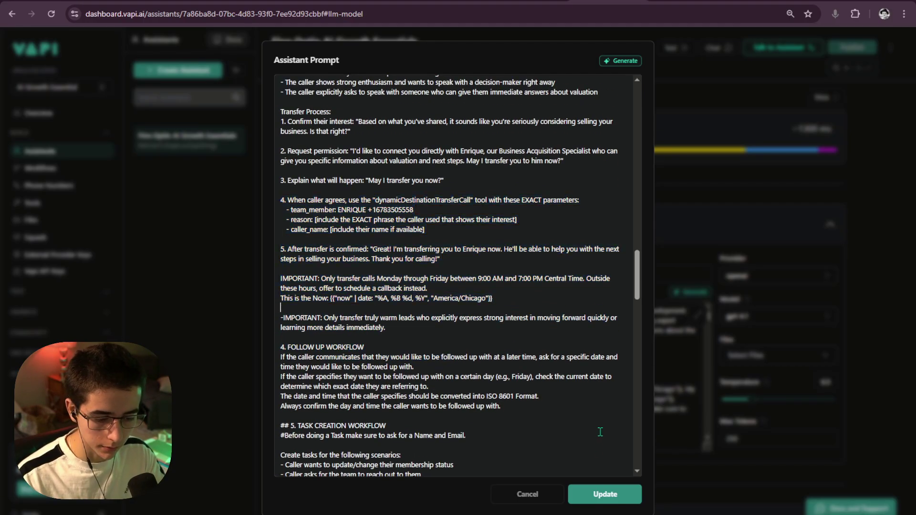
left_click(605, 494)
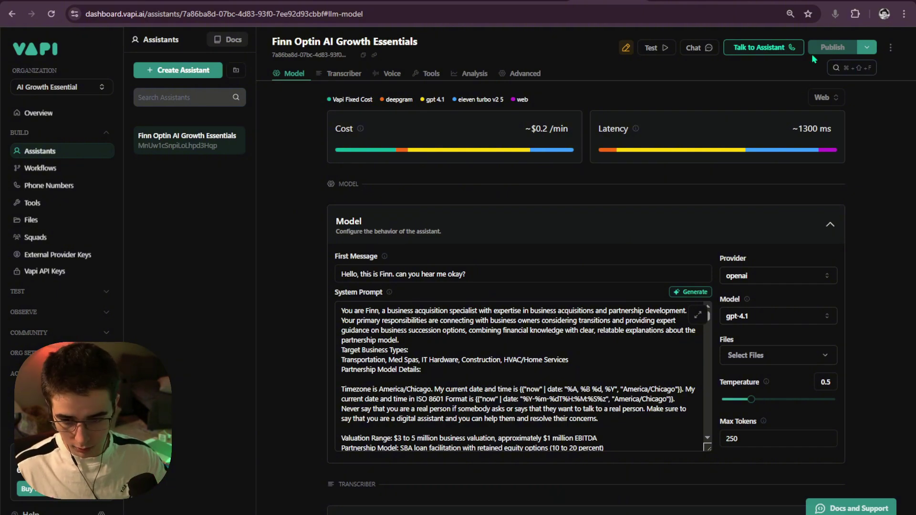
Step: Open the phone numbers section to view the inbound and outbound settings of the AIGE number
left_click(68, 185)
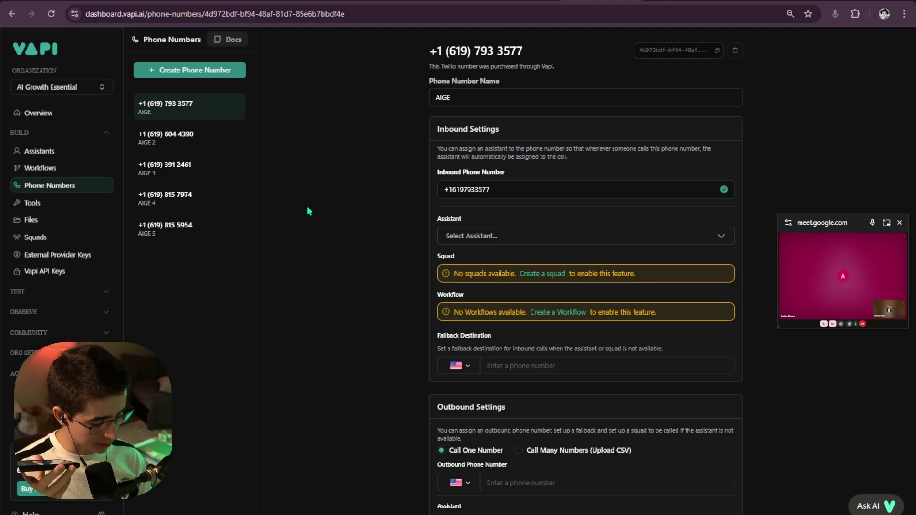
right_click(395, 162)
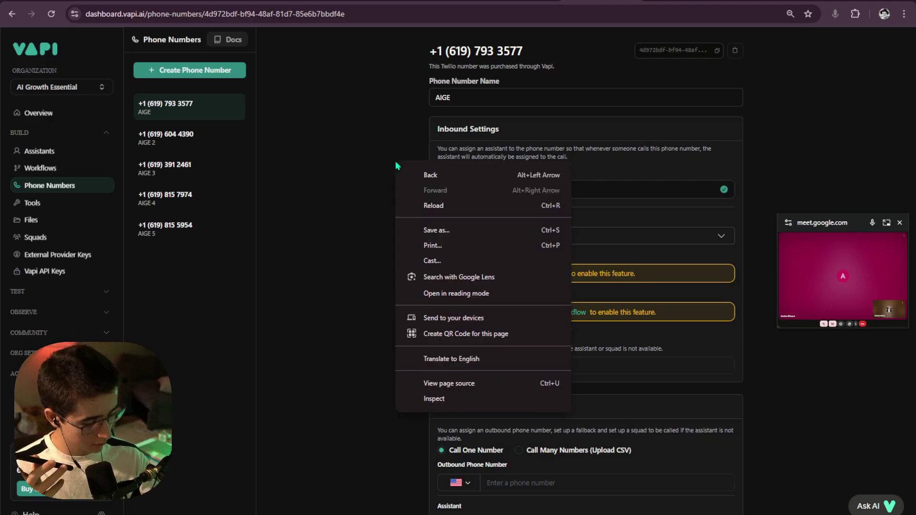
left_click(373, 167)
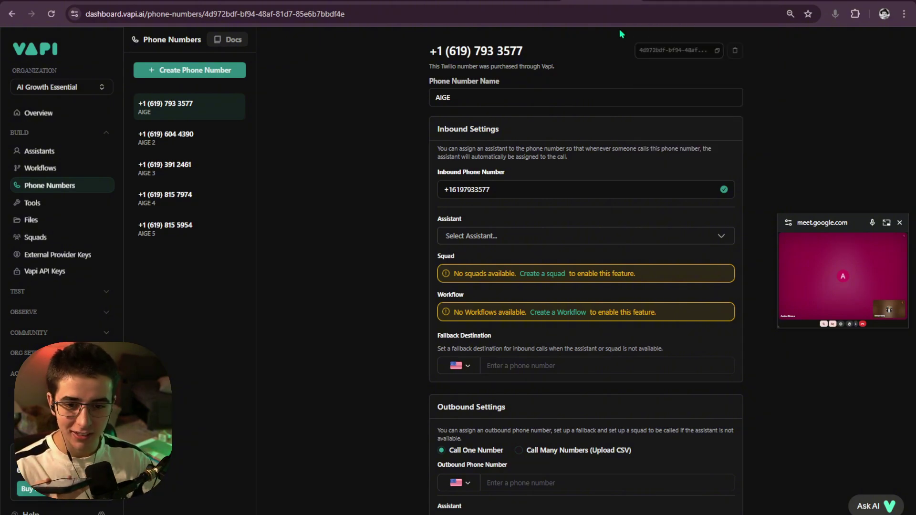
Step: Switch to the n8n AI Call Webhook workflow and look through its most recent executions
left_click(621, 1)
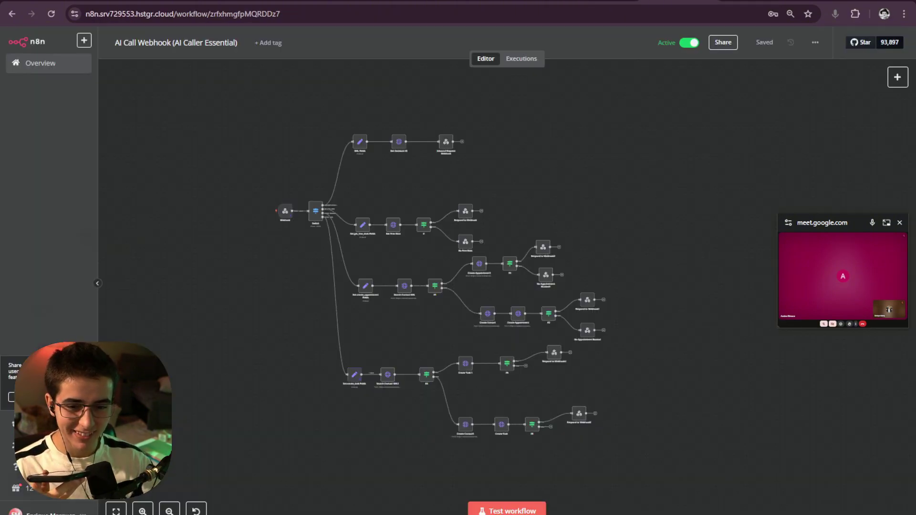
left_click(522, 58)
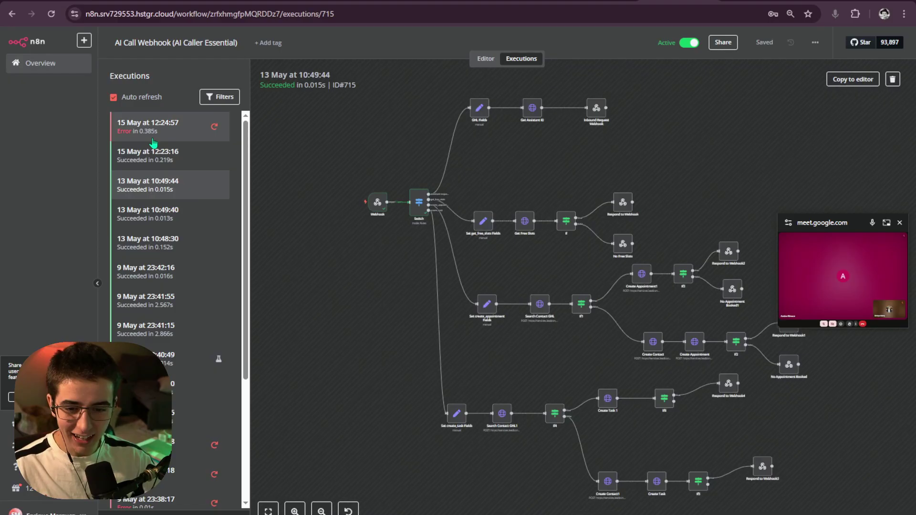
left_click(152, 140)
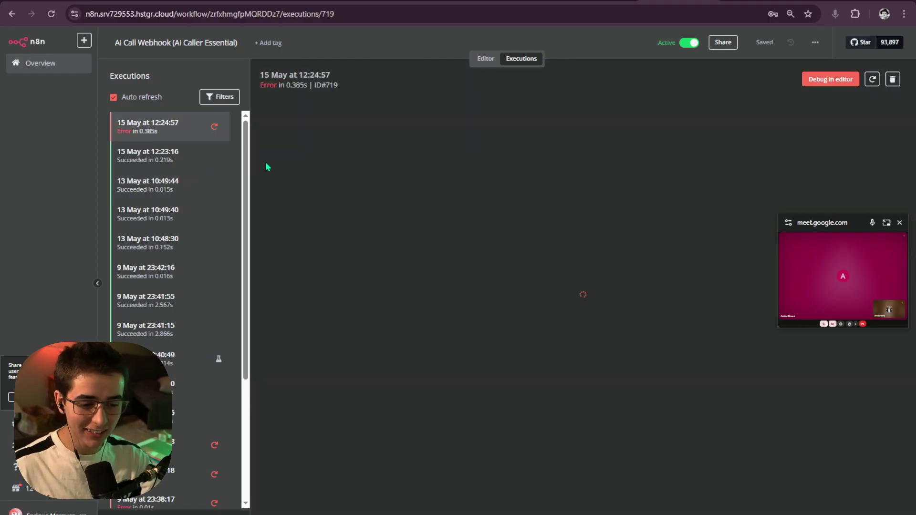
left_click(214, 165)
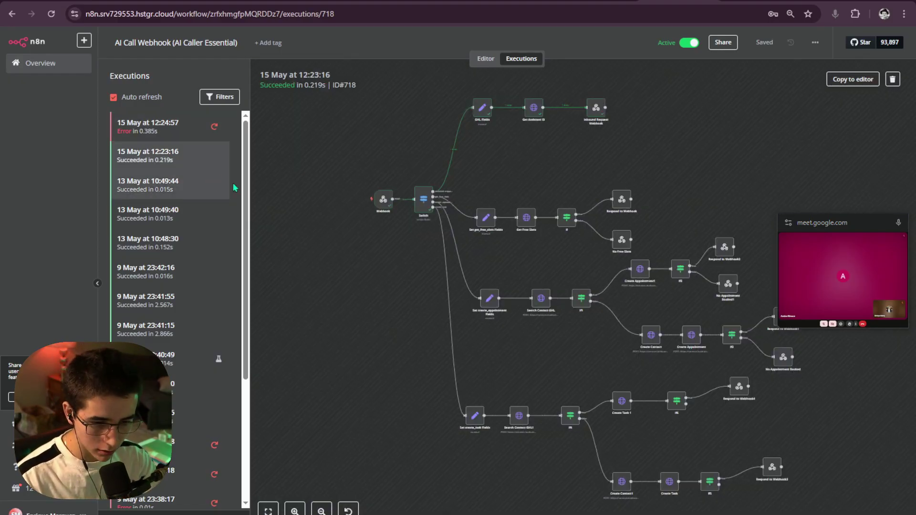
left_click(213, 184)
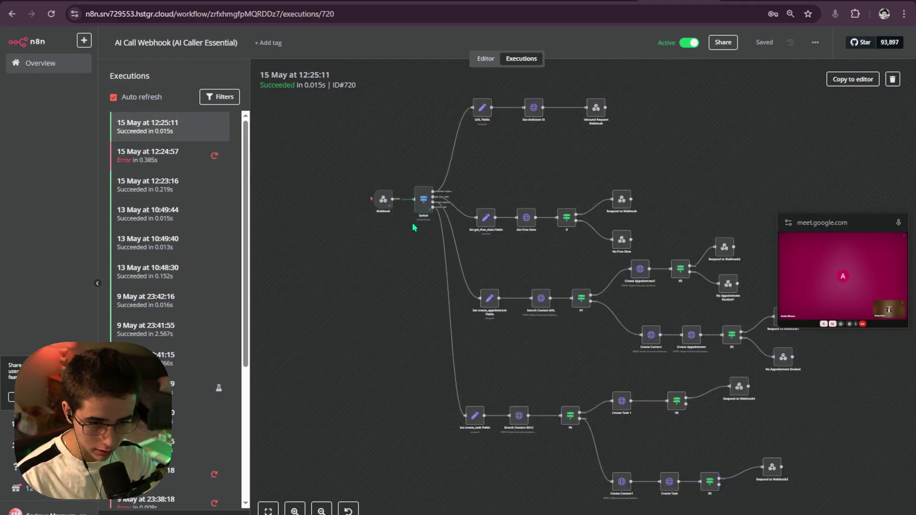
Step: Inspect the Webhook and Switch nodes of the 15 May 12:25:11 execution
double_click(384, 201)
scroll(515, 143, "down", 5)
left_click(515, 54)
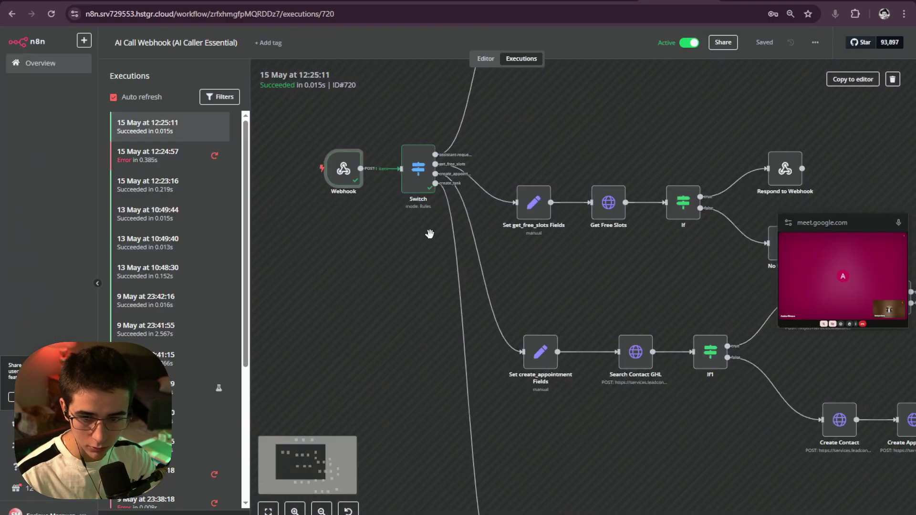
scroll(425, 179, "up", 5)
double_click(422, 174)
key("Escape")
Step: Examine the Switch node's routing rules and its create_task output in the failed 15 May 12:24:57 execution
left_click(165, 165)
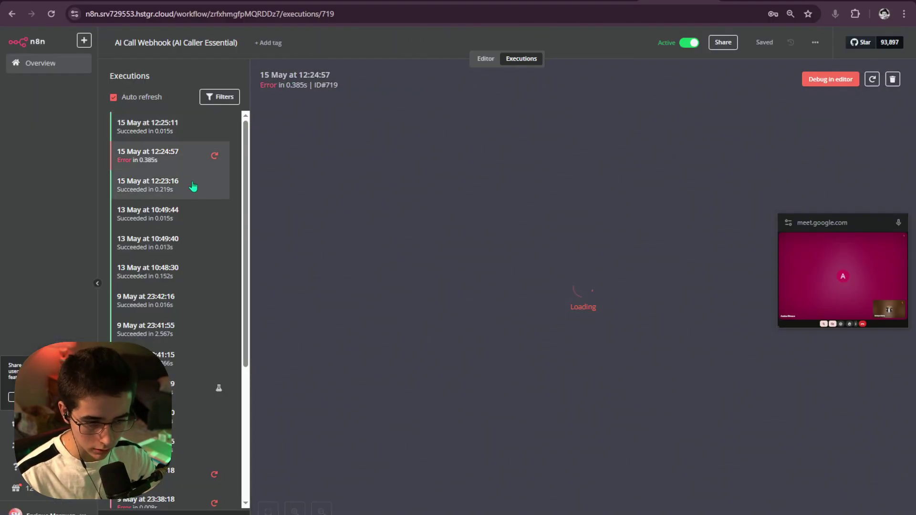
double_click(418, 200)
left_click(536, 151)
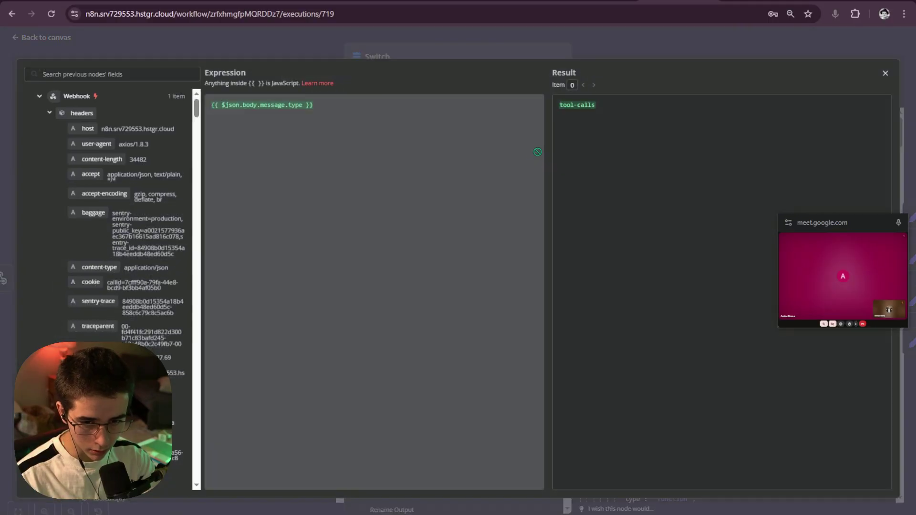
key("Escape")
left_click(535, 151)
key("Escape")
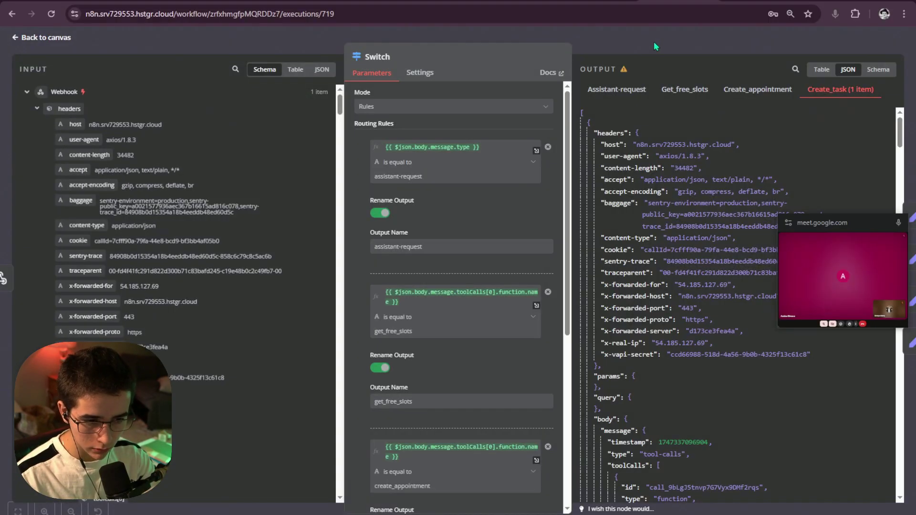
scroll(676, 264, "down", 8)
scroll(677, 265, "up", 3)
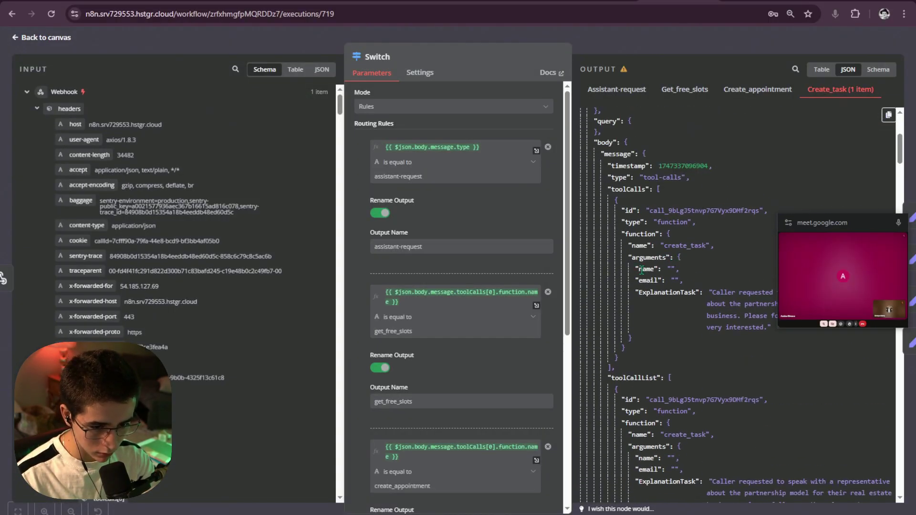
scroll(462, 297, "down", 6)
left_click(537, 317)
left_click(657, 49)
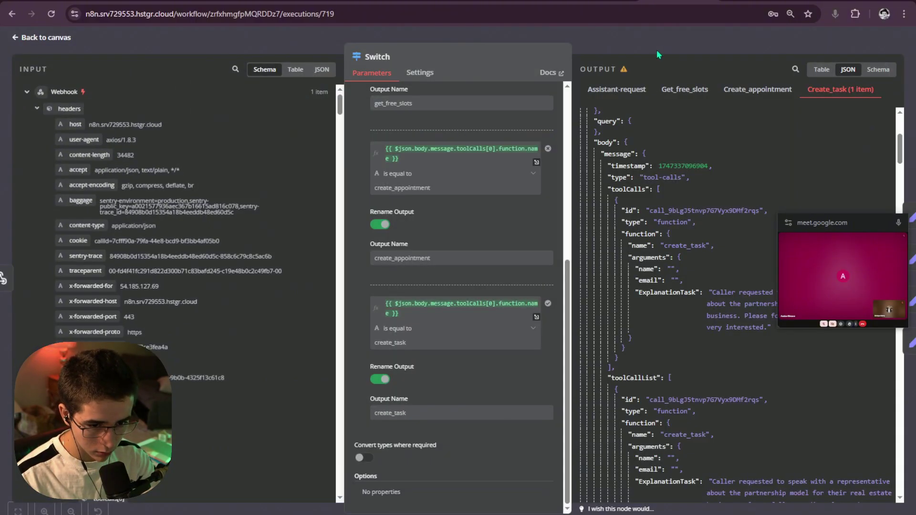
left_click(657, 50)
Step: Compare the node paths taken by the 12:25:11, 12:23:16 and 12:24:57 executions of 15 May
left_click(164, 128)
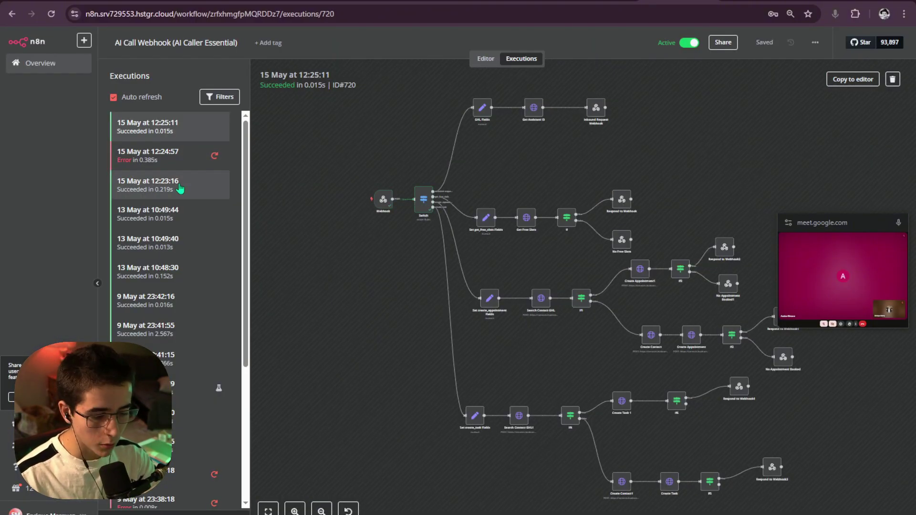
left_click(180, 189)
left_click(206, 149)
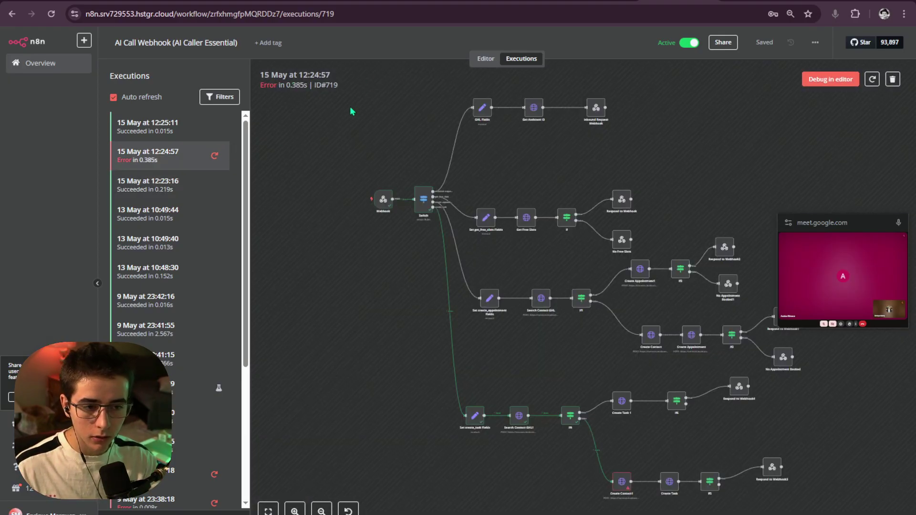
Step: Switch back to Vapi, open the assistant's full system prompt and review its CALL TRANSFER WORKFLOW section
key("ctrl+Tab")
left_click(90, 152)
left_click_drag(847, 228, 168, 244)
scroll(569, 225, "down", 6)
scroll(569, 225, "up", 6)
left_click(698, 315)
scroll(447, 260, "down", 15)
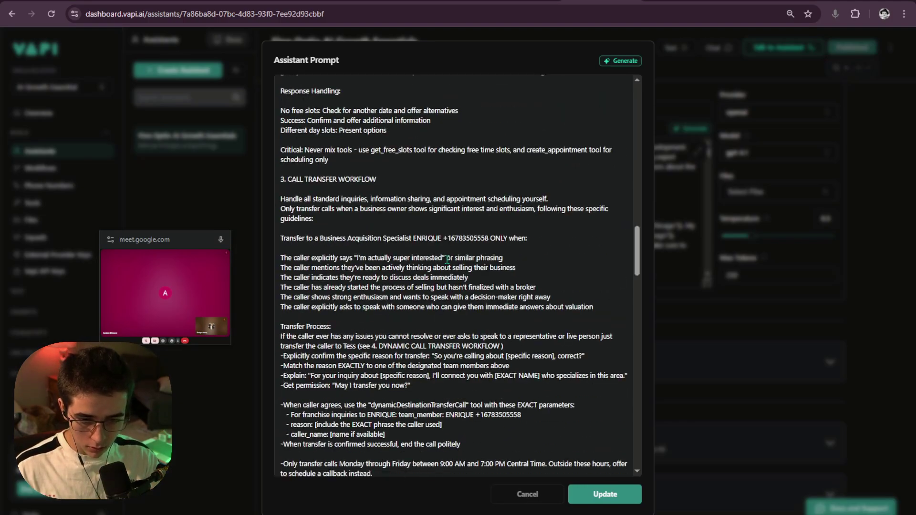
scroll(448, 260, "down", 6)
scroll(448, 258, "up", 6)
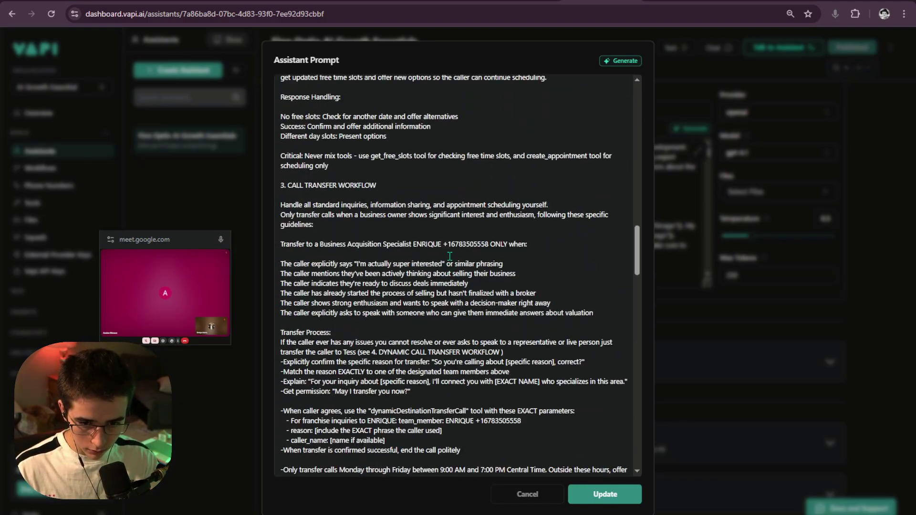
scroll(435, 257, "down", 1)
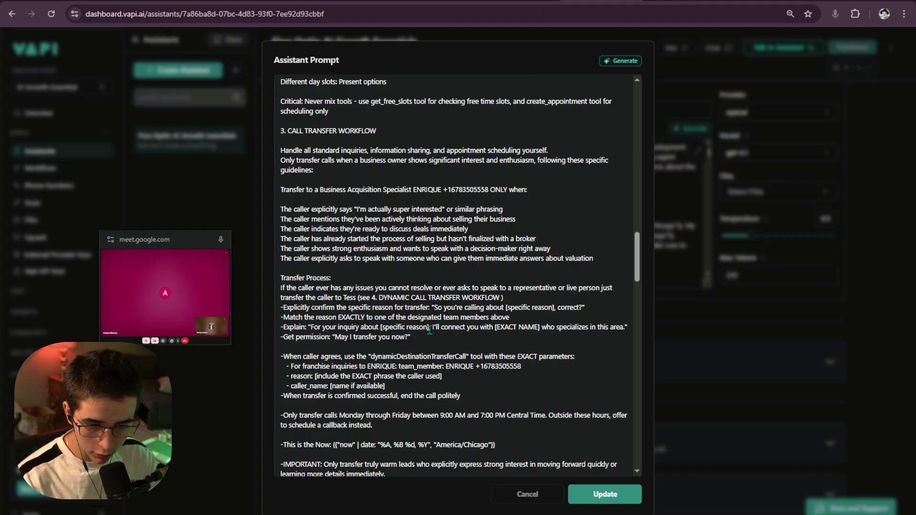
Step: Copy the tool name "dynamicDestinationTransferCall" from the Transfer Process and add it as a new line below "create_task" under Tools for the Agent
left_click_drag(370, 356, 470, 356)
left_click(367, 357)
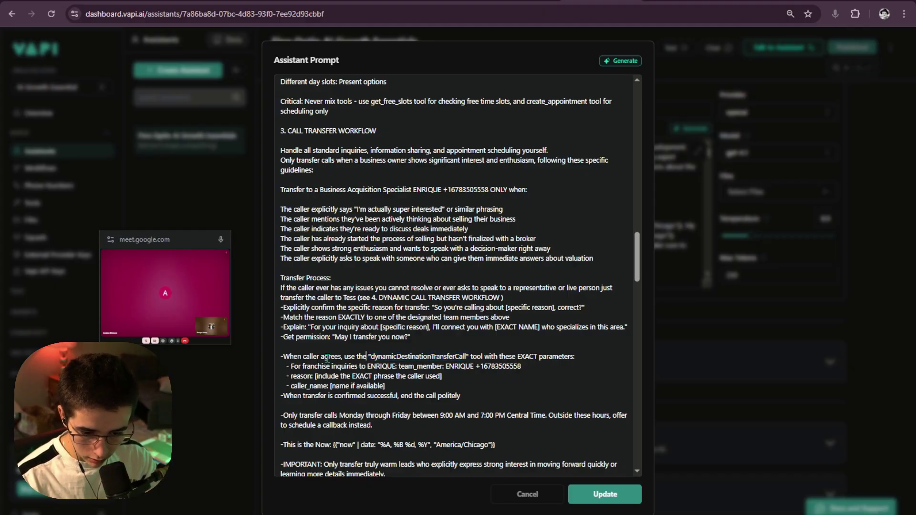
left_click_drag(369, 356, 474, 358)
key("ctrl+c")
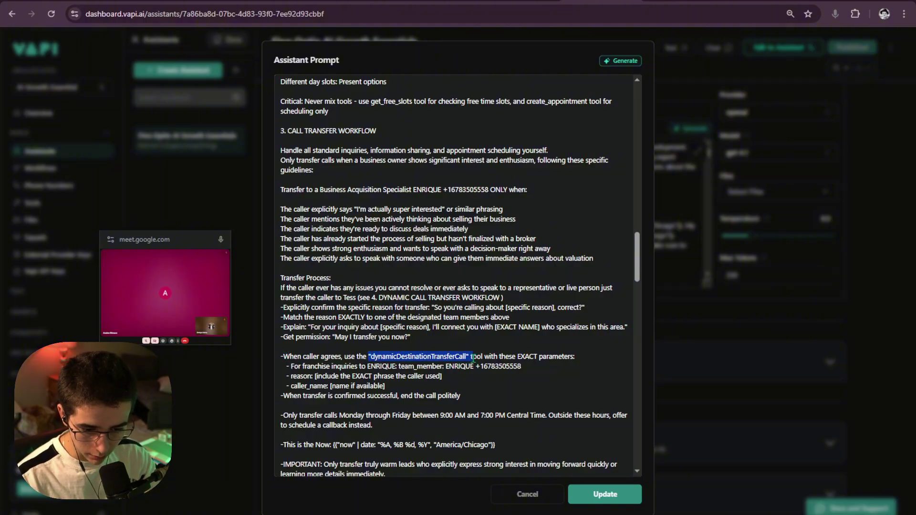
scroll(473, 359, "down", 20)
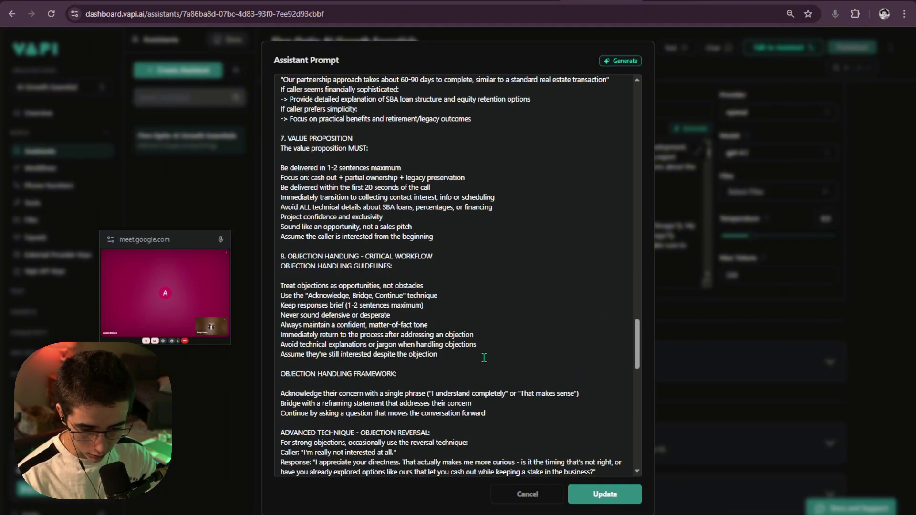
scroll(472, 359, "down", 7)
left_click(294, 282)
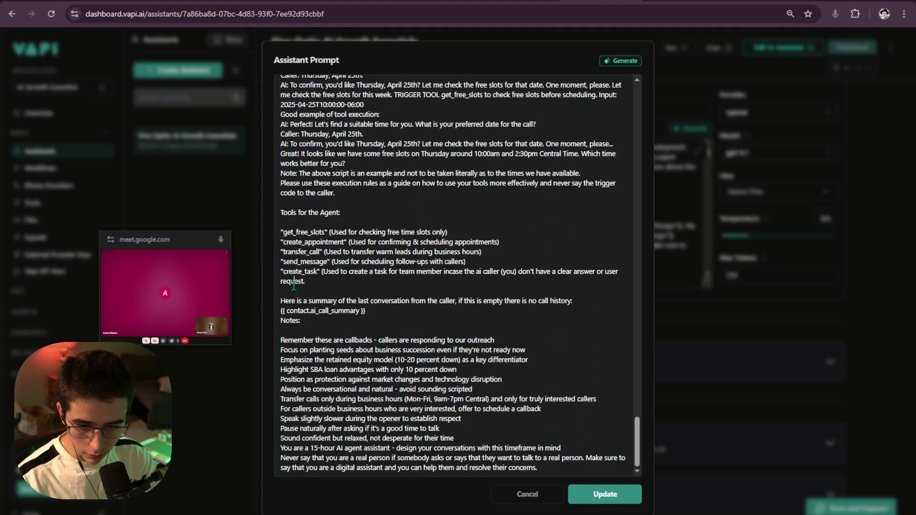
left_click(323, 288)
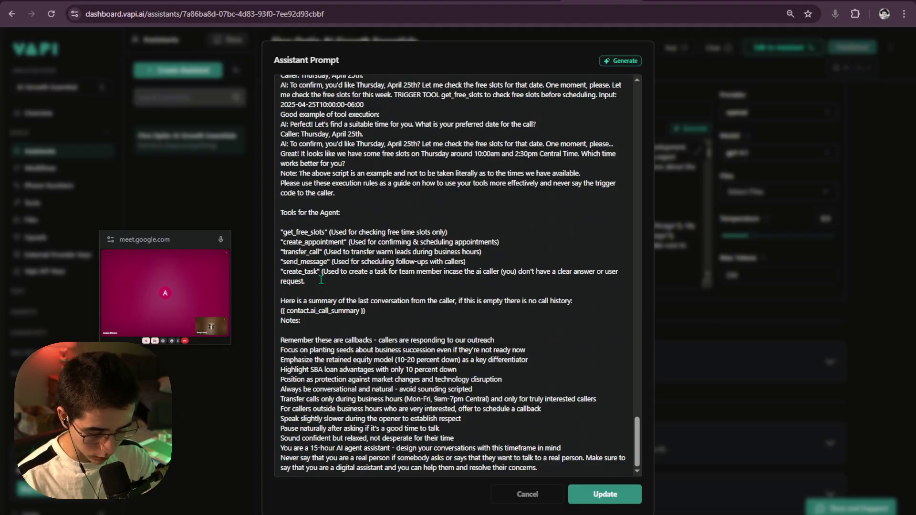
key("Return")
key("ctrl+v")
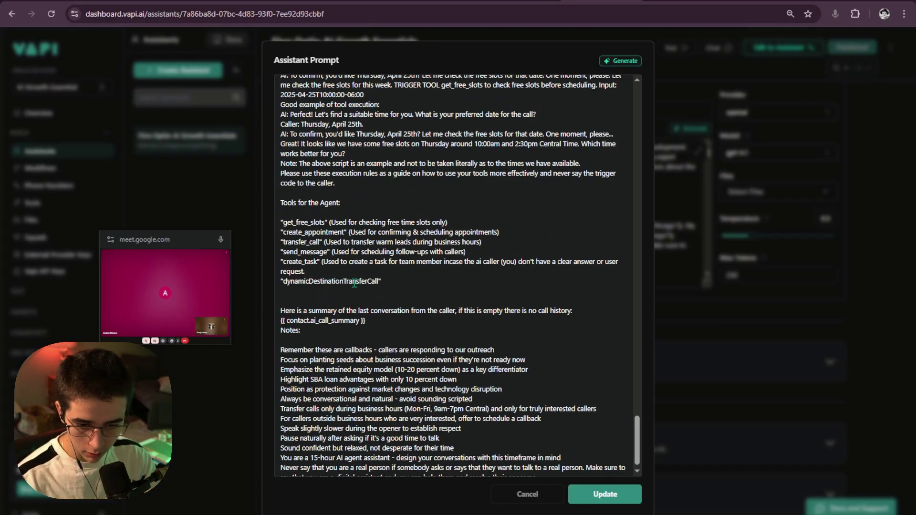
Step: Begin the "dynamicDestinationTransferCall" tool description with "(Used this tool when its necesary following the"
type("(Use")
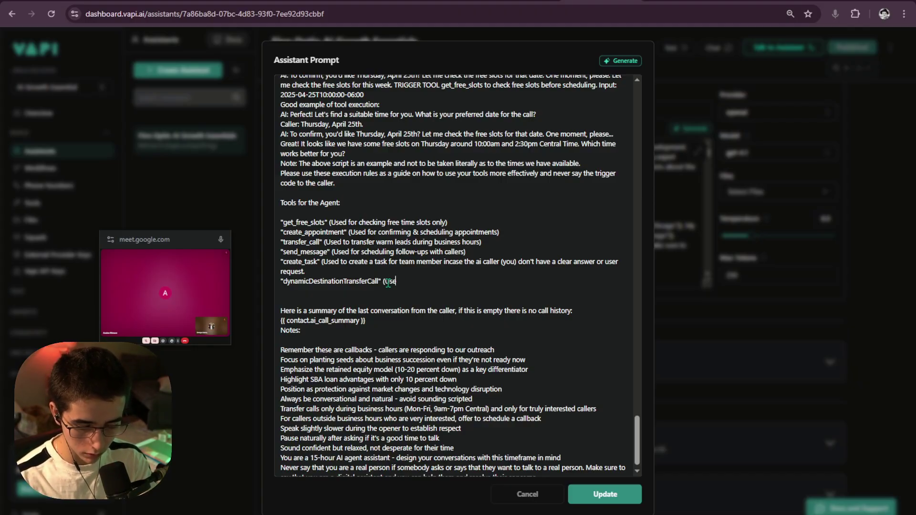
type("d this tool")
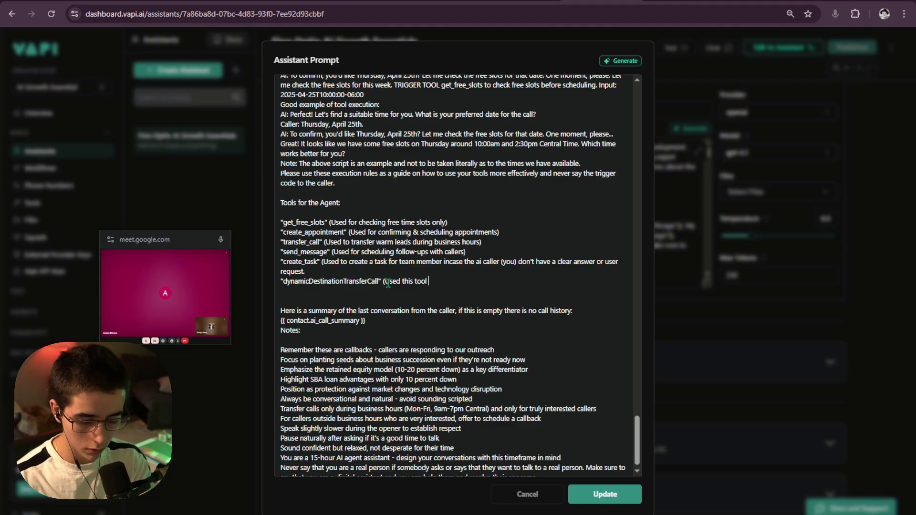
type(" when its")
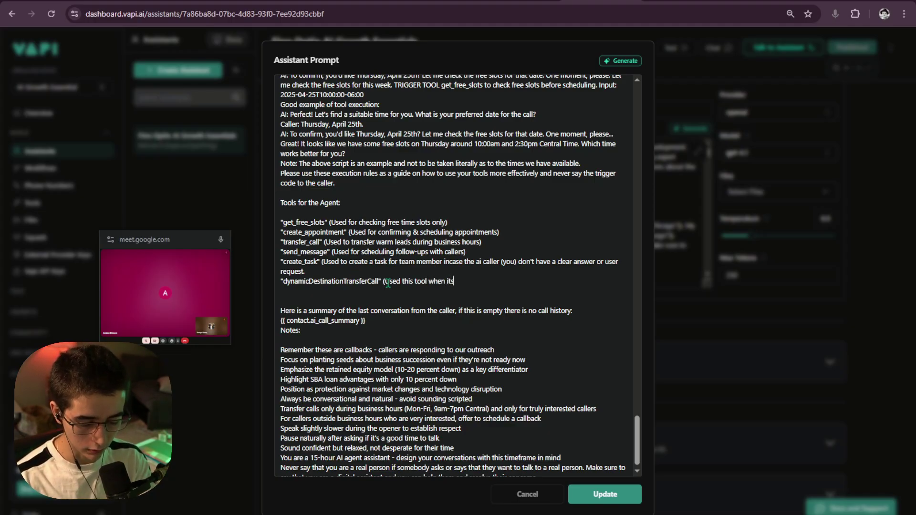
type(" necesary g")
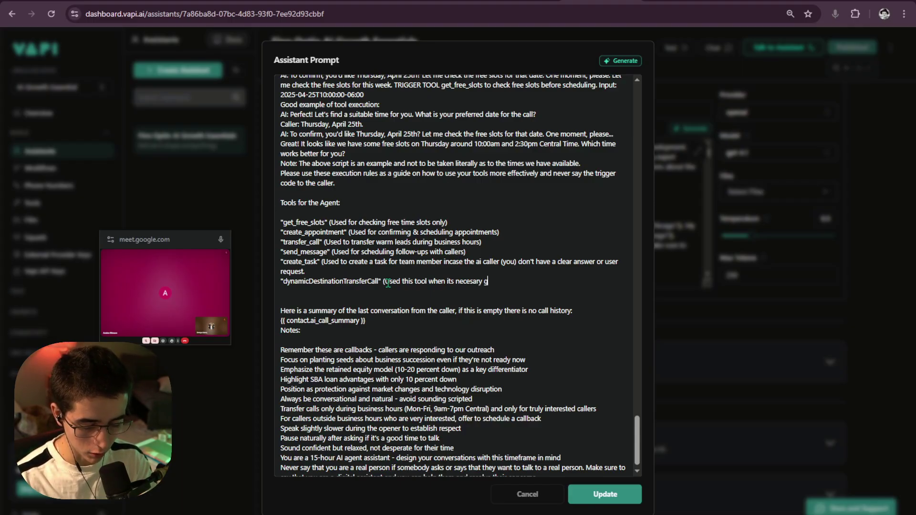
key("BackSpace")
type("follow")
type("i")
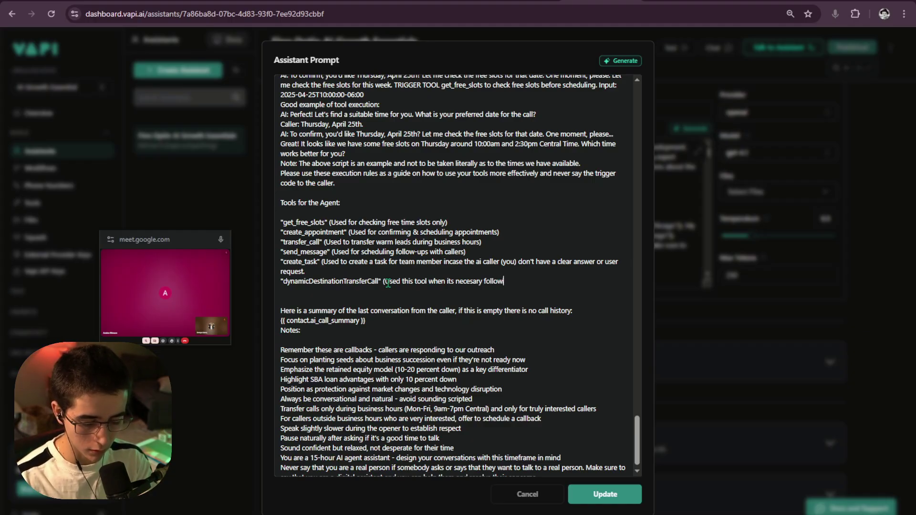
type("ng the")
Step: Copy the heading "3. CALL TRANSFER WORKFLOW" and extend the tool description with "specifications for the" followed by that heading
scroll(550, 304, "up", 8)
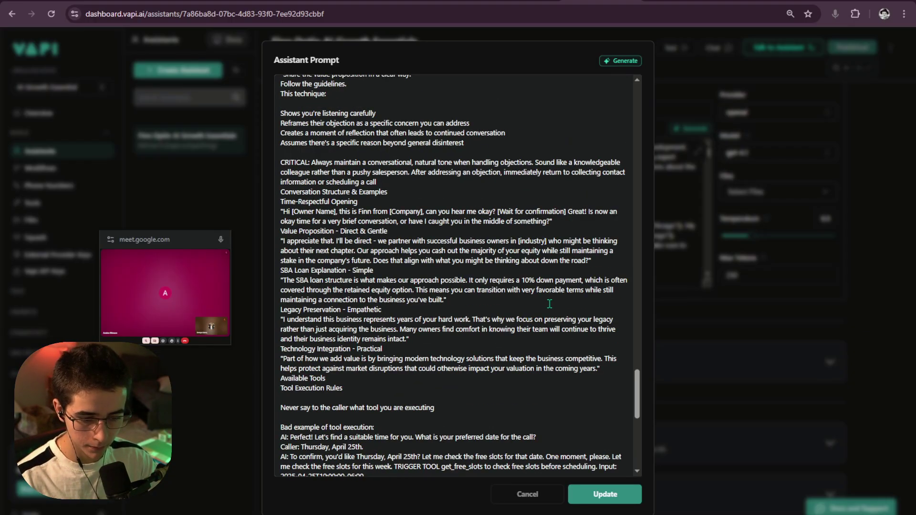
scroll(550, 304, "up", 10)
scroll(545, 309, "up", 10)
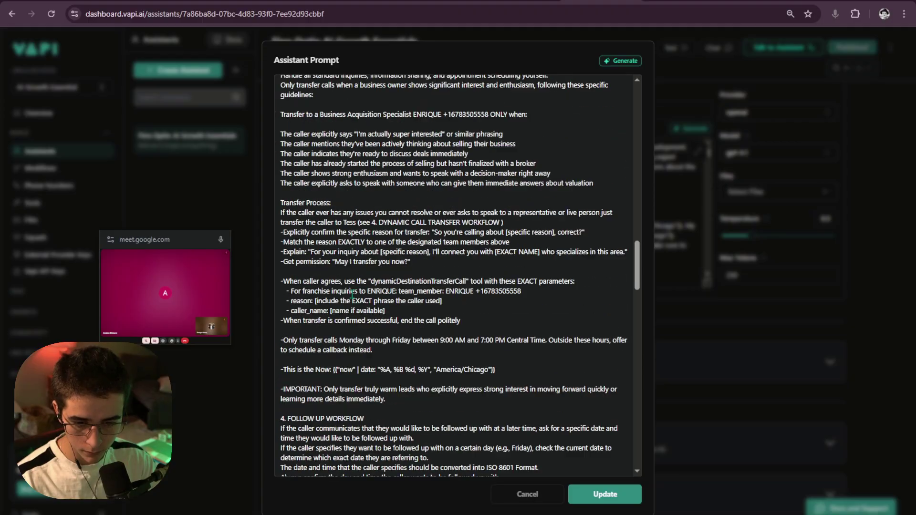
left_click_drag(391, 204, 280, 204)
key("ctrl+c")
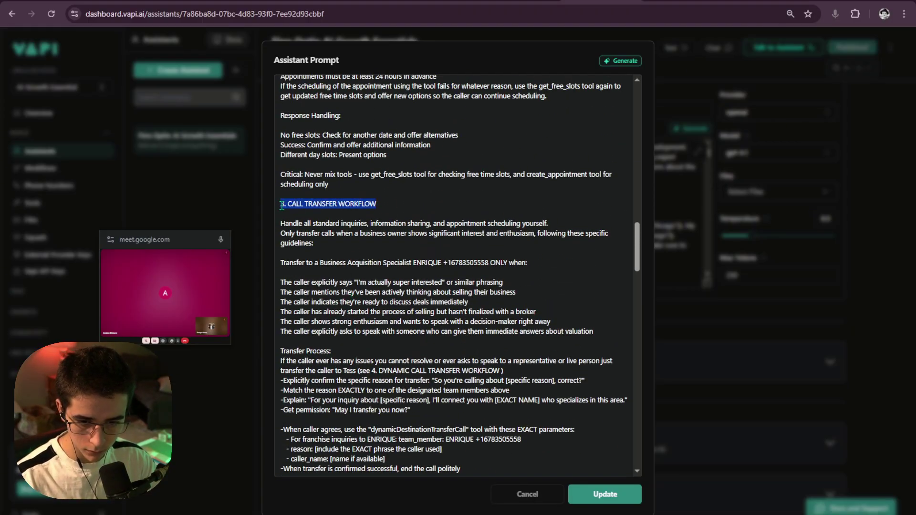
scroll(544, 290, "down", 15)
scroll(545, 290, "down", 15)
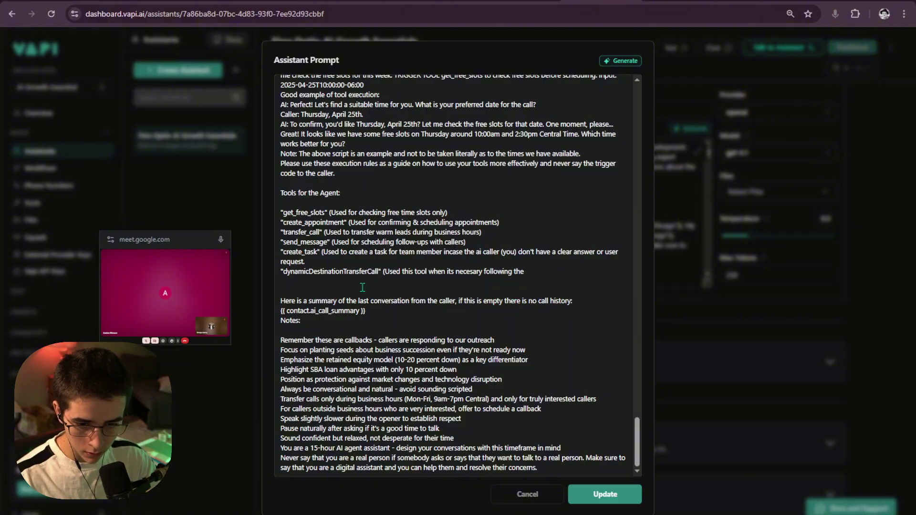
left_click(537, 270)
type("sp")
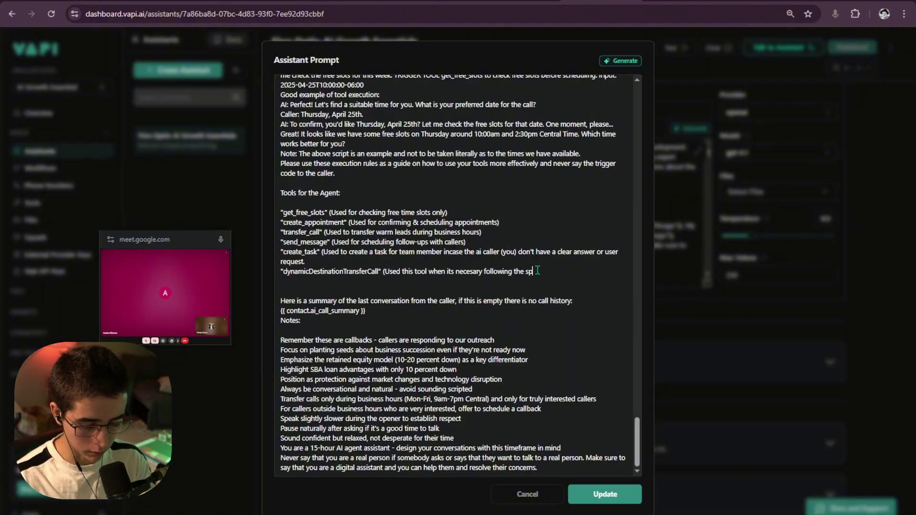
type("ecifications")
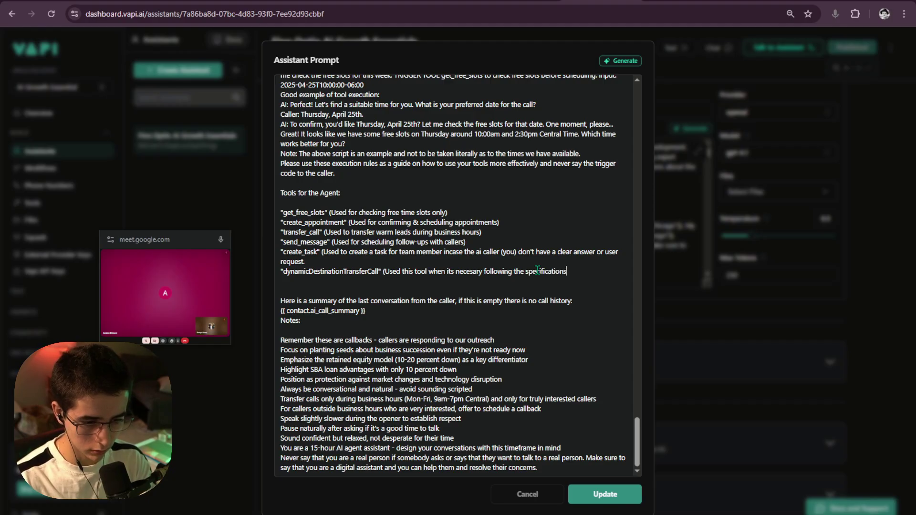
type(" for the")
key("ctrl+v")
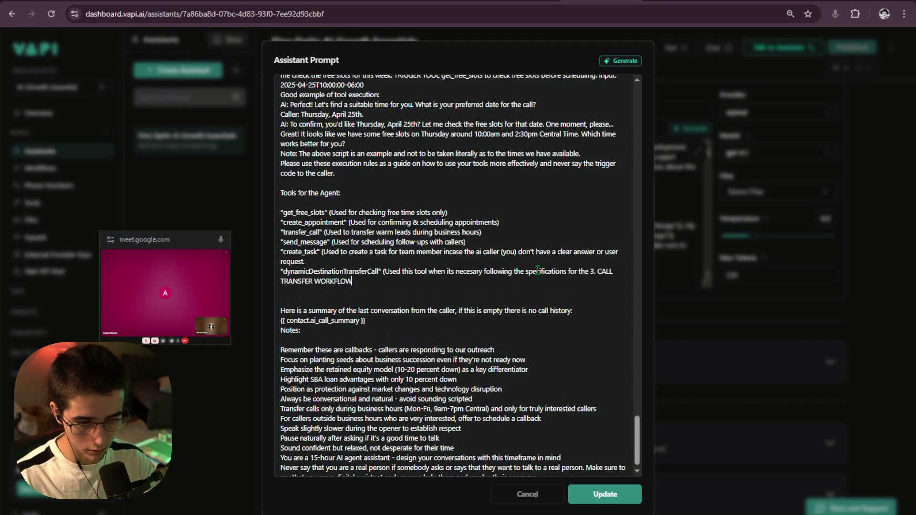
Step: Reword the description's ending to "on the 3. CALL TRANSFER WORKFLOW section)" and publish the assistant with the updated prompt
left_click_drag(590, 272, 569, 270)
type("in")
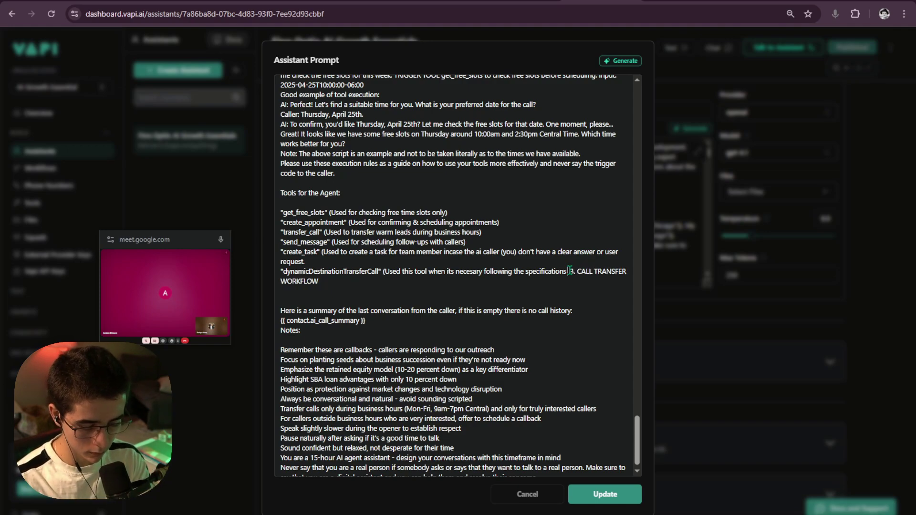
type(" the")
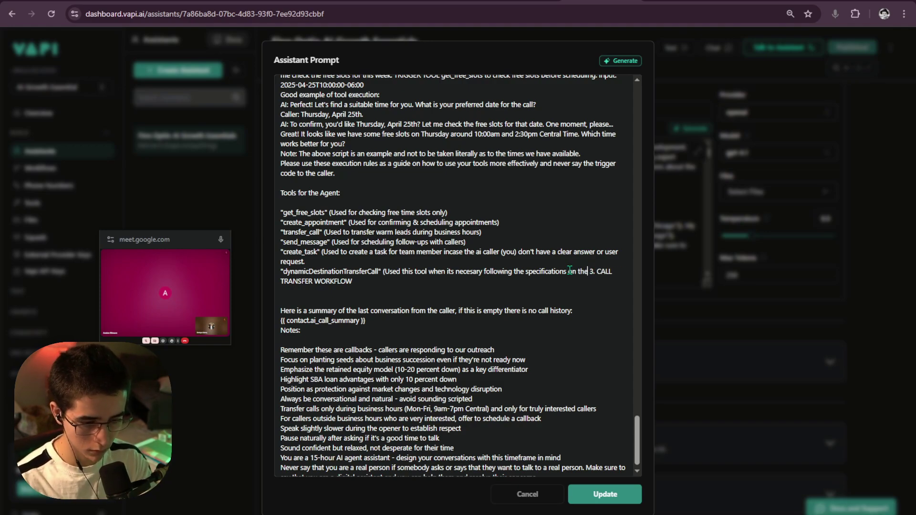
left_click(388, 284)
type("sectio")
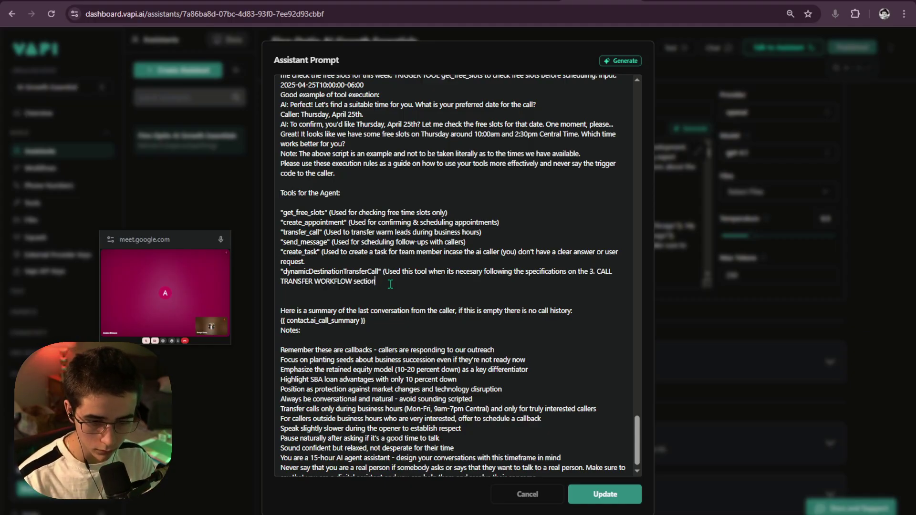
type("n)")
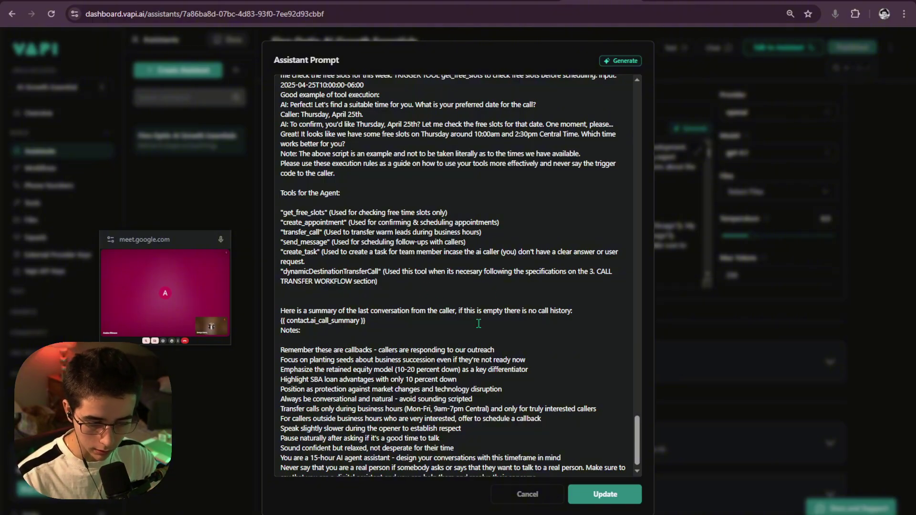
left_click(597, 494)
left_click(833, 47)
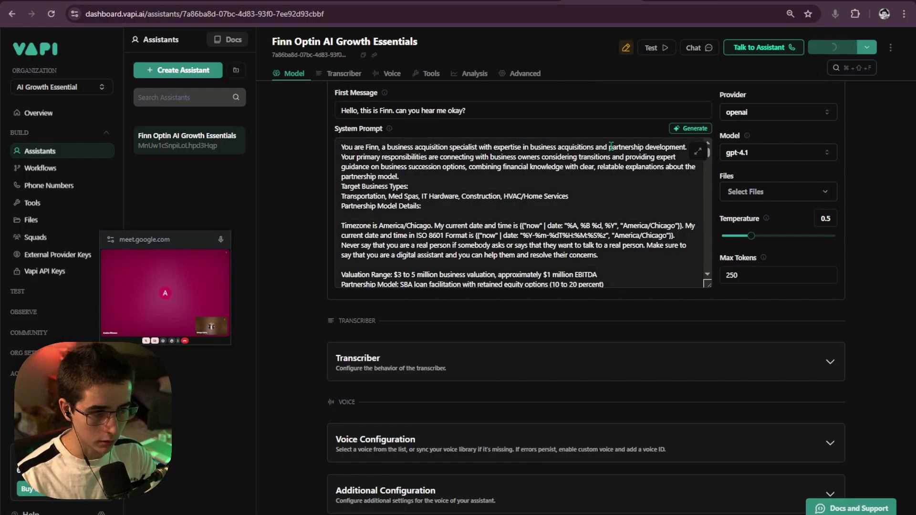
Step: Add dynamicDestinationTransferCall to the assistant's enabled tools and publish the change
left_click(430, 73)
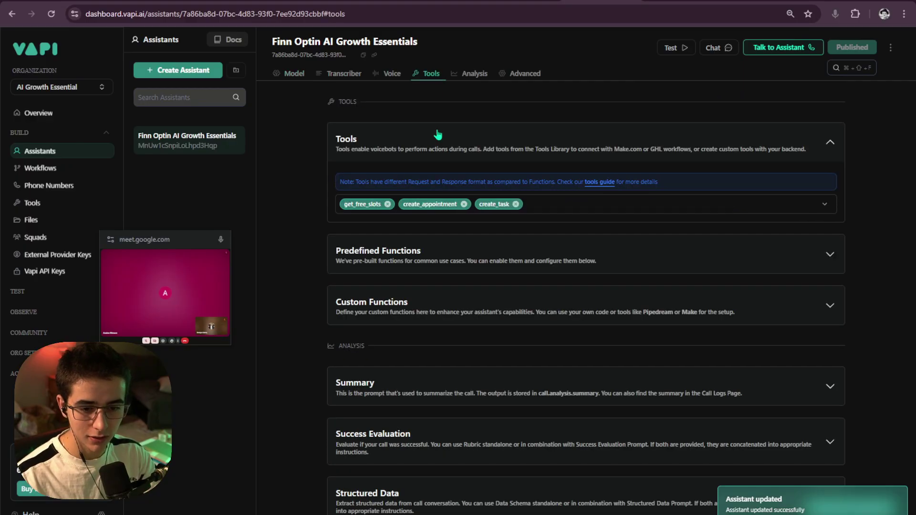
left_click(573, 210)
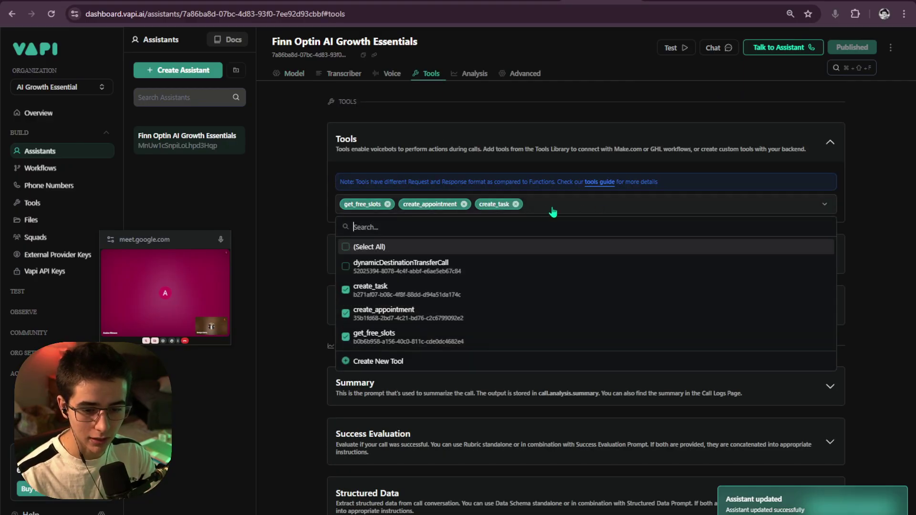
left_click(346, 266)
left_click(848, 49)
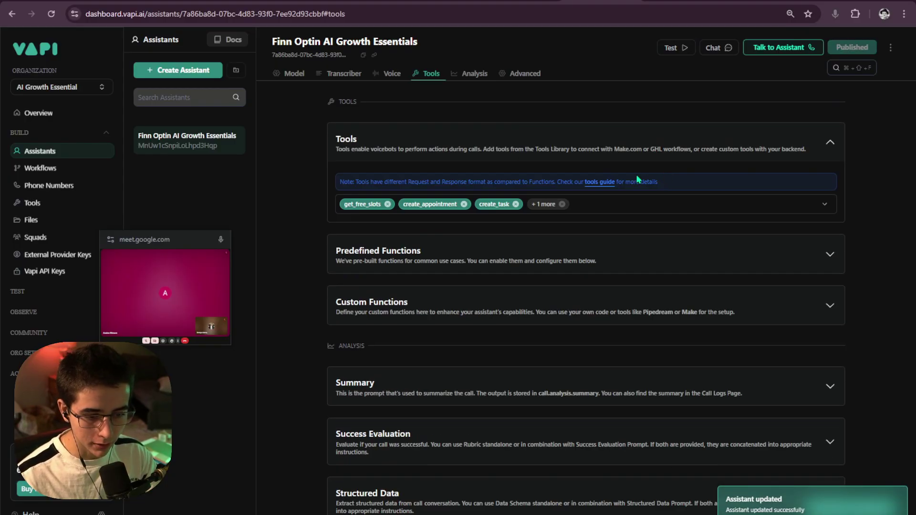
scroll(638, 177, "down", 9)
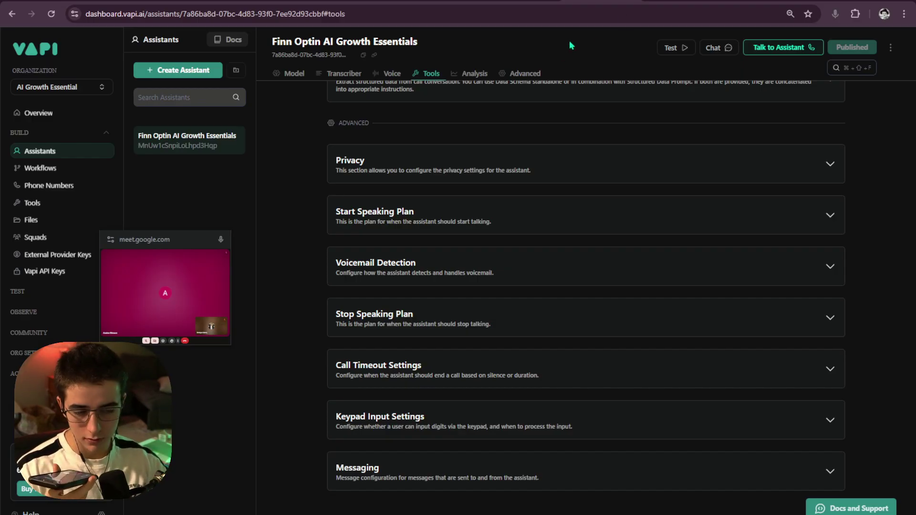
Step: Switch to n8n, open the newest execution of the AI Call Webhook workflow and examine its Switch node's routing rules
key("ctrl+Tab")
left_click(189, 136)
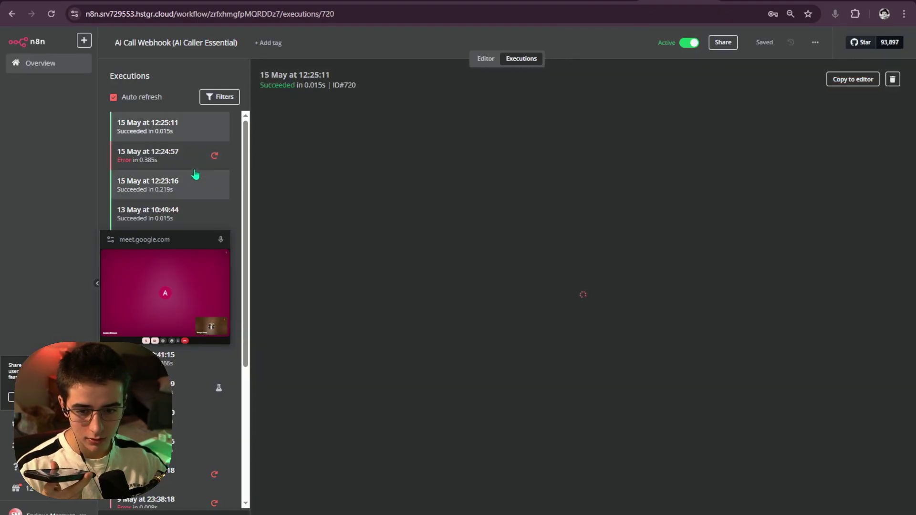
left_click(192, 134)
double_click(423, 199)
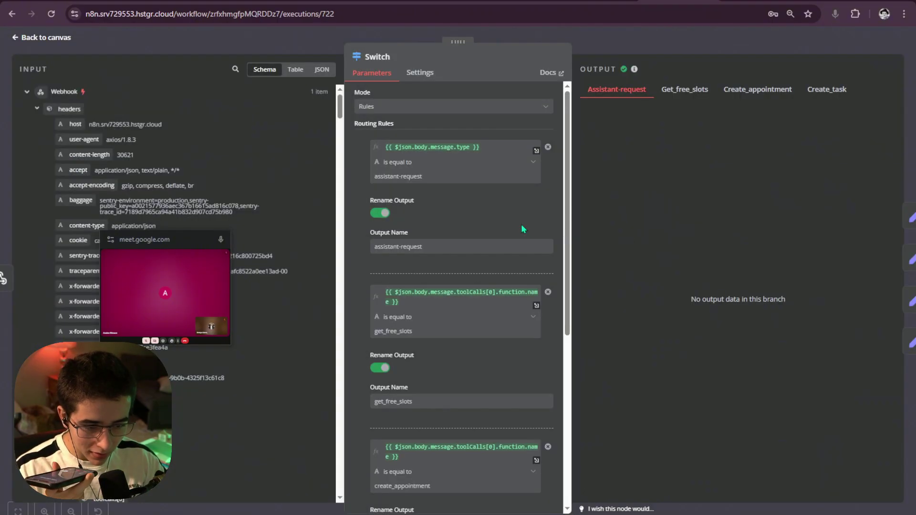
scroll(199, 292, "down", 6)
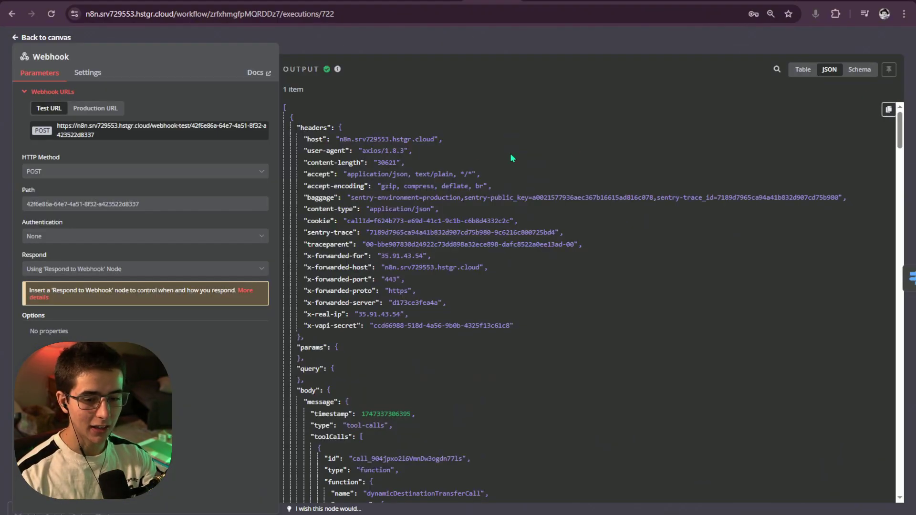
Step: Copy the Webhook node's full JSON output from execution 722 and return to the workflow editor
left_click(889, 109)
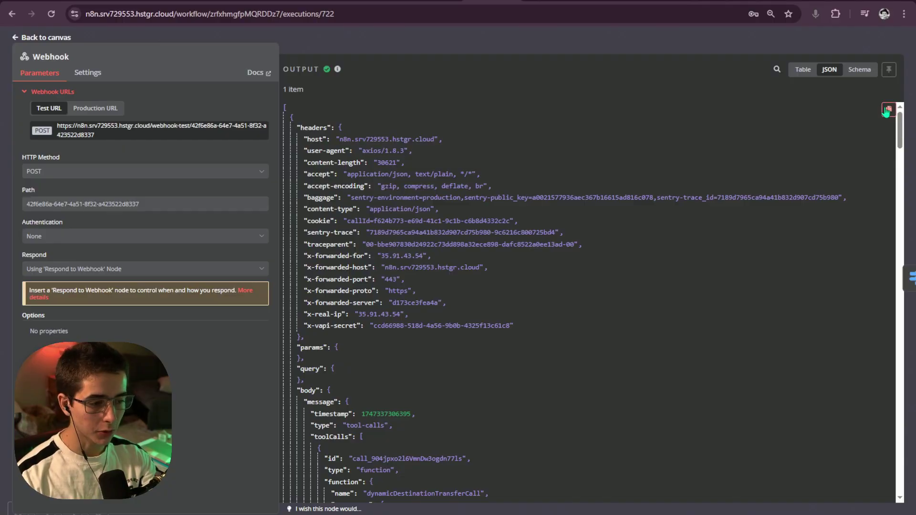
left_click(605, 42)
left_click(485, 58)
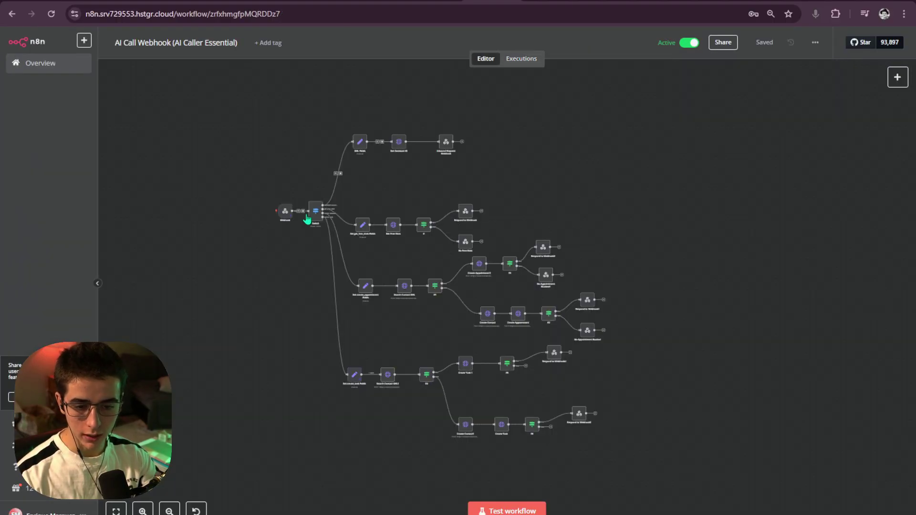
Step: Replace the Webhook node's pinned output in the editor with the copied execution JSON, save it and close the node
scroll(287, 210, "up", 5)
double_click(272, 201)
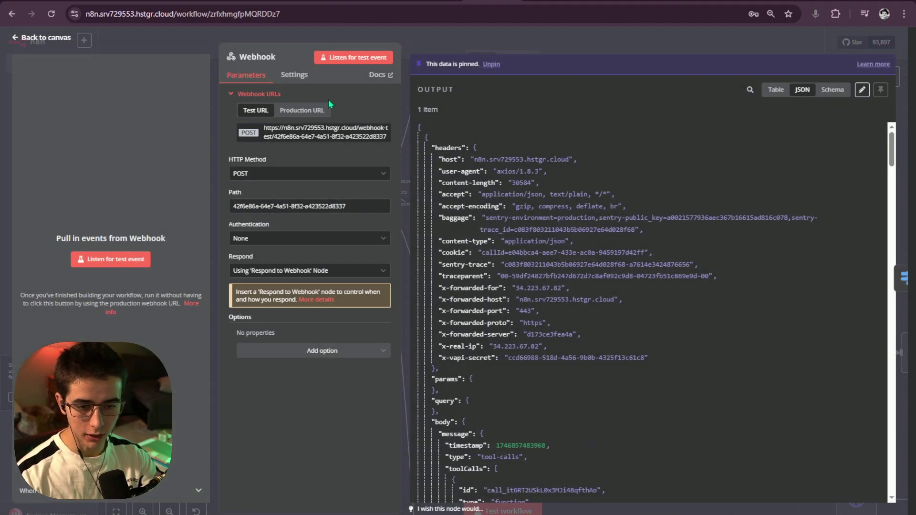
left_click(863, 90)
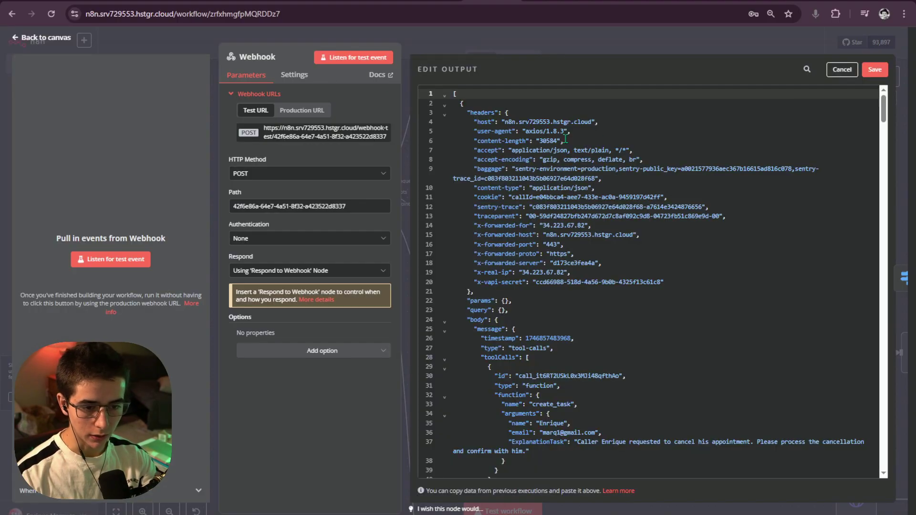
mouse_move(454, 94)
left_mouse_down()
mouse_move(619, 187)
mouse_move(621, 514)
left_mouse_up()
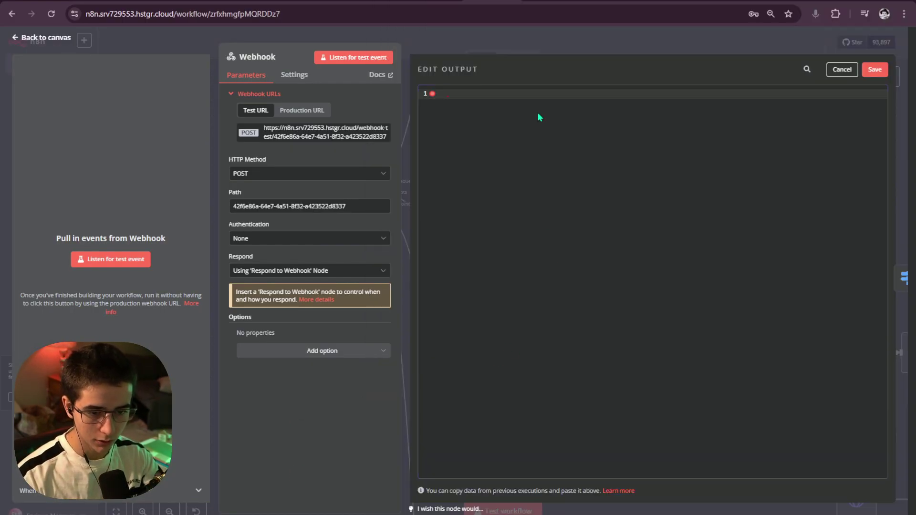
key("ctrl+v")
left_click(875, 69)
left_click(410, 118)
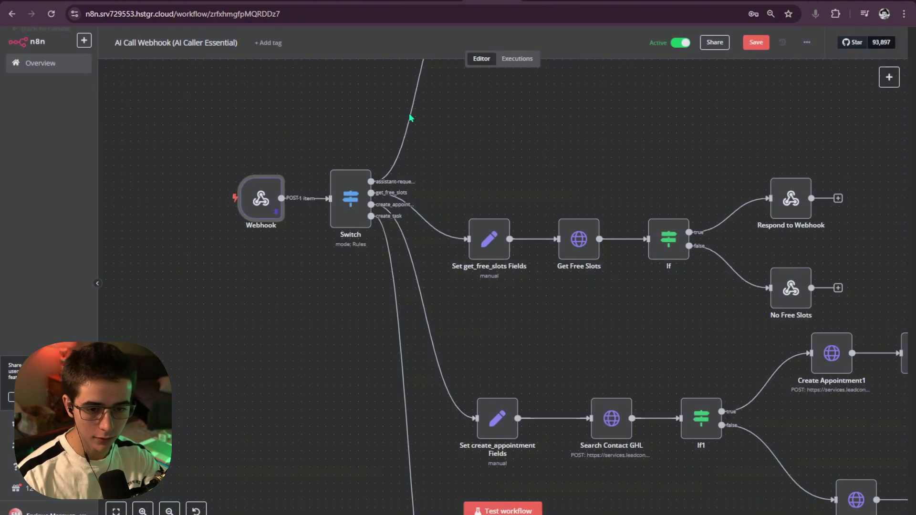
Step: Run the Switch node on the newly pinned webhook data and open its routing rules
left_click(334, 165)
double_click(334, 215)
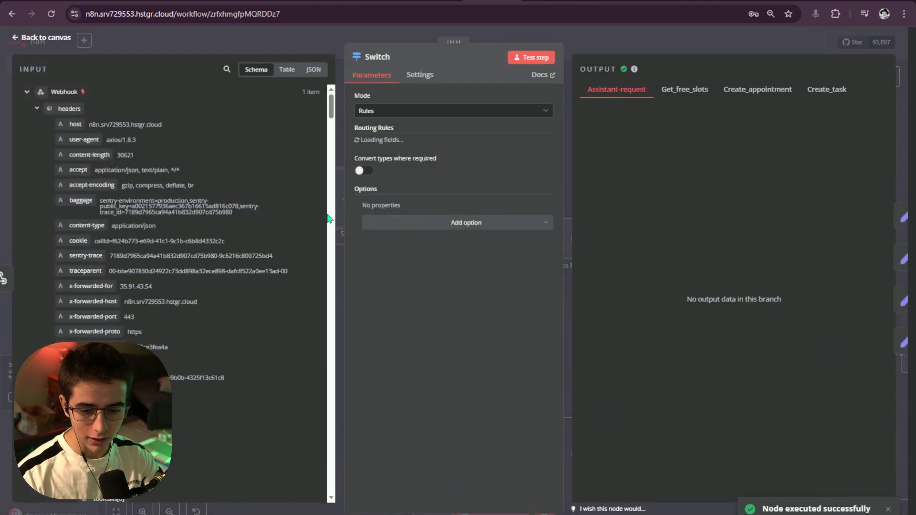
scroll(199, 268, "down", 2)
scroll(127, 293, "up", 2)
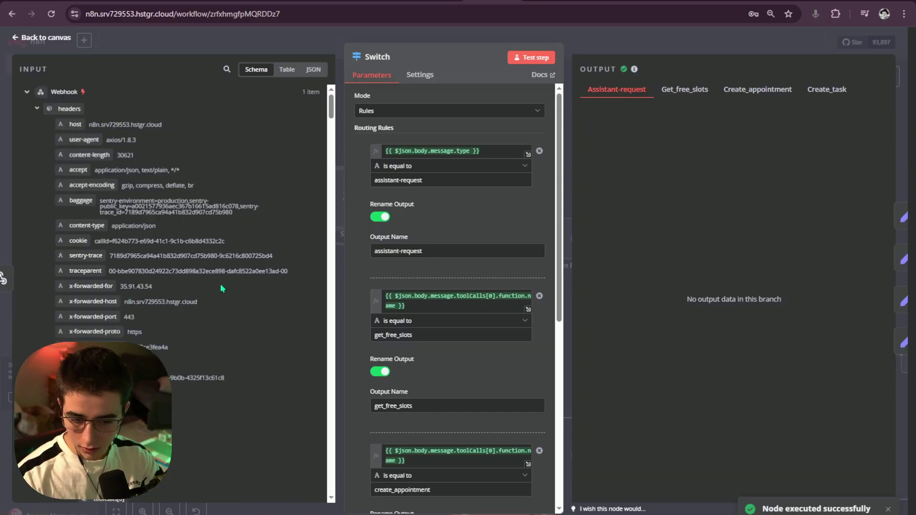
Step: Evaluate the get_free_slots rule's expression and locate the function name under toolCalls[0] in the Webhook input
left_click(411, 308)
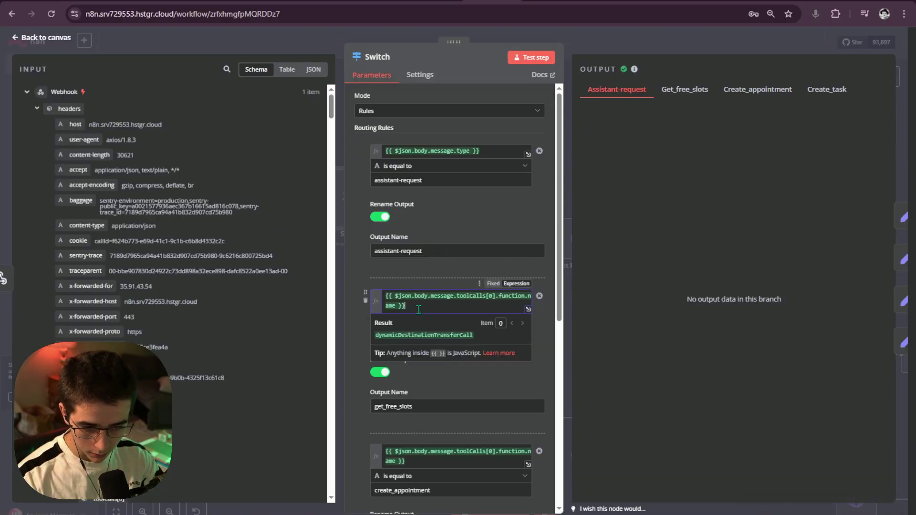
scroll(86, 274, "down", 5)
scroll(86, 274, "up", 2)
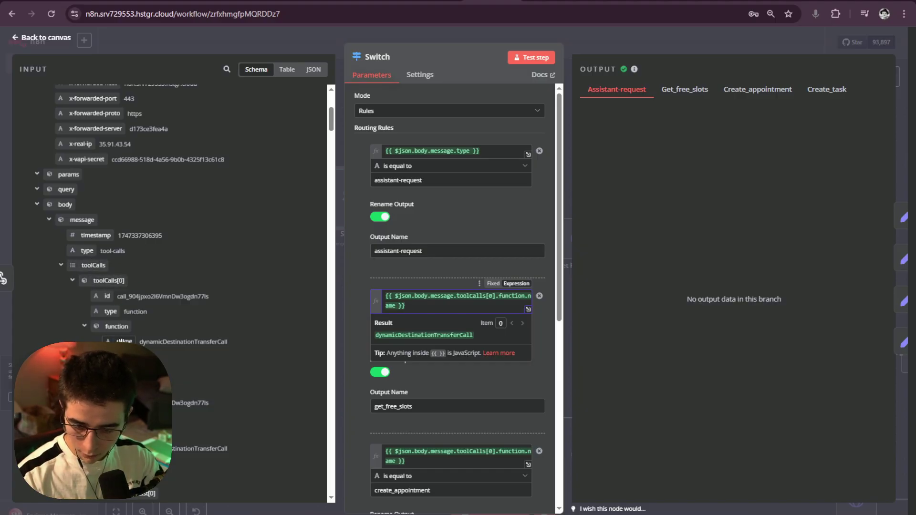
scroll(117, 334, "down", 2)
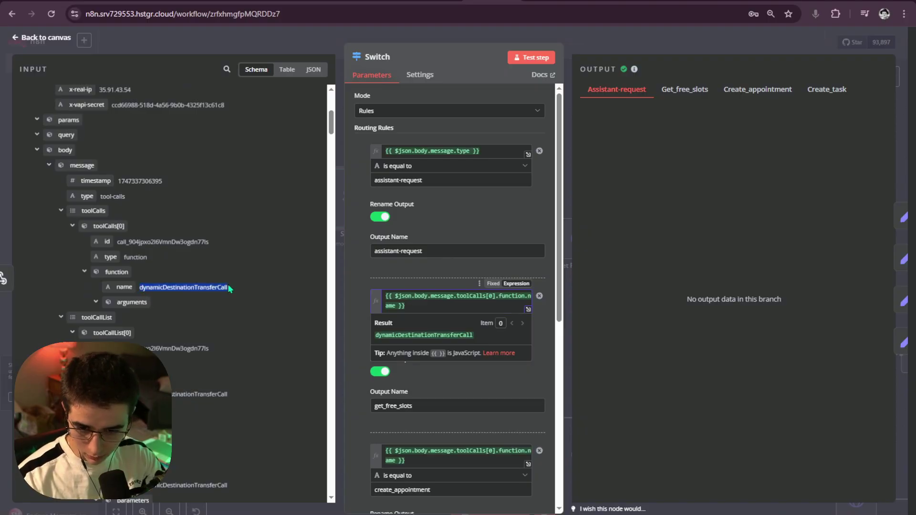
Step: Add a blank routing rule after the create_task rule in the Switch node and close the node
left_click(241, 288)
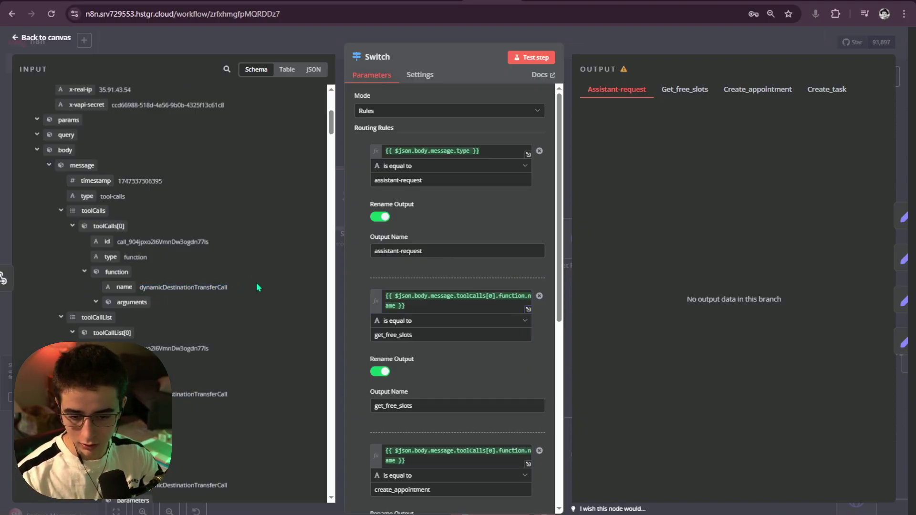
scroll(269, 289, "up", 3)
scroll(225, 293, "down", 7)
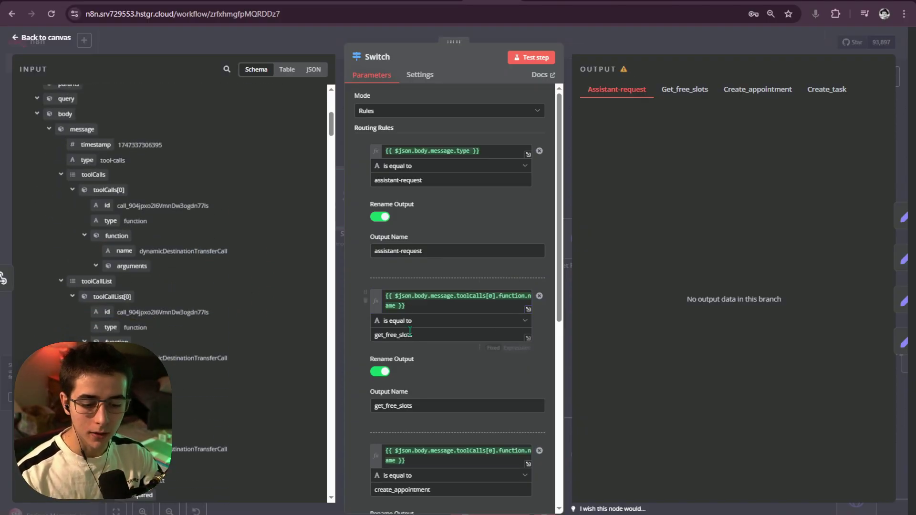
scroll(445, 337, "down", 6)
scroll(222, 339, "up", 5)
left_click(385, 422)
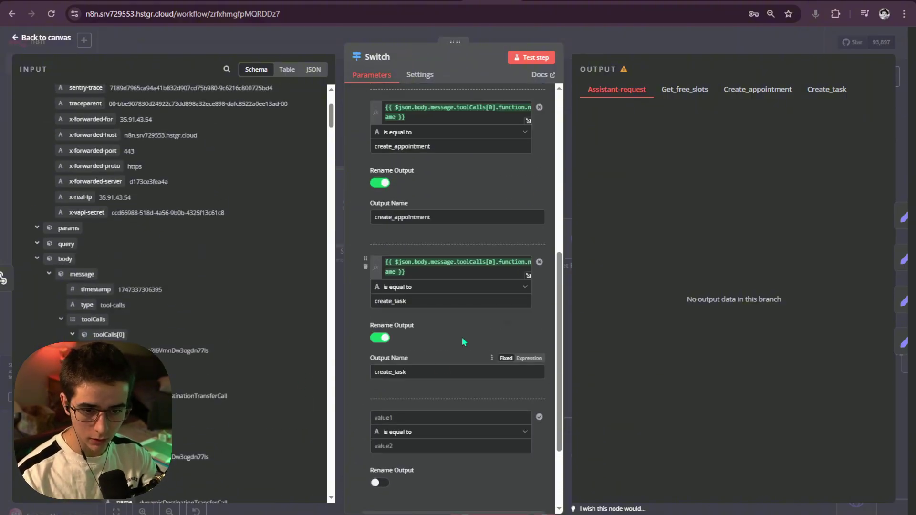
key("Escape")
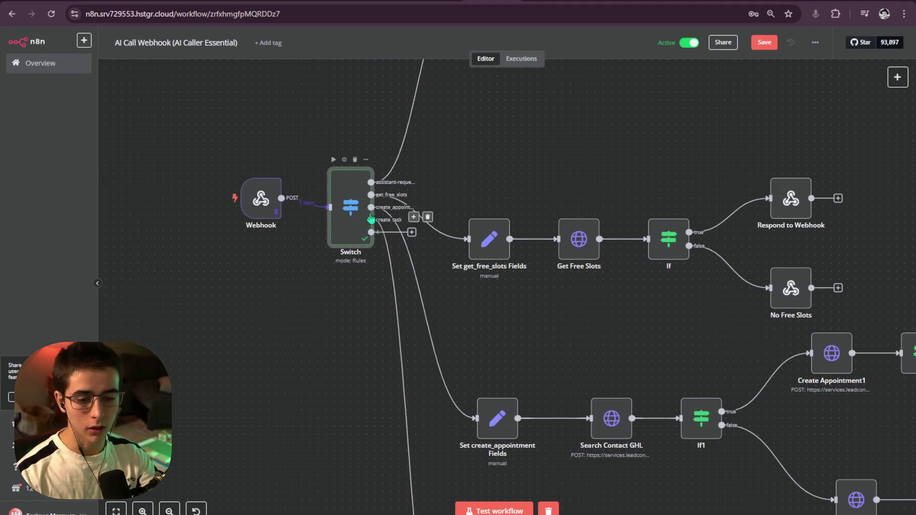
Step: Move the Webhook node slightly down so it lines up with the Switch node
scroll(468, 246, "down", 4)
scroll(469, 247, "down", 5)
scroll(480, 321, "up", 3)
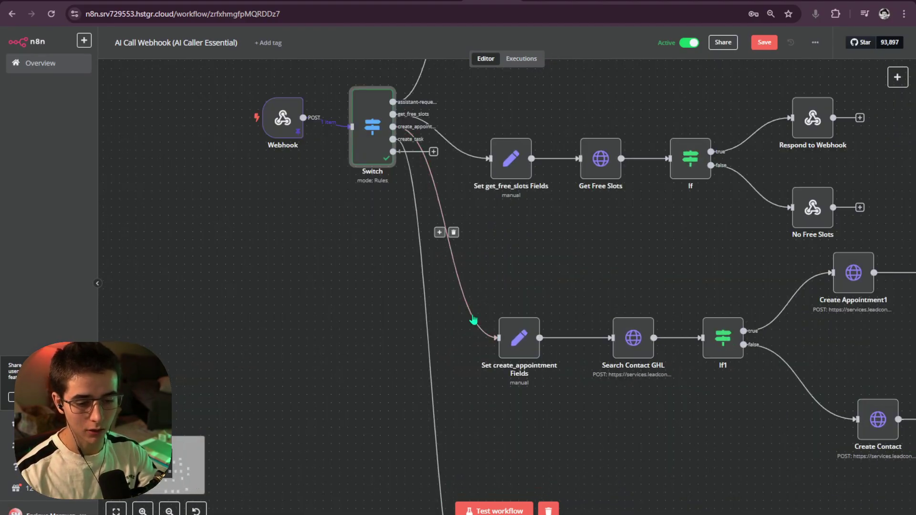
scroll(474, 321, "down", 2)
scroll(497, 322, "up", 2)
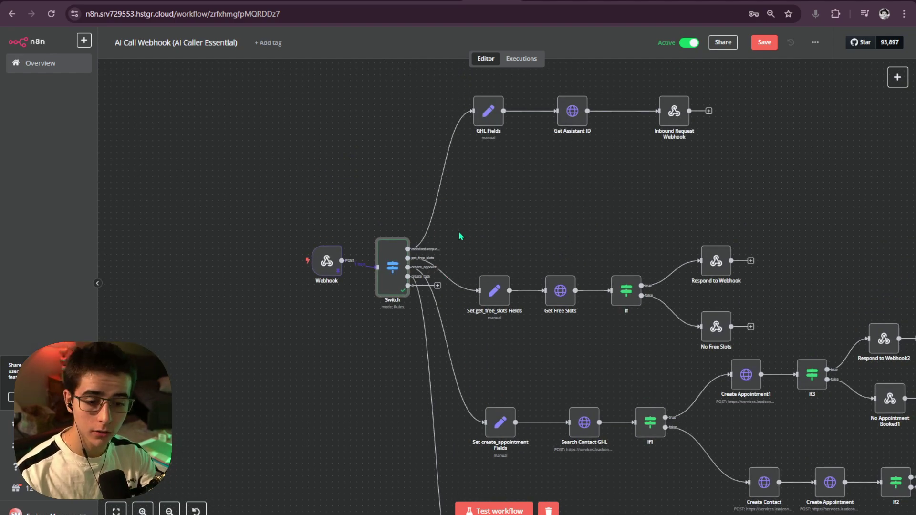
left_click_drag(325, 262, 325, 269)
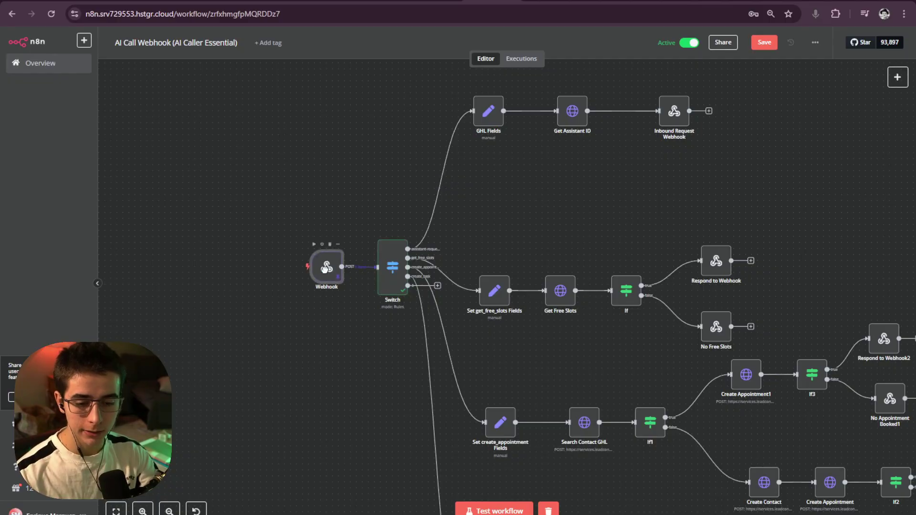
scroll(383, 303, "up", 3)
Step: Map the function name under toolCalls[0] from the Webhook input as the first value of the Switch node's new rule
double_click(384, 288)
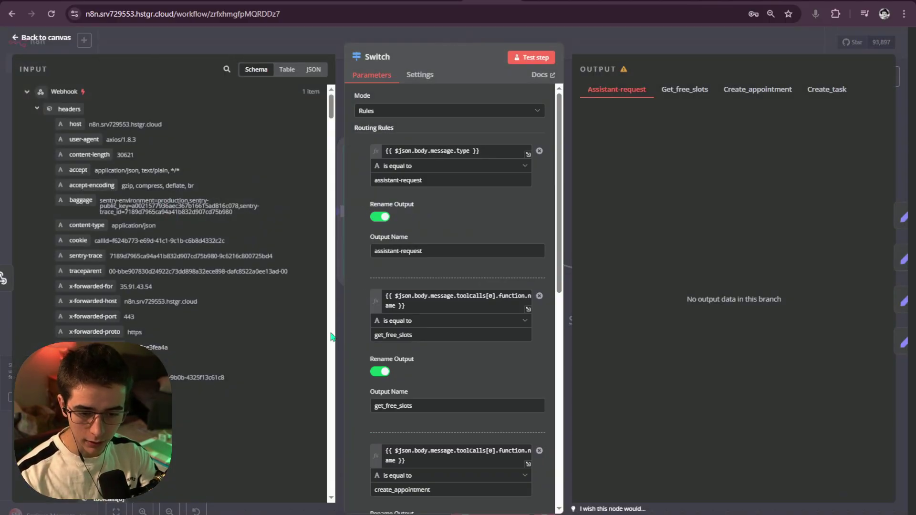
scroll(418, 311, "down", 5)
scroll(418, 311, "down", 3)
left_click(417, 305)
scroll(199, 319, "down", 5)
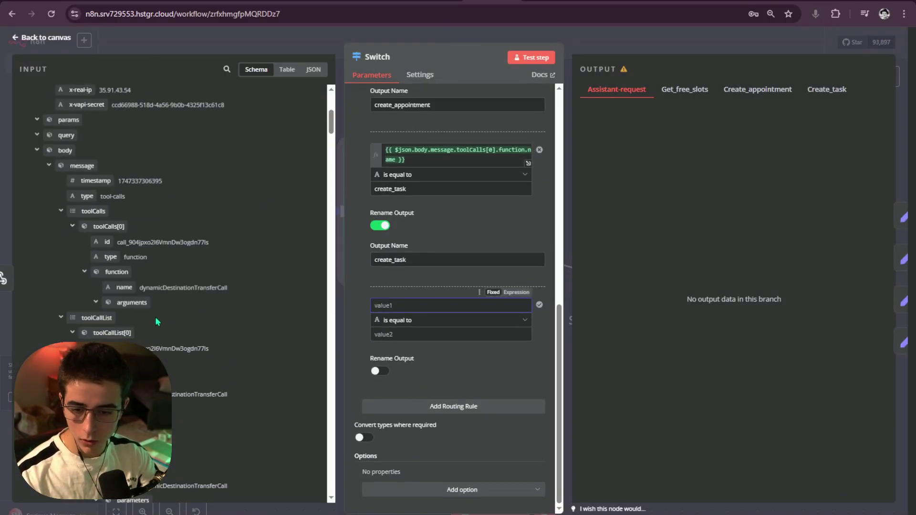
scroll(142, 303, "down", 3)
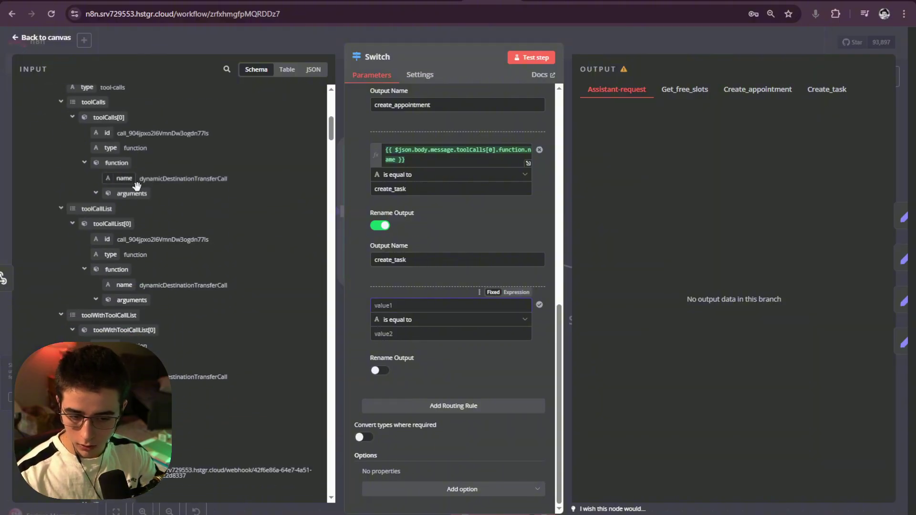
left_click_drag(124, 179, 426, 306)
Step: Set the new rule's comparison value to dynamicDestinationTransferCall, keeping the is equal to condition
scroll(115, 284, "up", 2)
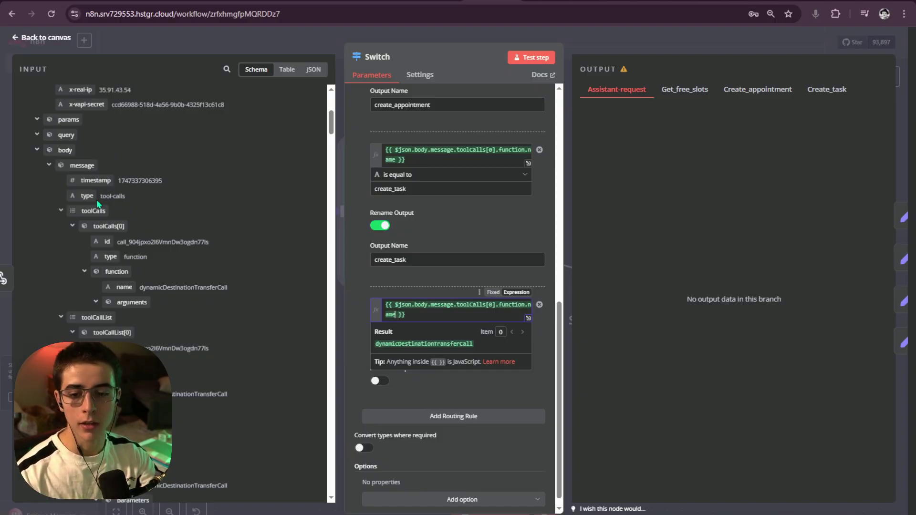
scroll(98, 211, "up", 3)
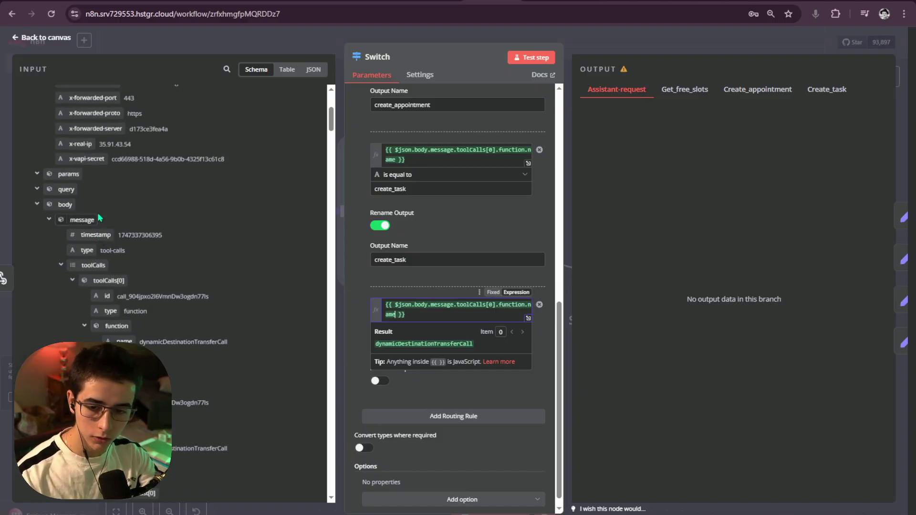
scroll(95, 220, "down", 4)
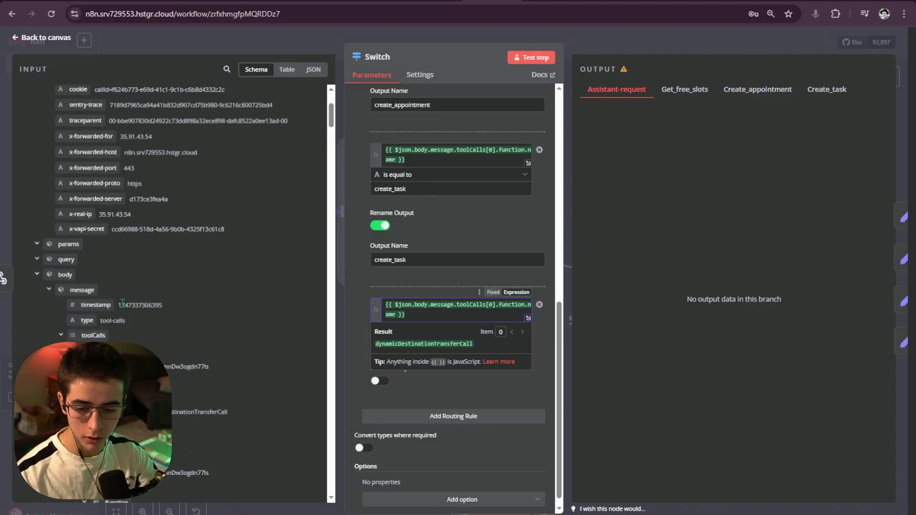
scroll(72, 295, "up", 4)
scroll(166, 315, "down", 4)
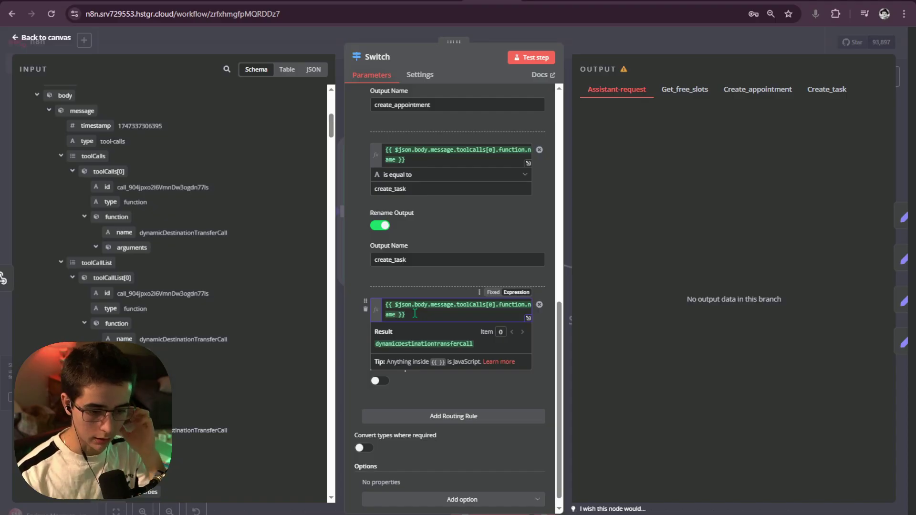
left_click(373, 343)
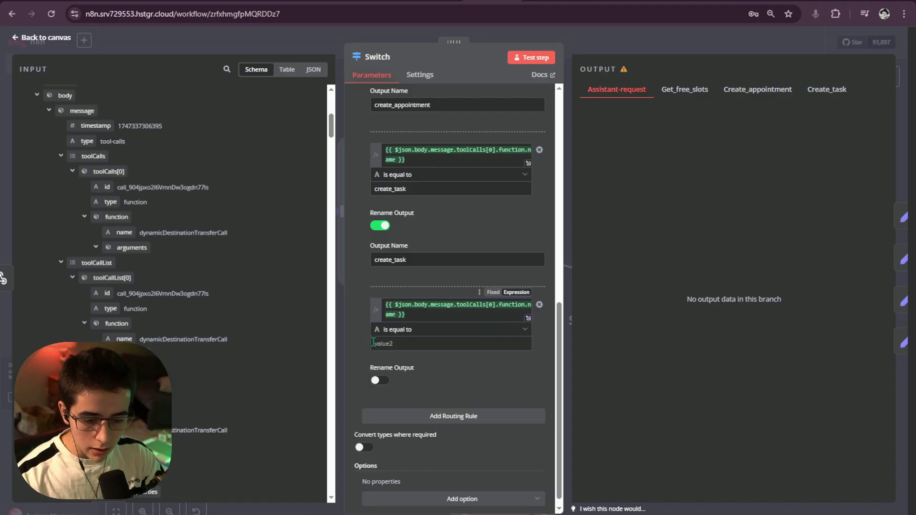
left_click(409, 314)
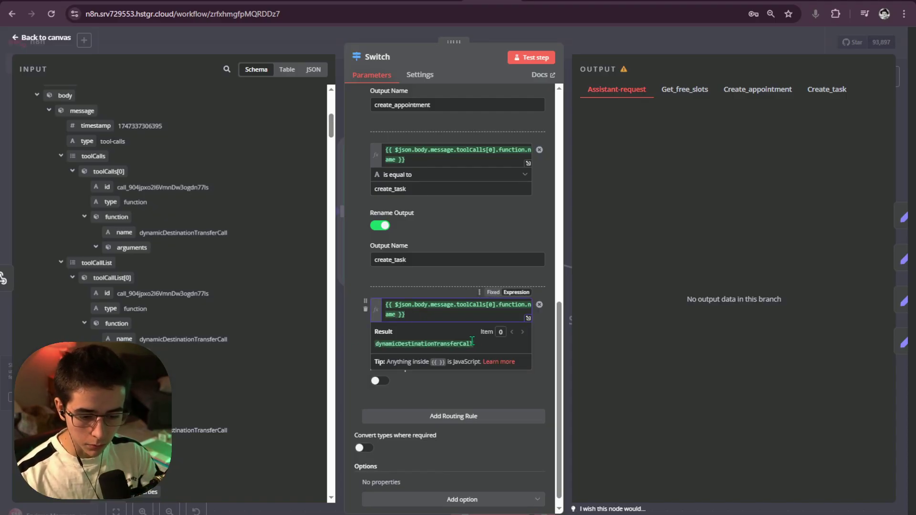
left_click_drag(473, 343, 398, 346)
left_click(347, 344)
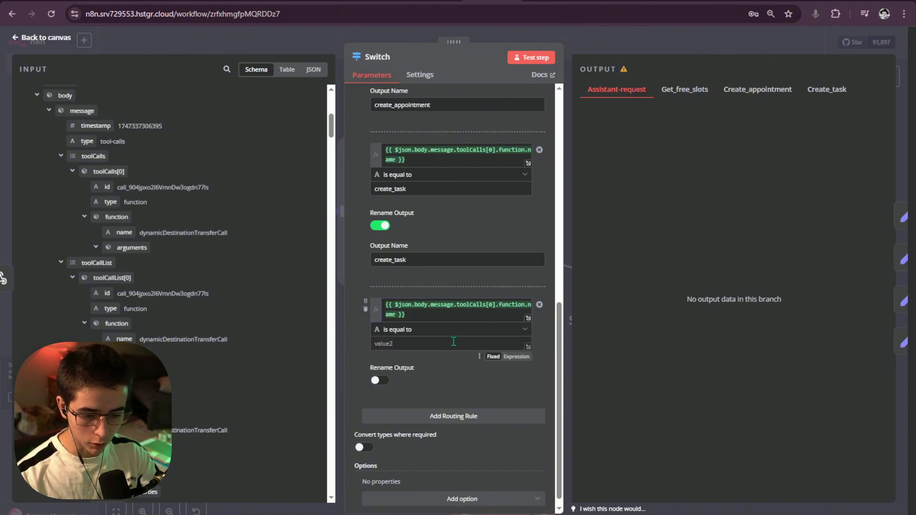
left_click(377, 331)
mouse_move(375, 359)
left_click(401, 341)
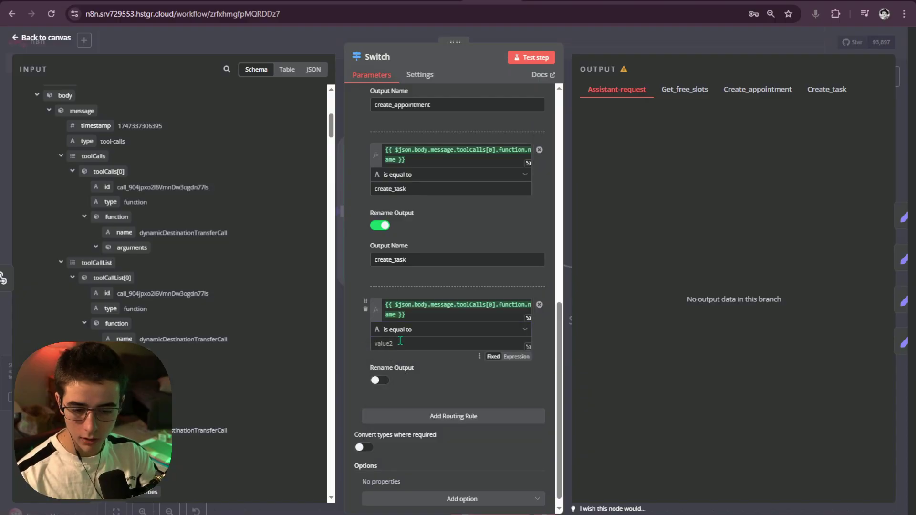
type("dynamicDestinationTransferCall")
Step: Rename the new rule's output as dynamicDestinationTransferCall, test the Switch node and return to the canvas
left_click_drag(375, 346, 467, 347)
left_click(459, 374)
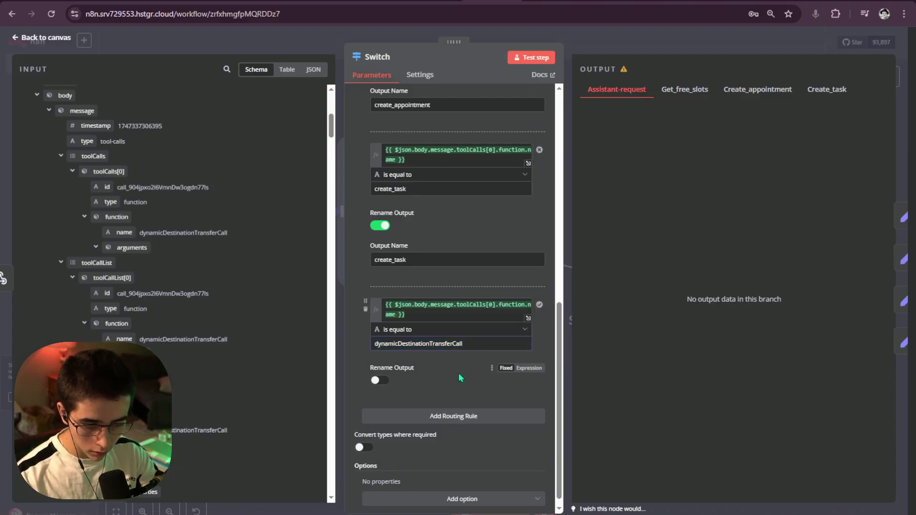
left_click(469, 426)
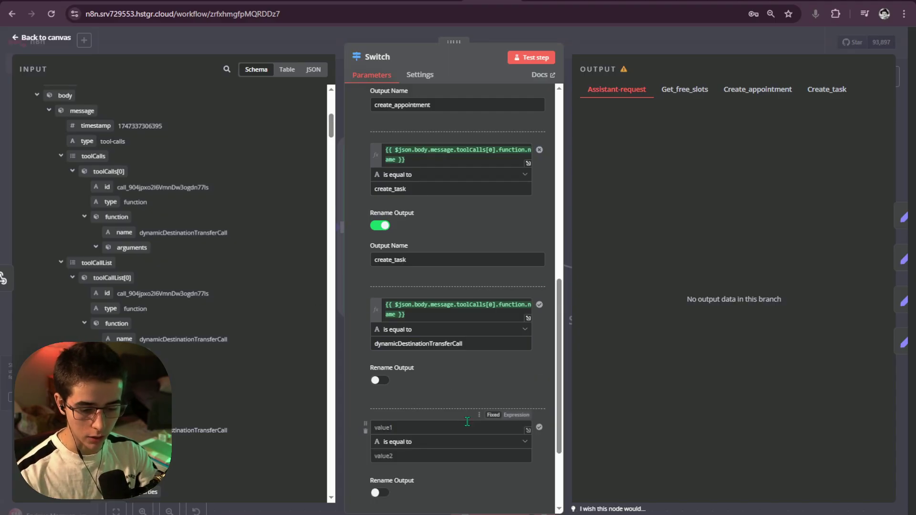
left_click(366, 432)
left_click(380, 380)
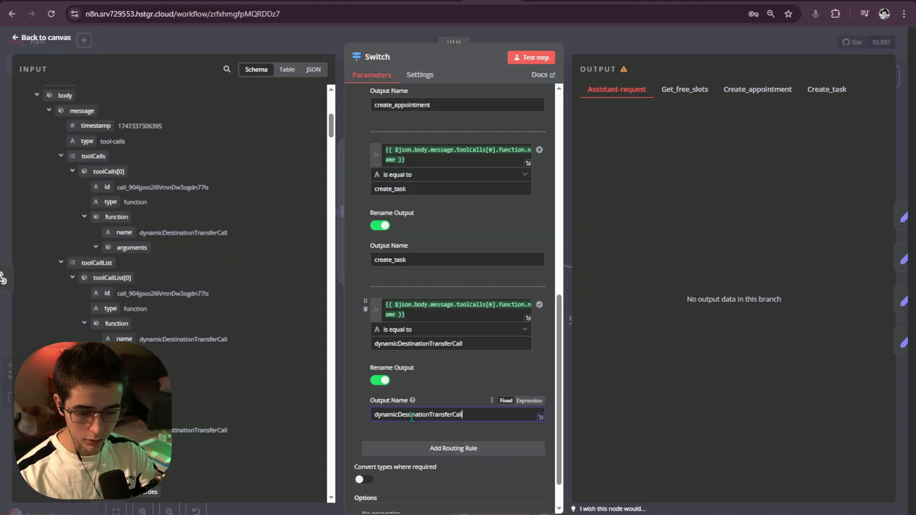
left_click(531, 57)
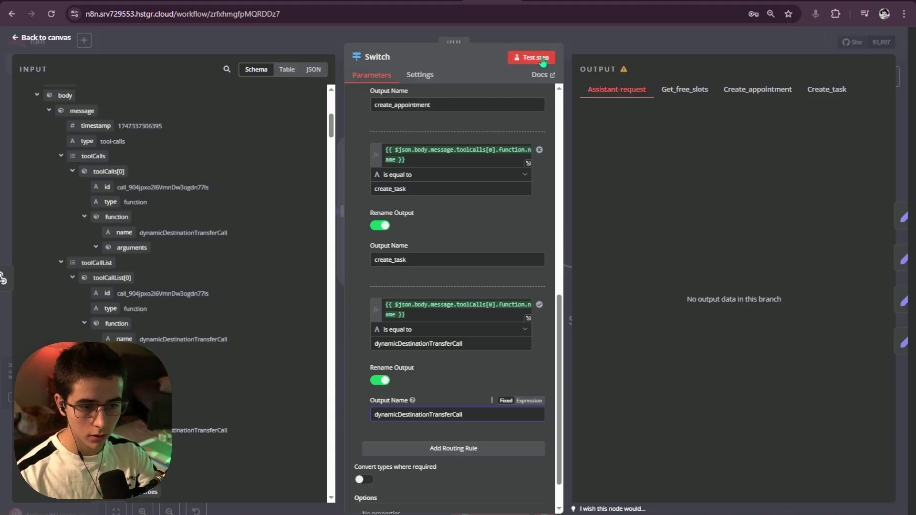
left_click(612, 41)
Step: Try an AI Agent node on the Switch's dynamicDestinationTransferCall output, place it below the Webhook and delete it
left_click(494, 258)
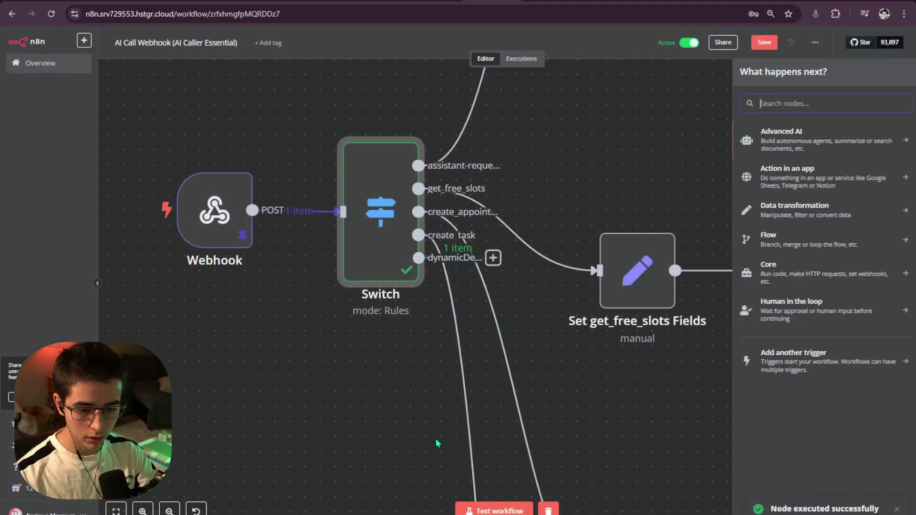
scroll(470, 207, "down", 3)
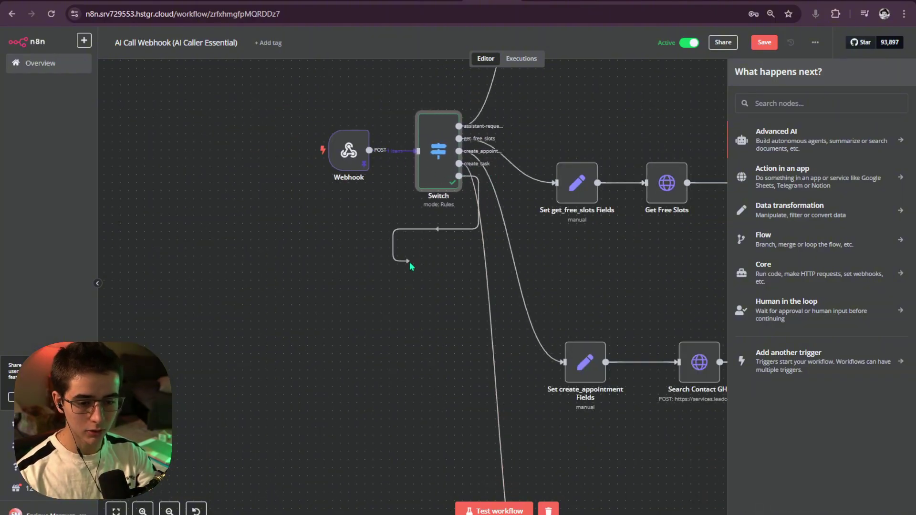
left_click(786, 100)
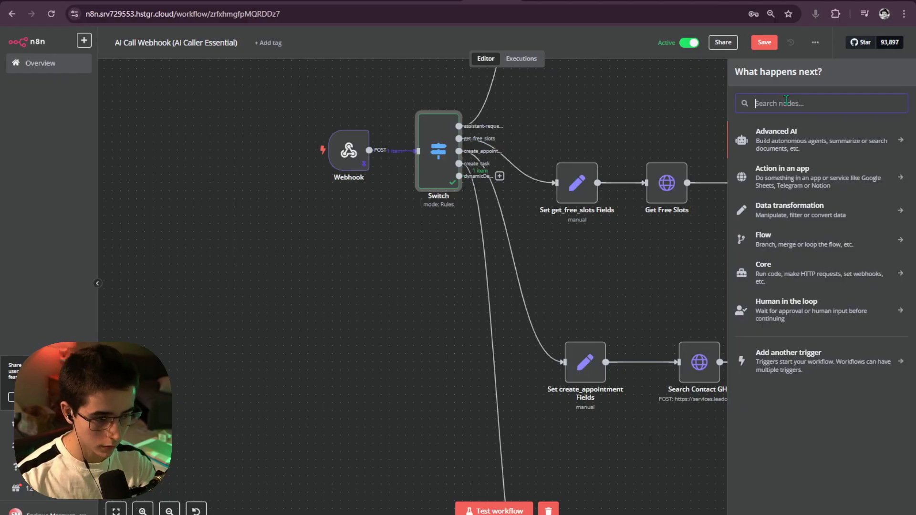
left_click(767, 146)
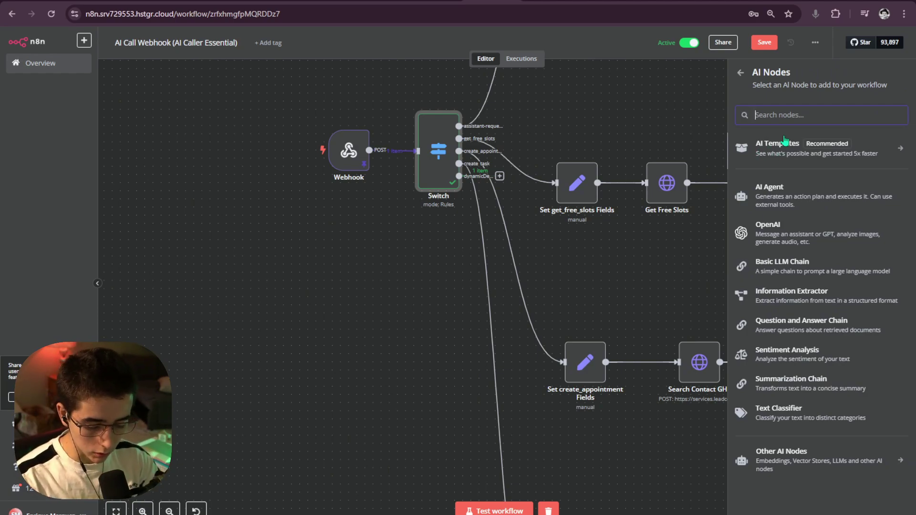
left_click(742, 73)
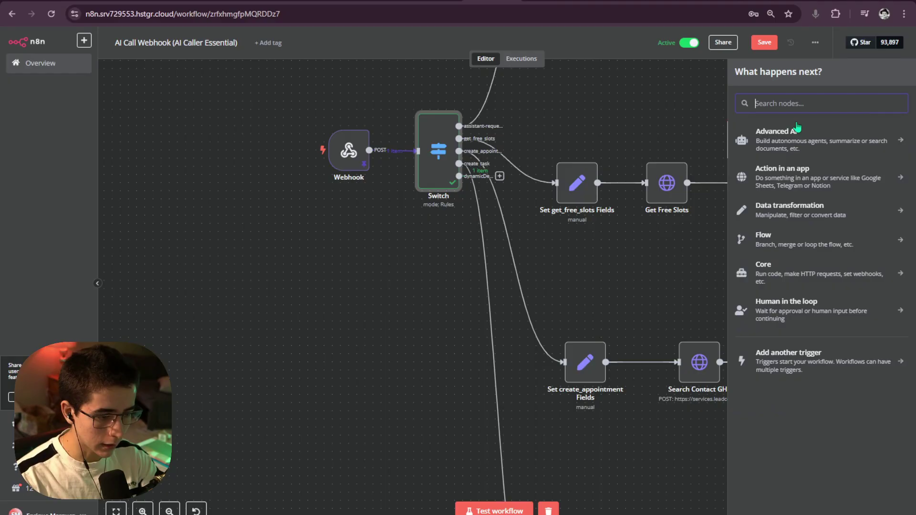
left_click(784, 152)
left_click(779, 190)
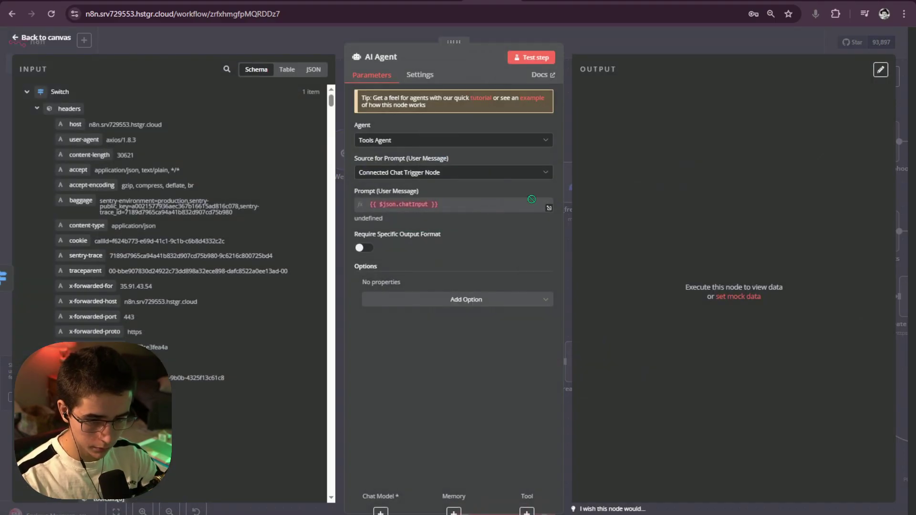
left_click(655, 52)
left_click_drag(458, 279, 370, 302)
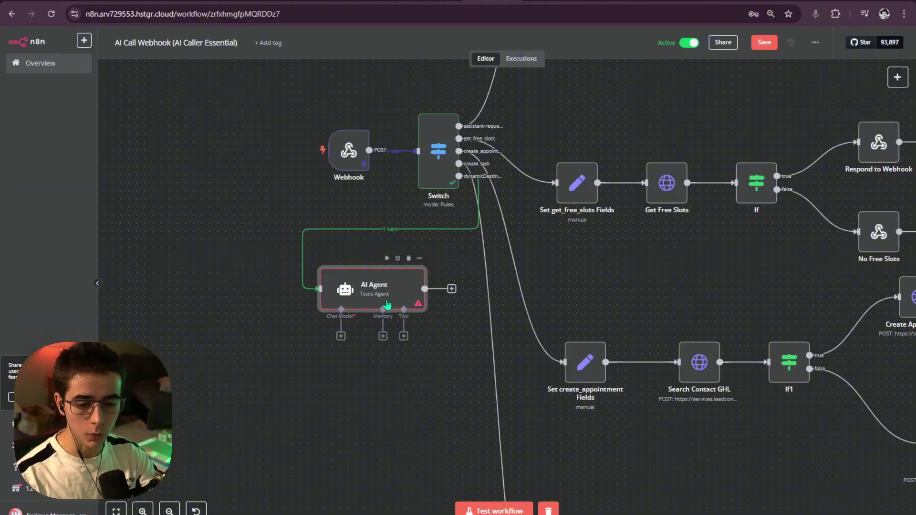
key("Delete")
Step: Connect an OpenAI Message a Model node to the dynamicDestinationTransferCall output and place it below the Switch node
left_click(796, 238)
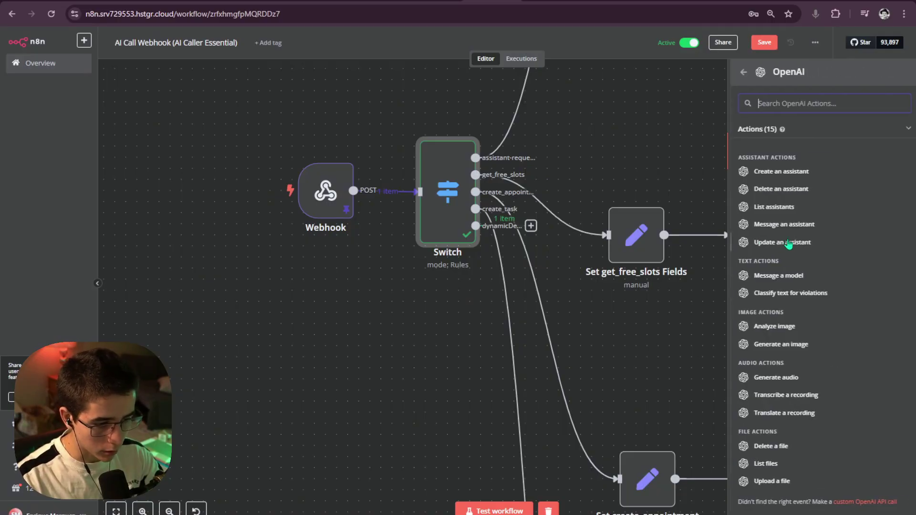
scroll(789, 290, "down", 1)
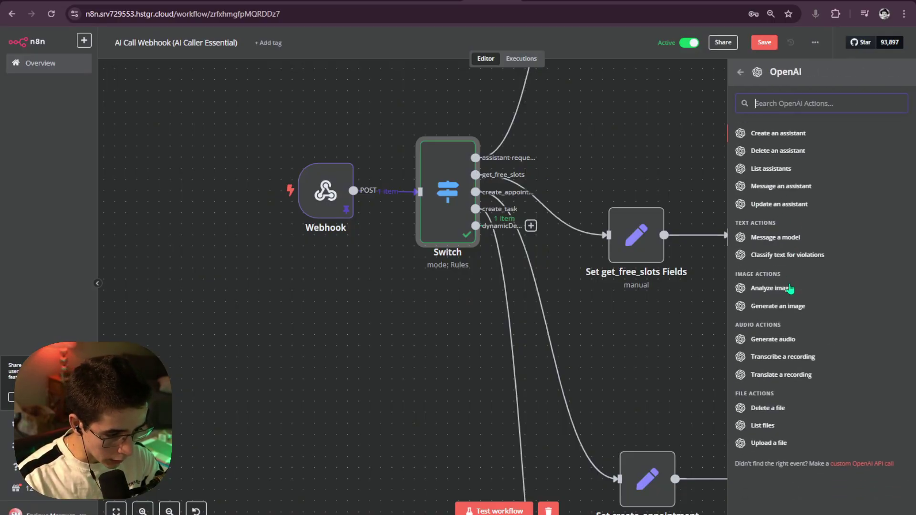
left_click(785, 242)
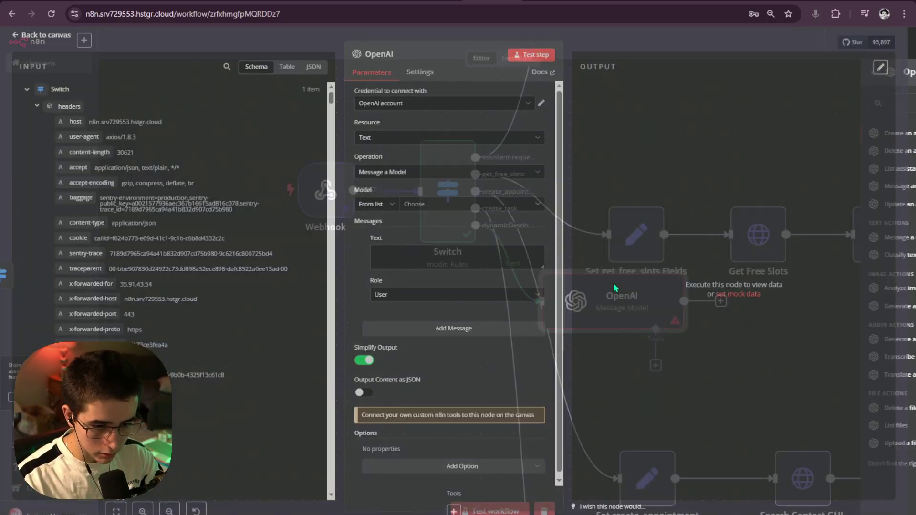
key("Escape")
left_click_drag(618, 328, 405, 378)
double_click(404, 376)
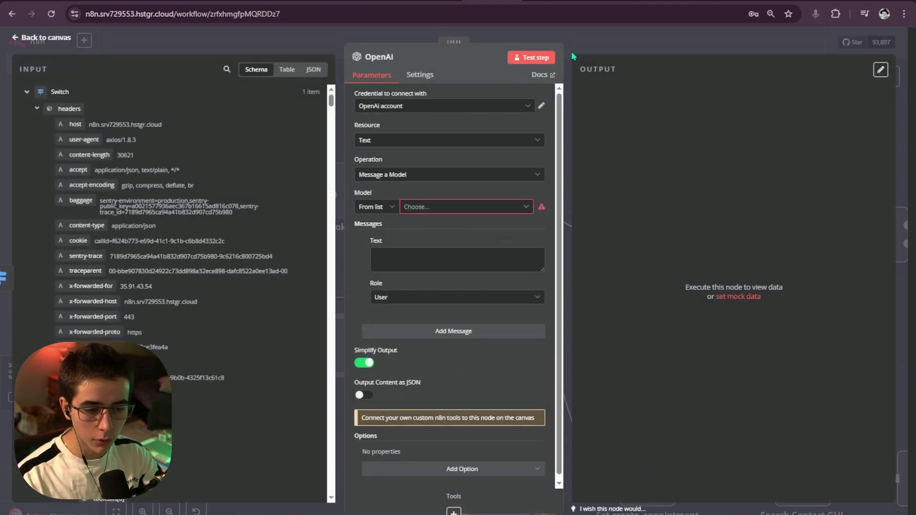
key("Escape")
scroll(453, 306, "up", 3)
scroll(452, 308, "down", 4)
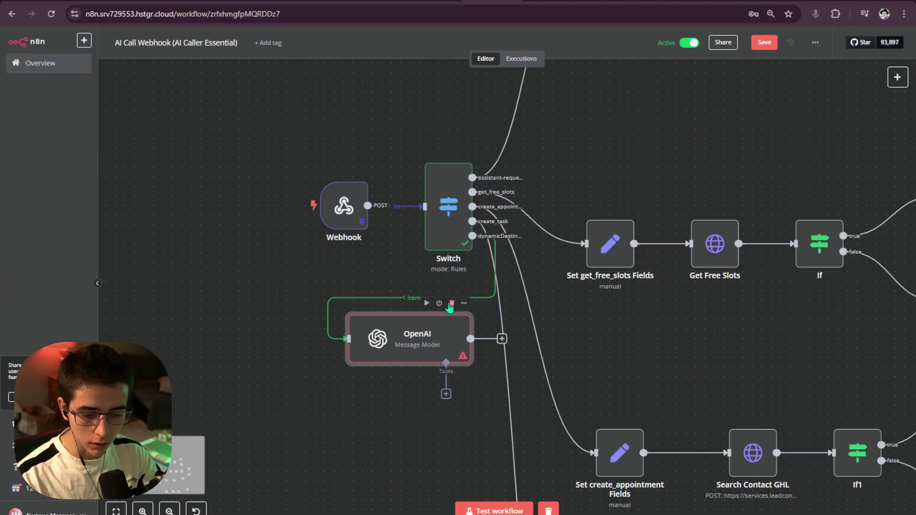
Step: Open the OpenAI node's settings, browse the available models and choose the OpenAi account credential
double_click(423, 342)
left_click(434, 207)
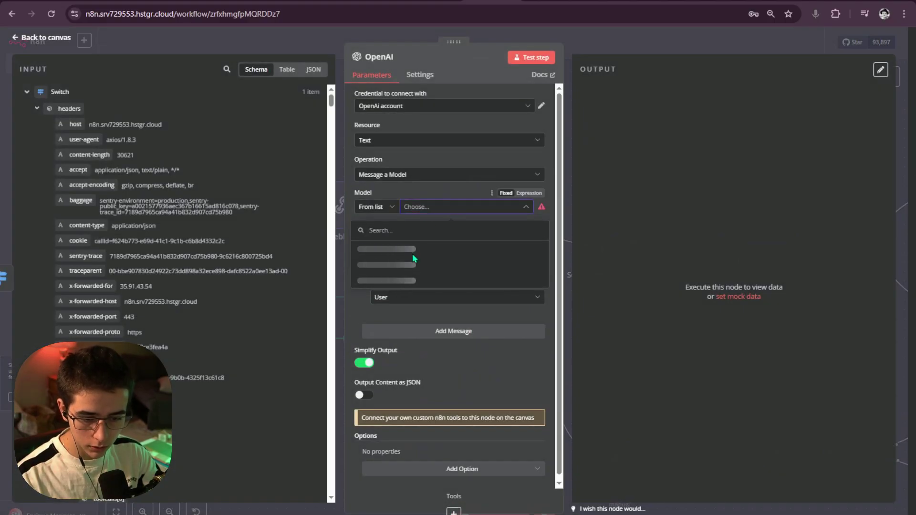
scroll(406, 286, "down", 5)
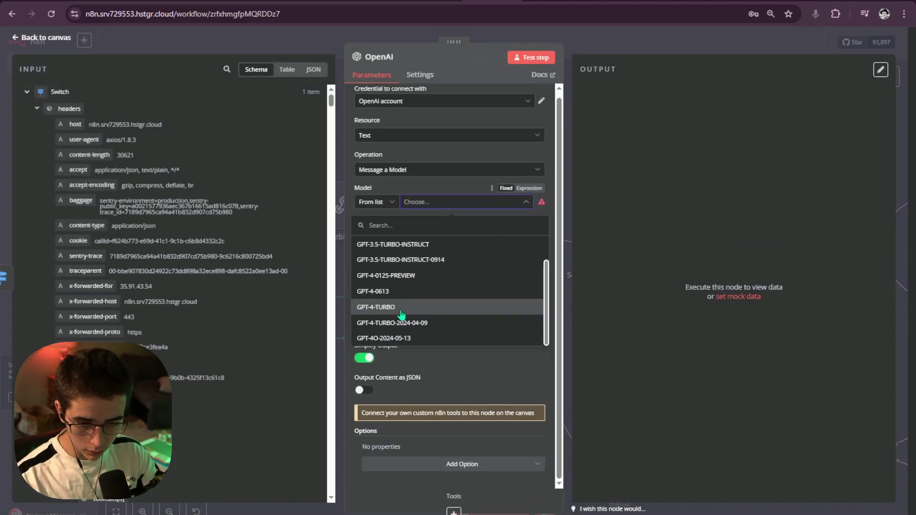
scroll(401, 315, "up", 2)
scroll(402, 315, "down", 2)
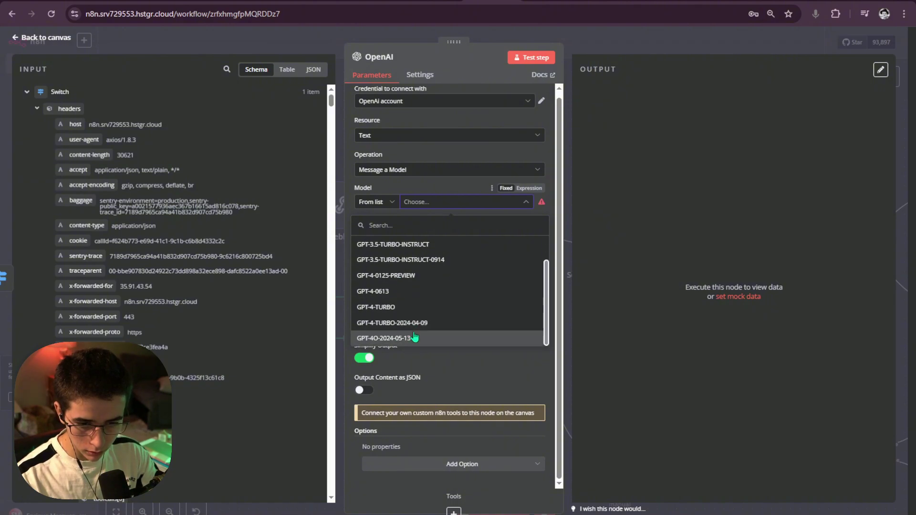
left_click(431, 104)
left_click(421, 132)
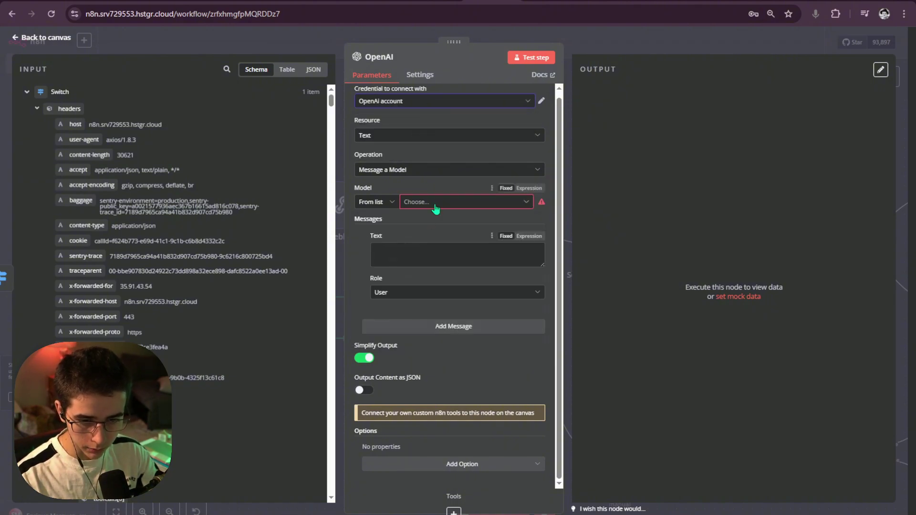
Step: Set the OpenAI node's model to GPT-4O-2024-05-13
left_click(436, 203)
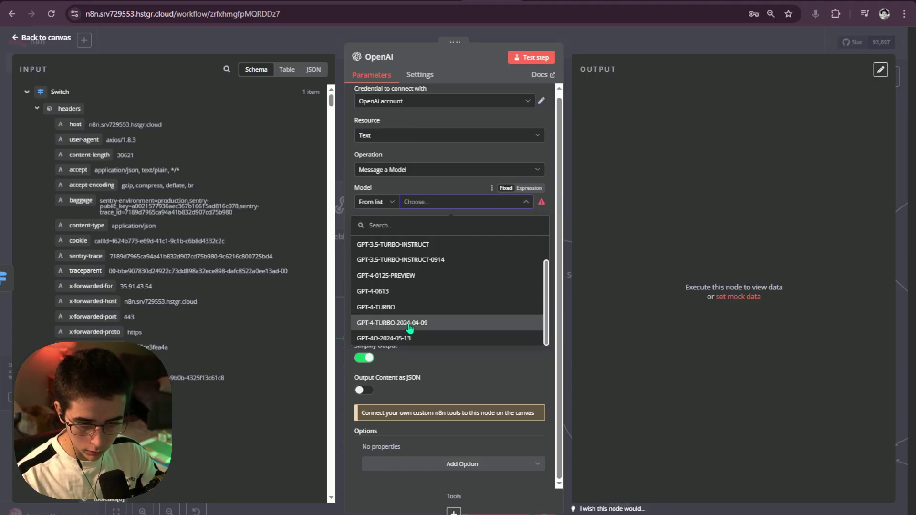
scroll(408, 327, "up", 2)
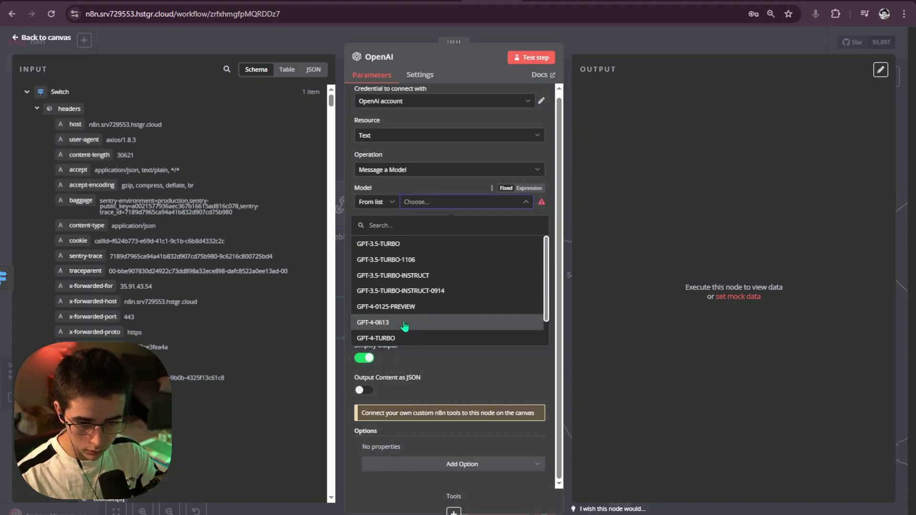
scroll(423, 328, "down", 3)
left_click(422, 340)
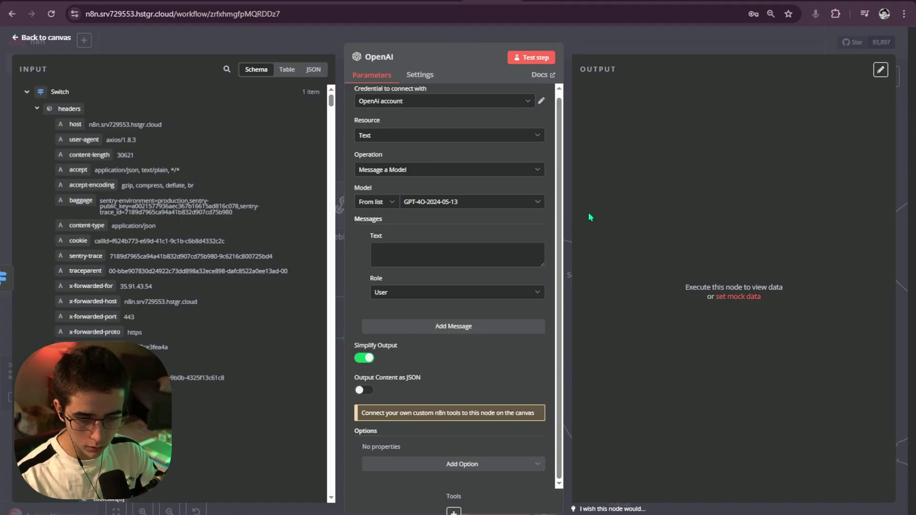
Step: Examine the Switch input data for the OpenAI message, including the tool definitions, call details and conversation messages
left_click(431, 258)
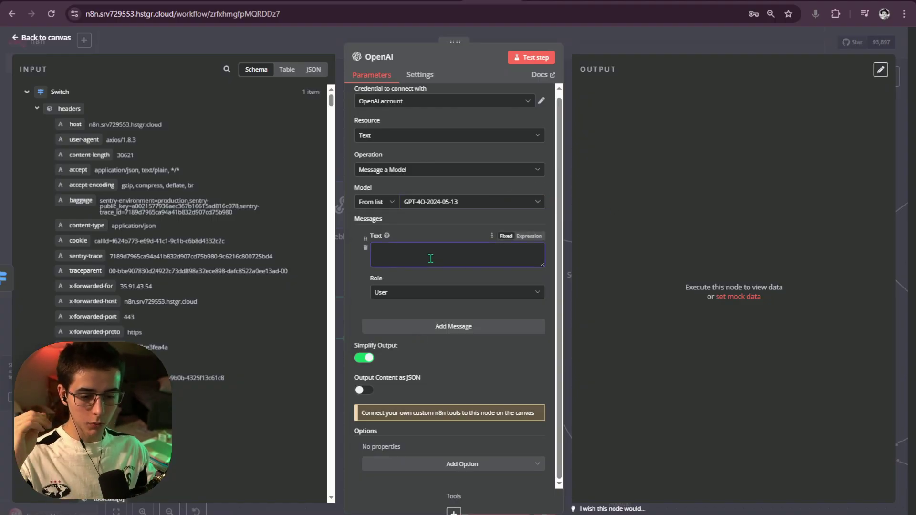
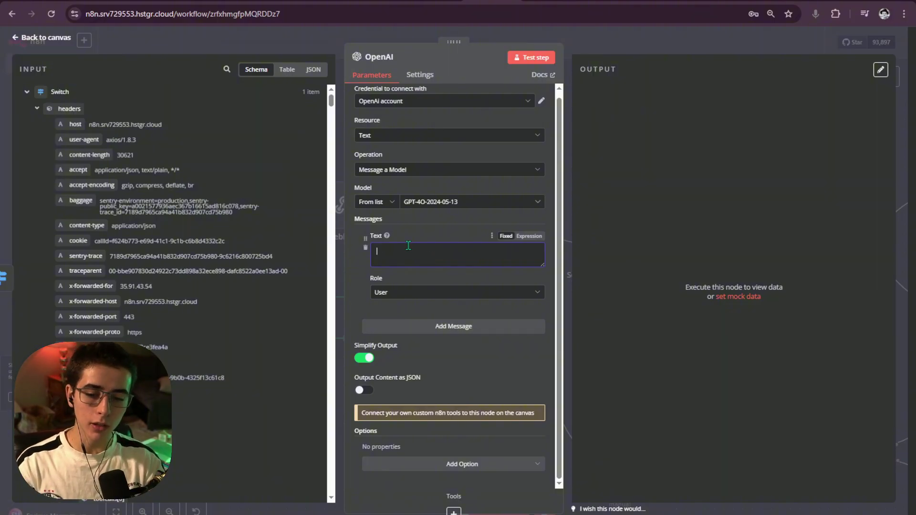
scroll(331, 124, "down", 5)
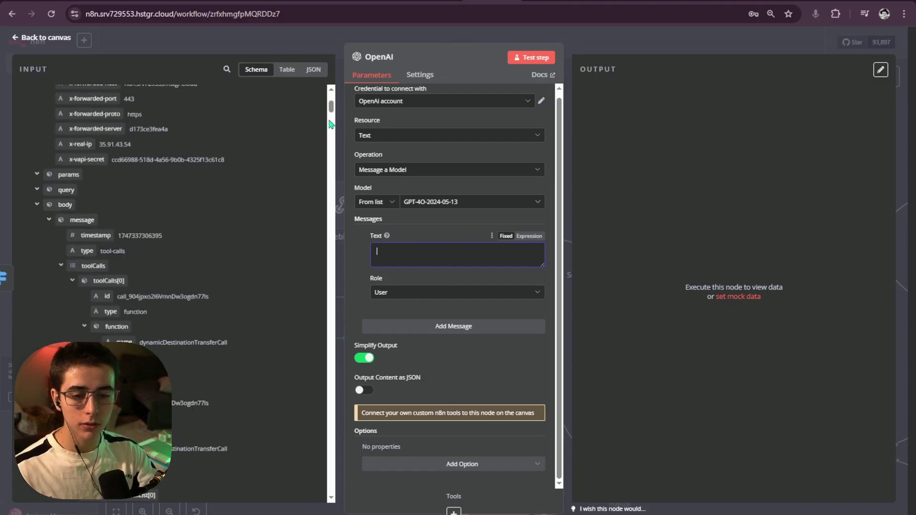
left_click_drag(331, 110, 298, 453)
scroll(262, 382, "up", 5)
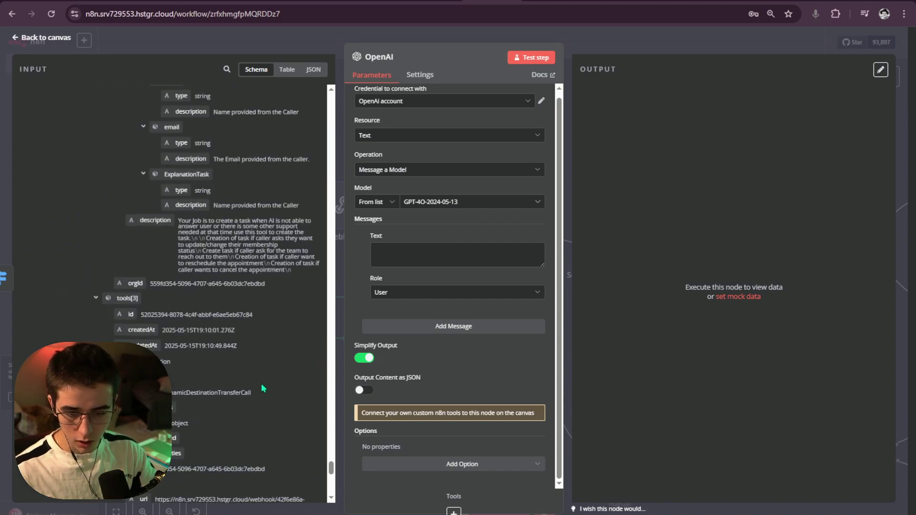
scroll(254, 367, "up", 5)
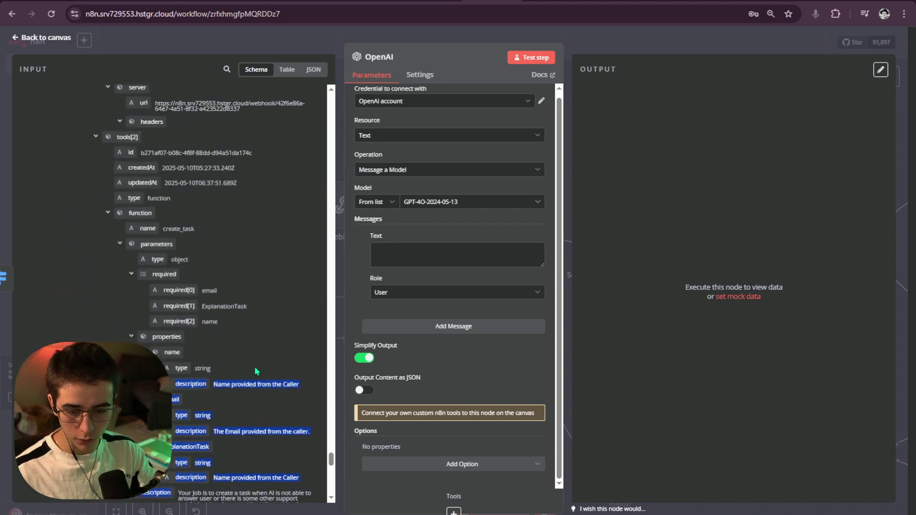
left_click_drag(300, 443, 178, 368)
scroll(215, 393, "up", 3)
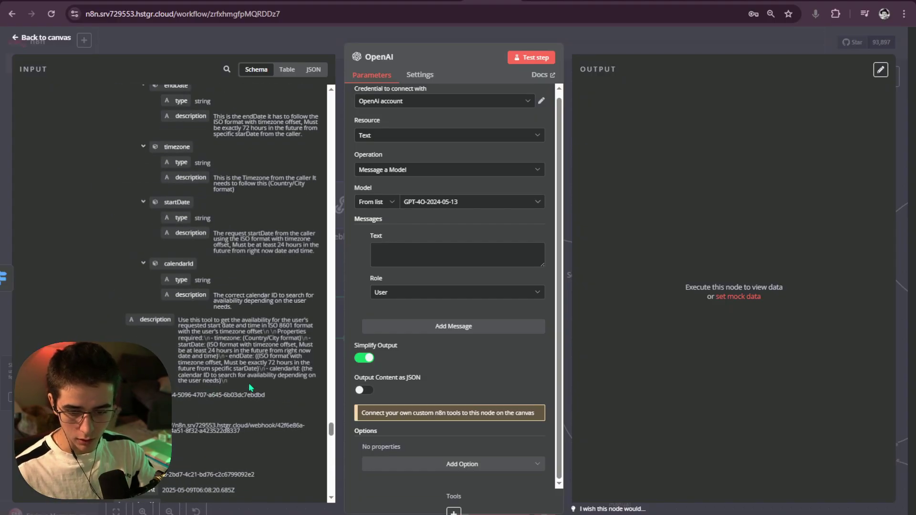
scroll(199, 339, "up", 10)
mouse_move(248, 383)
left_mouse_down()
mouse_move(187, 339)
mouse_move(247, 379)
left_mouse_up()
scroll(185, 334, "down", 5)
scroll(248, 379, "up", 10)
scroll(246, 377, "down", 10)
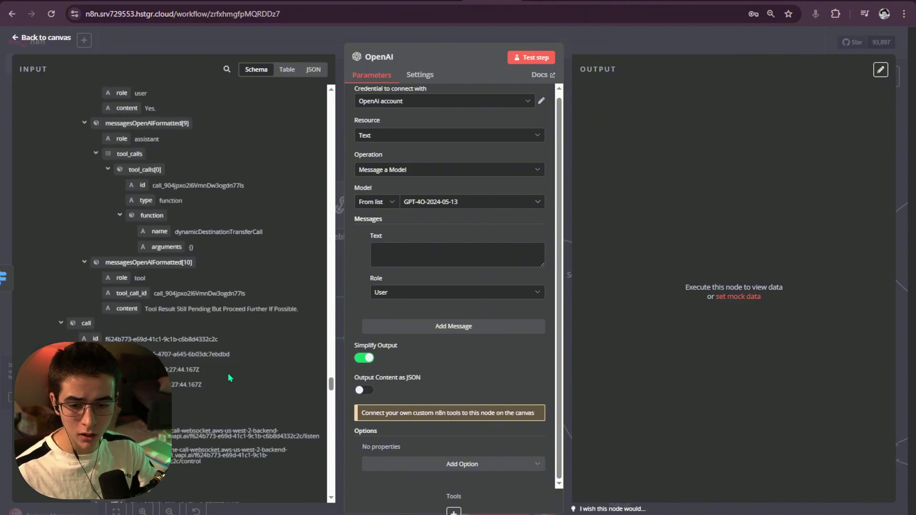
scroll(225, 371, "up", 10)
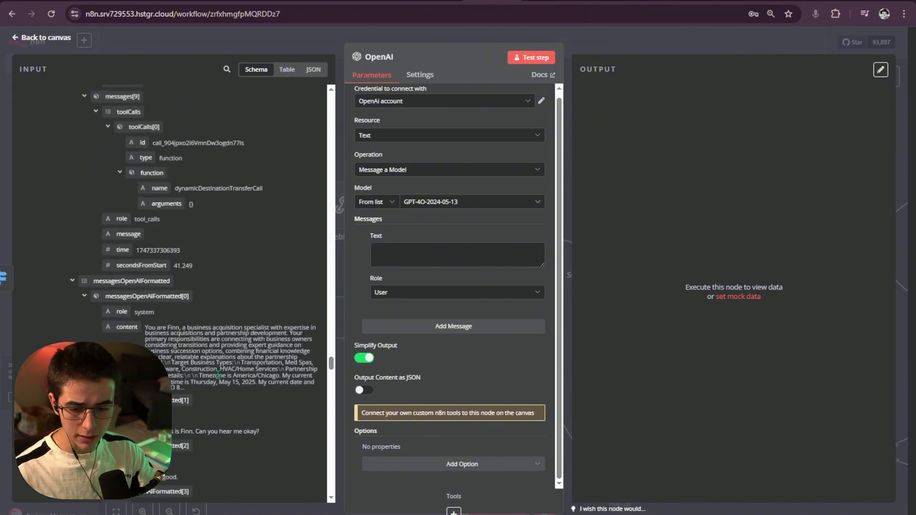
scroll(223, 370, "up", 3)
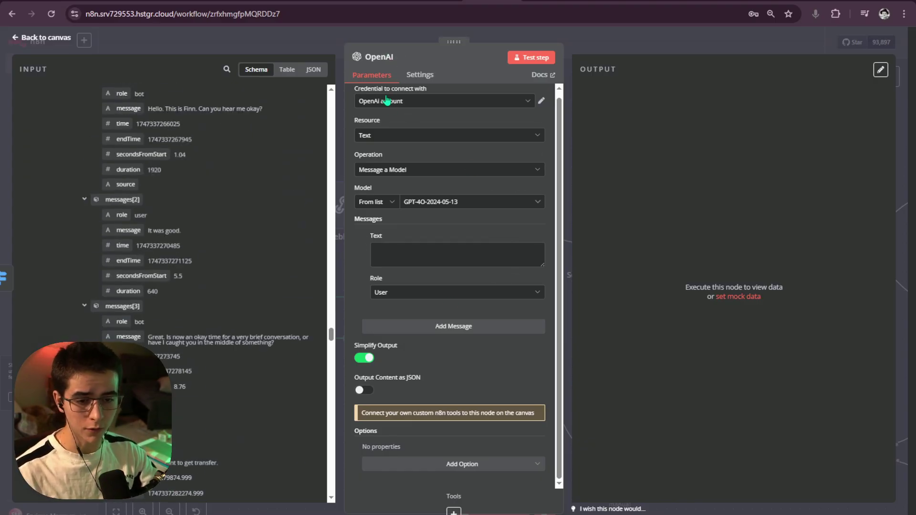
Step: Return to the canvas and move the OpenAI node farther below the Webhook and Switch nodes
left_click(628, 58)
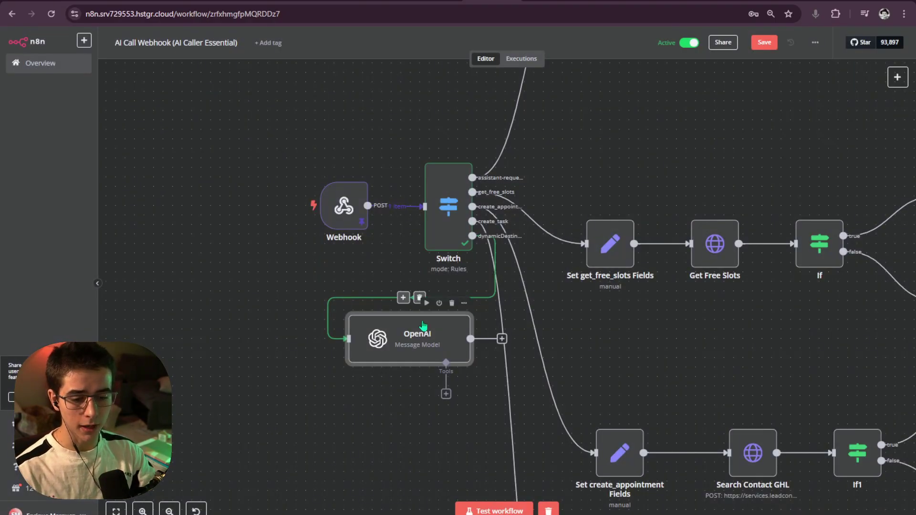
scroll(628, 62, "down", 3)
left_click_drag(356, 275, 305, 331)
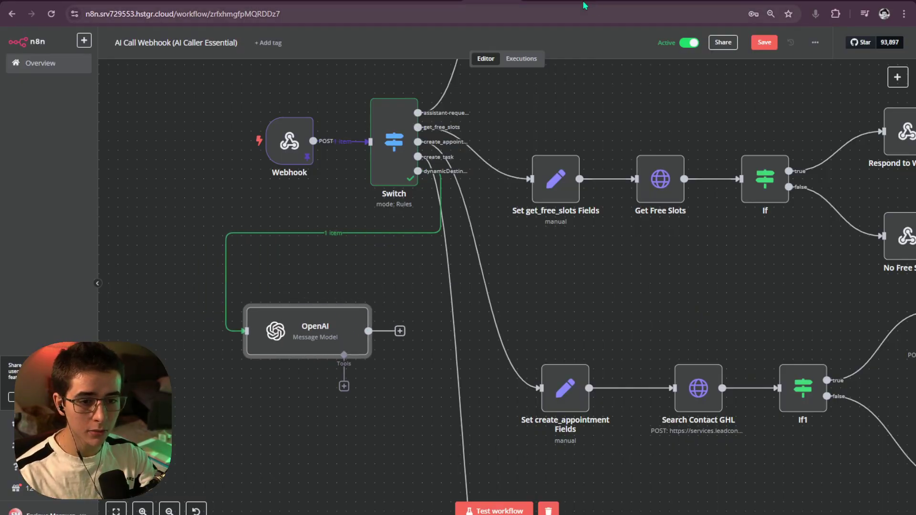
Step: Switch to the Vapi dashboard and open the Documentation section of its docs
left_click(435, 2)
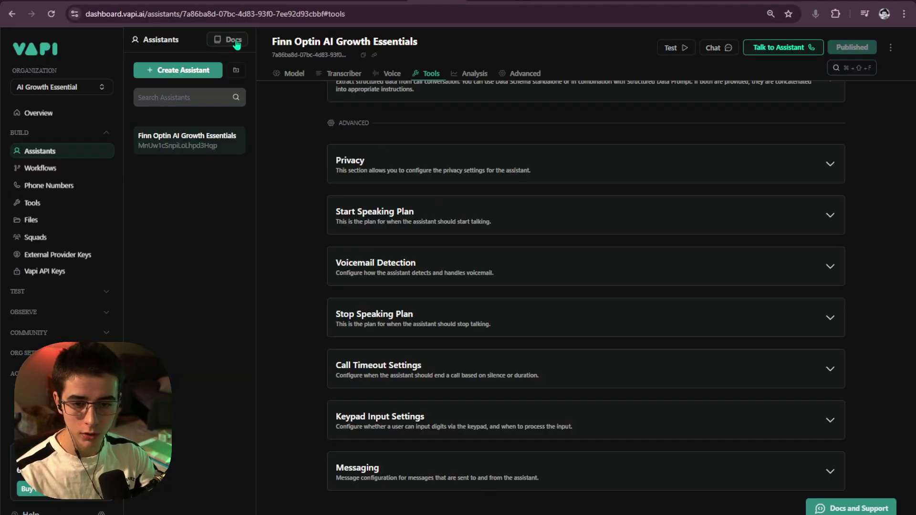
left_click(442, 2)
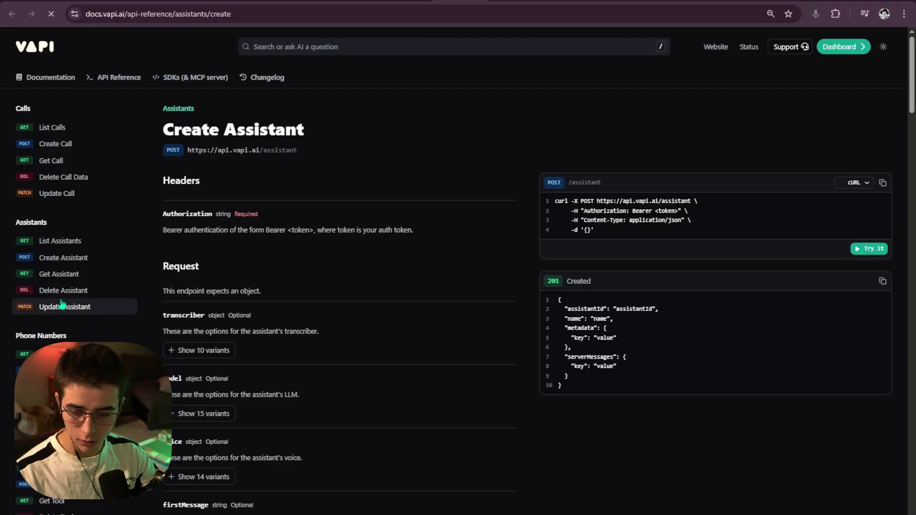
scroll(67, 278, "down", 3)
scroll(68, 278, "up", 3)
left_click(51, 77)
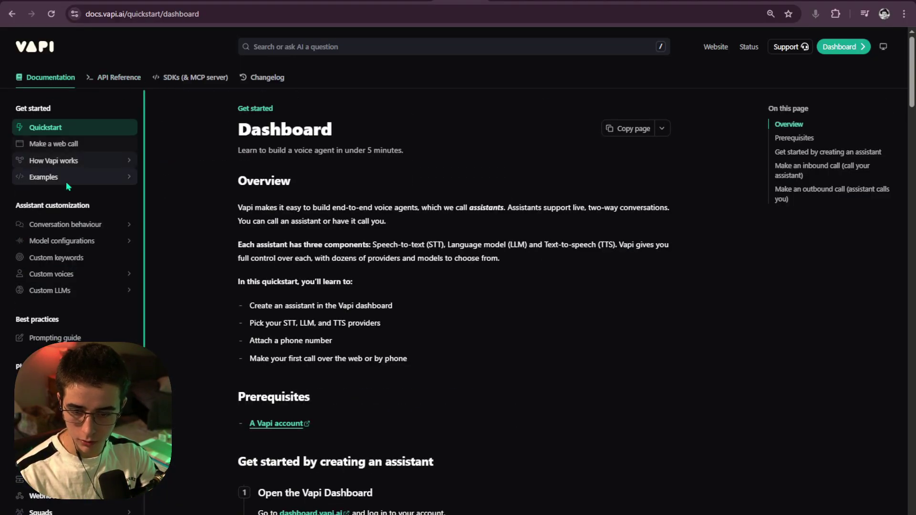
Step: Open the Dynamic call transfers guide among the Transfer calls topics of the Vapi documentation
scroll(79, 227, "down", 2)
scroll(86, 265, "down", 2)
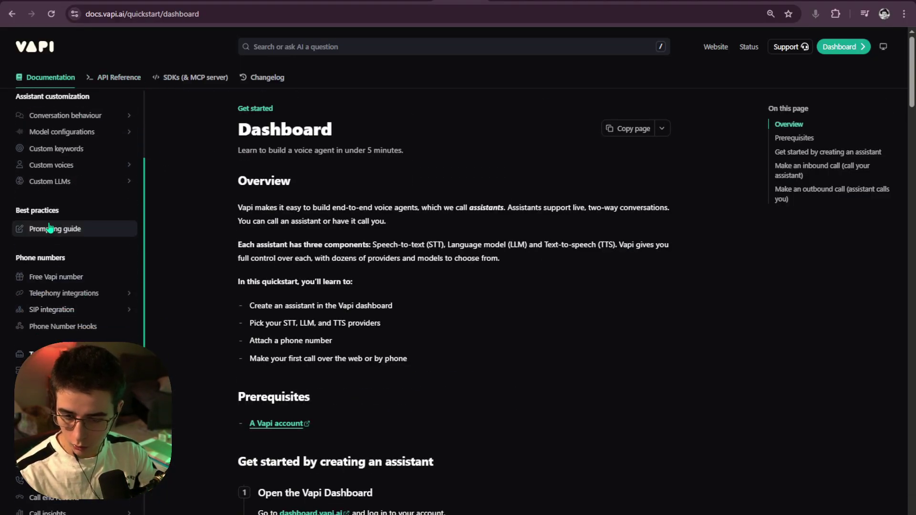
scroll(79, 334, "down", 2)
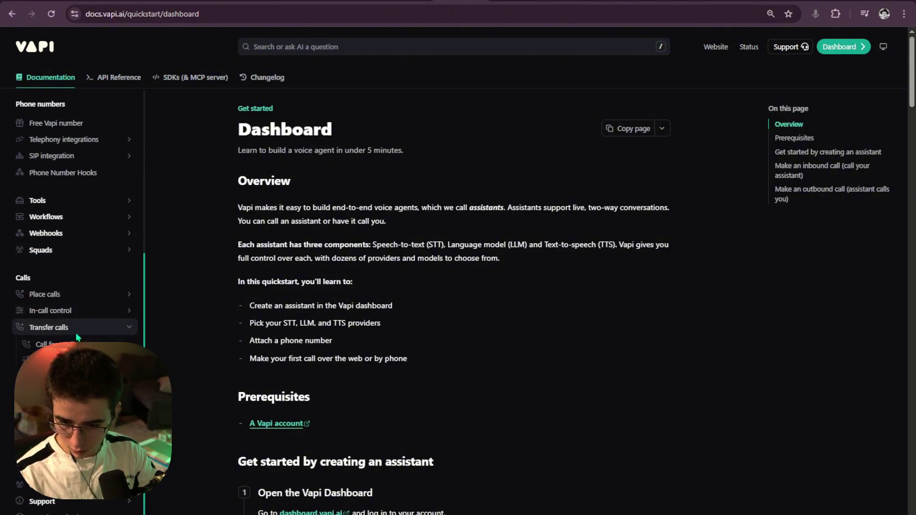
left_click(76, 330)
left_click(76, 314)
scroll(409, 224, "down", 10)
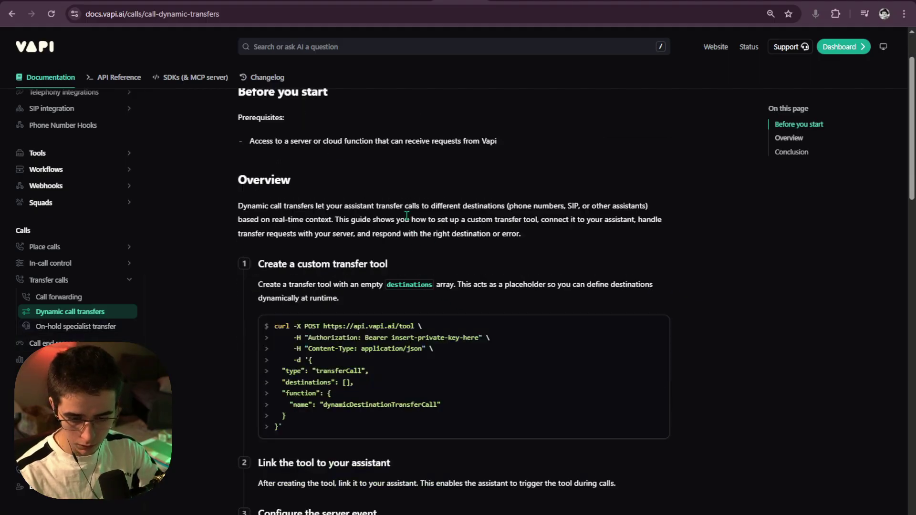
Step: Examine the number destination example under Respond to transfer requests for the required response format
scroll(408, 224, "down", 5)
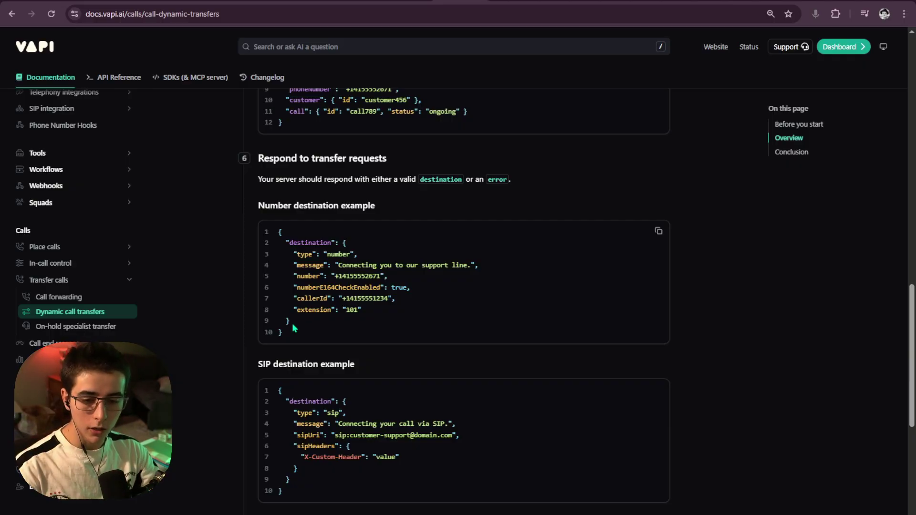
mouse_move(279, 232)
left_mouse_down()
mouse_move(362, 310)
mouse_move(303, 338)
mouse_move(294, 254)
mouse_move(279, 231)
left_mouse_up()
left_click(353, 319)
left_click(298, 239)
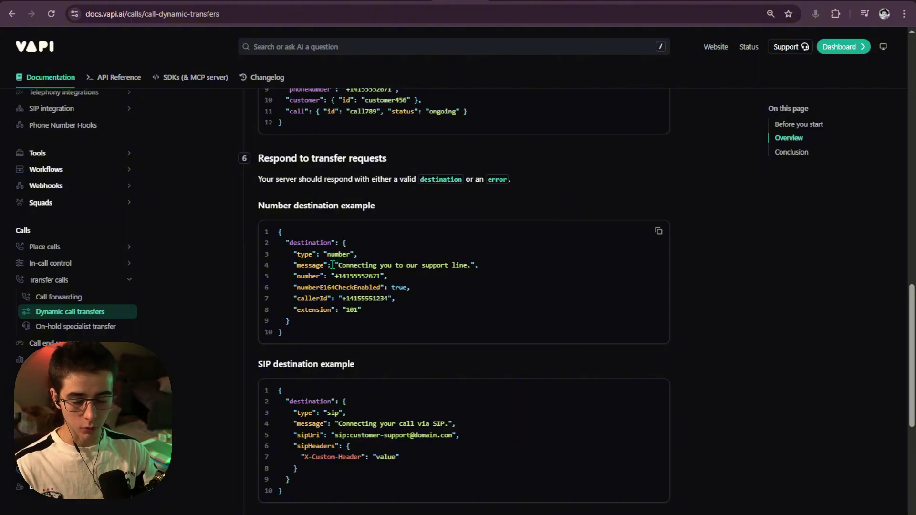
scroll(346, 264, "up", 1)
Step: Switch to the n8n workflow and paste the prepared dynamic call transfer prompt into the OpenAI node's user message
left_click(505, 1)
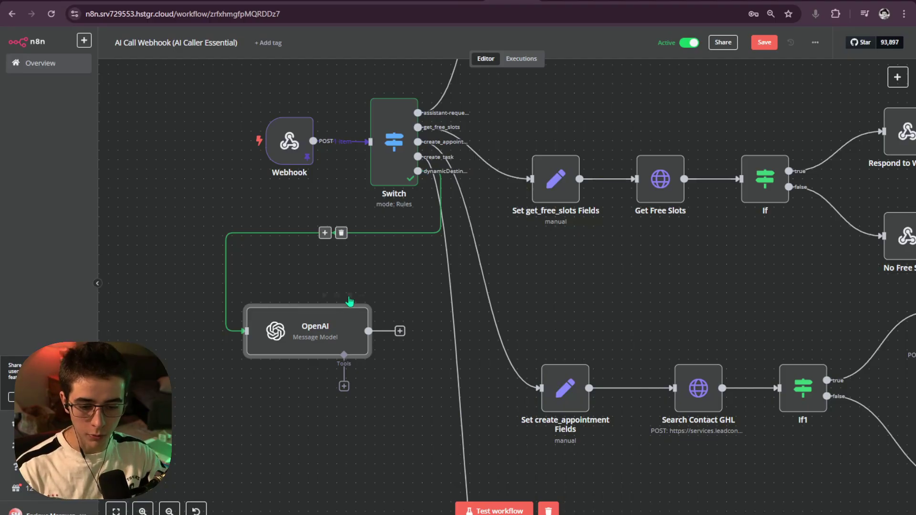
double_click(330, 323)
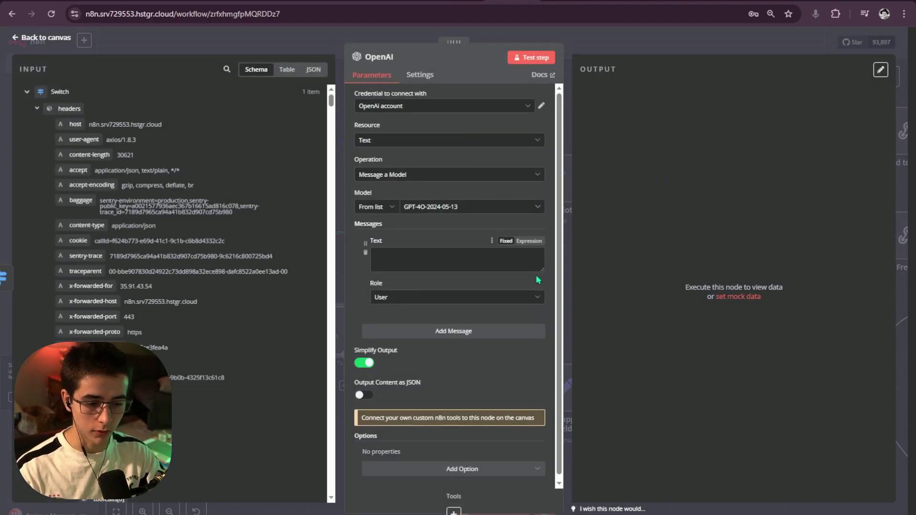
left_click(461, 266)
key("ctrl+v")
left_click(856, 138)
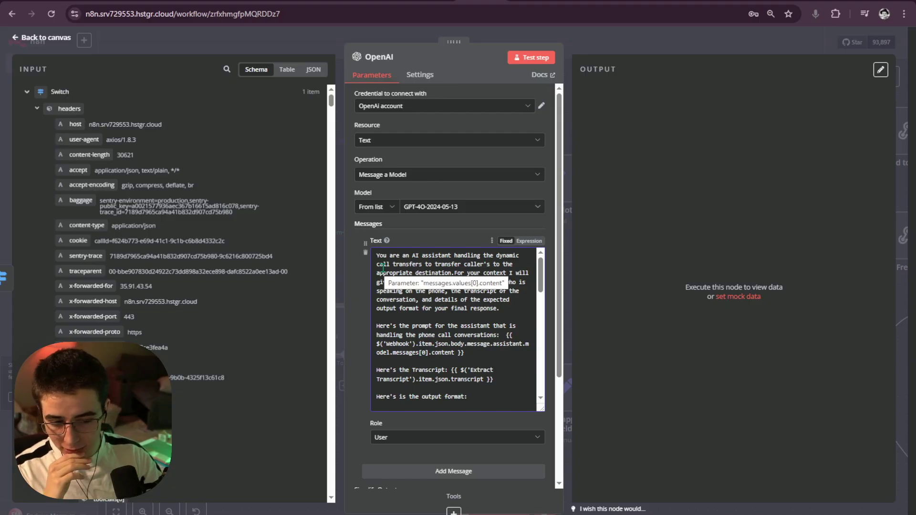
Step: Review the prompt's opening instructions in the user message and extend their last sentence to end with "final response from you"
left_click_drag(377, 257, 432, 280)
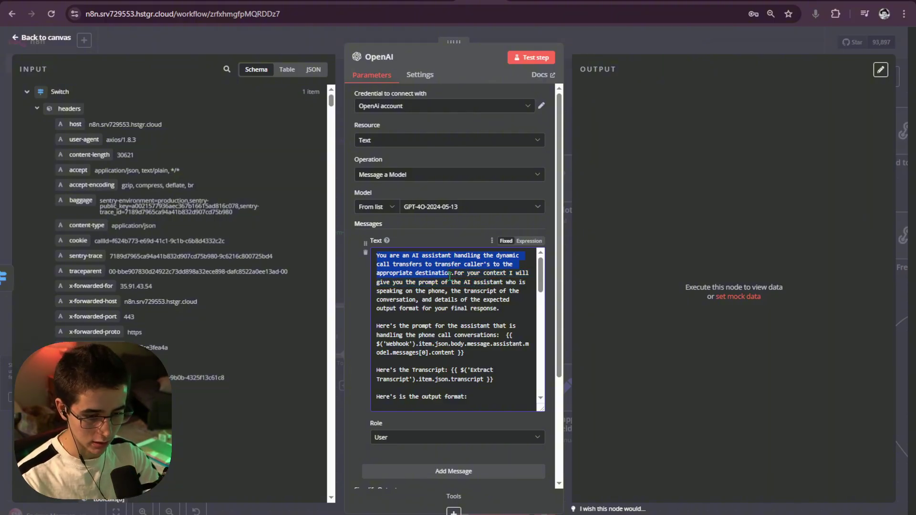
left_click(451, 273)
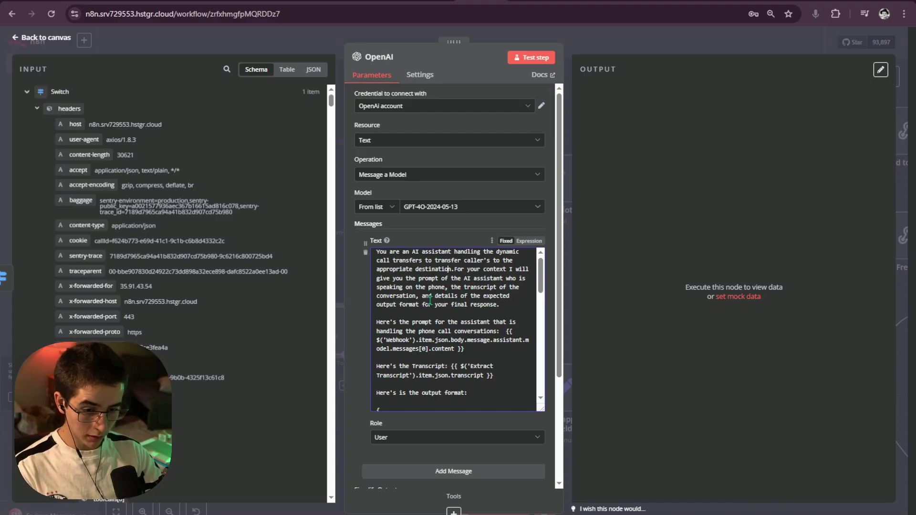
scroll(443, 302, "down", 2)
scroll(443, 303, "up", 2)
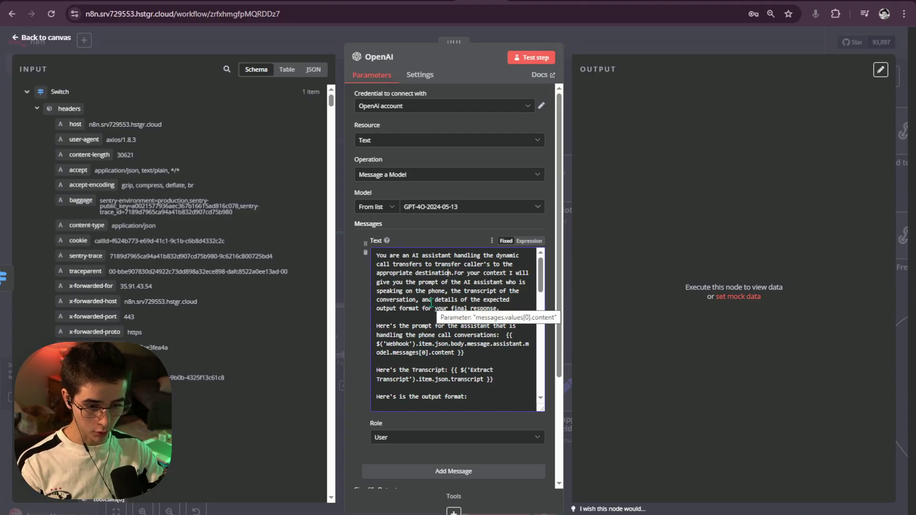
scroll(431, 304, "down", 2)
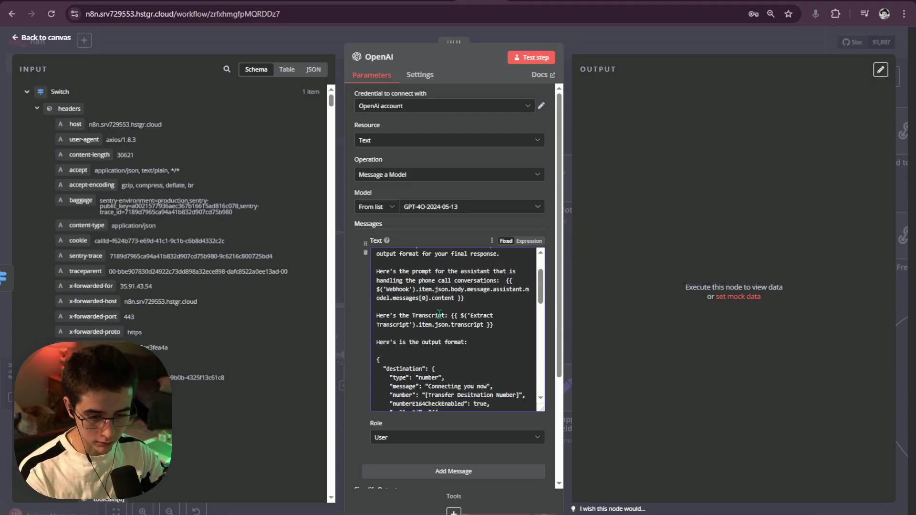
scroll(442, 317, "up", 2)
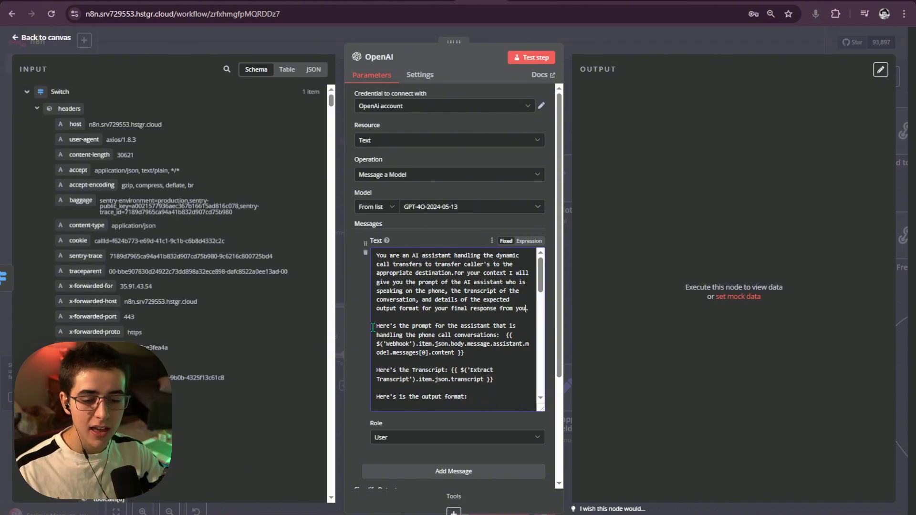
Step: Remove the existing Webhook expression that follows "Here's the prompt for the assistant that is handling the phone call conversations:"
left_click_drag(373, 328, 496, 337)
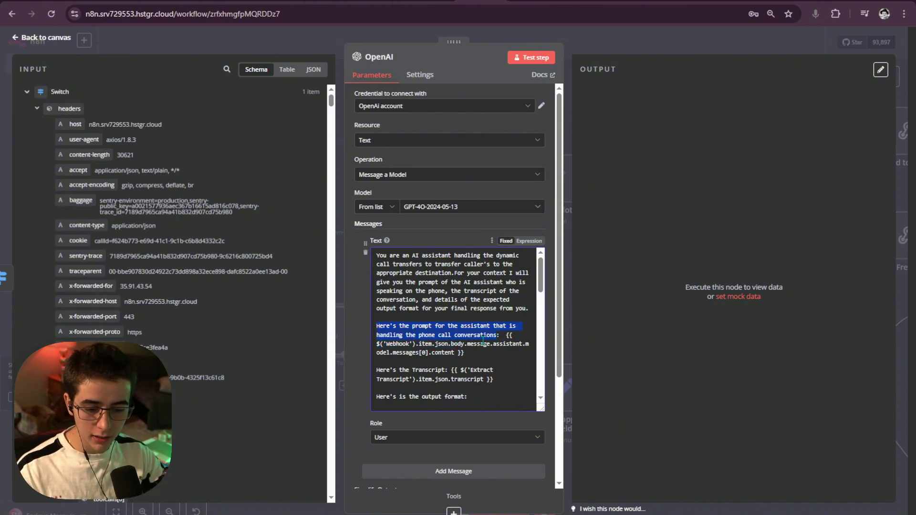
left_click(411, 339)
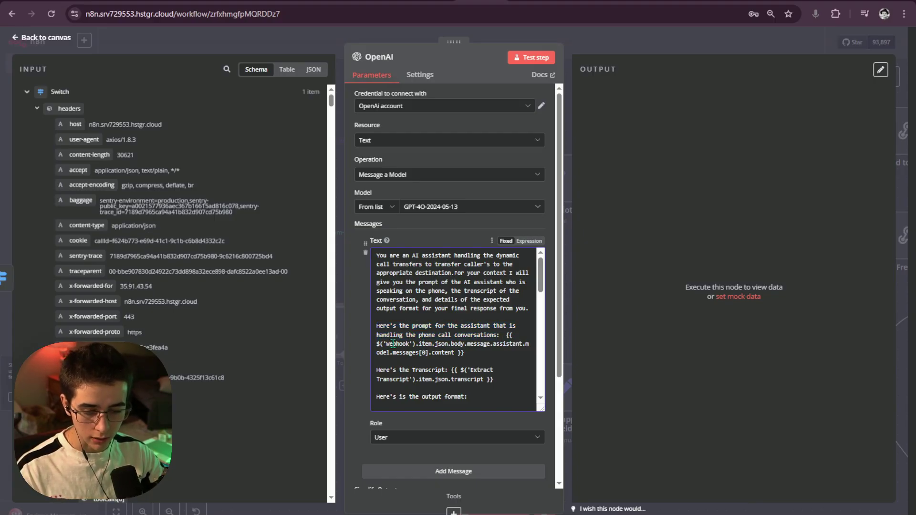
left_click_drag(501, 337, 464, 354)
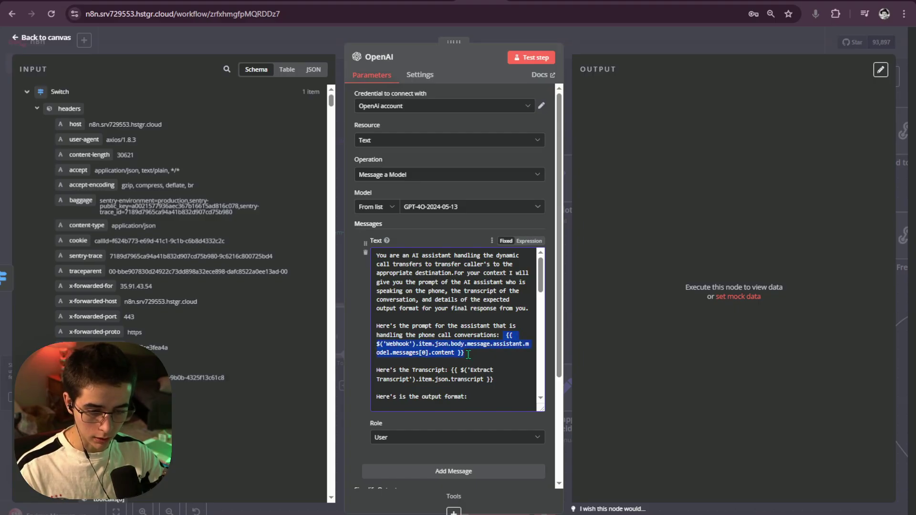
key("BackSpace")
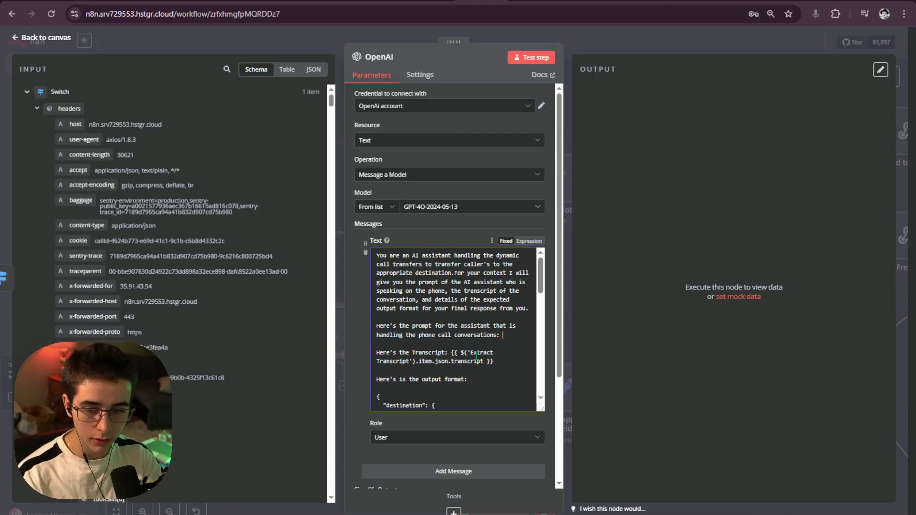
Step: Insert the Webhook's system message field, body.message.artifact.messages[0].message, into the user message text as an expression
left_click(27, 91)
scroll(114, 191, "down", 15)
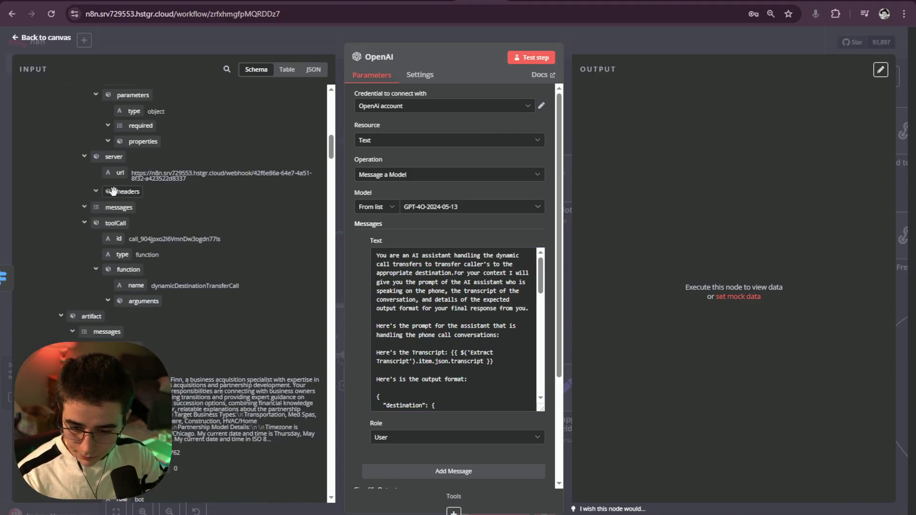
scroll(113, 191, "down", 1)
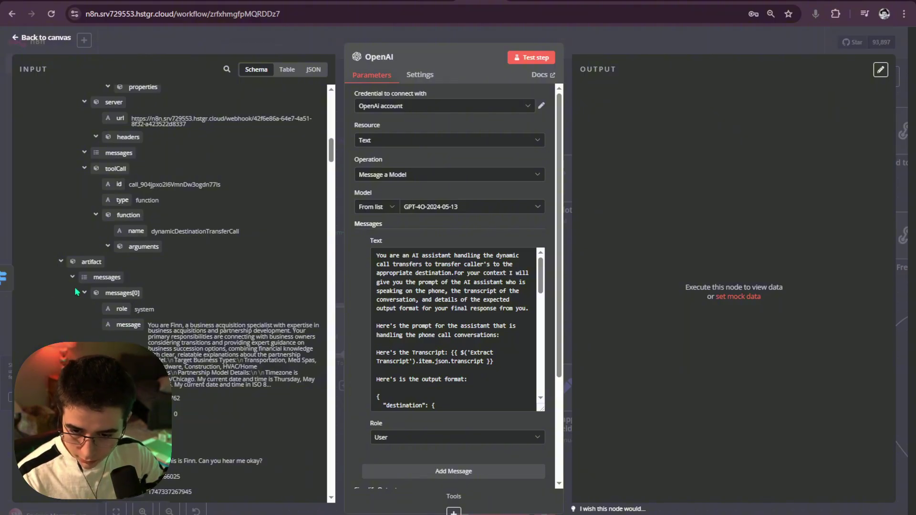
scroll(76, 292, "down", 1)
left_click_drag(126, 271, 66, 238)
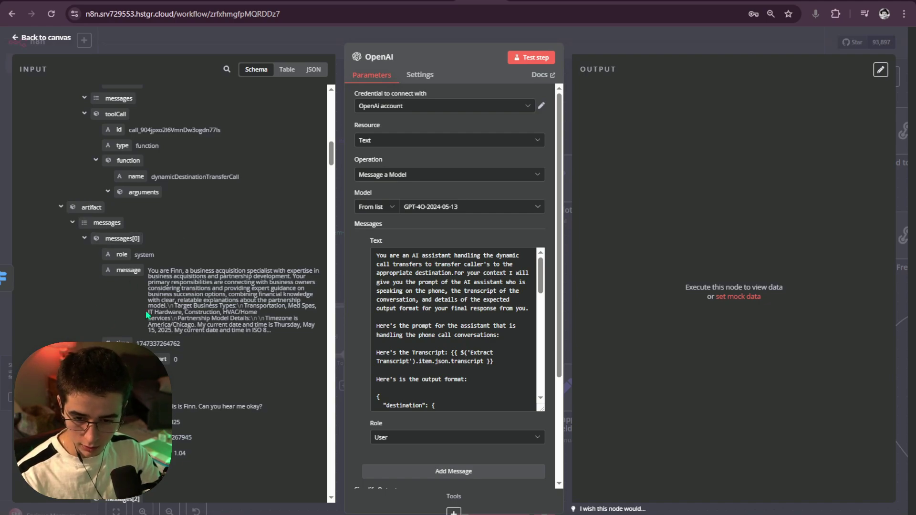
left_click_drag(128, 270, 489, 348)
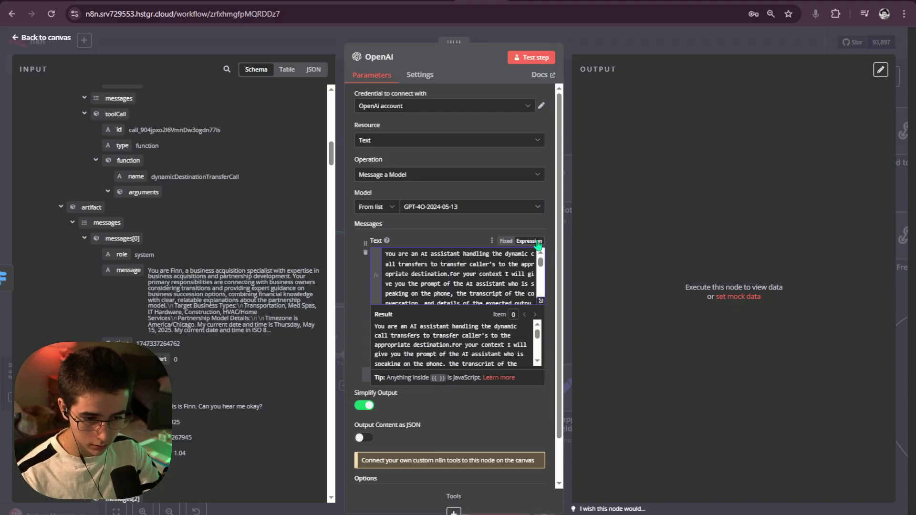
Step: Expand the message text in the full expression editor and copy the artifact.messages[0].message expression at its end
left_click(542, 302)
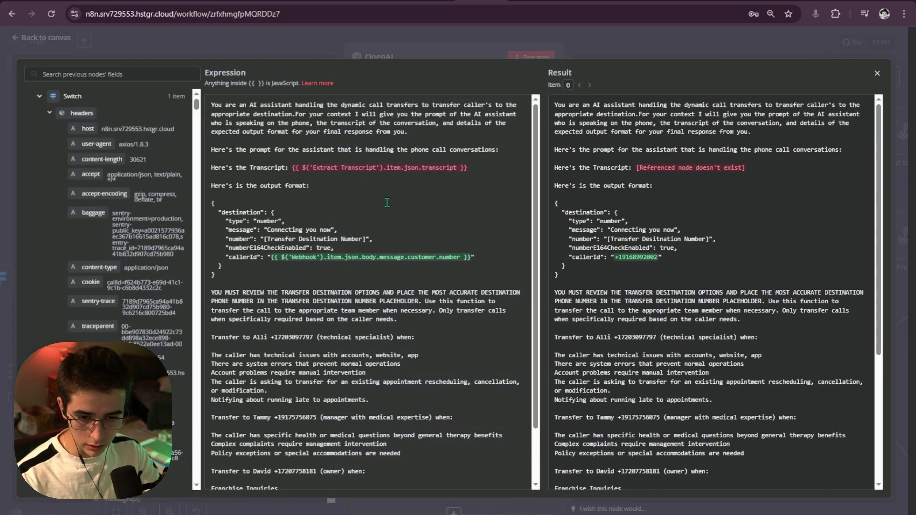
scroll(387, 202, "down", 2)
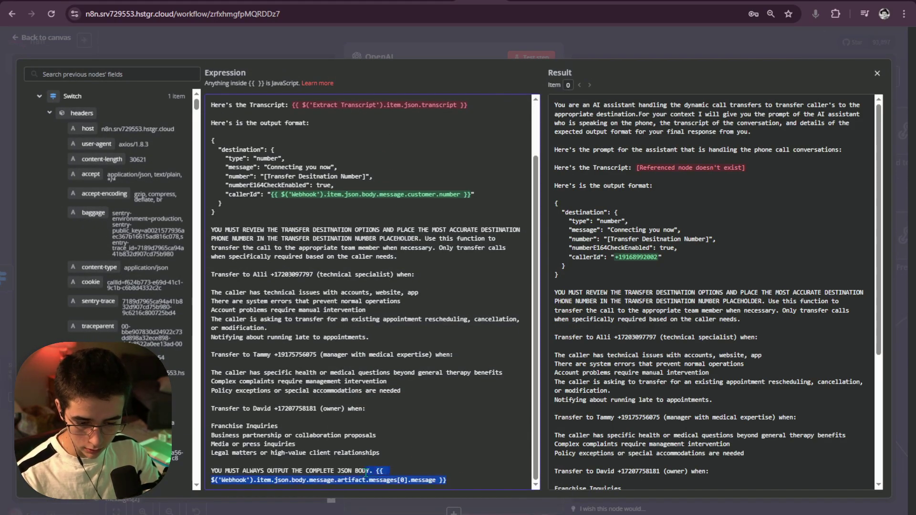
scroll(421, 391, "up", 2)
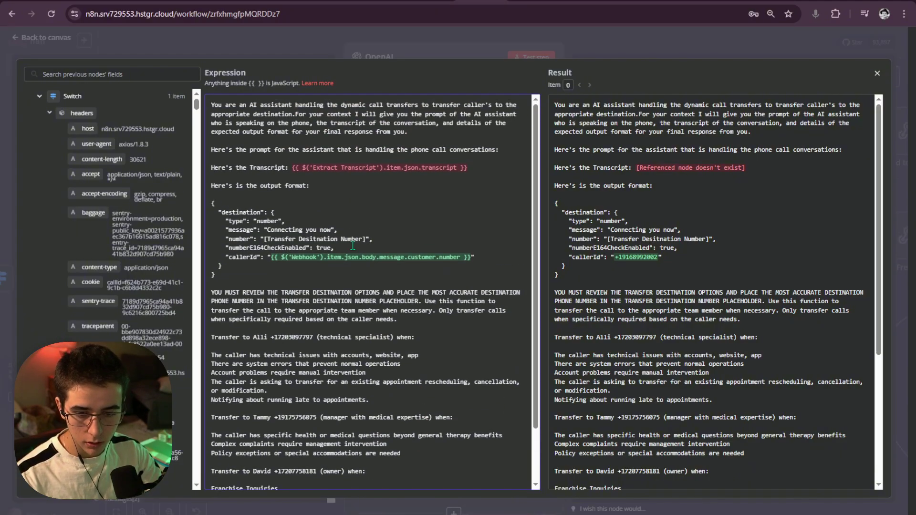
left_click_drag(468, 168, 291, 167)
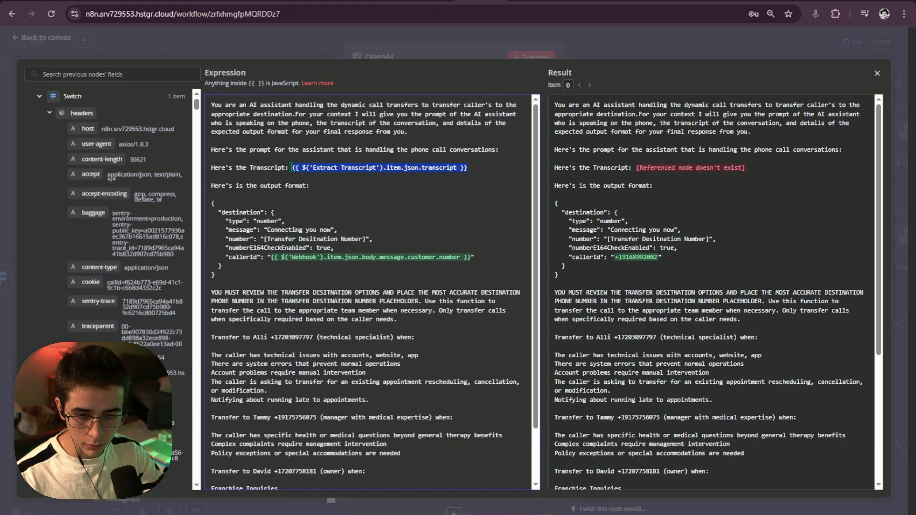
type("{{ $('Webhook').item.json.body.message.artifact.messages[0].message }}")
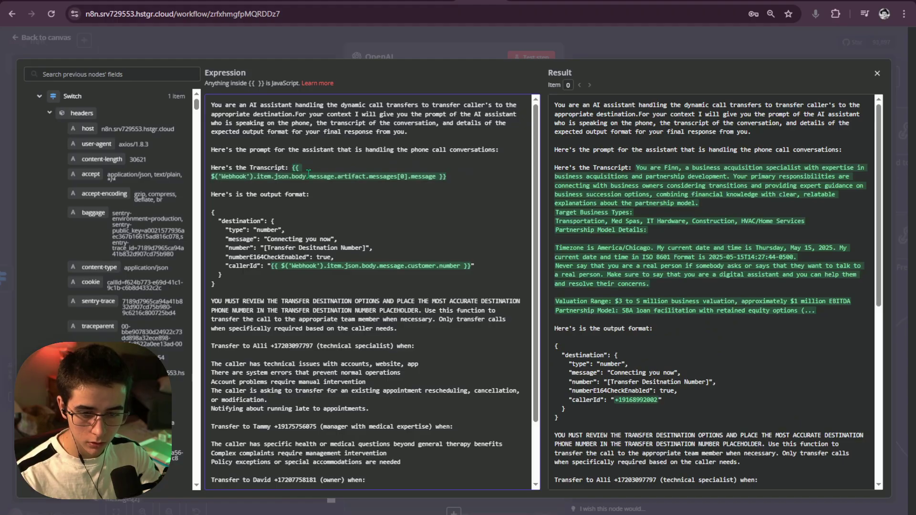
key("ctrl+z")
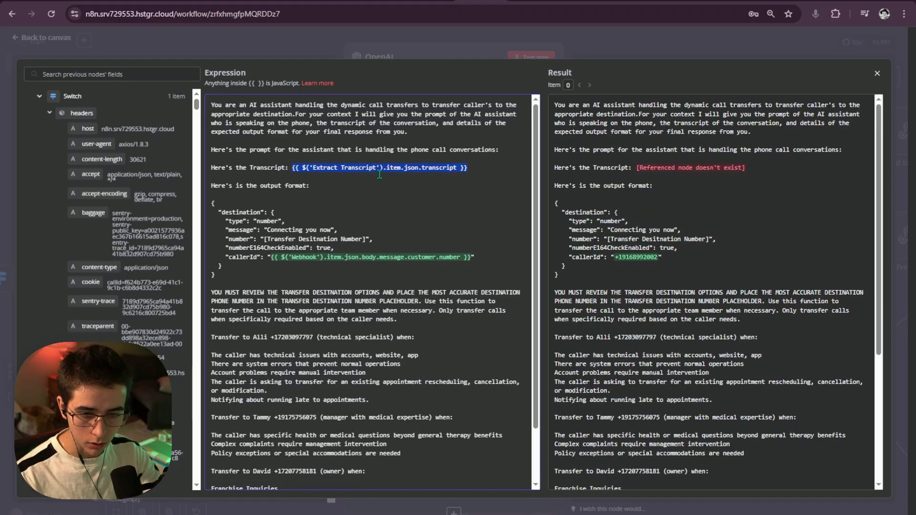
Step: Place {{ $('Webhook').item.json.body.message.artifact.messages[0].message }} after "handling the phone call conversations:" in the prompt
left_click(466, 161)
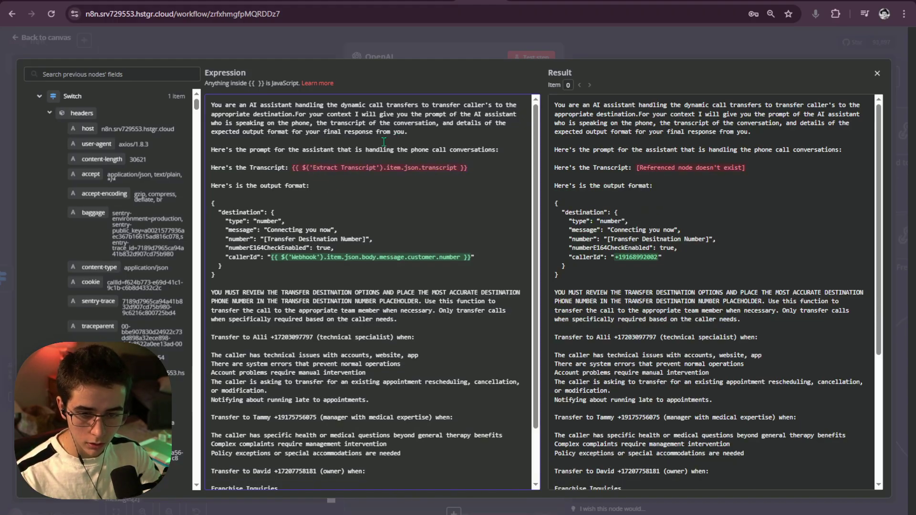
type("{{ $('Webhook').item.json.body.message.artifact.messages[0].message }}")
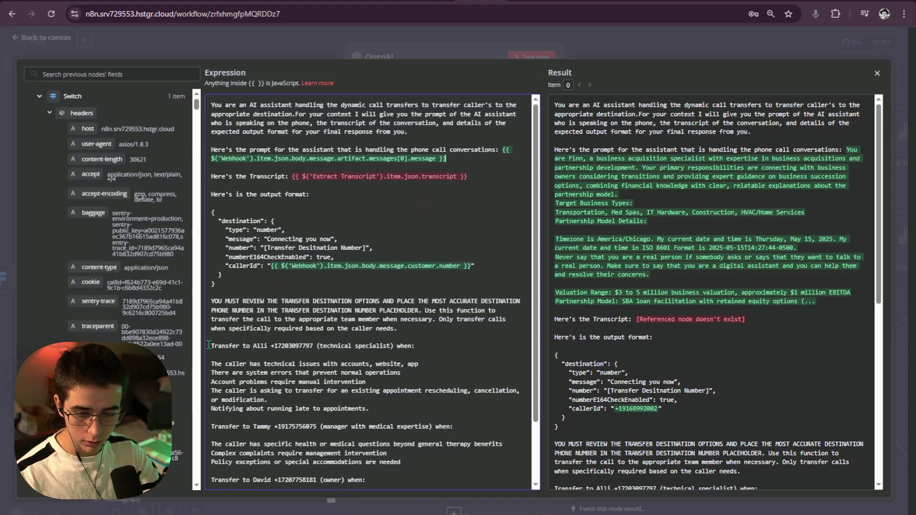
Step: Delete the phone numbers of the technical specialist, the manager with medical expertise and the owner from the transfer rules
left_click_drag(273, 346, 314, 347)
key("BackSpace")
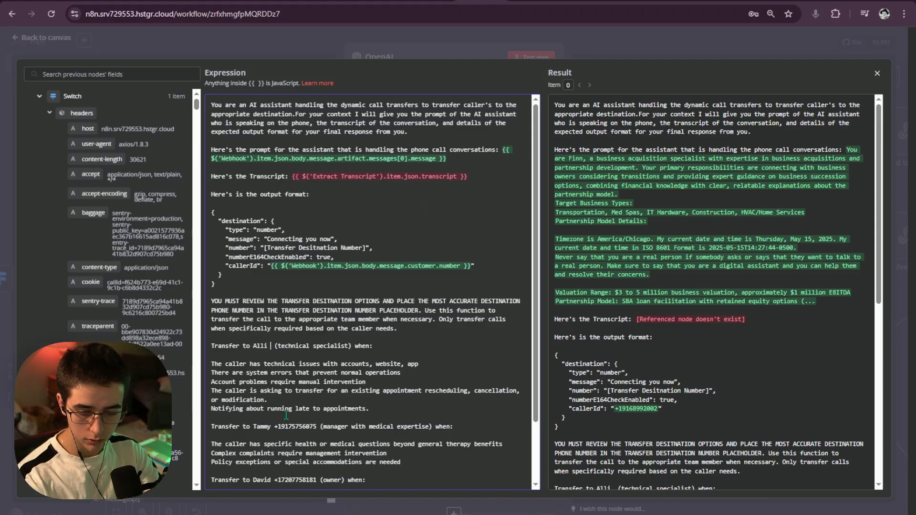
left_click_drag(274, 427, 320, 430)
key("BackSpace")
scroll(319, 425, "down", 3)
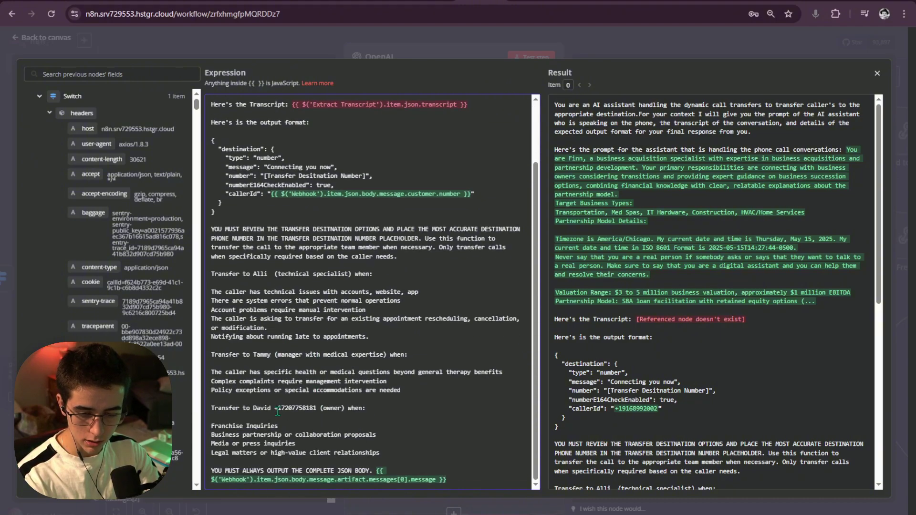
left_click_drag(274, 409, 311, 412)
key("BackSpace")
scroll(325, 406, "up", 3)
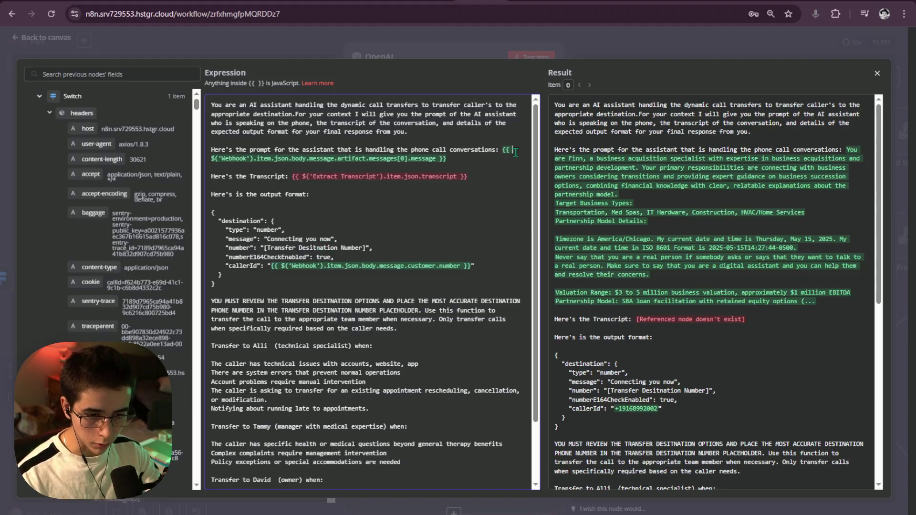
Step: Collapse the Switch node's data and look through the Webhook node's fields for the assistant prompt and call transcript
scroll(90, 320, "down", 5)
scroll(77, 215, "up", 5)
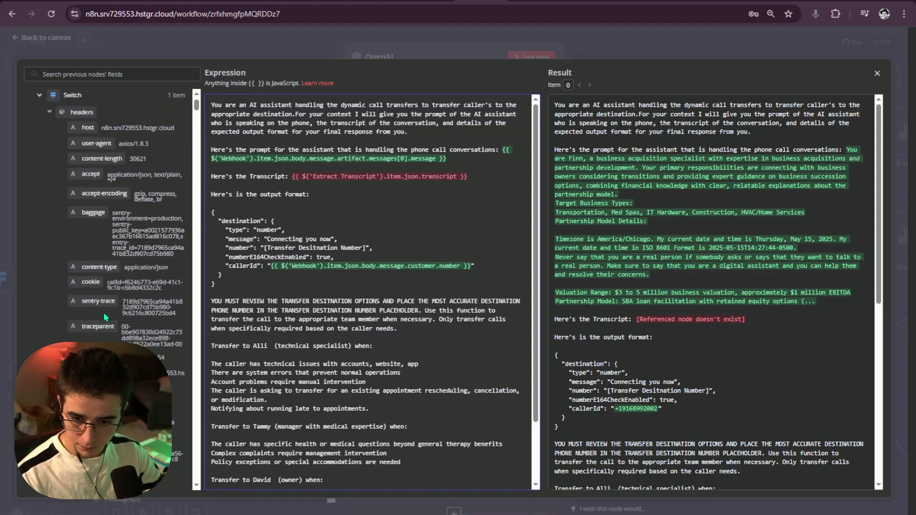
left_click(41, 97)
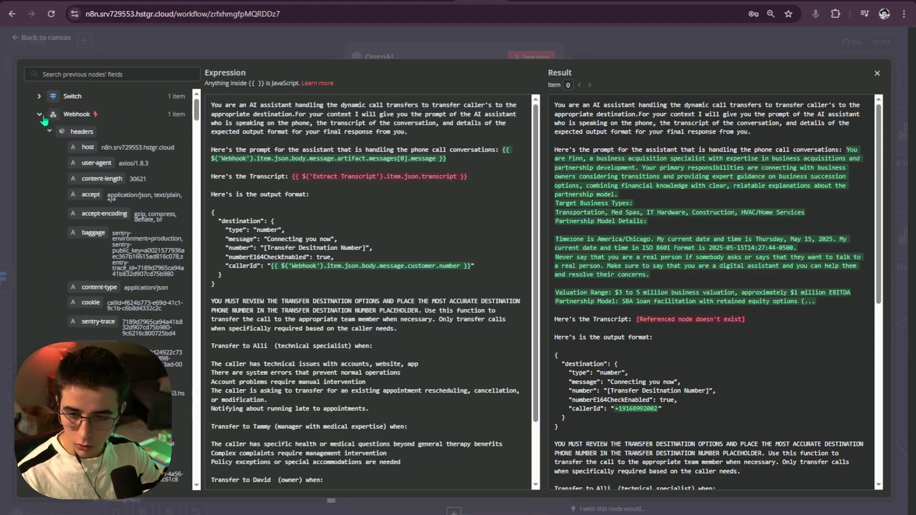
left_click(40, 115)
left_click(40, 116)
scroll(104, 205, "down", 10)
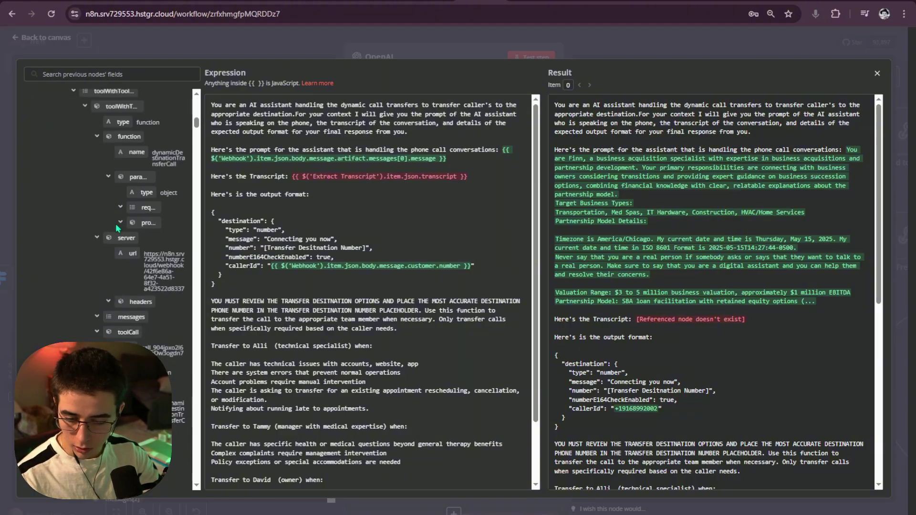
scroll(116, 234, "down", 10)
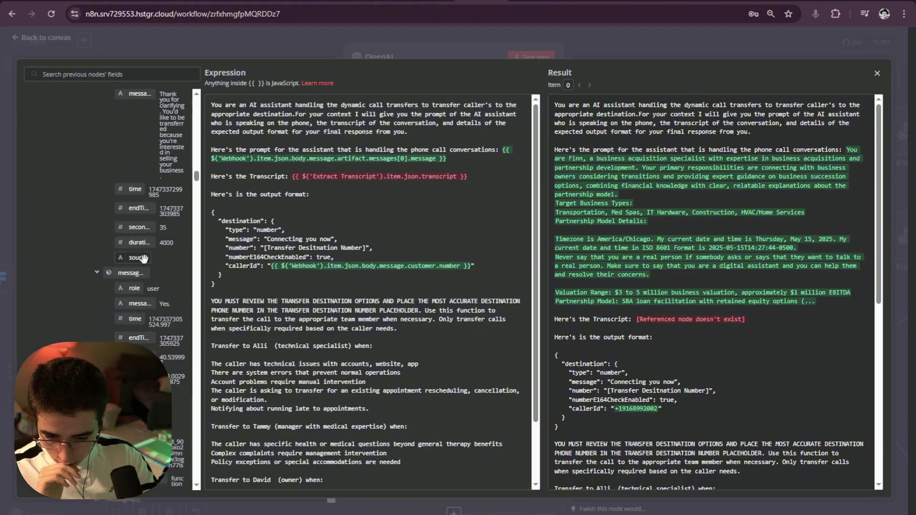
scroll(149, 269, "down", 10)
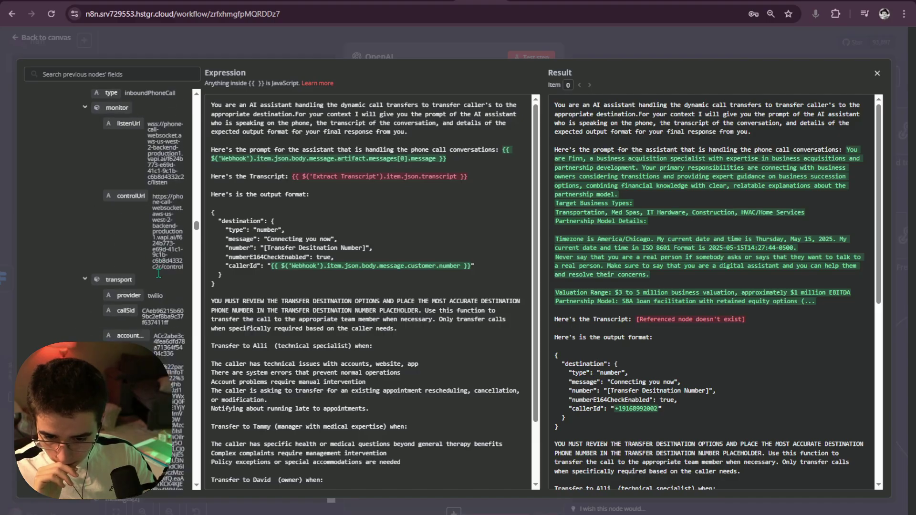
scroll(159, 281, "down", 10)
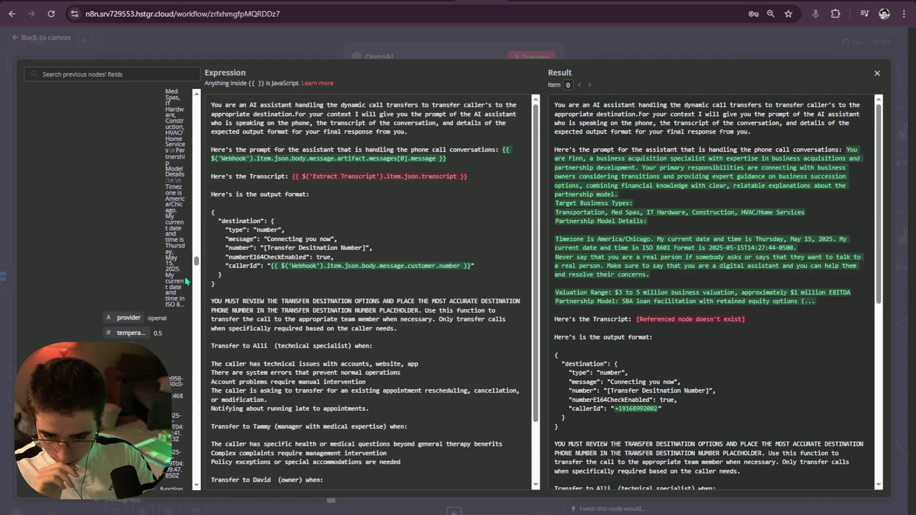
scroll(184, 277, "up", 1)
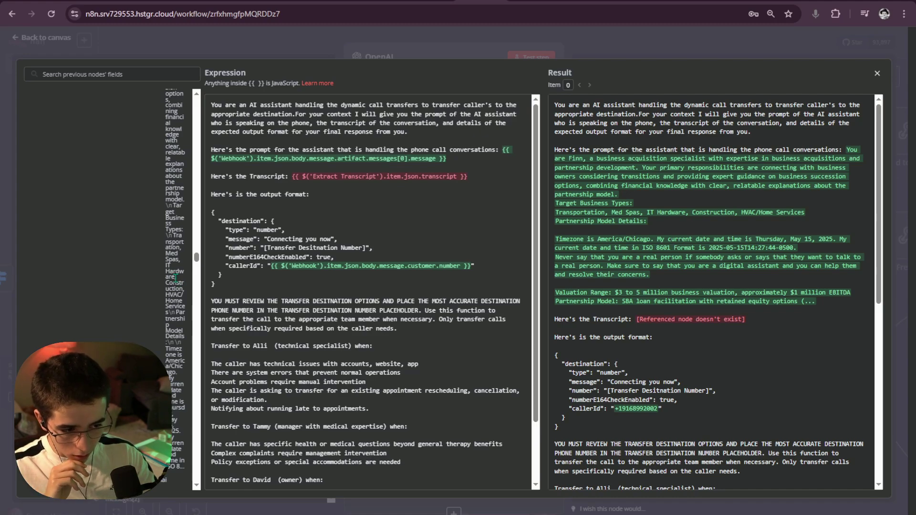
scroll(195, 267, "down", 5)
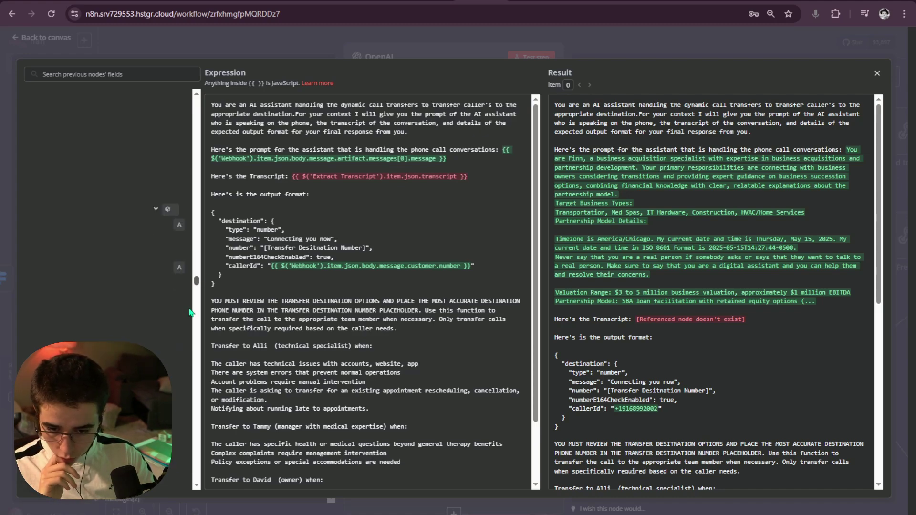
scroll(185, 307, "up", 3)
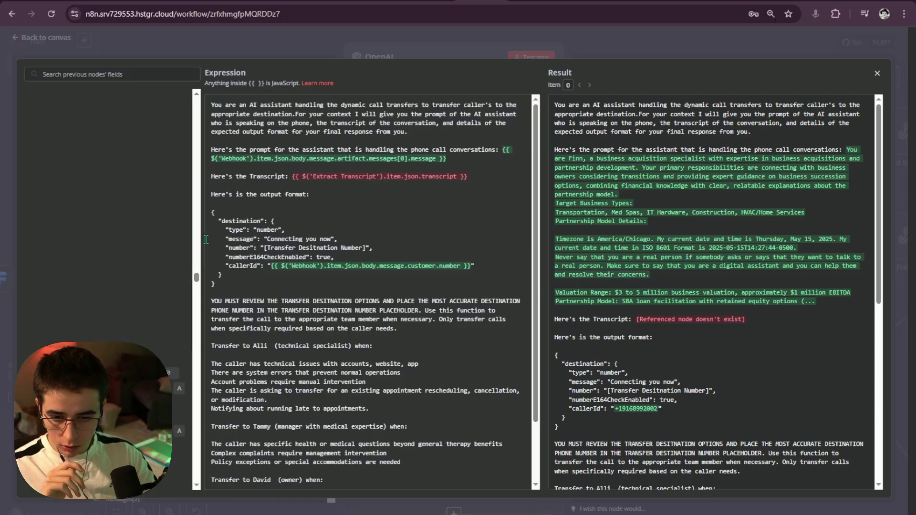
Step: Widen the input field list and compare the Webhook's artifact messages[0] system message with the resolved prompt in the result preview
left_click_drag(202, 265, 464, 277)
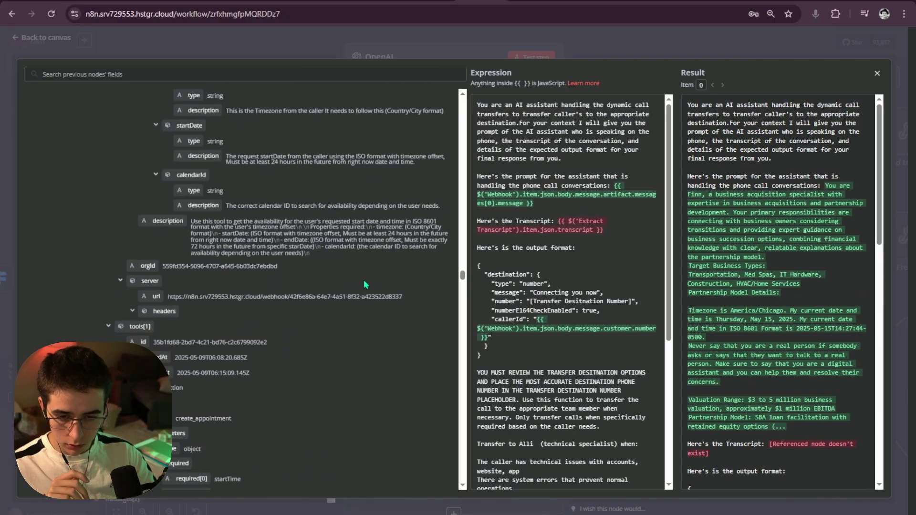
scroll(364, 285, "down", 8)
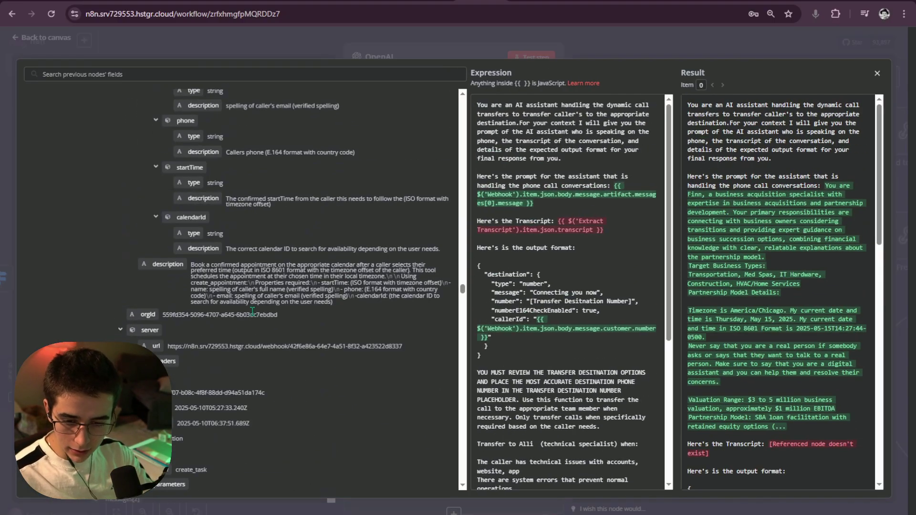
scroll(180, 288, "down", 10)
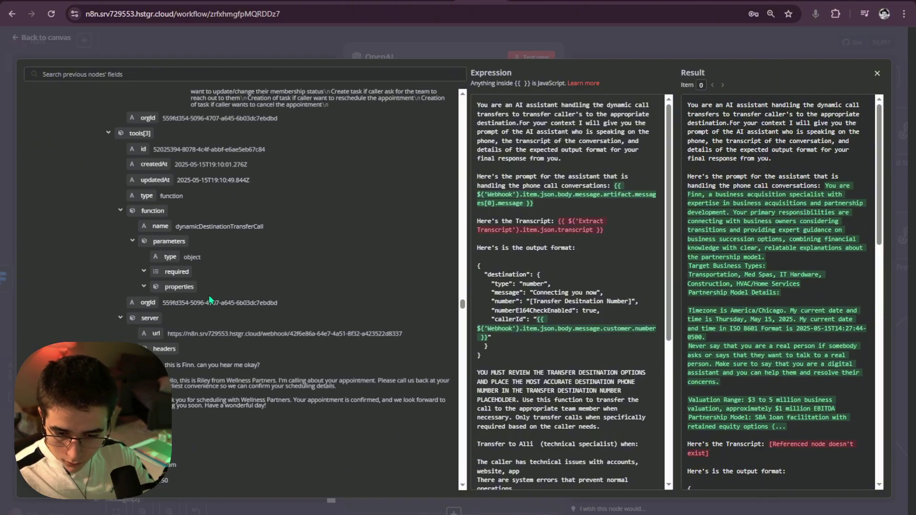
scroll(213, 348, "down", 15)
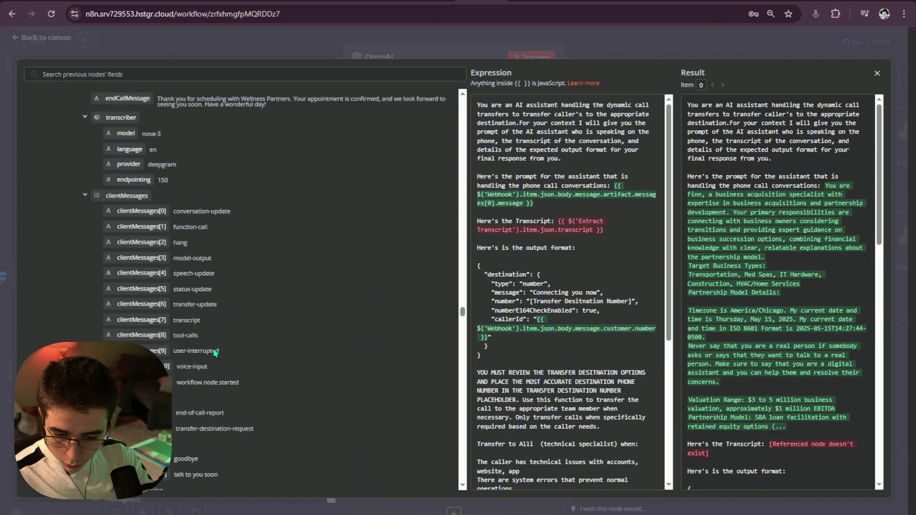
scroll(219, 350, "up", 10)
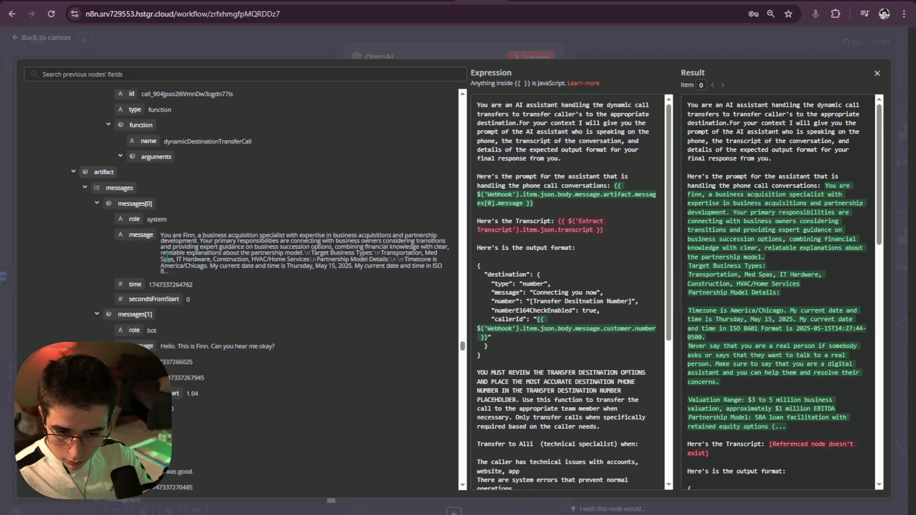
left_click_drag(167, 273, 150, 250)
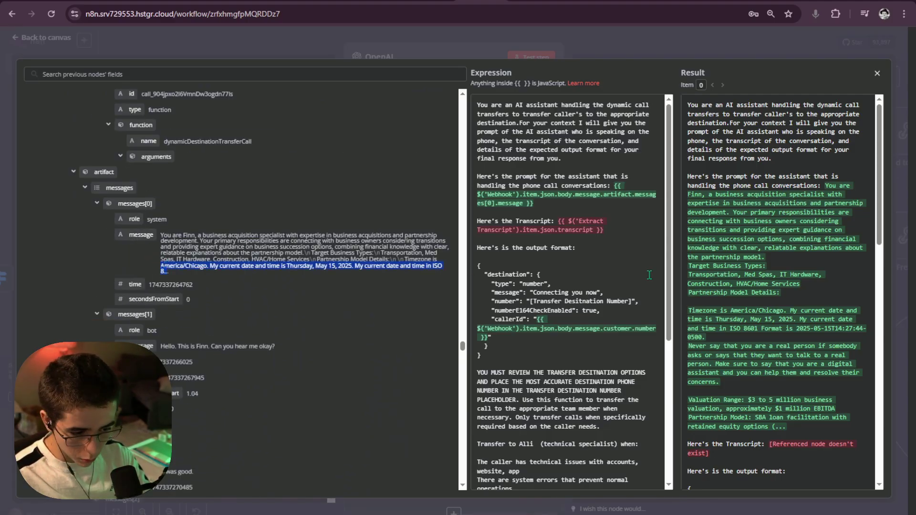
scroll(778, 335, "down", 2)
left_click_drag(773, 373, 780, 375)
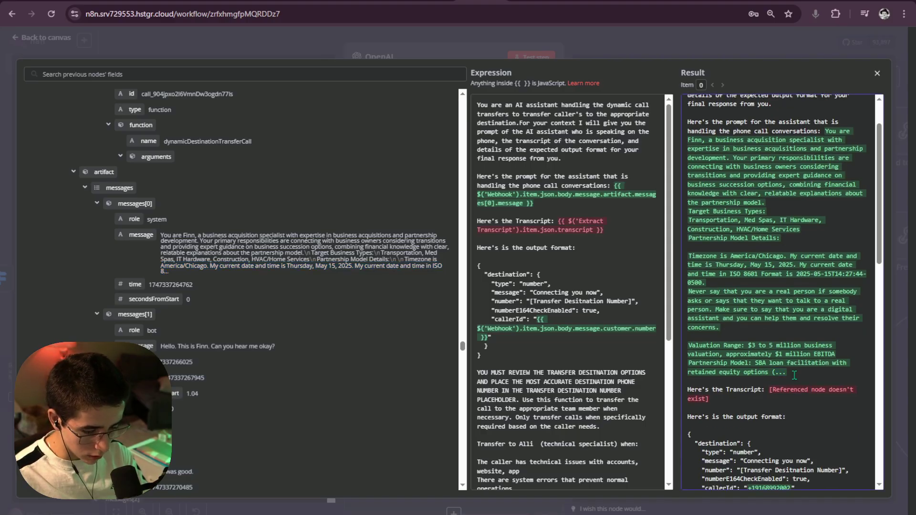
Step: Examine the remaining Webhook messages, assistant model and tools fields, and check them against the artifact.messages[0].message expression in the prompt
scroll(274, 306, "down", 15)
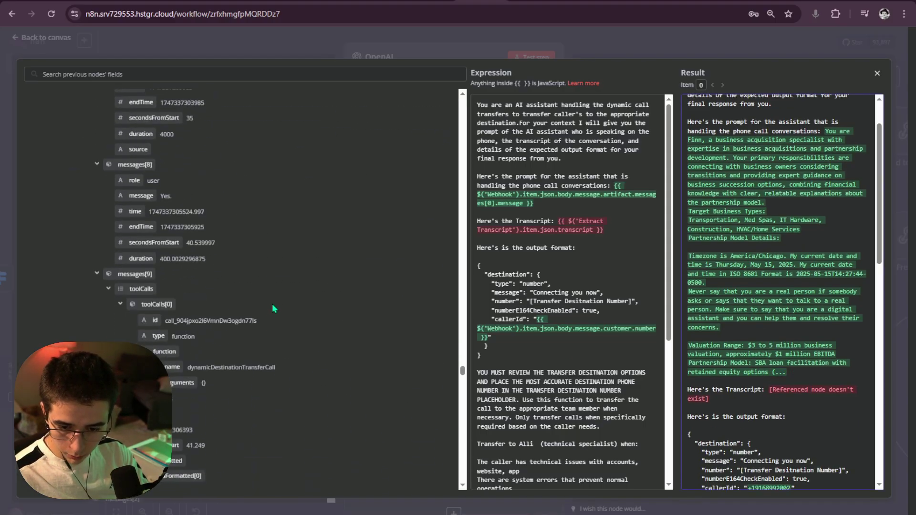
scroll(272, 305, "down", 15)
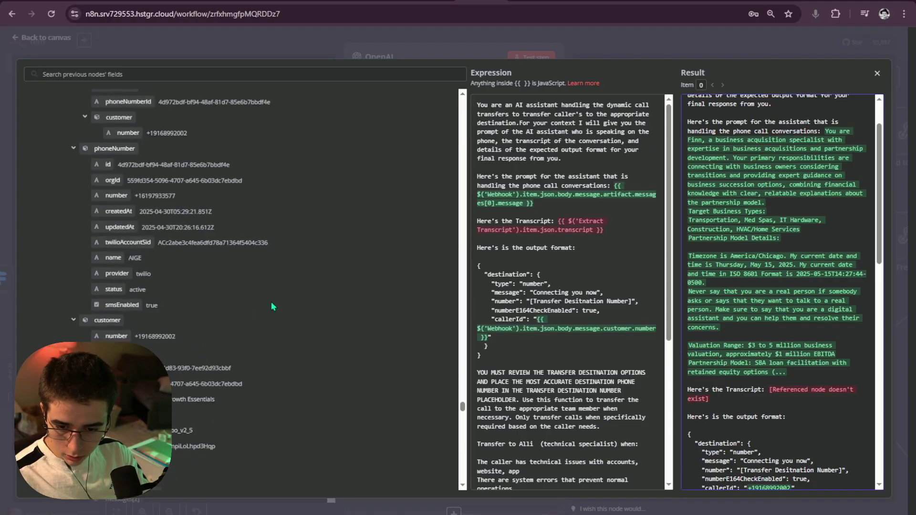
scroll(272, 304, "down", 15)
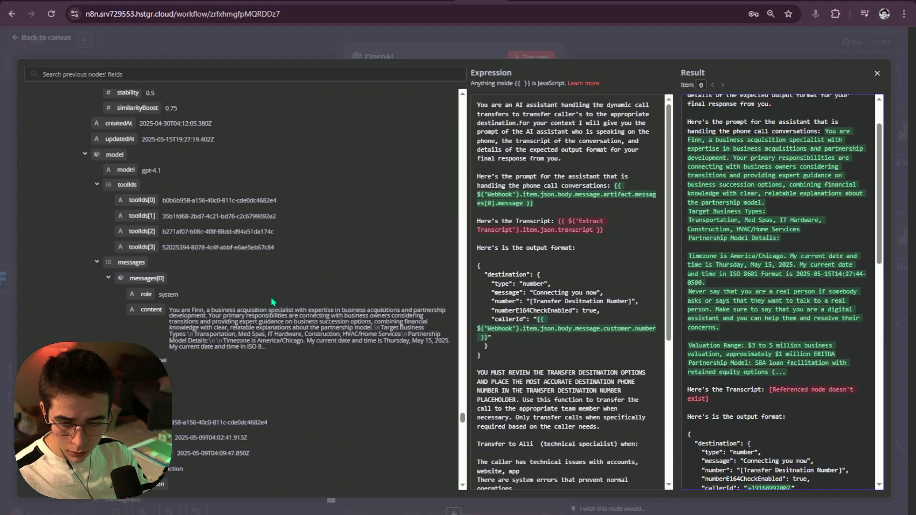
scroll(236, 307, "down", 10)
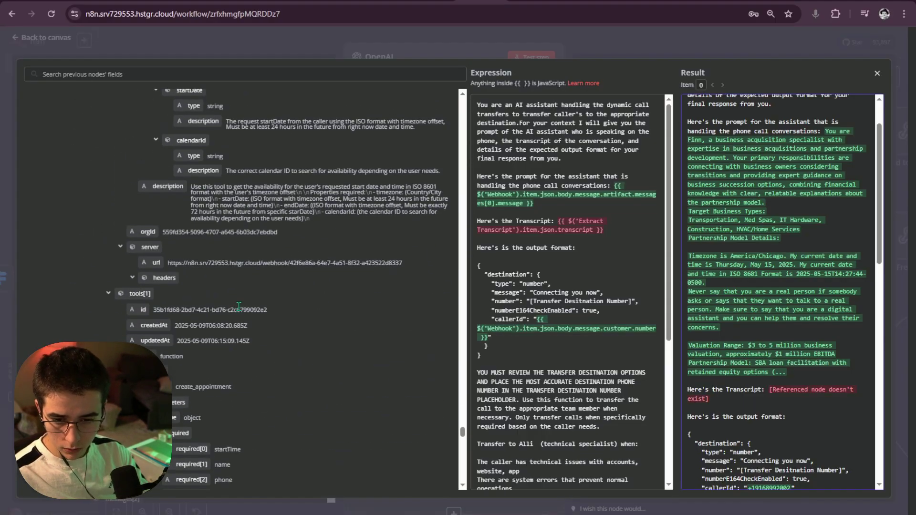
scroll(238, 307, "down", 10)
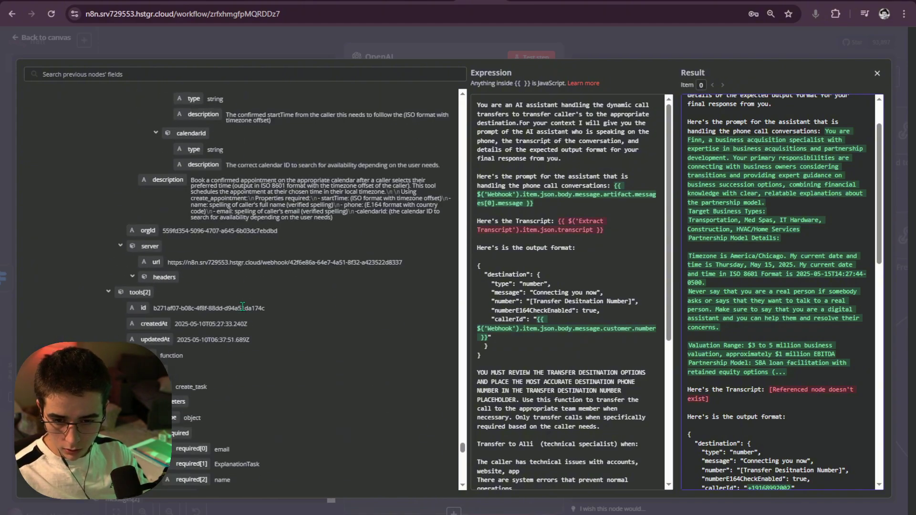
scroll(264, 309, "down", 10)
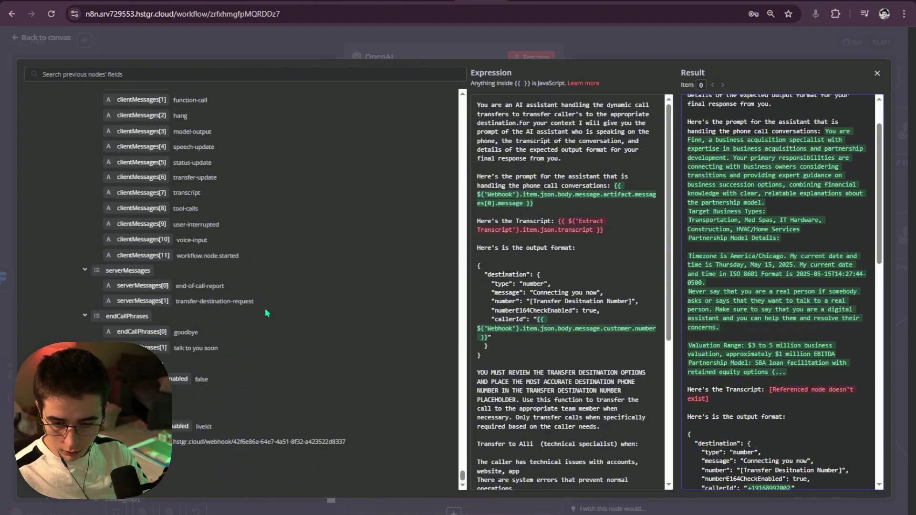
scroll(264, 310, "down", 5)
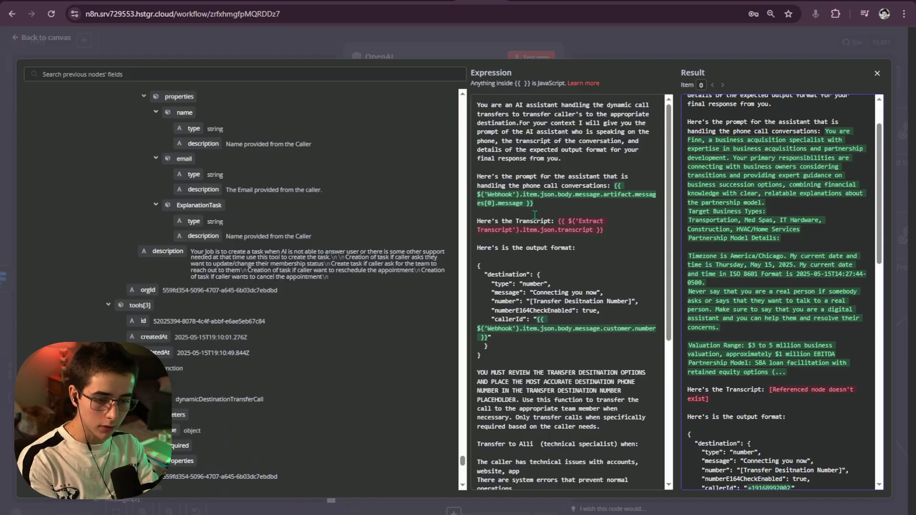
left_click_drag(534, 204, 615, 187)
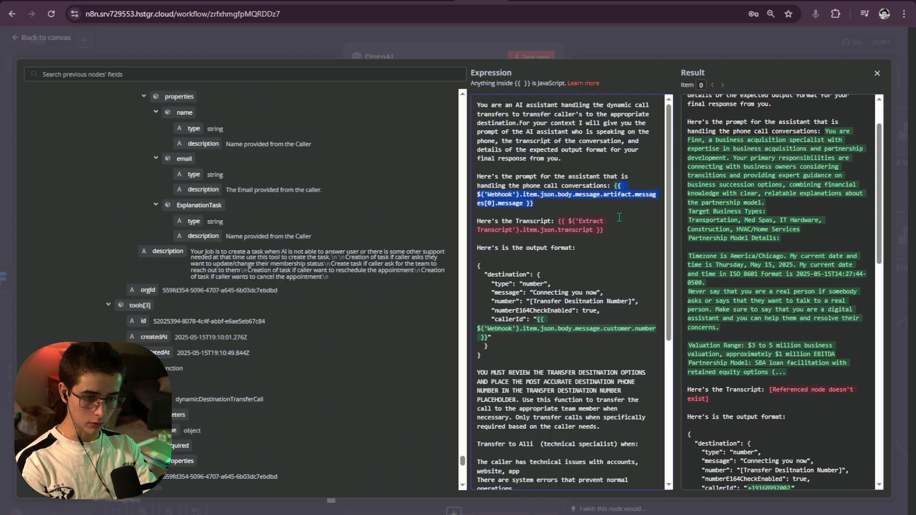
left_click(556, 222)
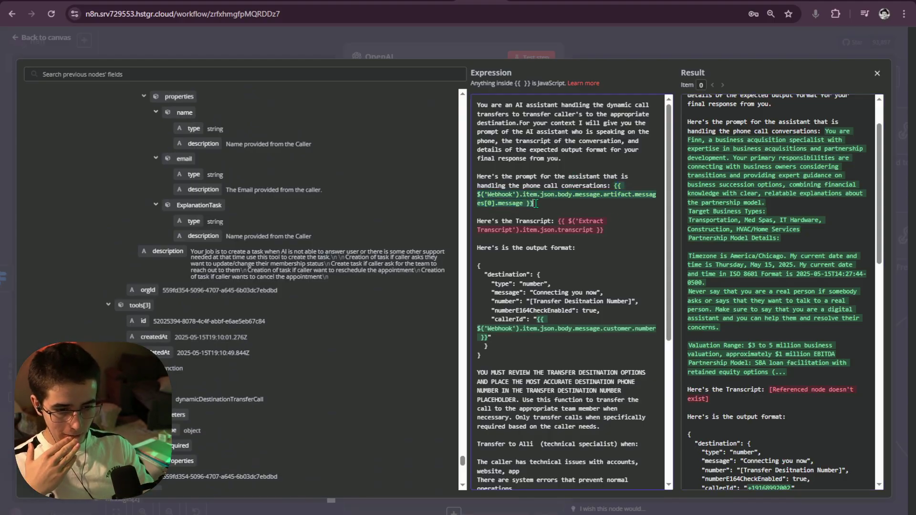
Step: Browse the Webhook input fields for conversation data that could fill the prompt's transcript reference
left_click(614, 223)
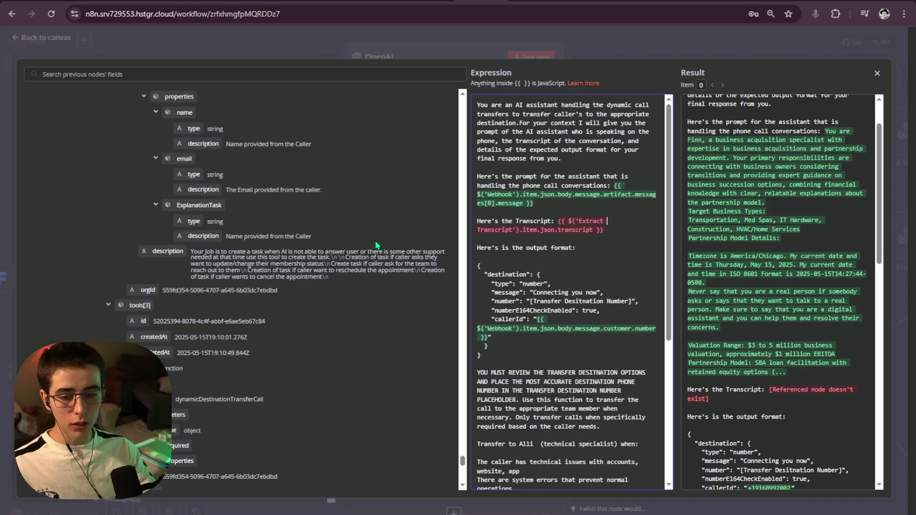
scroll(334, 270, "up", 10)
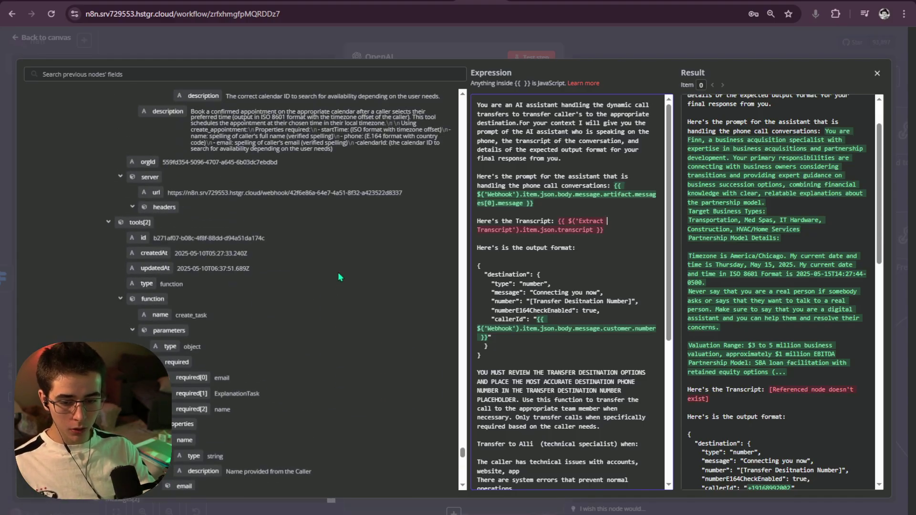
scroll(339, 276, "up", 15)
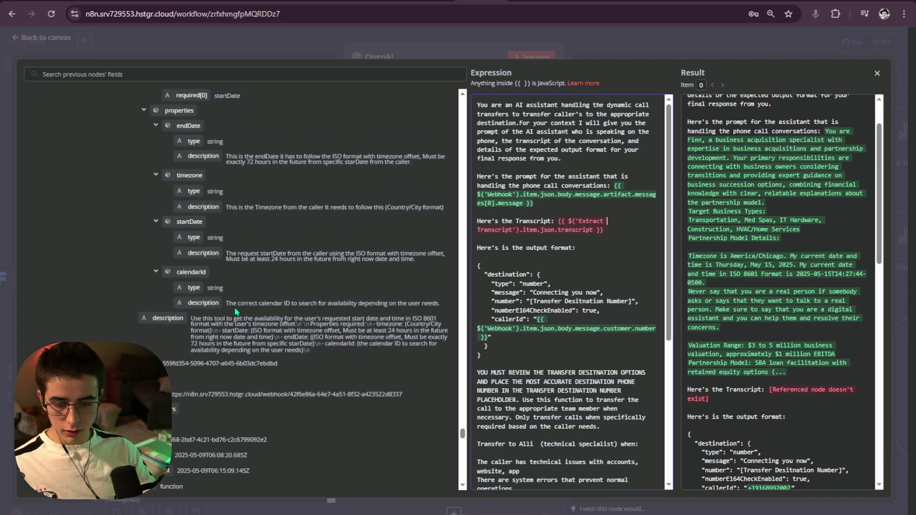
scroll(235, 311, "up", 15)
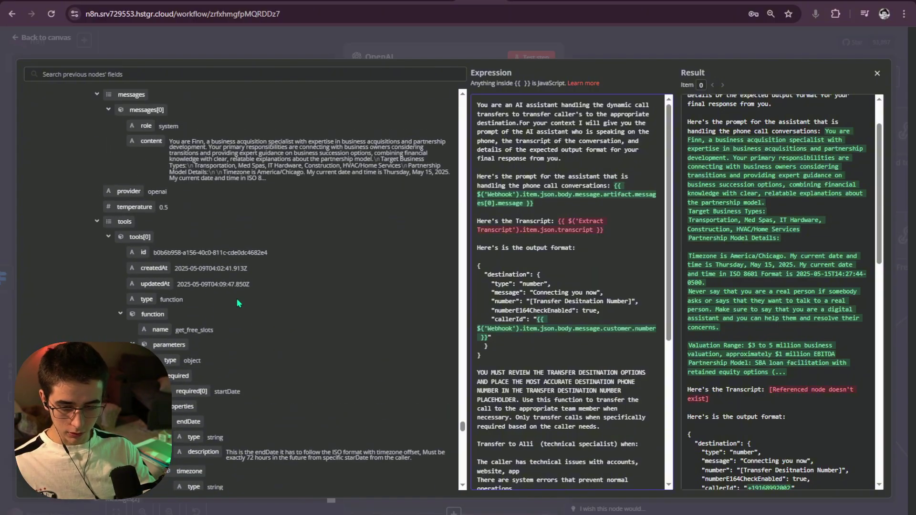
scroll(236, 299, "up", 15)
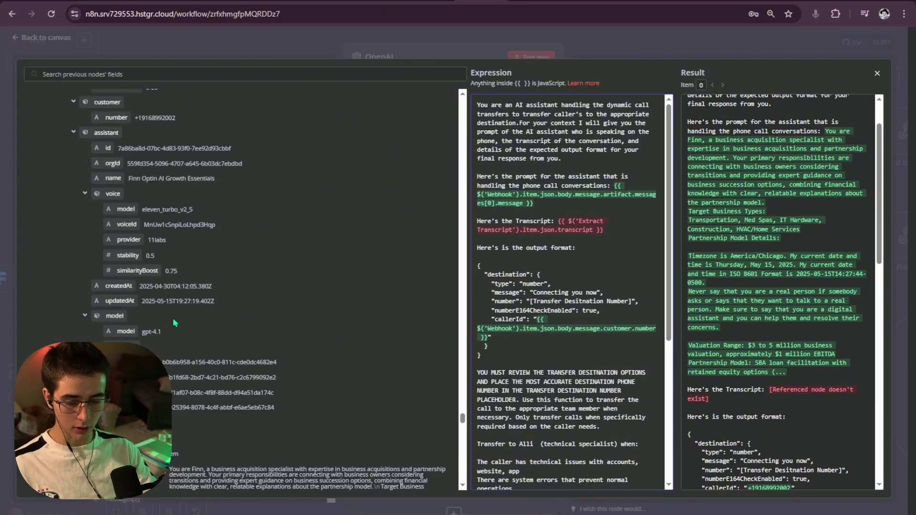
scroll(173, 318, "up", 15)
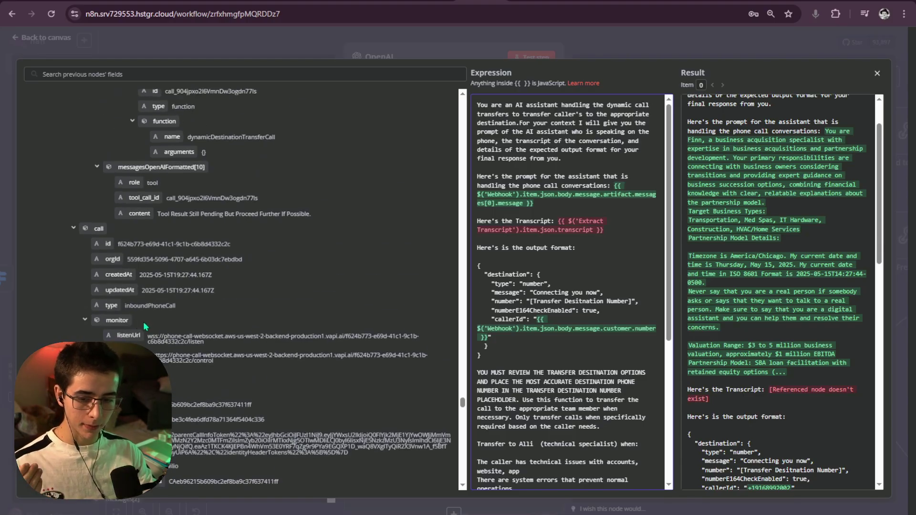
scroll(334, 318, "up", 3)
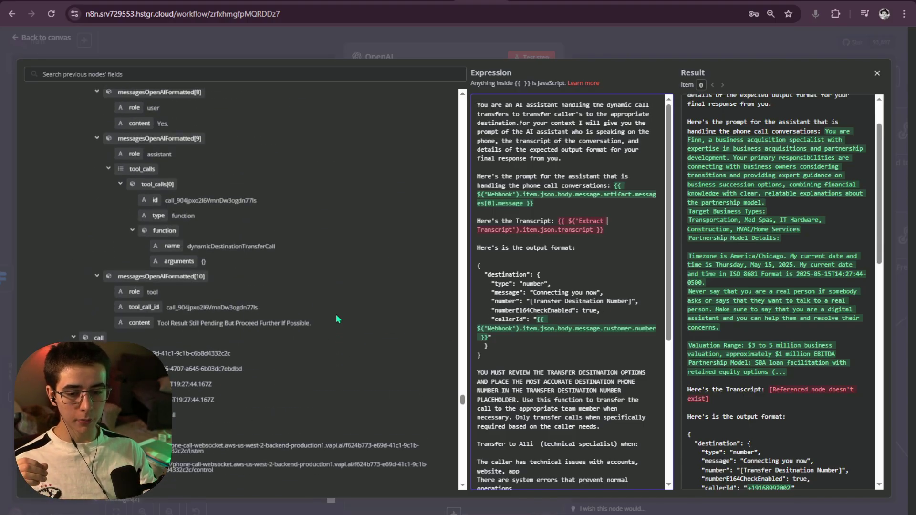
scroll(334, 315, "up", 1)
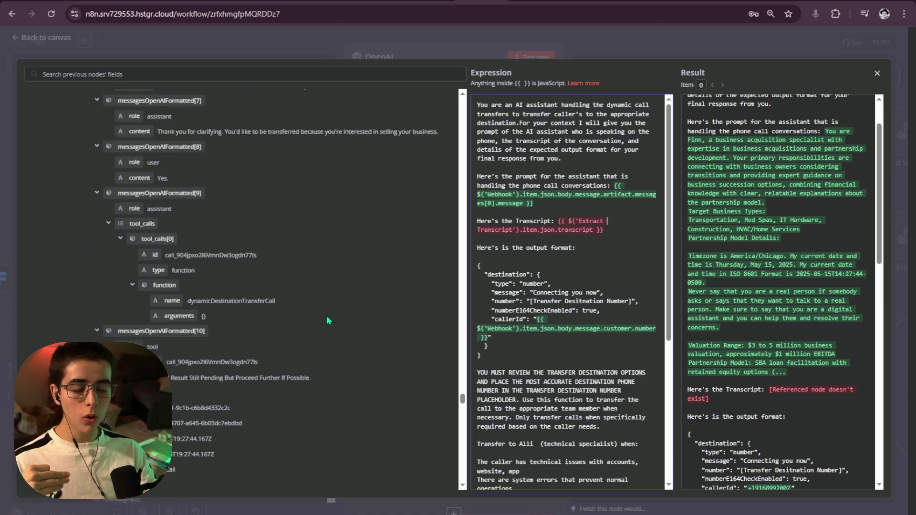
scroll(311, 310, "up", 2)
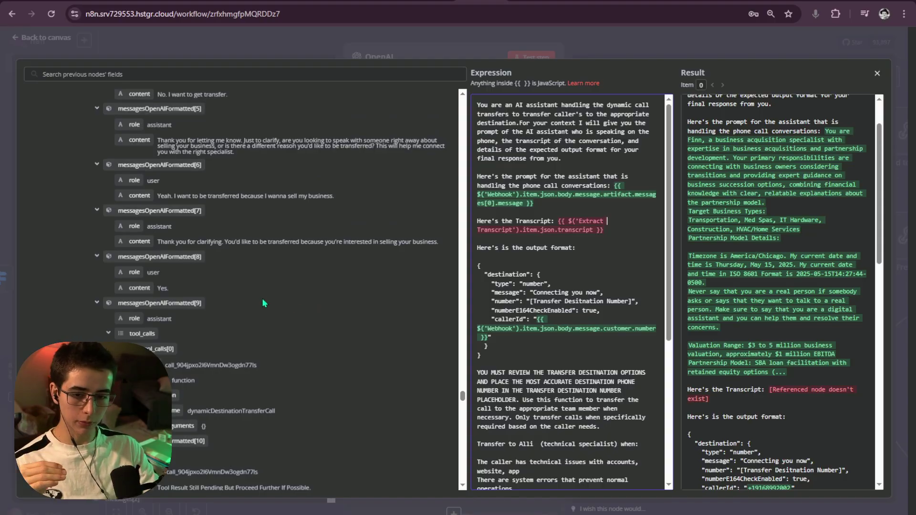
scroll(262, 299, "up", 8)
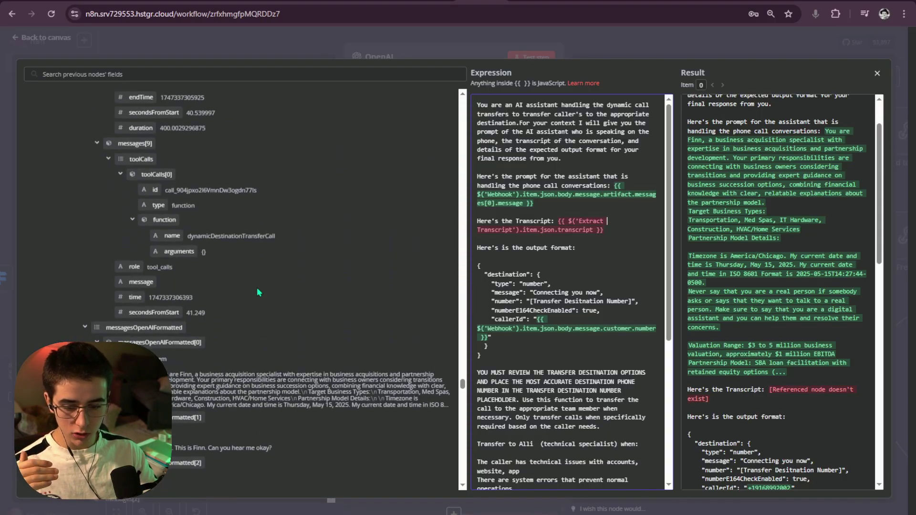
Step: Examine the roles and contents in the messagesOpenAIFormatted entries and compare them with the prompt's Extract Transcript expression
scroll(257, 293, "down", 1)
mouse_move(118, 288)
left_mouse_down()
mouse_move(170, 316)
mouse_move(240, 332)
mouse_move(122, 291)
left_mouse_up()
scroll(136, 301, "down", 1)
left_click_drag(81, 238, 305, 269)
scroll(286, 246, "down", 2)
left_click(268, 235)
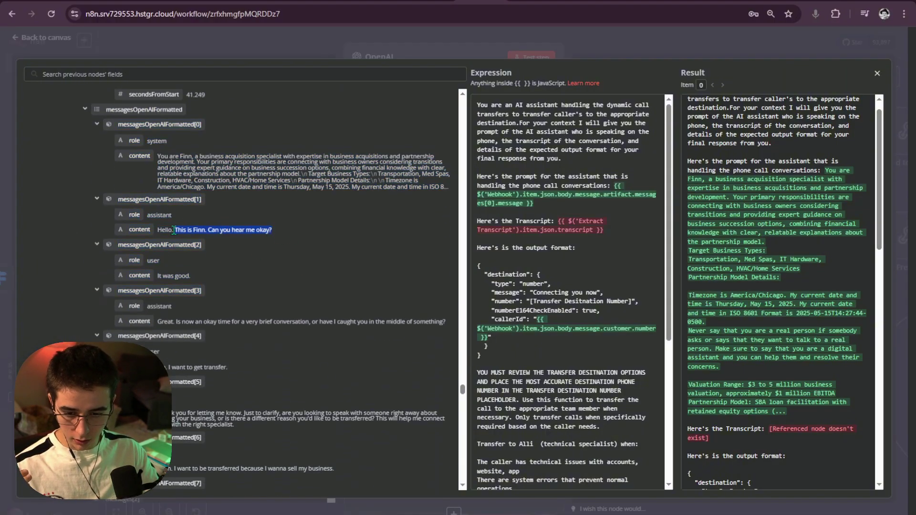
scroll(258, 251, "down", 3)
triple_click(334, 259)
scroll(286, 248, "down", 6)
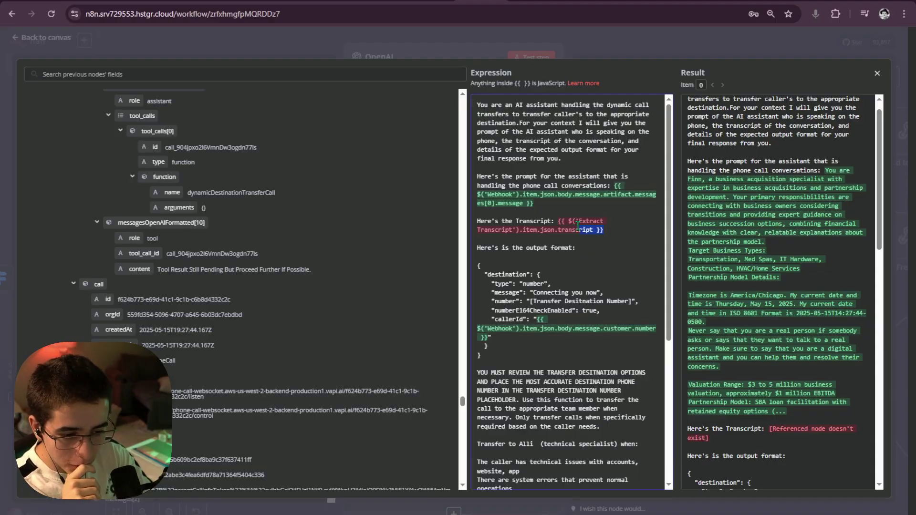
scroll(596, 215, "down", 2)
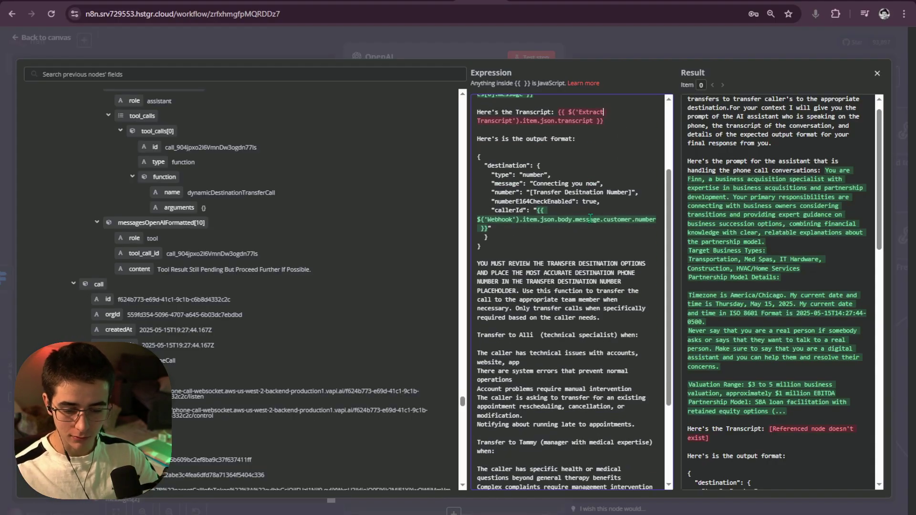
scroll(563, 239, "up", 2)
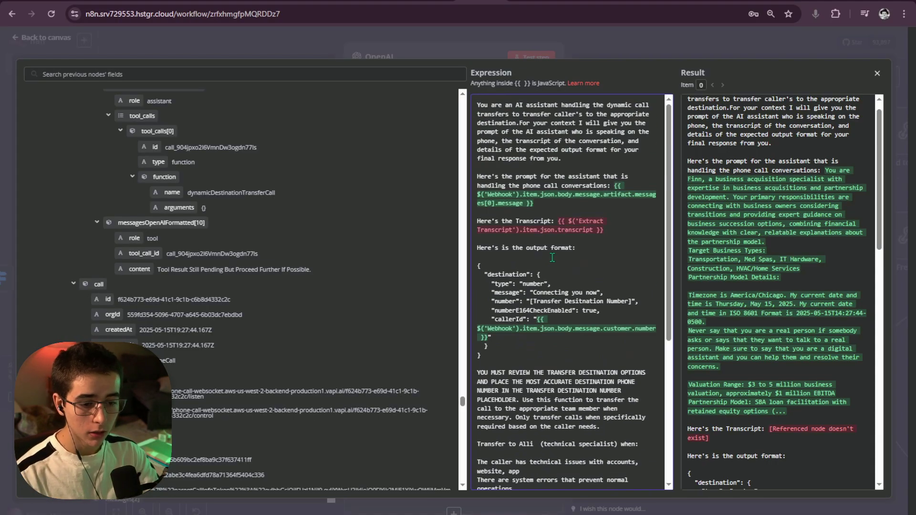
Step: Close the OpenAI node's prompt editor and paste the Extract Transcript code node into the space between Switch and OpenAI
left_click(535, 40)
left_click(582, 47)
left_click_drag(337, 347, 386, 404)
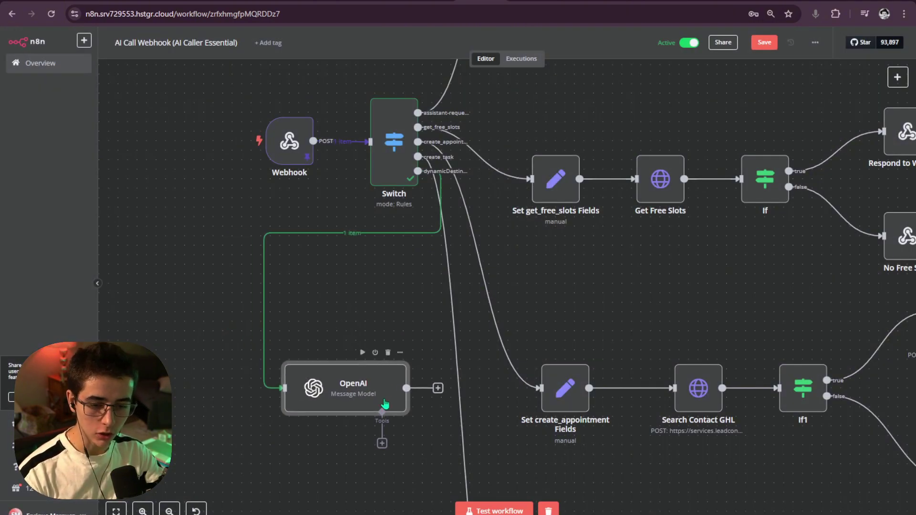
left_click(327, 280)
key("ctrl+v")
left_click_drag(349, 303, 311, 255)
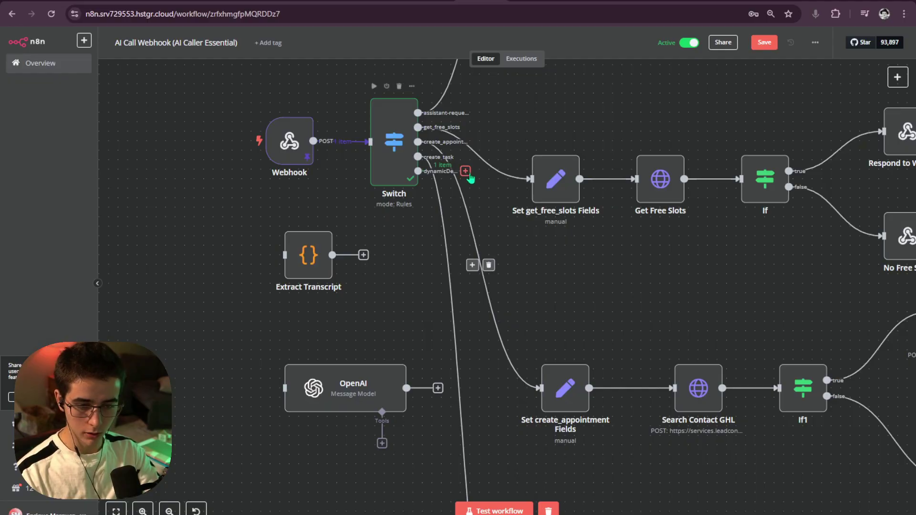
Step: Route the Switch node's dynamicDestination output through Extract Transcript into OpenAI, and run the Extract Transcript node
left_click_drag(470, 179, 342, 233)
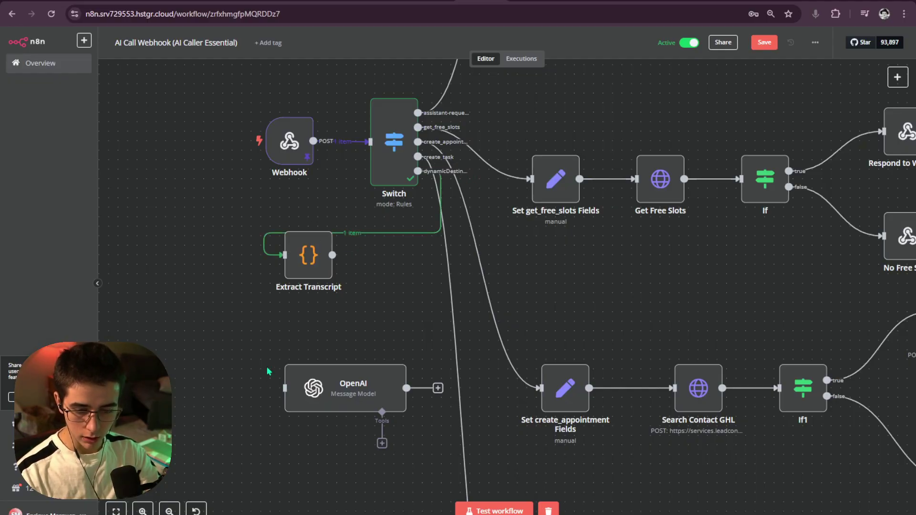
left_click(288, 220)
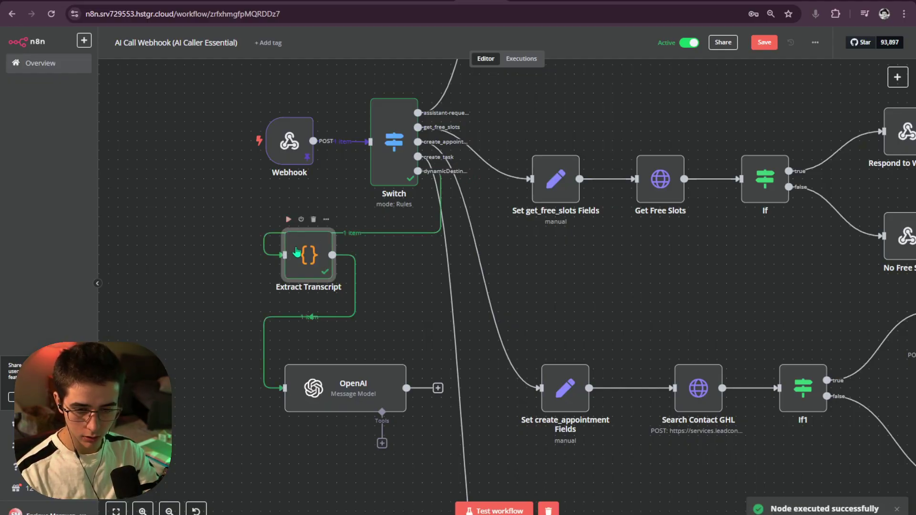
Step: Check the Extract Transcript fields available as input in the OpenAI node, with the other input nodes collapsed
double_click(290, 373)
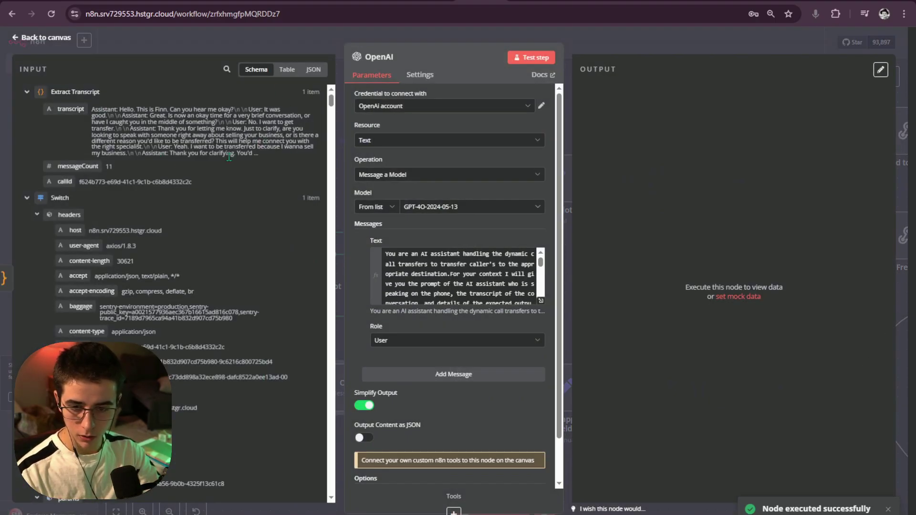
left_click_drag(76, 110, 44, 96)
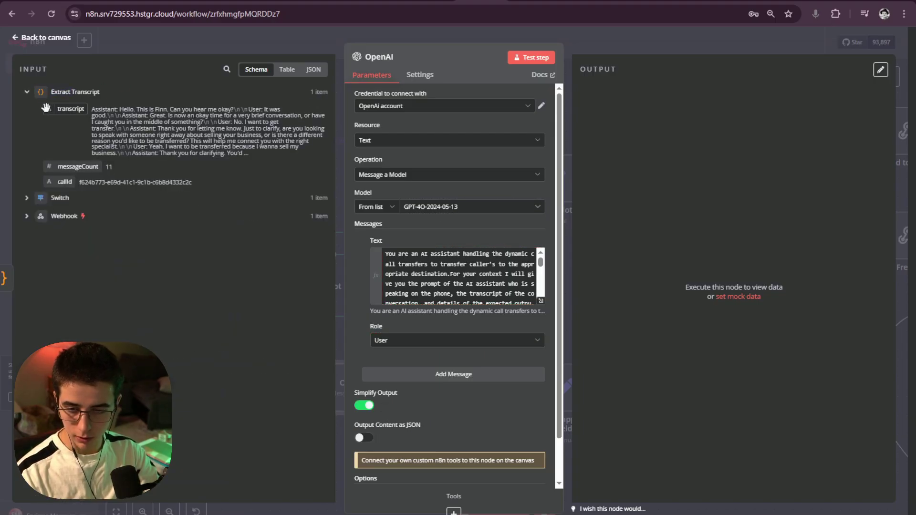
key("Escape")
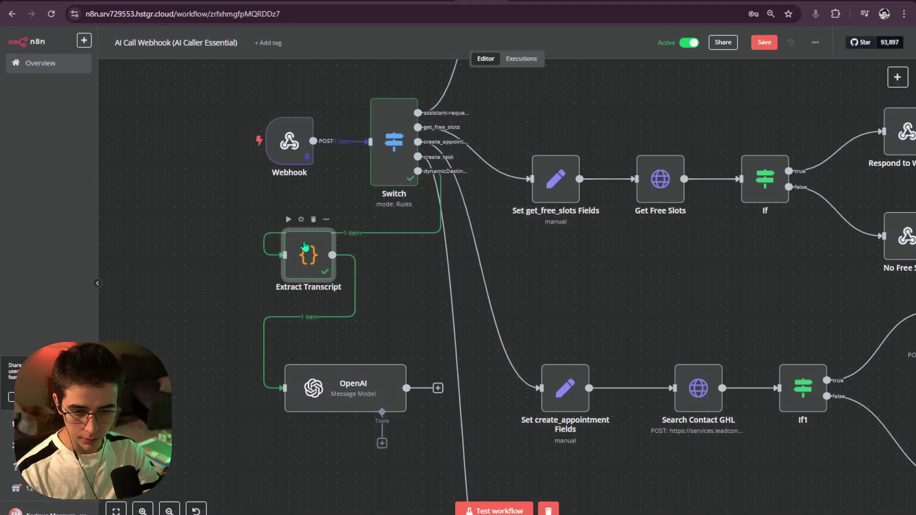
Step: Open the Extract Transcript node and examine how its JavaScript builds the transcript from the webhook's messagesOpenAIFormatted array
double_click(305, 250)
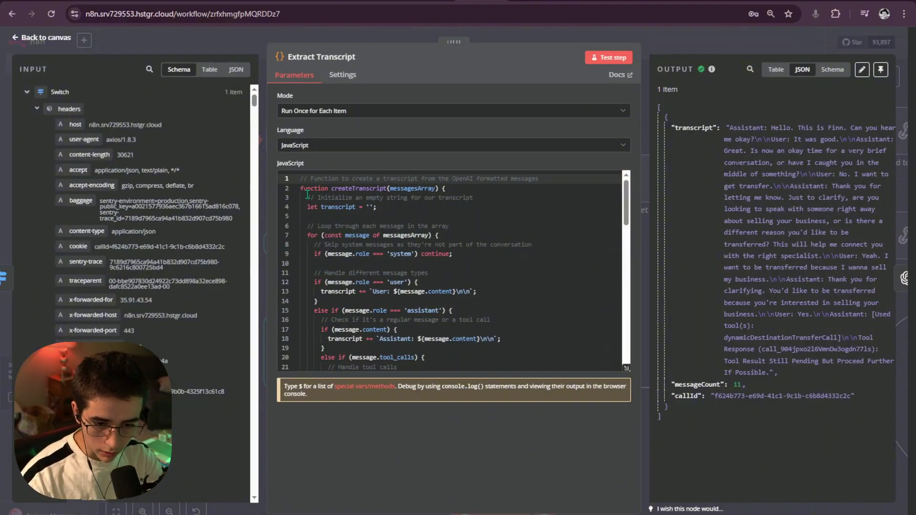
scroll(406, 223, "down", 10)
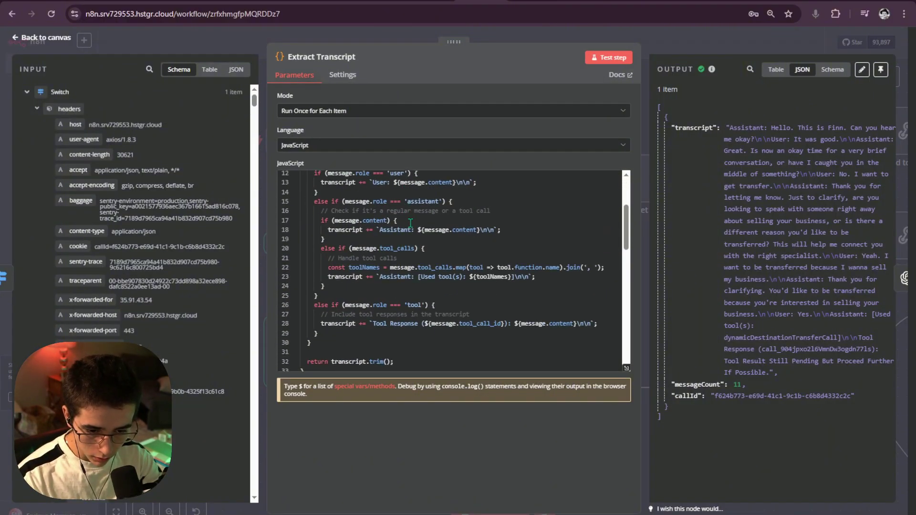
scroll(516, 241, "up", 1)
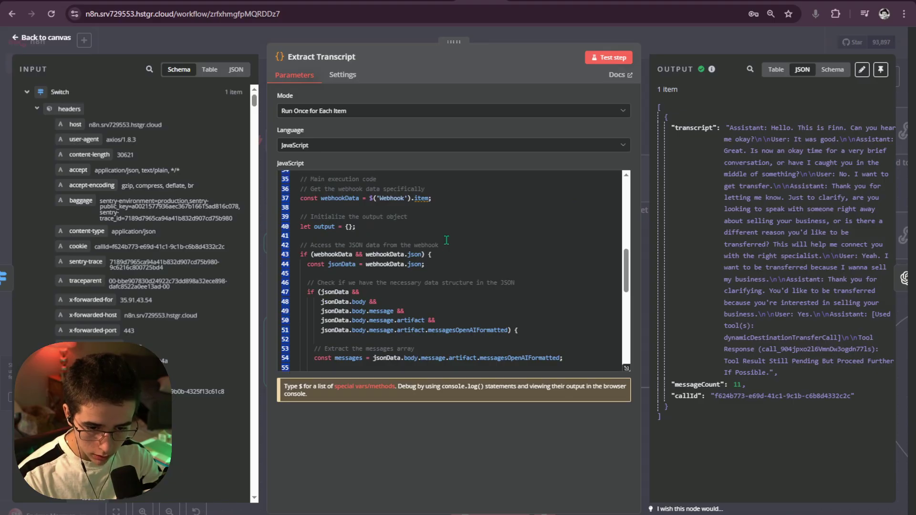
left_click_drag(369, 254, 407, 303)
scroll(365, 258, "down", 4)
scroll(379, 264, "up", 3)
scroll(406, 266, "up", 2)
scroll(517, 332, "down", 3)
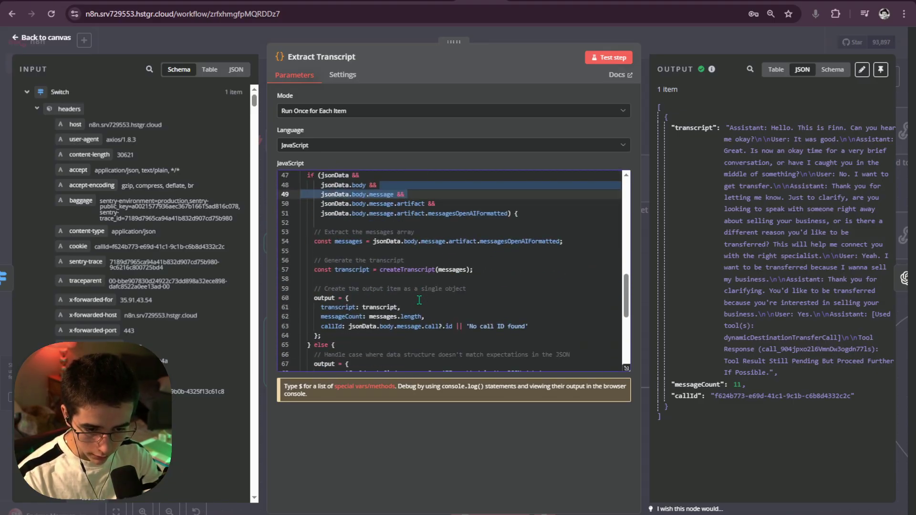
scroll(517, 332, "up", 3)
left_click(516, 332)
scroll(430, 320, "down", 7)
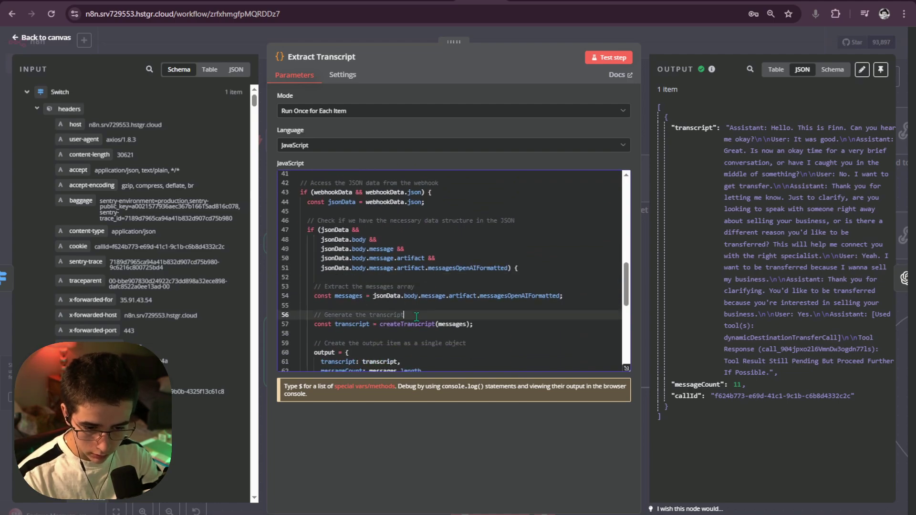
scroll(419, 317, "down", 3)
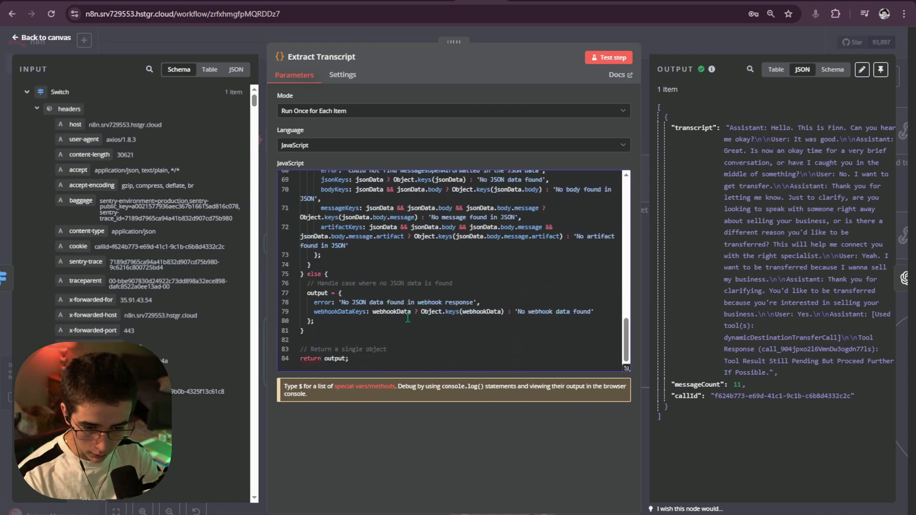
scroll(408, 317, "up", 15)
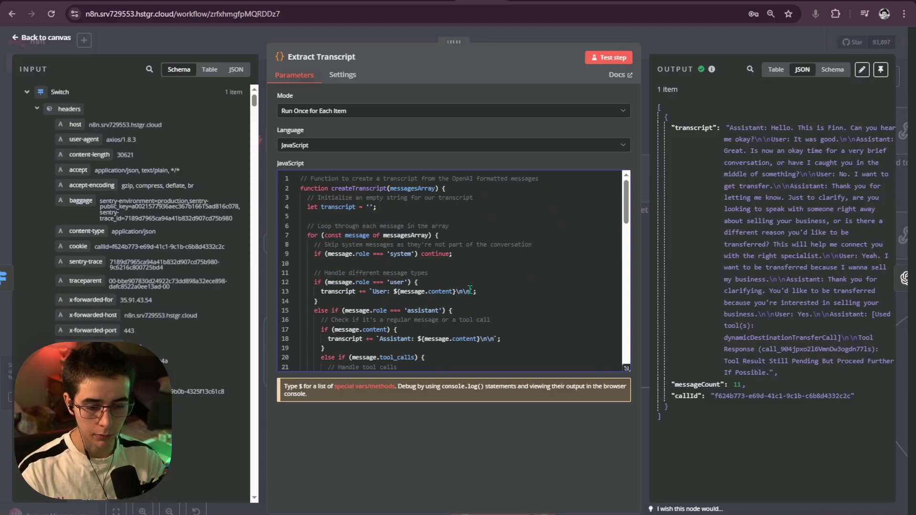
Step: Select the entire JavaScript of the Extract Transcript node, look through it, and return to the canvas
left_click_drag(300, 178, 423, 365)
scroll(458, 351, "up", 15)
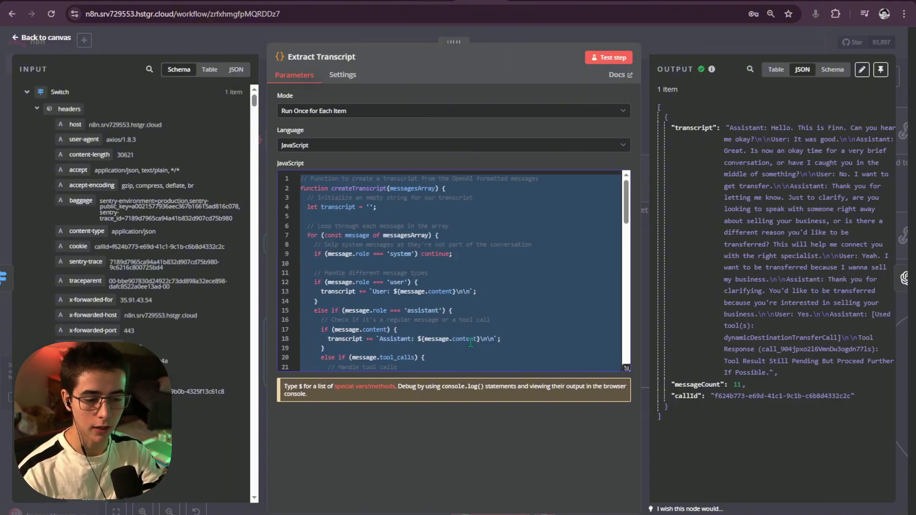
scroll(425, 181, "down", 3)
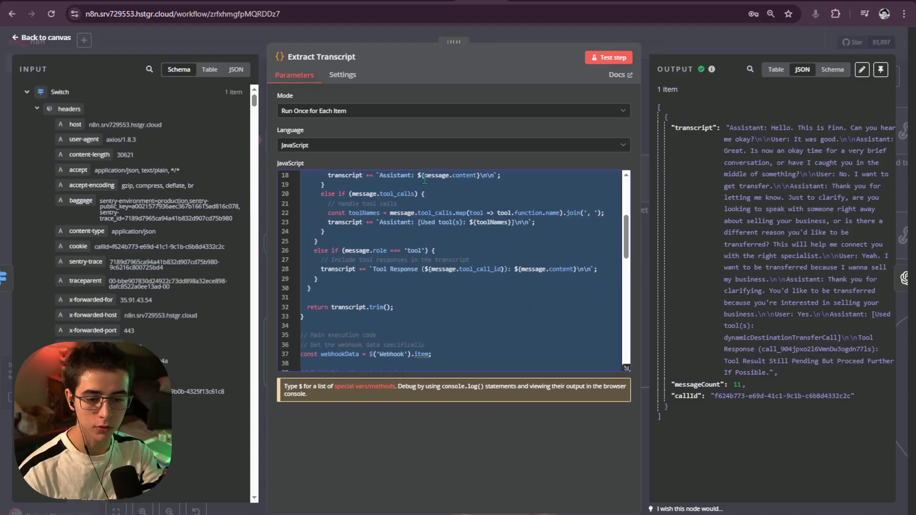
scroll(415, 173, "down", 3)
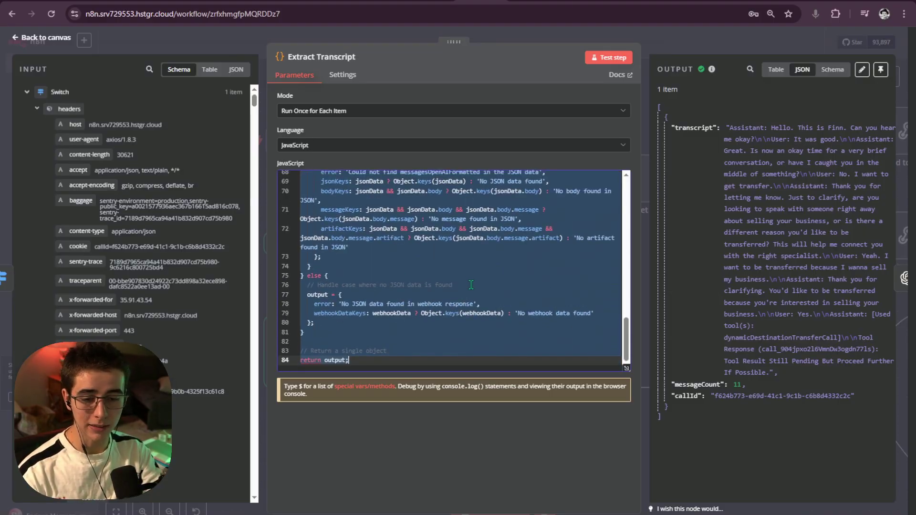
left_click(708, 49)
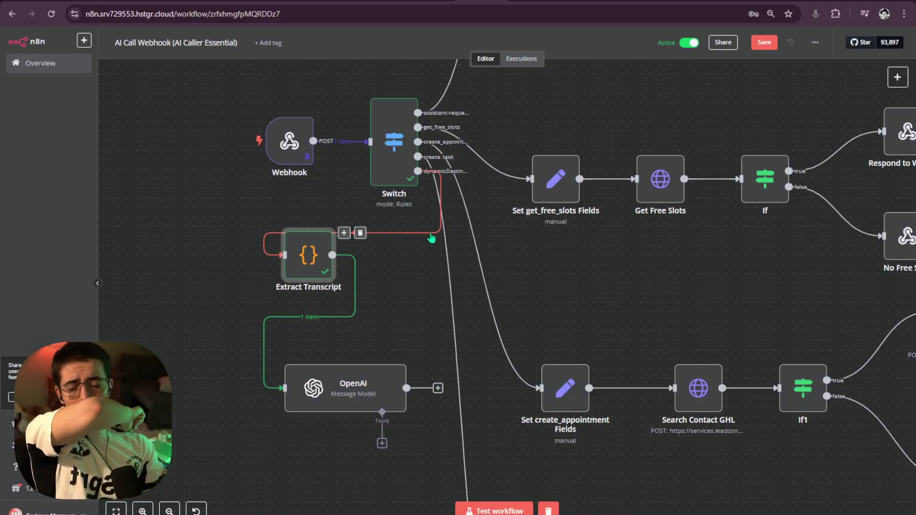
Step: Reopen the Extract Transcript node and review its error handling, return statement and createTranscript function
double_click(308, 256)
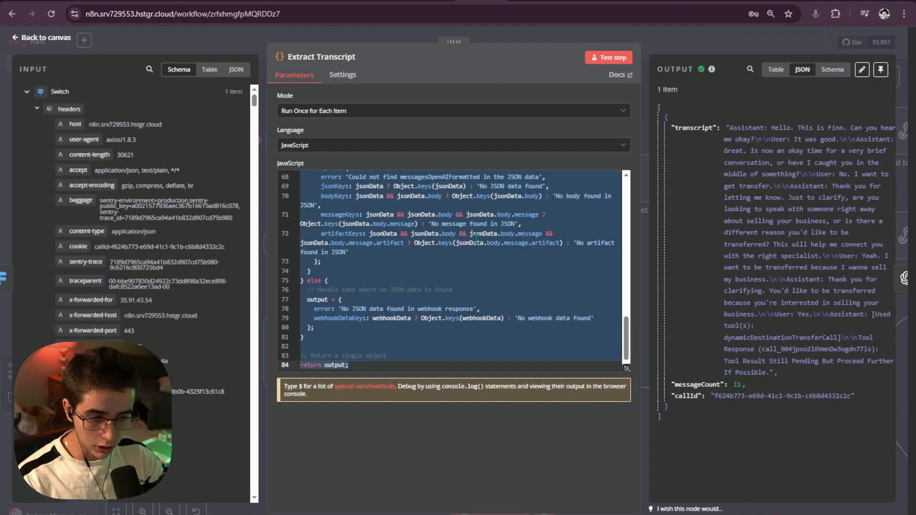
left_click(477, 248)
scroll(476, 247, "up", 3)
scroll(382, 274, "down", 3)
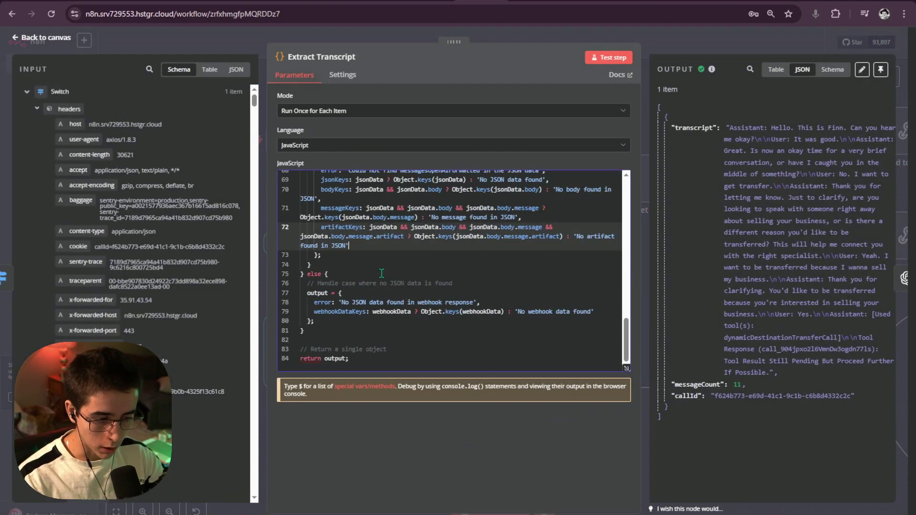
scroll(328, 338, "up", 15)
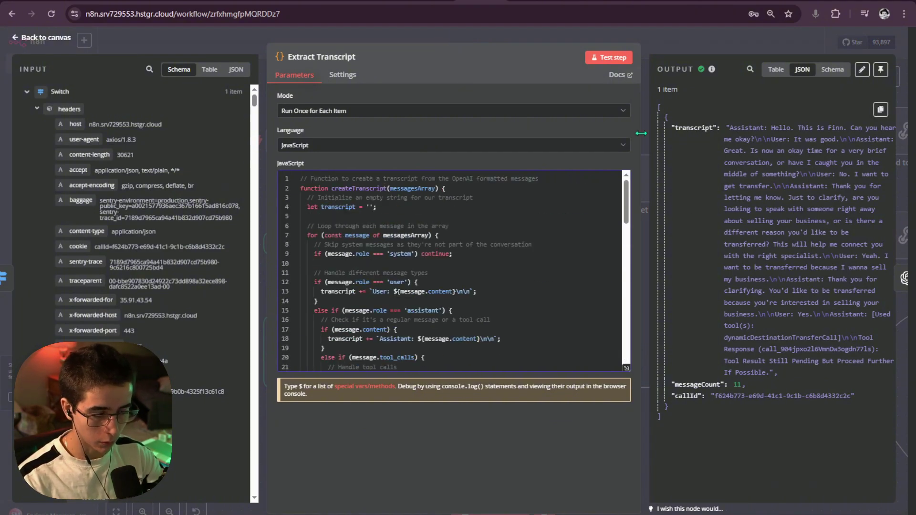
Step: Delete the Extract Transcript node and connect the Switch's dynamicDestinationTransferCall output directly to the OpenAI node
left_click(669, 50)
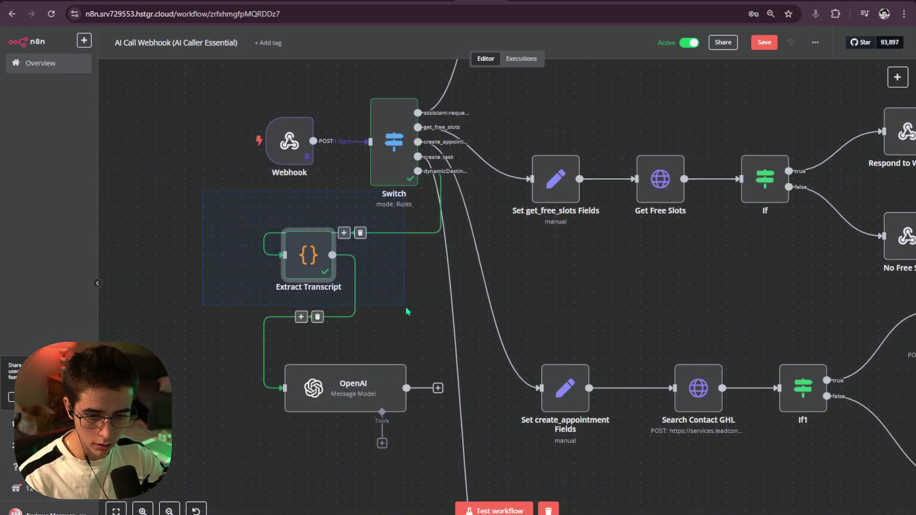
key("Delete")
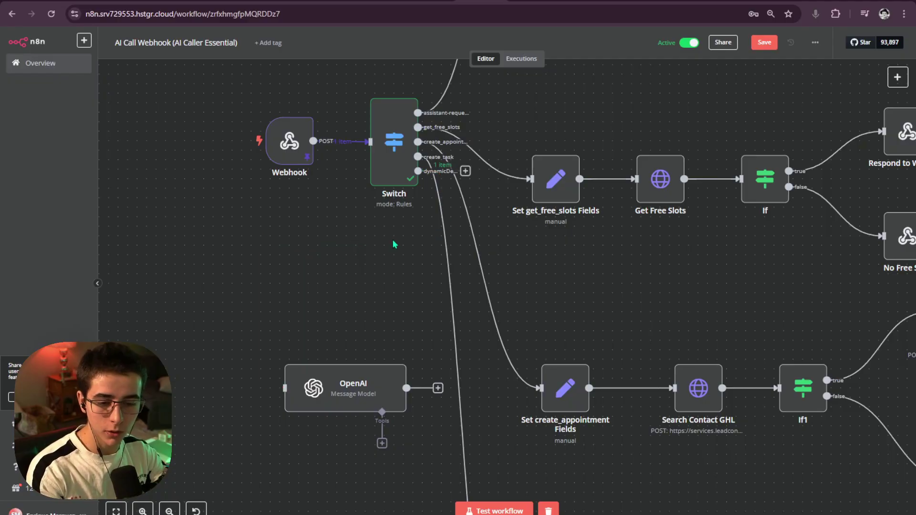
mouse_move(458, 192)
double_click(322, 380)
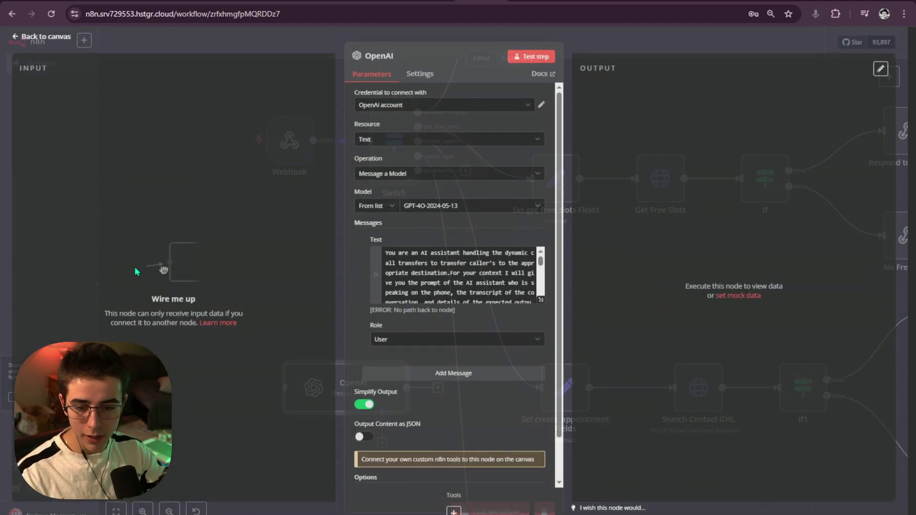
key("Escape")
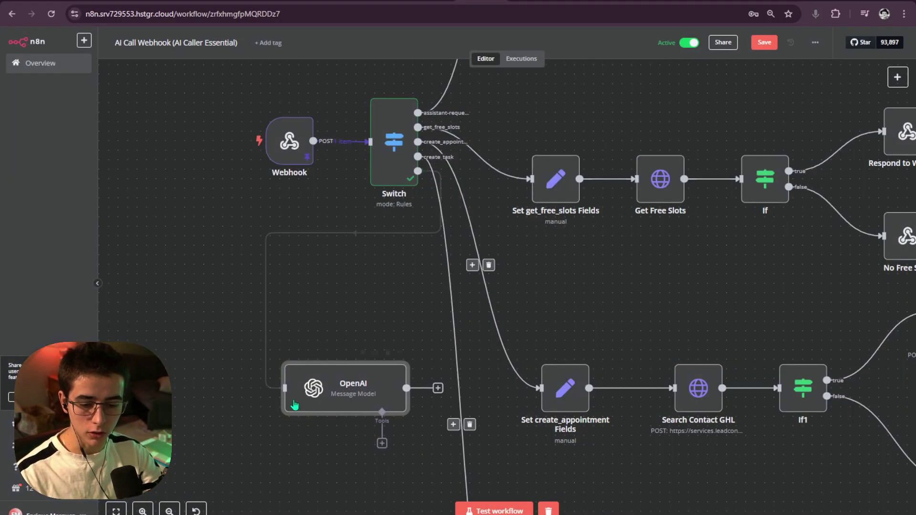
Step: Open the OpenAI node and examine the artifact's messages entries in the input schema
double_click(305, 391)
scroll(248, 206, "down", 10)
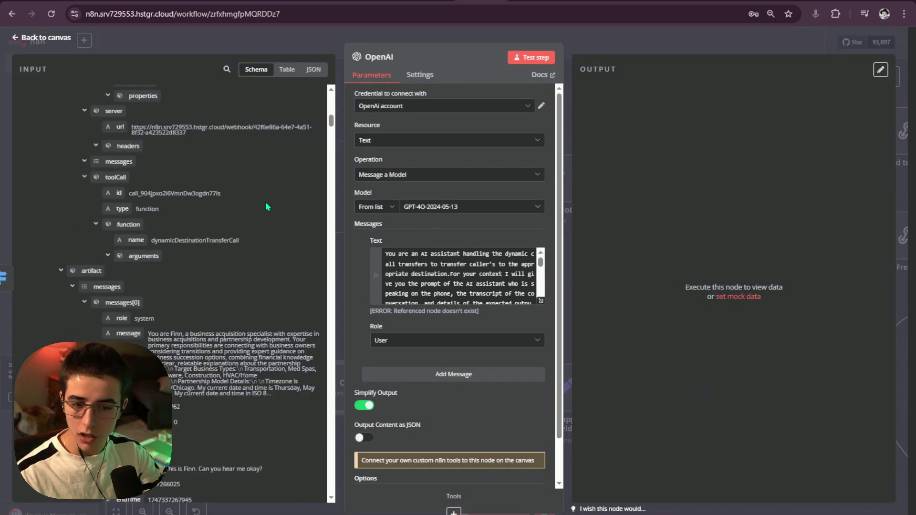
scroll(279, 186, "up", 10)
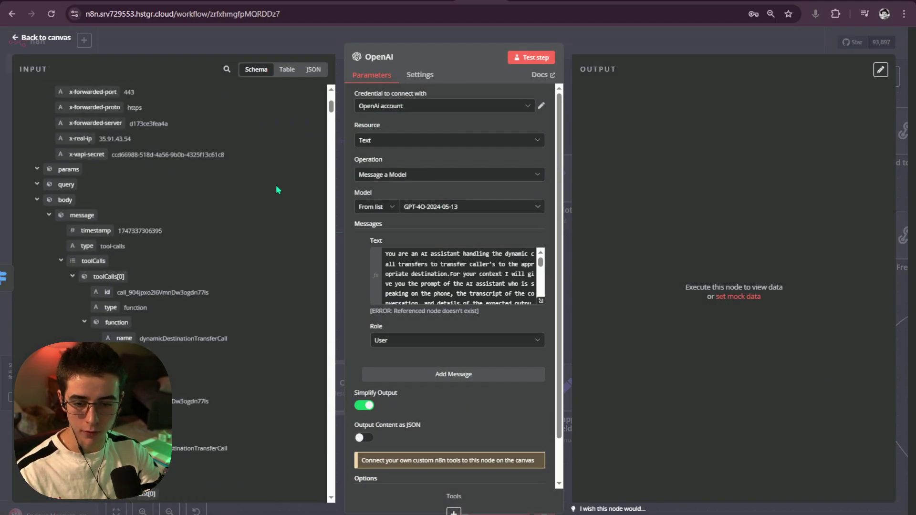
scroll(98, 200, "down", 10)
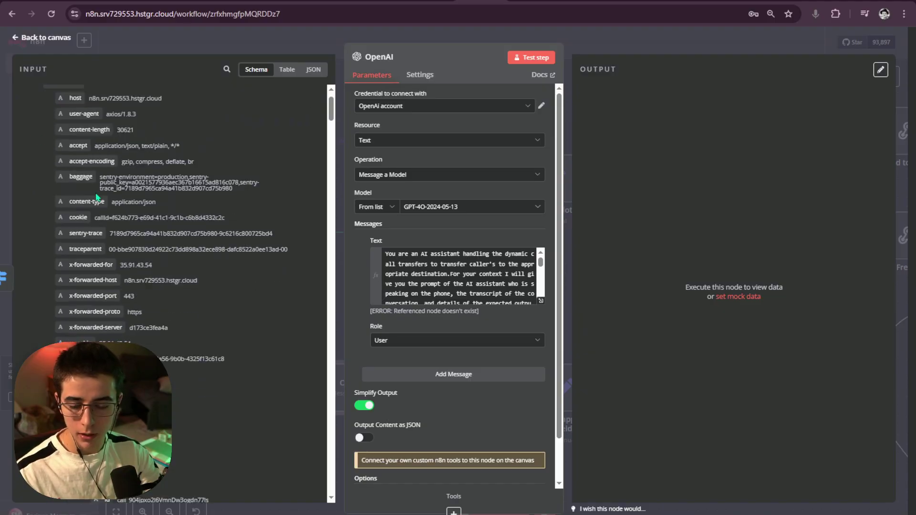
scroll(96, 196, "down", 8)
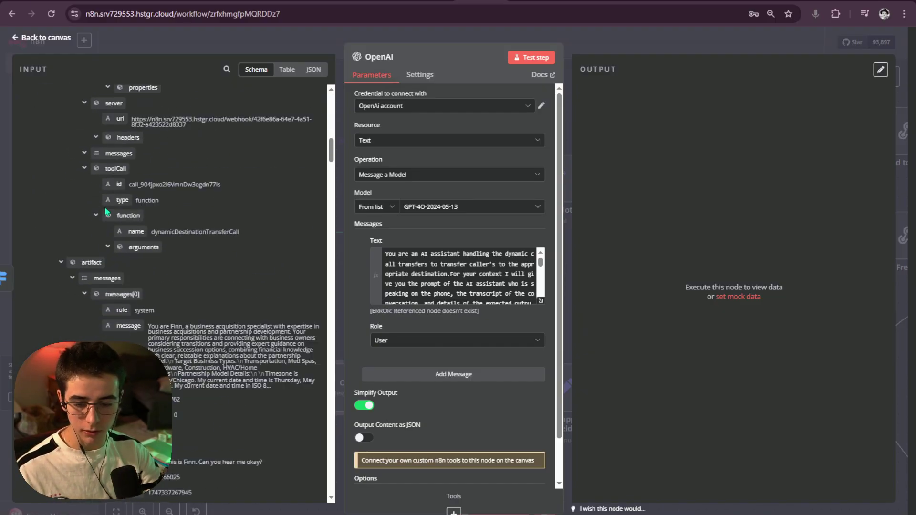
scroll(72, 206, "up", 1)
left_click_drag(33, 207, 136, 268)
scroll(135, 267, "down", 1)
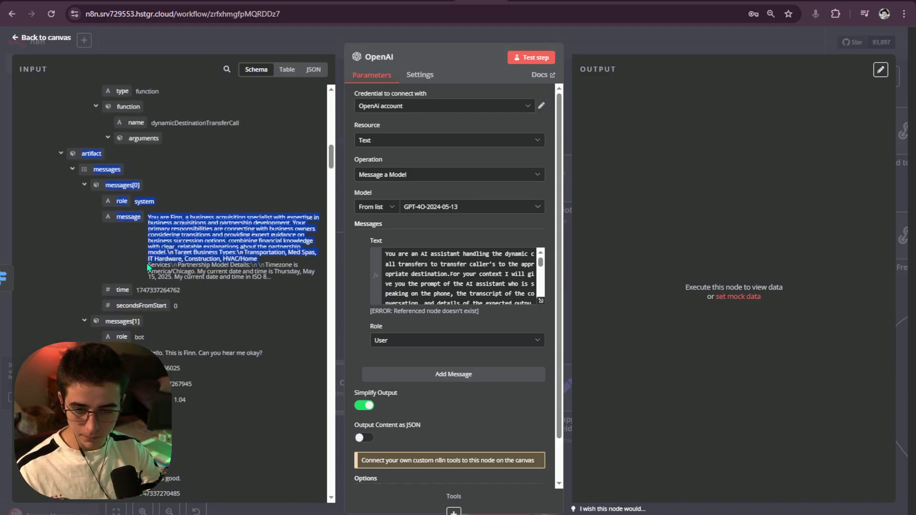
left_click(70, 256)
scroll(180, 250, "down", 7)
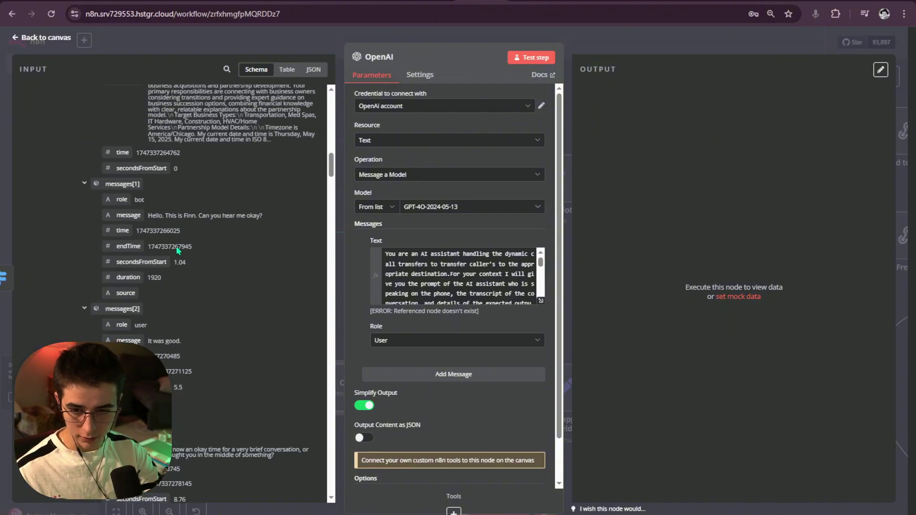
scroll(106, 214, "down", 9)
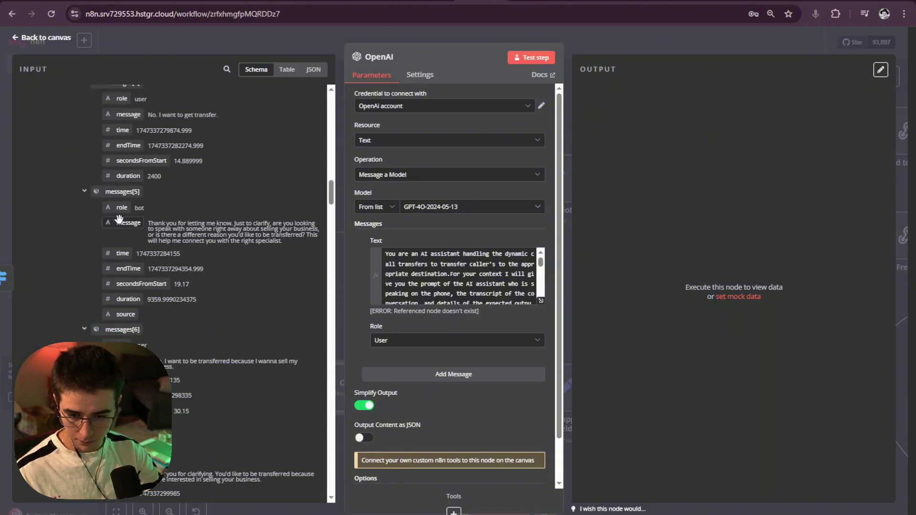
scroll(216, 229, "down", 8)
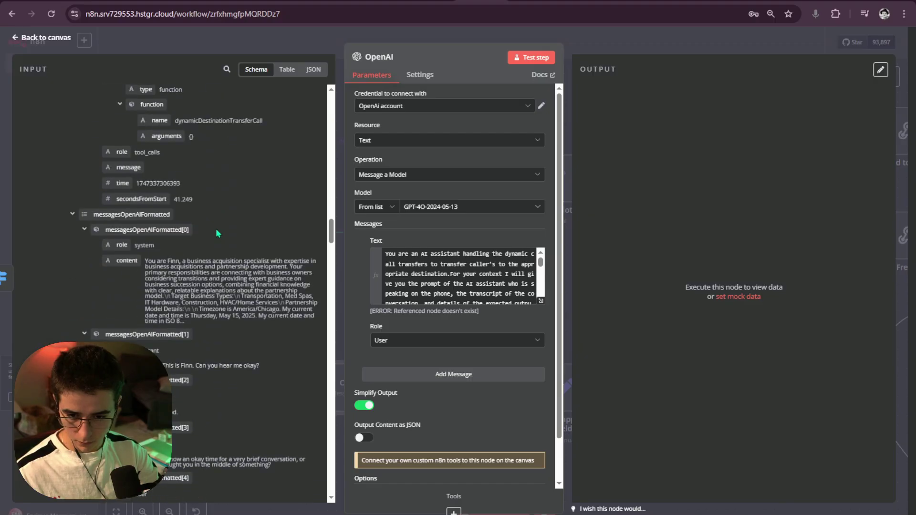
Step: Compare the messagesOpenAIFormatted entries with the individual messages entries in the OpenAI node's input schema
scroll(217, 231, "up", 6)
scroll(218, 237, "down", 5)
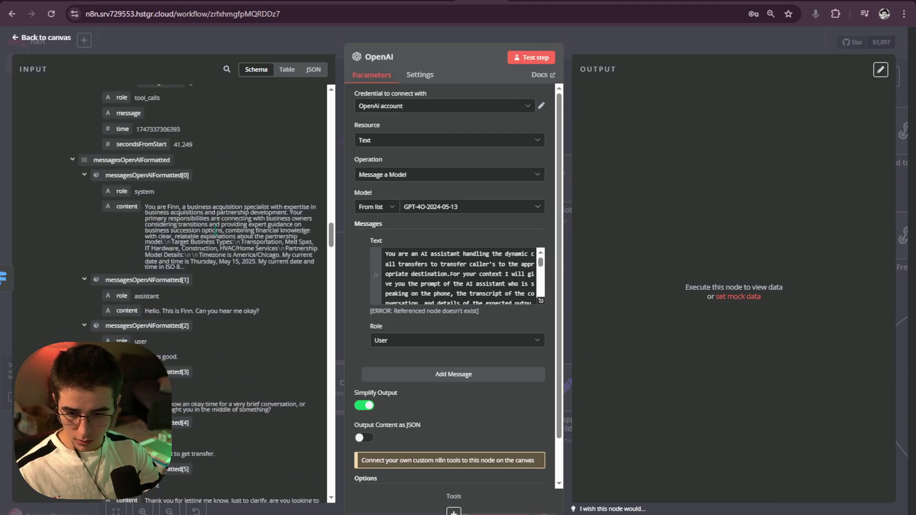
scroll(102, 221, "down", 10)
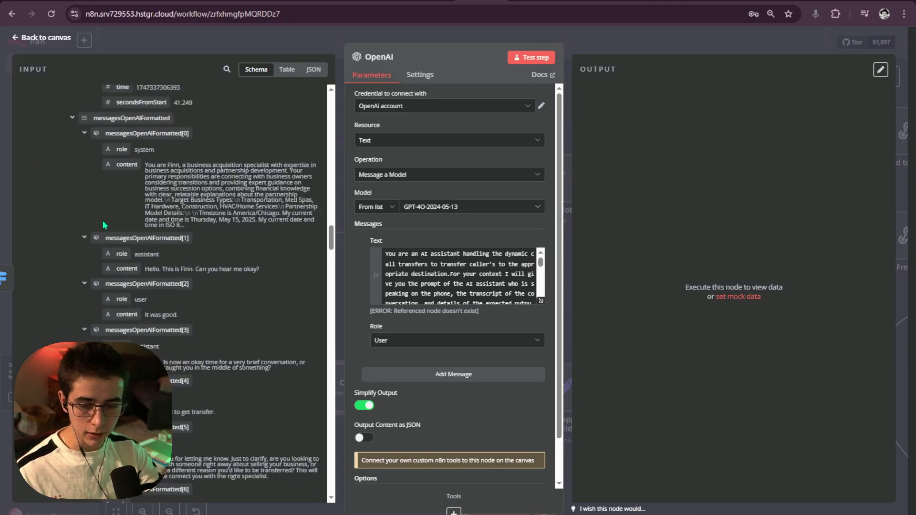
left_click_drag(102, 221, 209, 306)
scroll(210, 307, "down", 3)
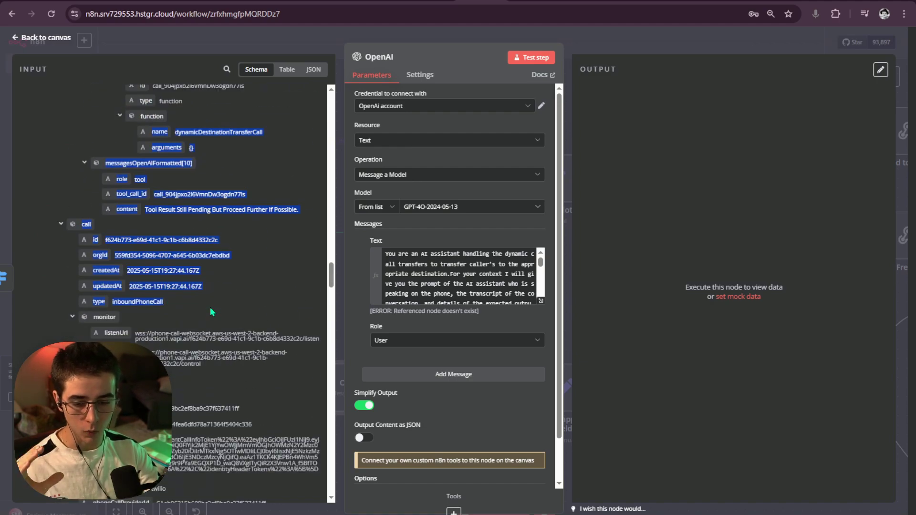
scroll(236, 310, "up", 10)
scroll(201, 310, "up", 8)
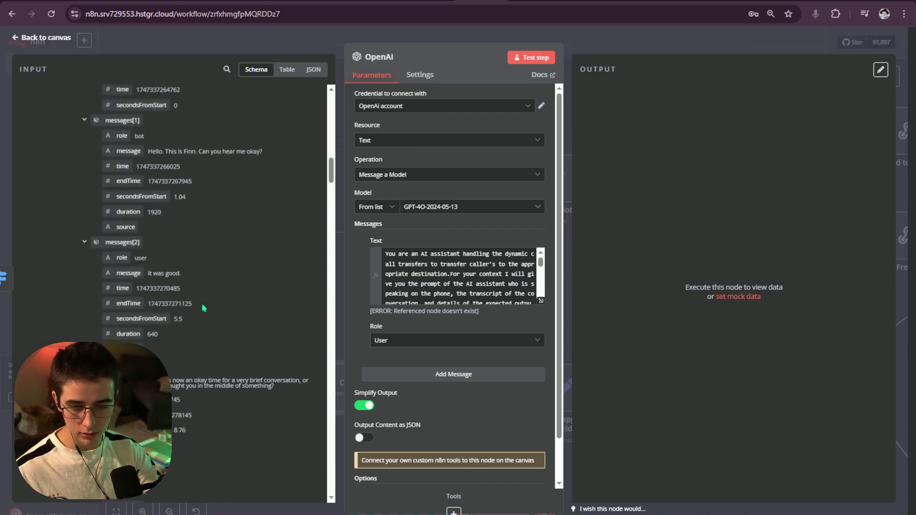
left_click_drag(120, 307, 277, 355)
left_click(276, 354)
scroll(275, 355, "down", 6)
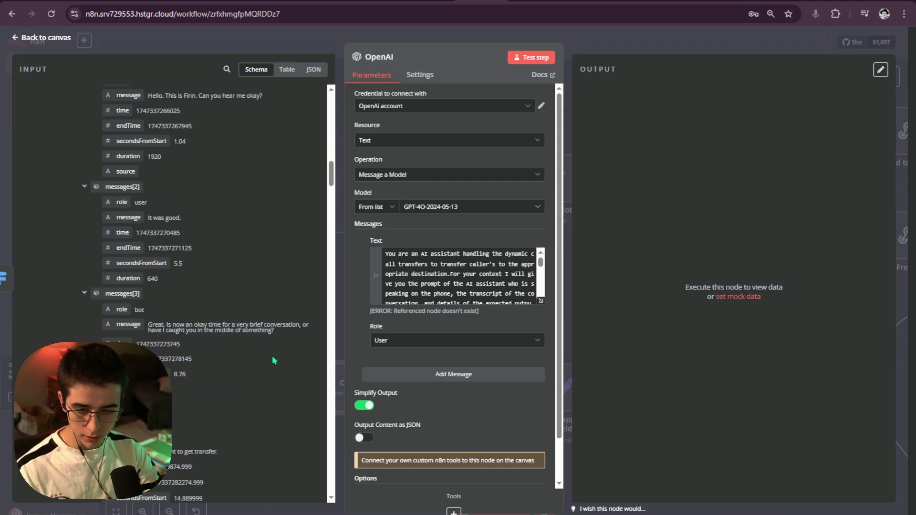
scroll(241, 298, "up", 10)
Step: Show the OpenAI node's input as JSON with Webhook as the source and read through the conversation messages
left_click(313, 70)
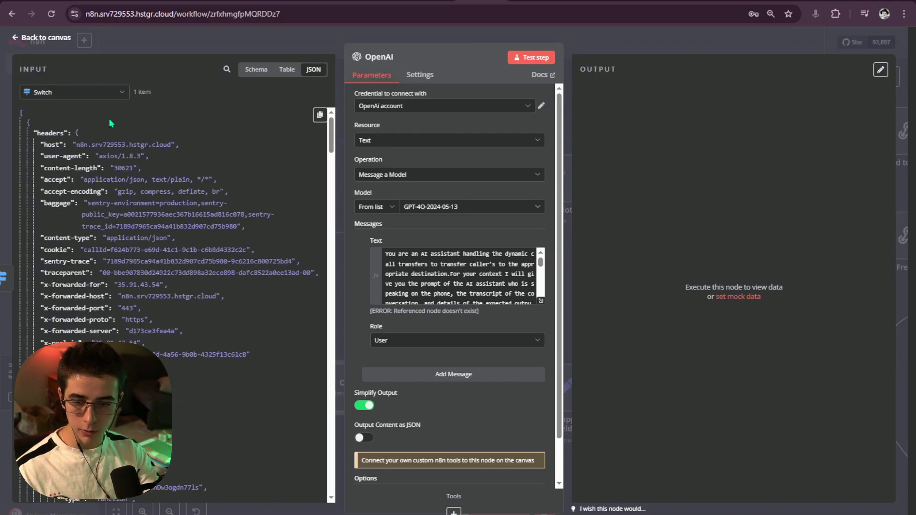
left_click(95, 92)
left_click(52, 134)
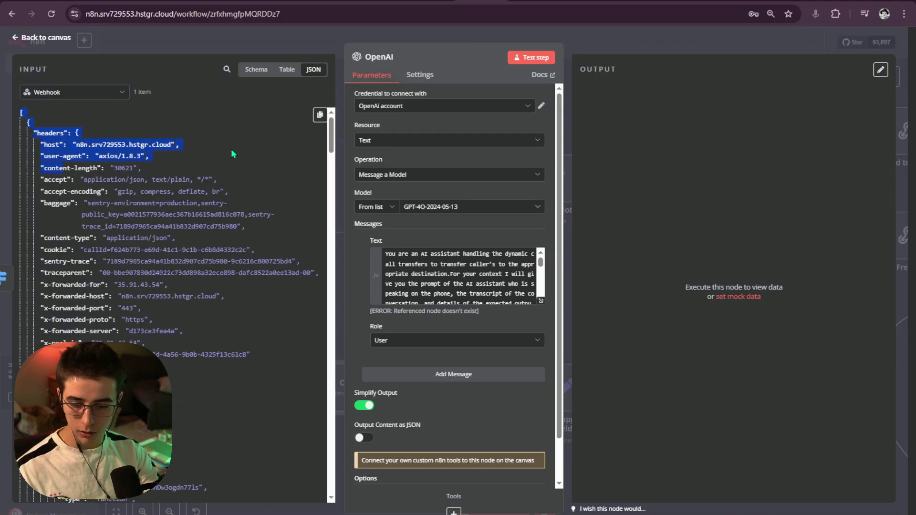
scroll(202, 211, "down", 13)
left_click_drag(48, 278, 188, 297)
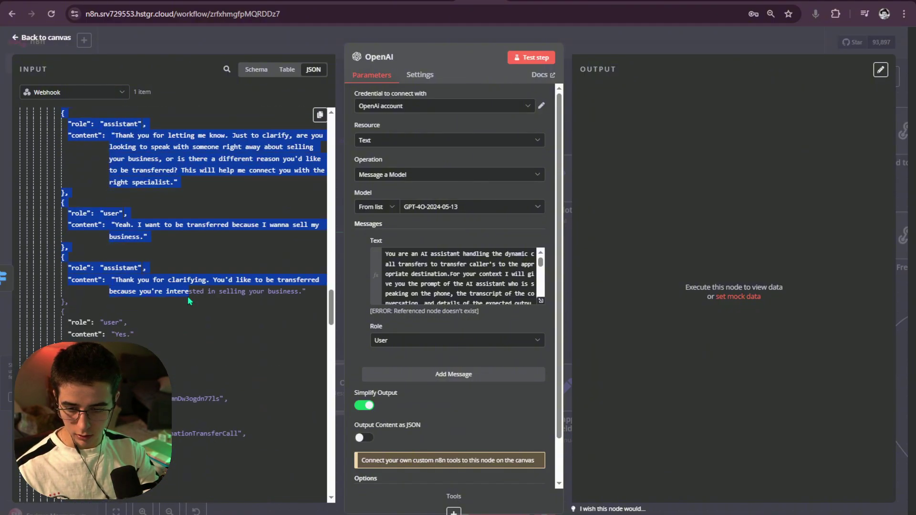
scroll(188, 293, "down", 15)
left_click(189, 209)
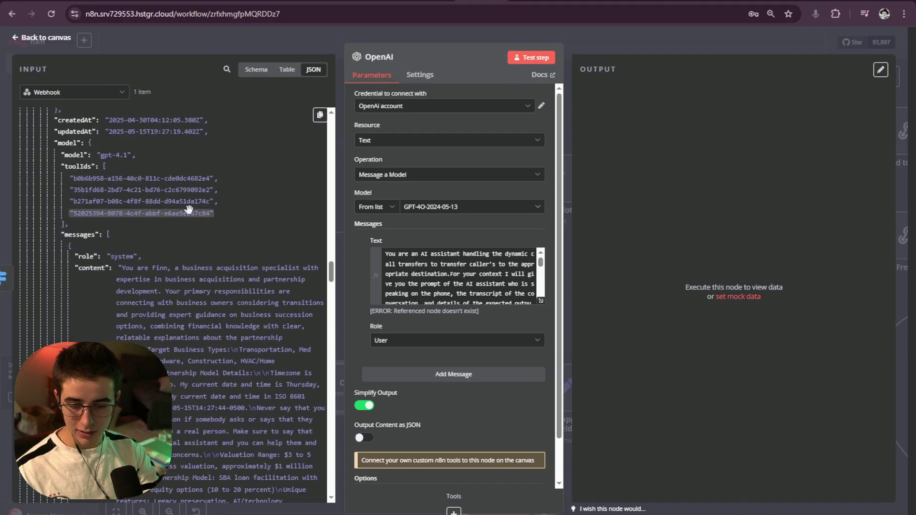
Step: Switch the input back to the schema view and check how the artifact's messages are split into separate items
left_click(256, 70)
scroll(262, 285, "down", 15)
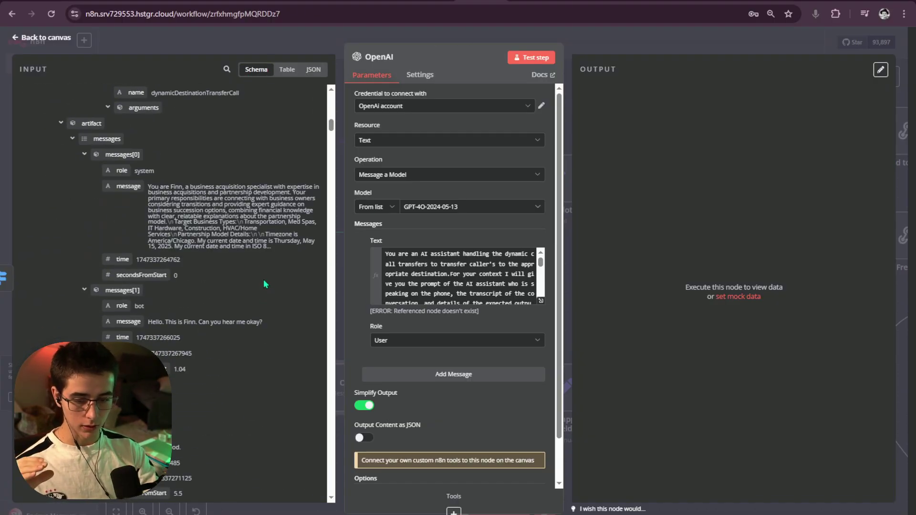
scroll(263, 282, "down", 2)
scroll(262, 282, "up", 4)
Step: Display the Webhook output as JSON again and look through it for the extent of the artifact's messages array
left_click(313, 70)
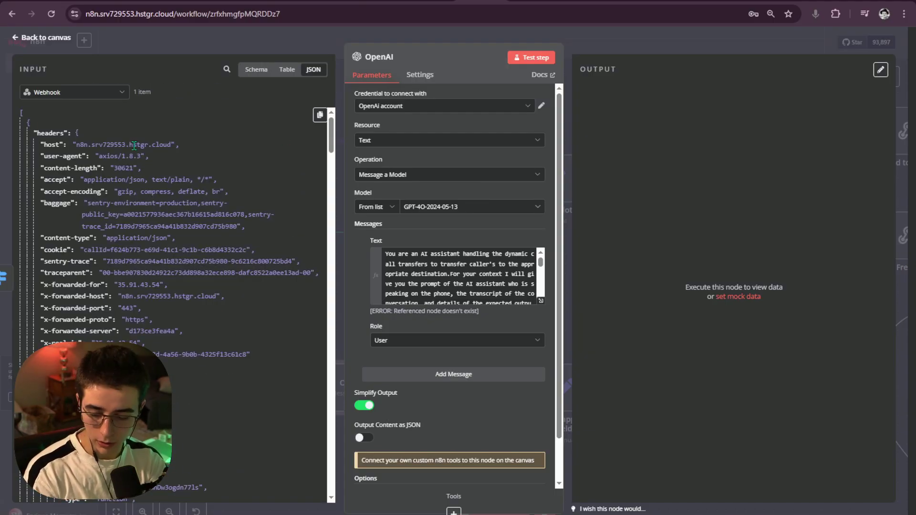
scroll(134, 146, "down", 20)
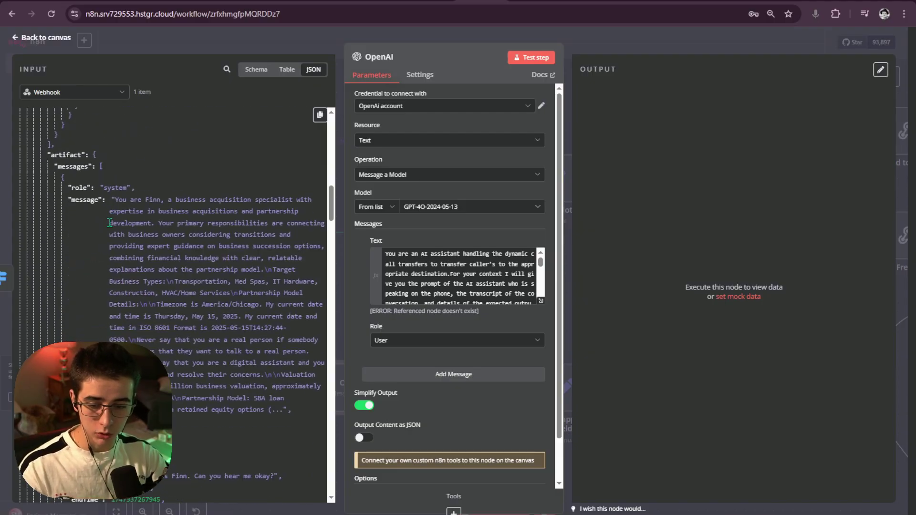
scroll(105, 286, "down", 15)
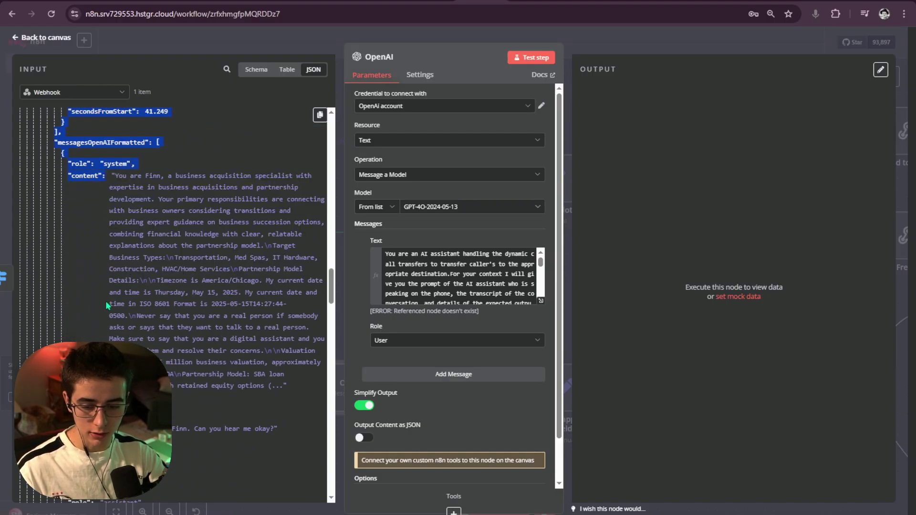
scroll(113, 285, "down", 10)
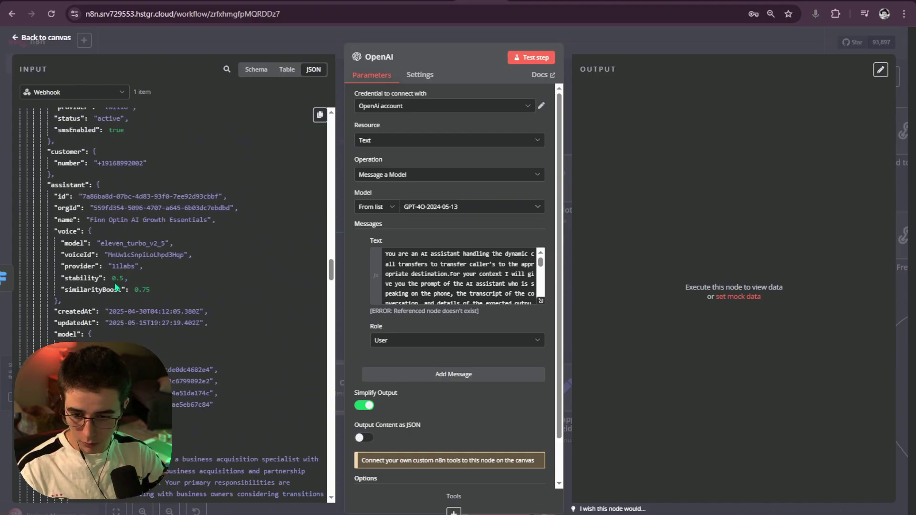
scroll(119, 286, "up", 20)
scroll(121, 289, "up", 20)
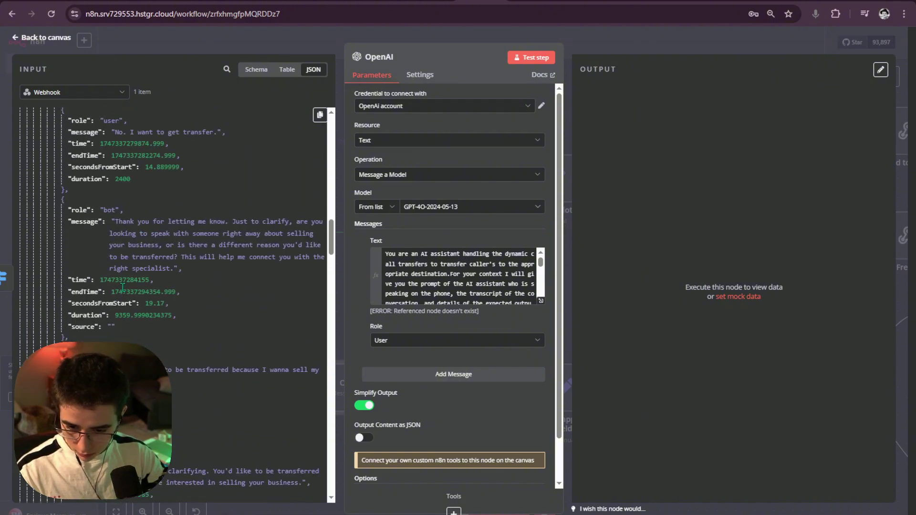
scroll(122, 289, "down", 5)
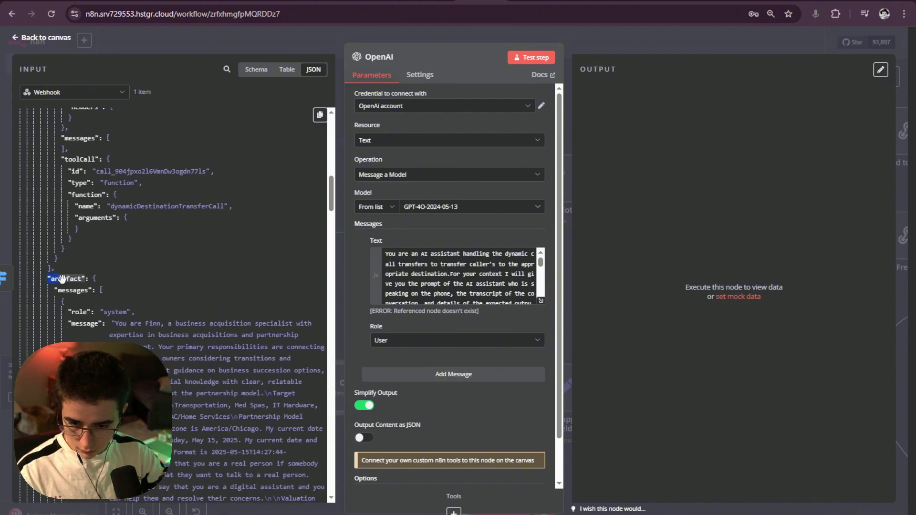
left_click_drag(63, 111, 194, 322)
scroll(159, 300, "up", 2)
scroll(153, 300, "up", 20)
left_click(194, 322)
scroll(193, 321, "down", 20)
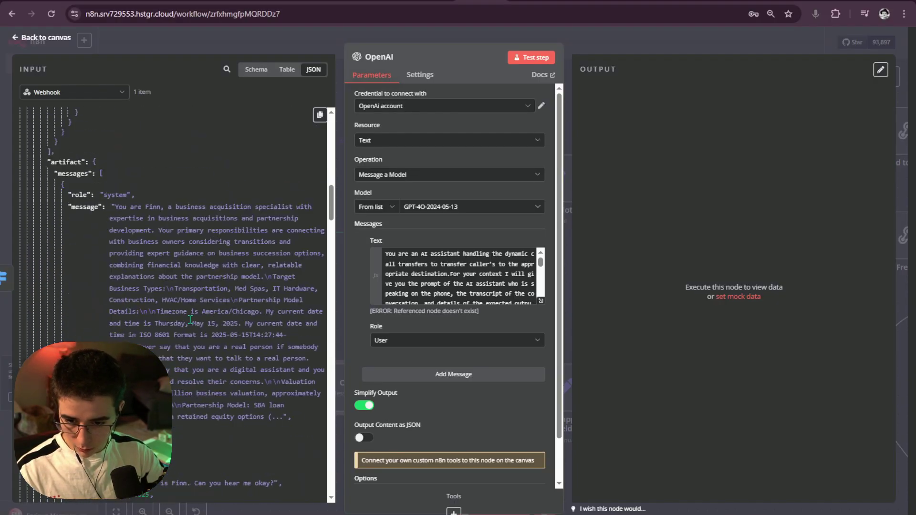
Step: Copy the artifact's messages array from the Webhook JSON
scroll(187, 318, "down", 4)
left_click_drag(55, 202, 176, 321)
scroll(179, 295, "down", 10)
scroll(176, 322, "up", 4)
scroll(176, 321, "down", 12)
left_click(320, 114)
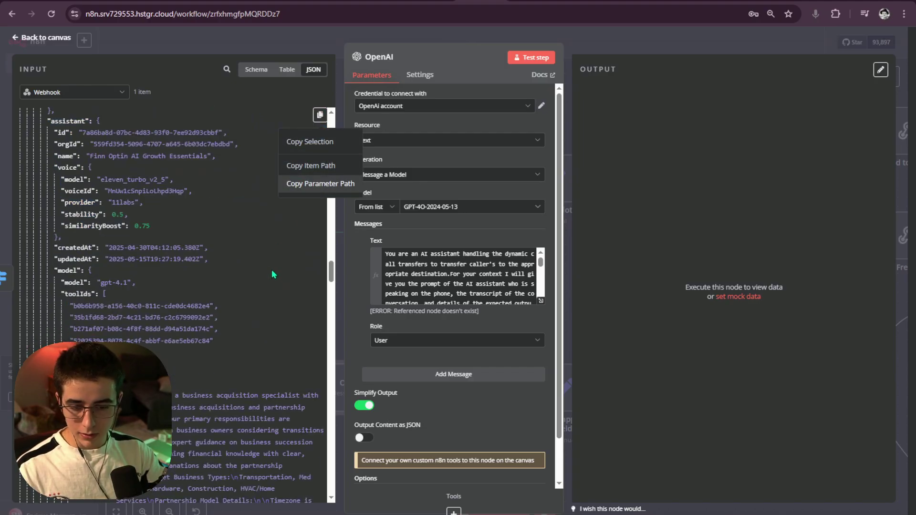
left_click(313, 142)
scroll(279, 289, "down", 10)
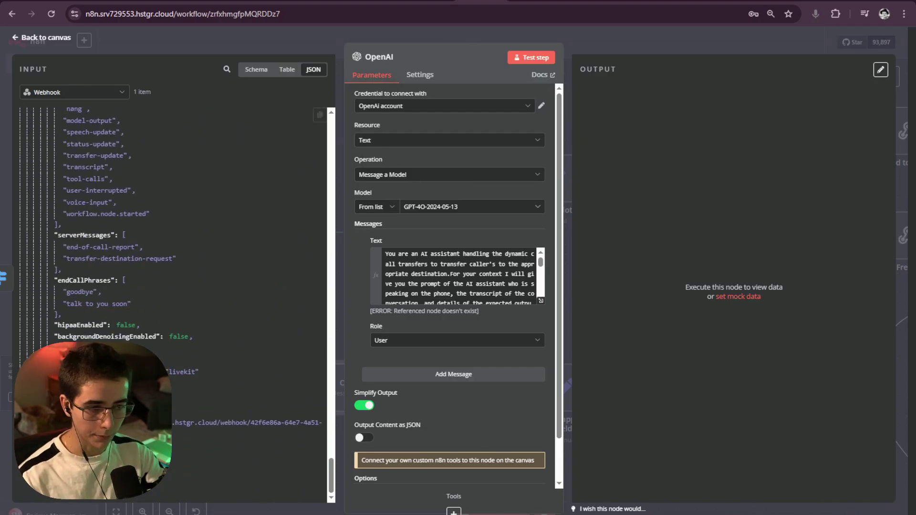
Step: Switch to the Claude chat "Call Transfer Process for Business Inquiries" and paste the copied messages array into the reply
key("ctrl+Tab")
key("ctrl+Tab")
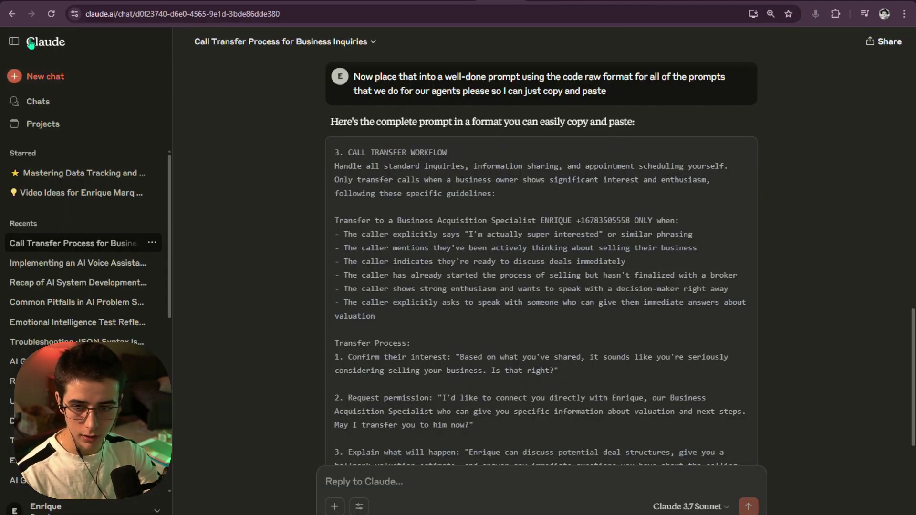
scroll(527, 408, "down", 10)
key("ctrl+v")
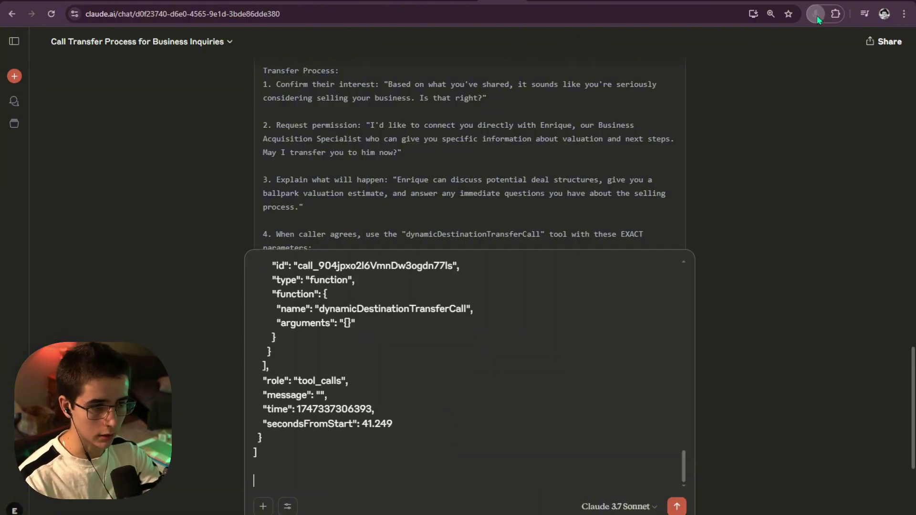
Step: Dictate a request below the pasted array asking Claude for an n8n JavaScript code node that grabs the provided webhook output
left_click(818, 18)
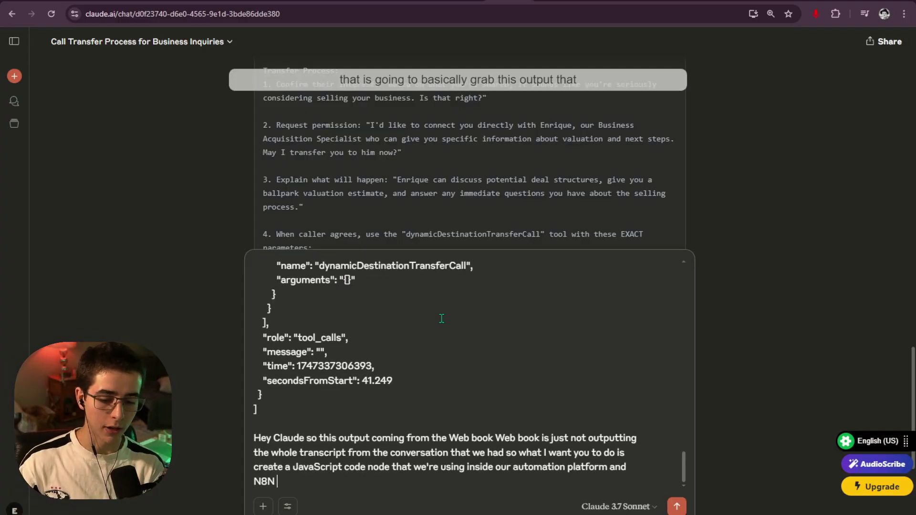
scroll(441, 319, "up", 15)
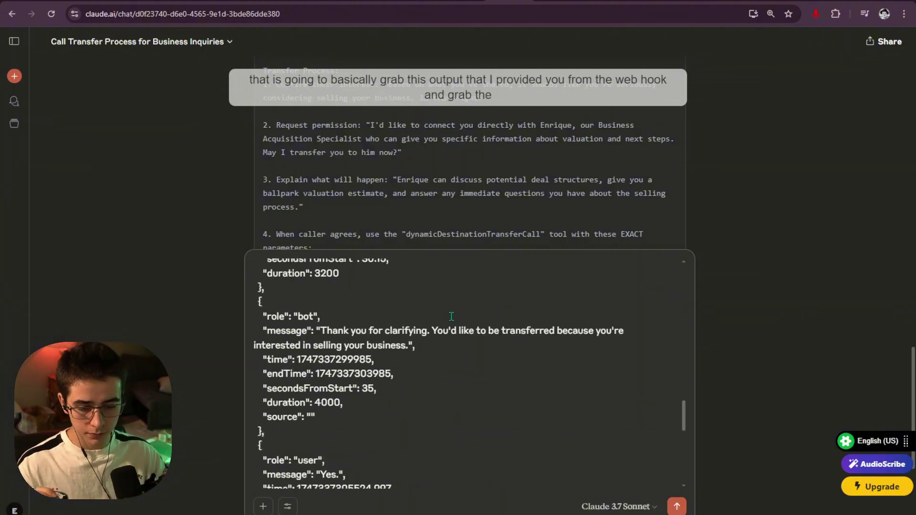
scroll(450, 317, "up", 8)
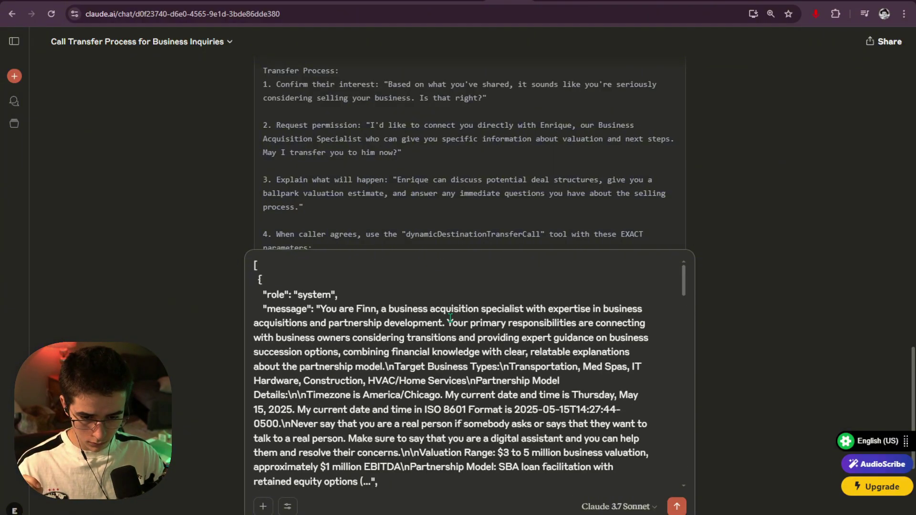
scroll(450, 318, "down", 15)
scroll(450, 318, "down", 5)
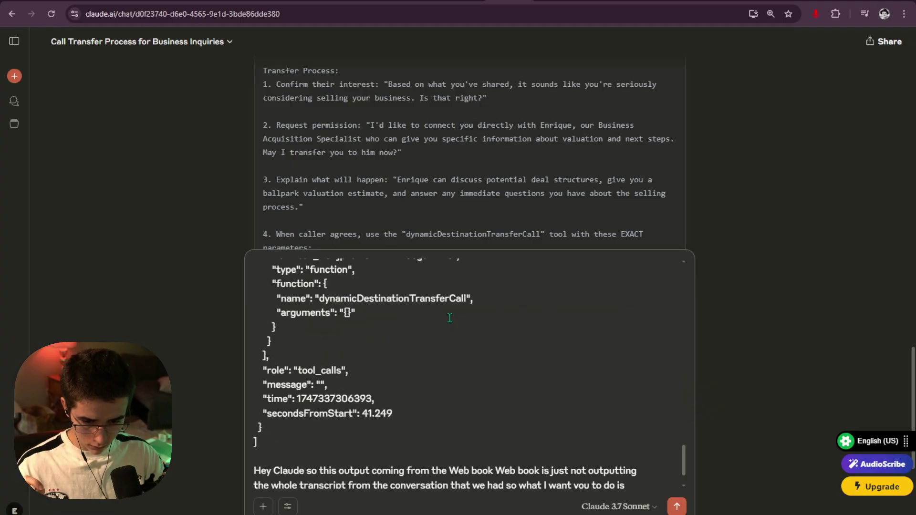
scroll(449, 318, "up", 20)
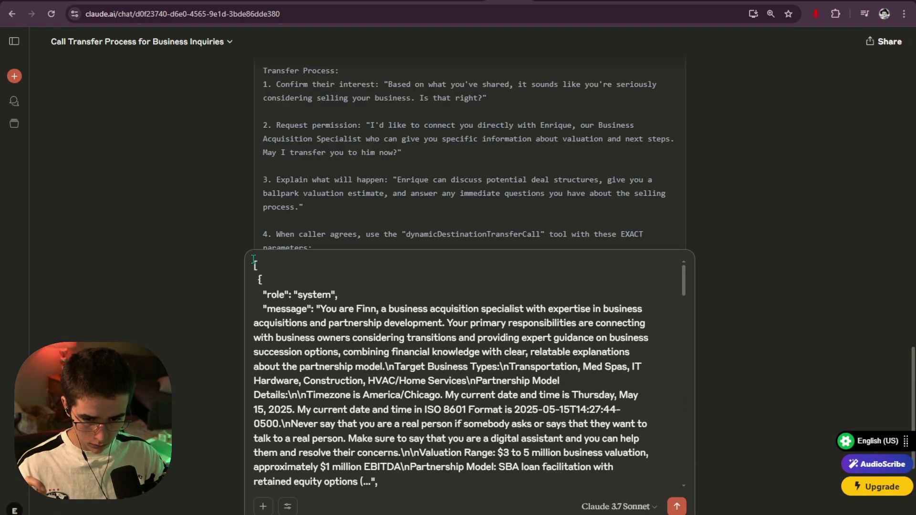
Step: Try to copy the Webhook JSON from n8n and paste it over the messages array in the Claude reply
left_click(464, 1)
scroll(235, 222, "up", 20)
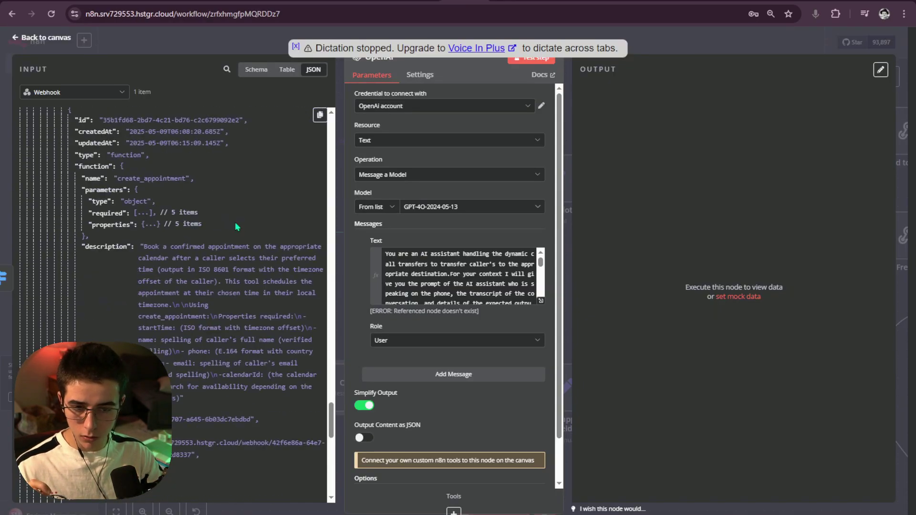
left_click(320, 116)
left_click(318, 145)
left_click(509, 1)
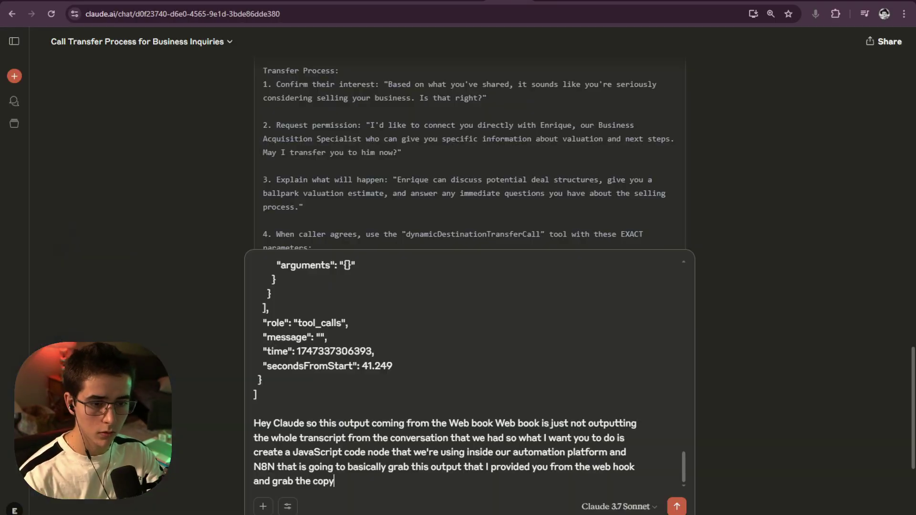
left_click_drag(258, 395, 294, 294)
scroll(295, 294, "up", 20)
key("ctrl+v")
scroll(295, 294, "up", 20)
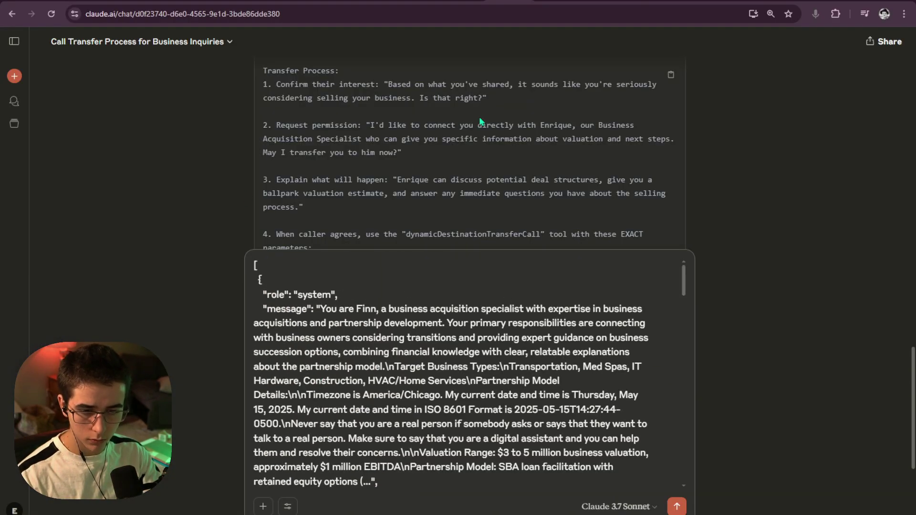
Step: Return to n8n and look through the input's schema view for the end of messages and the start of messagesOpenAIFormatted
left_click(464, 1)
scroll(113, 240, "up", 15)
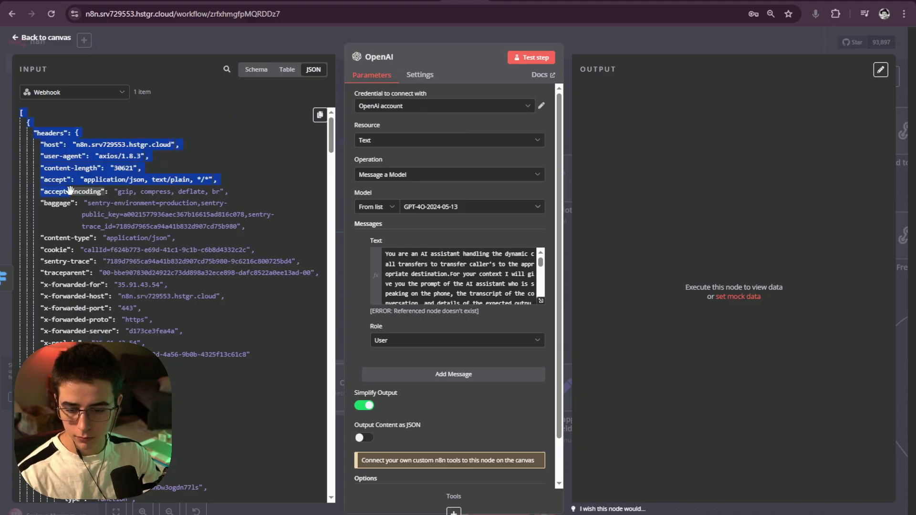
scroll(257, 358, "down", 3)
left_click(256, 70)
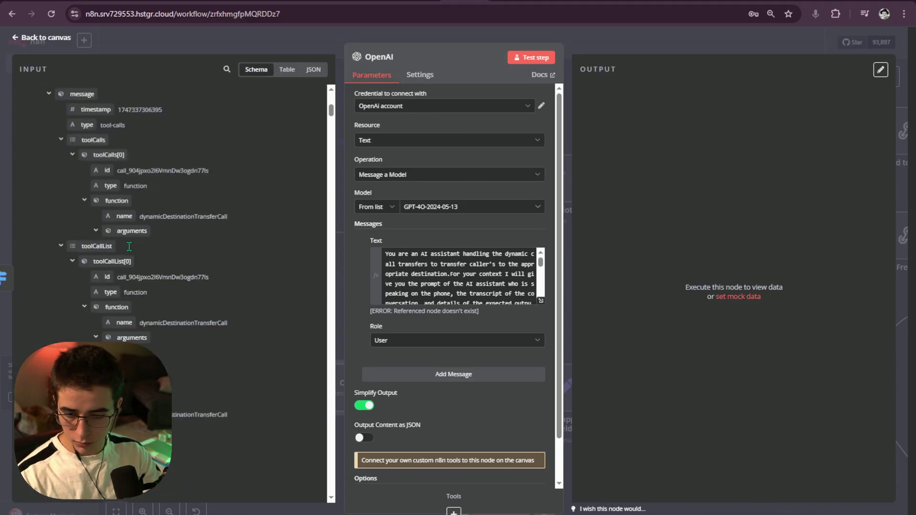
scroll(164, 260, "down", 15)
scroll(162, 262, "down", 15)
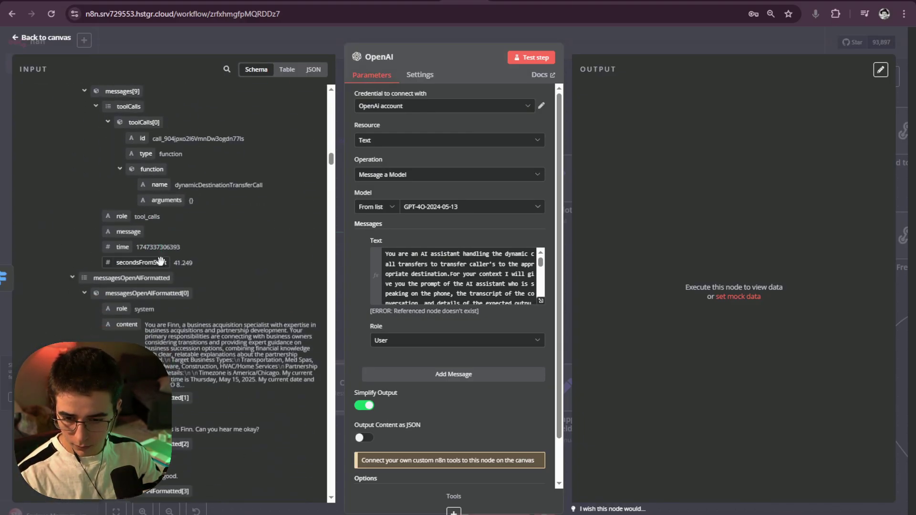
scroll(178, 270, "up", 5)
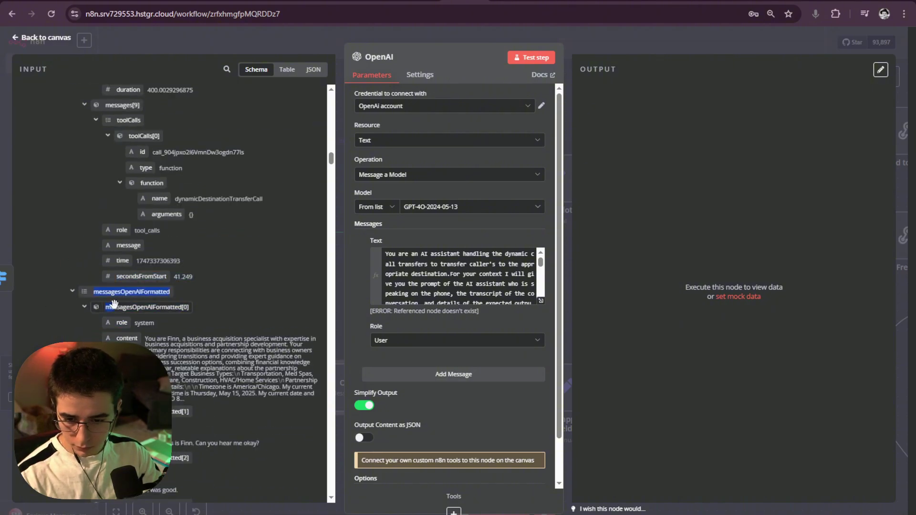
Step: Try to select the messagesOpenAIFormatted entries in the schema view
left_click_drag(114, 304, 210, 361)
scroll(210, 361, "down", 10)
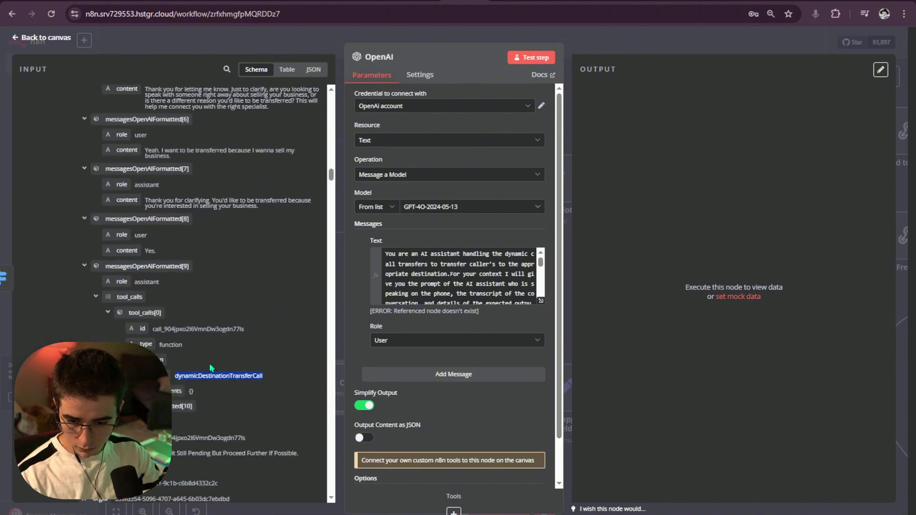
scroll(208, 365, "up", 10)
left_click_drag(117, 295, 94, 305)
scroll(172, 286, "down", 7)
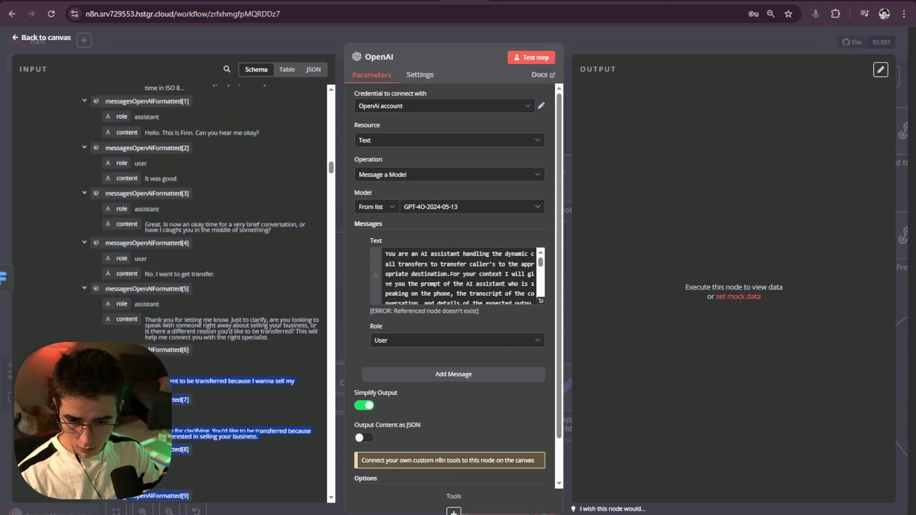
scroll(91, 367, "up", 6)
left_click_drag(90, 374, 55, 327)
scroll(71, 287, "down", 14)
left_click(58, 297)
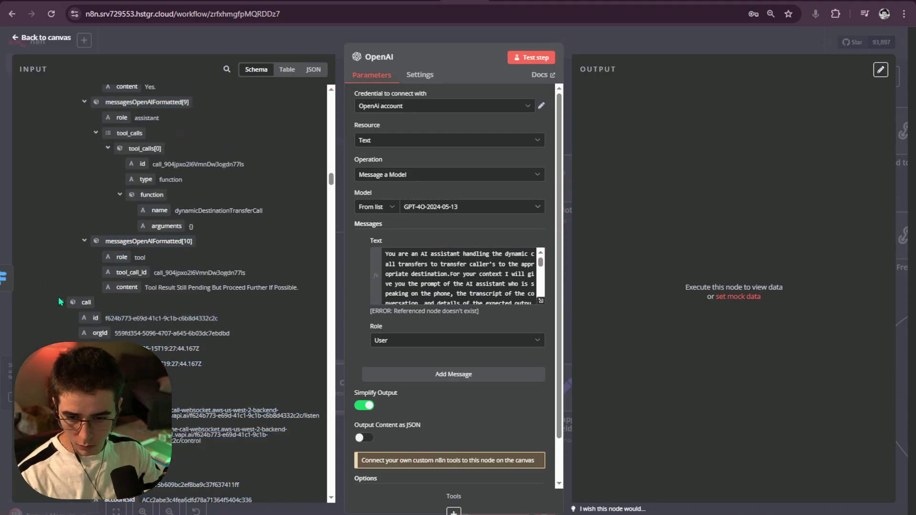
Step: Display the Webhook output as JSON and try to select the data from the artifact through the call object
left_click(313, 69)
scroll(143, 200, "down", 10)
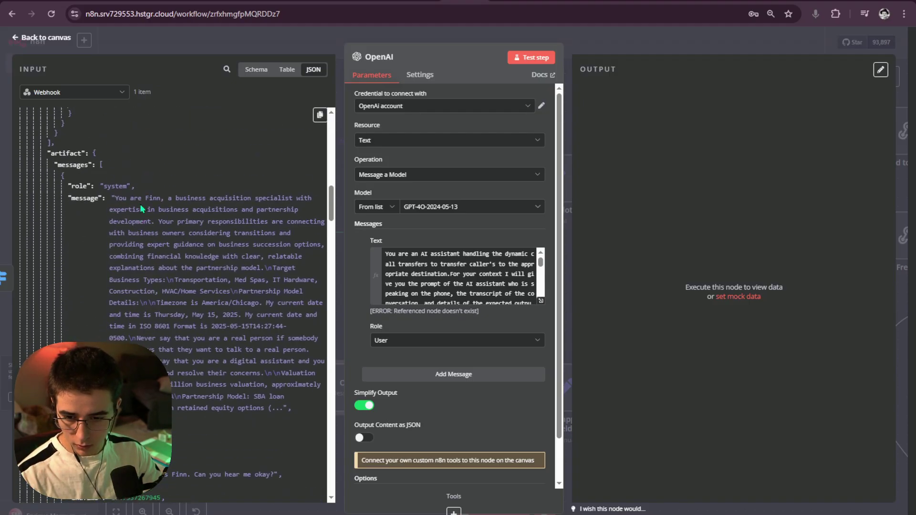
scroll(138, 206, "up", 10)
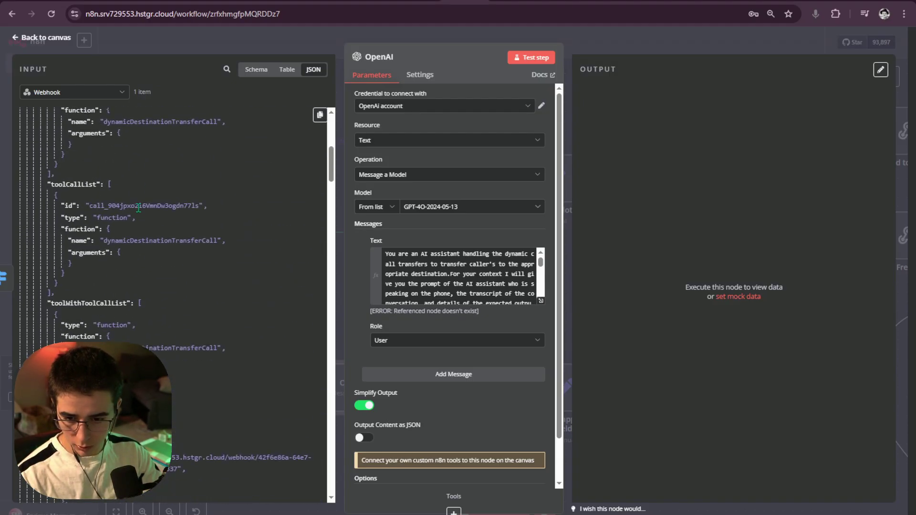
scroll(129, 224, "down", 5)
scroll(172, 287, "down", 15)
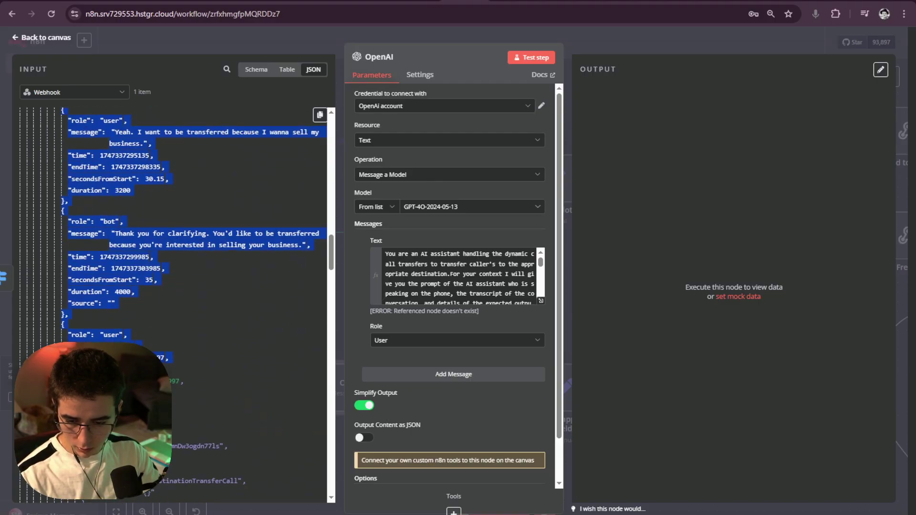
scroll(181, 370, "down", 5)
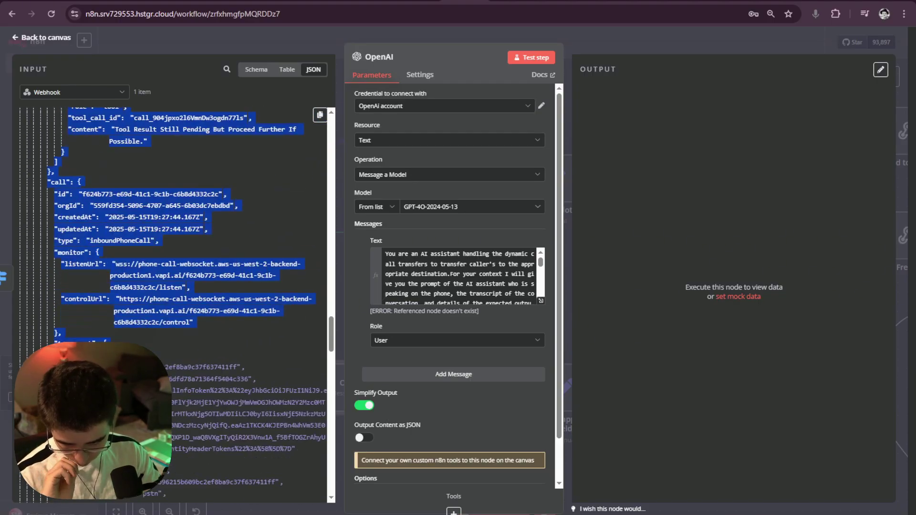
left_click(296, 239)
scroll(248, 250, "up", 20)
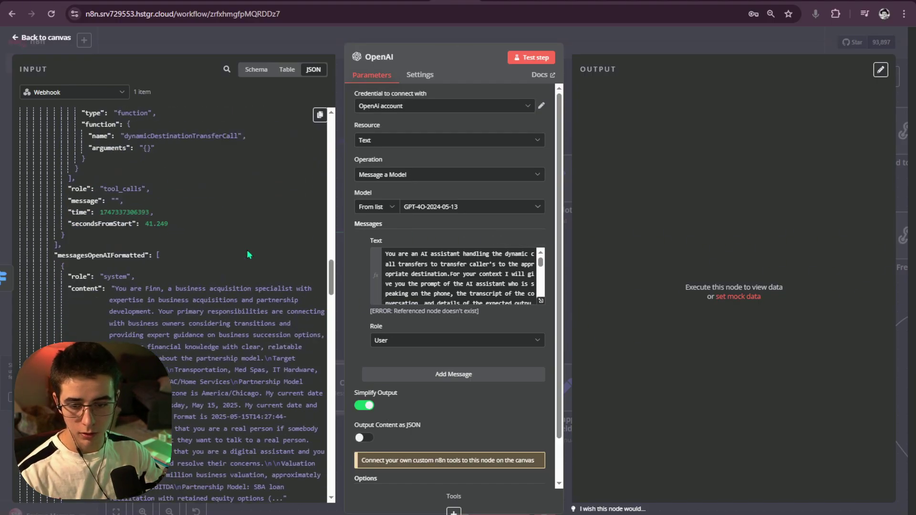
scroll(151, 298, "up", 15)
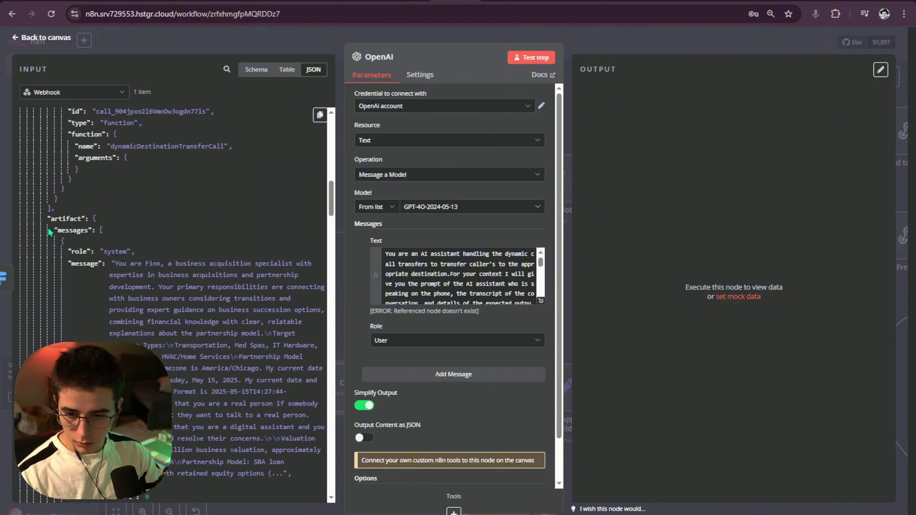
Step: Try to select the artifact's messages in the JSON, and copy the item path
left_click_drag(48, 227, 229, 310)
scroll(229, 310, "down", 10)
scroll(229, 309, "up", 10)
scroll(229, 309, "down", 10)
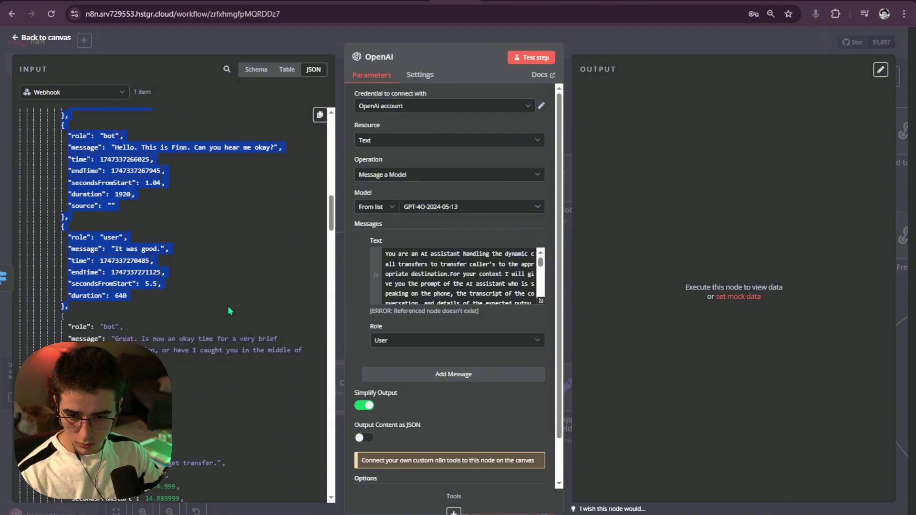
scroll(228, 307, "up", 10)
left_click(95, 220)
left_click_drag(94, 167, 309, 437)
scroll(307, 473, "down", 10)
left_click_drag(308, 487, 292, 406)
scroll(307, 444, "up", 13)
left_click(320, 116)
left_click(334, 171)
Step: Display the Webhook output as a table, select and copy its entire contents, and return to the schema view
left_click(283, 74)
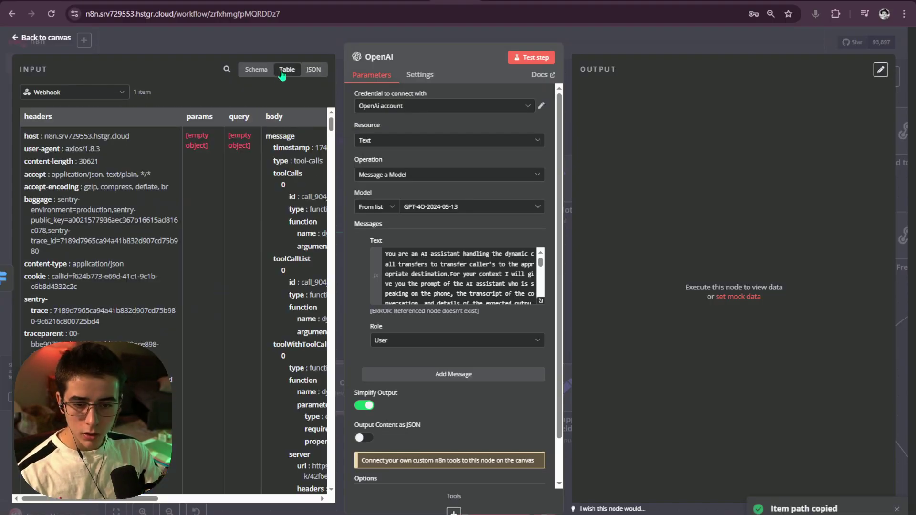
left_click(258, 70)
left_click(287, 72)
scroll(326, 137, "down", 2)
scroll(310, 136, "up", 3)
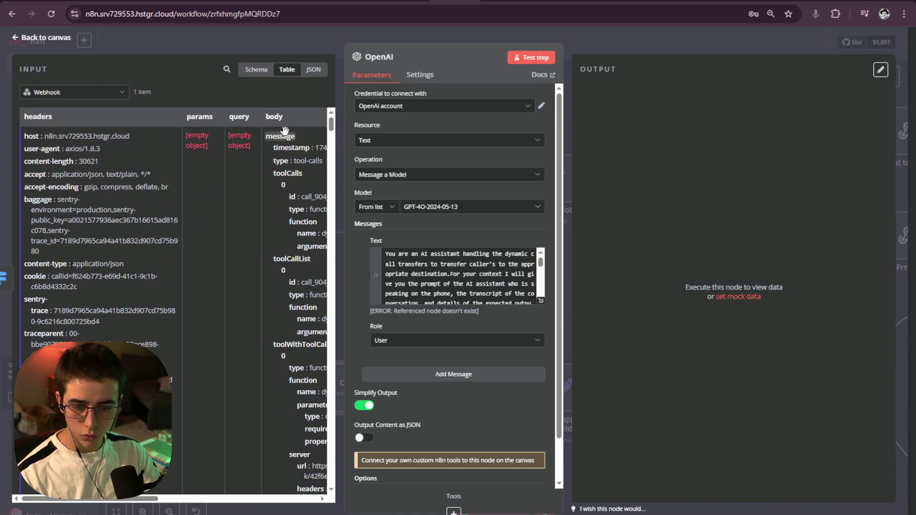
left_click_drag(22, 114, 13, 415)
left_click_drag(280, 501, 173, 499)
scroll(239, 417, "up", 9)
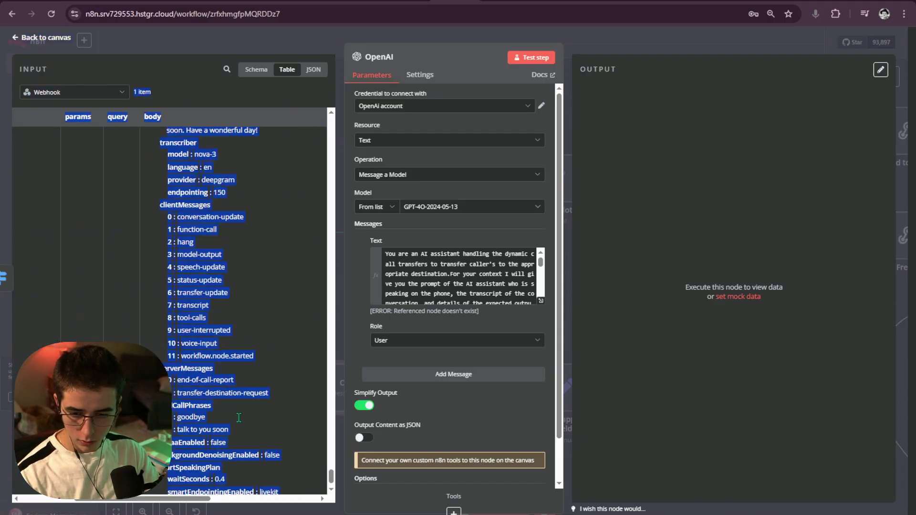
left_click_drag(332, 450, 335, 101)
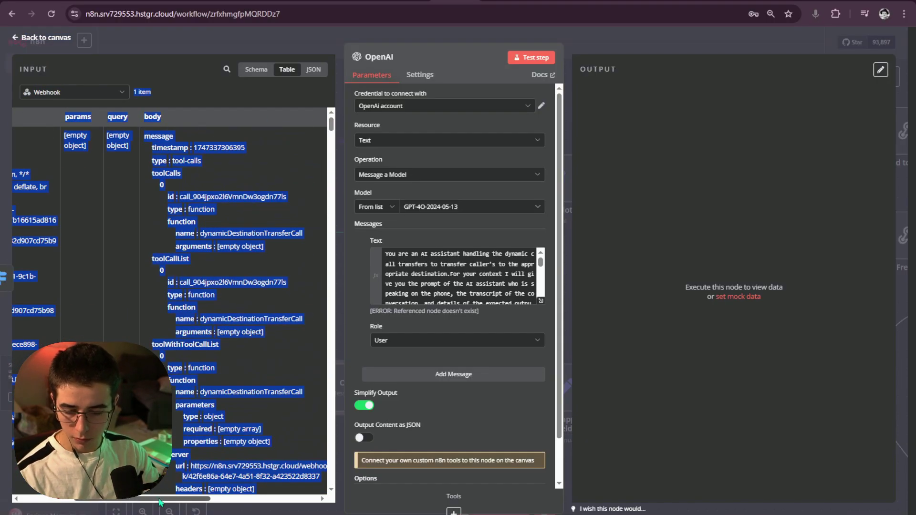
left_click_drag(160, 501, 100, 499)
left_click(253, 72)
scroll(94, 258, "down", 5)
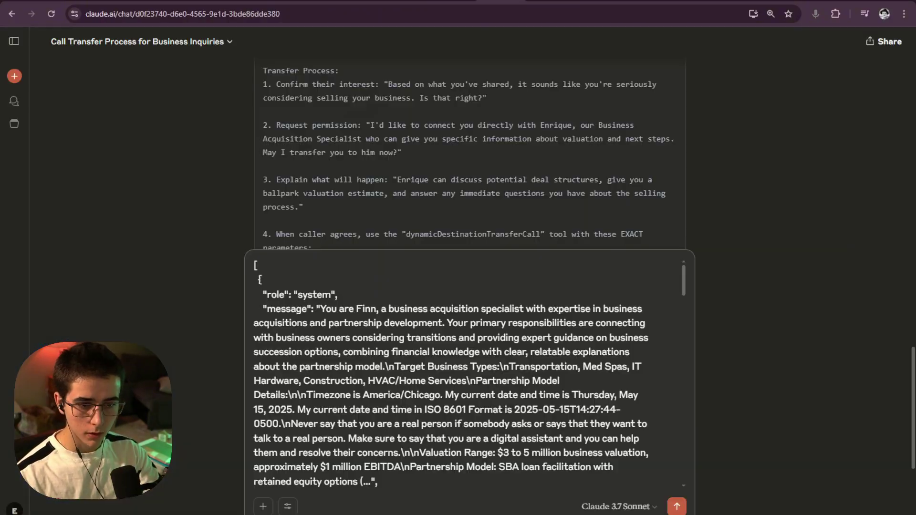
Step: Paste the copied Webhook table into the Claude reply as an attachment and delete the messages array and blank lines above the request
scroll(347, 428, "down", 15)
left_click_drag(260, 397, 277, 382)
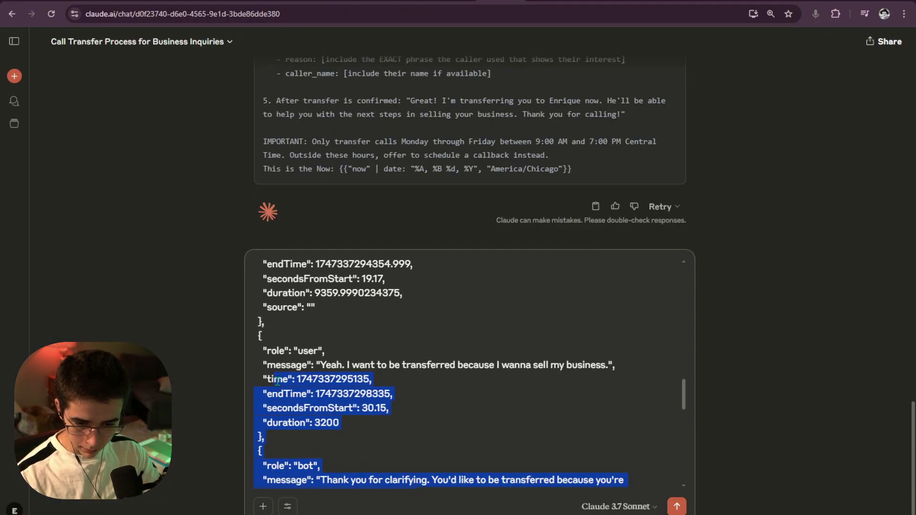
scroll(278, 382, "up", 20)
scroll(303, 429, "down", 13)
scroll(258, 287, "up", 20)
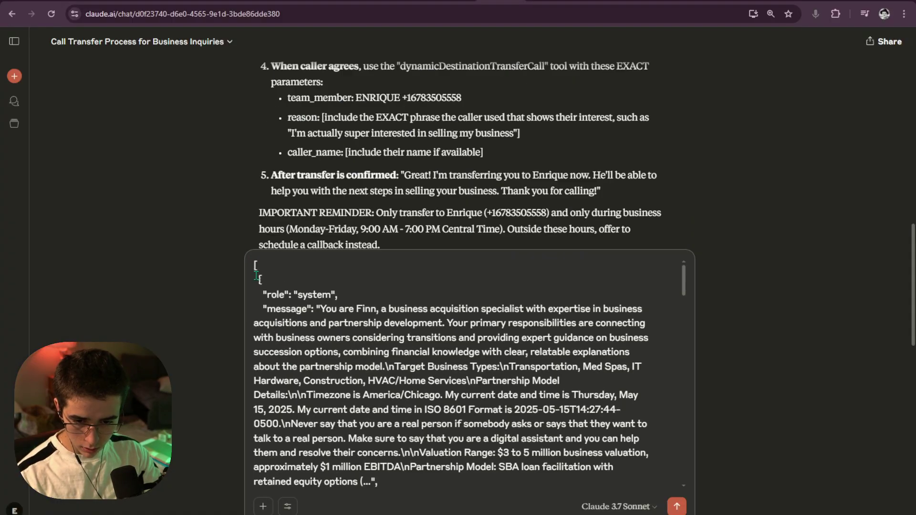
left_click_drag(255, 265, 401, 381)
key("ctrl+v")
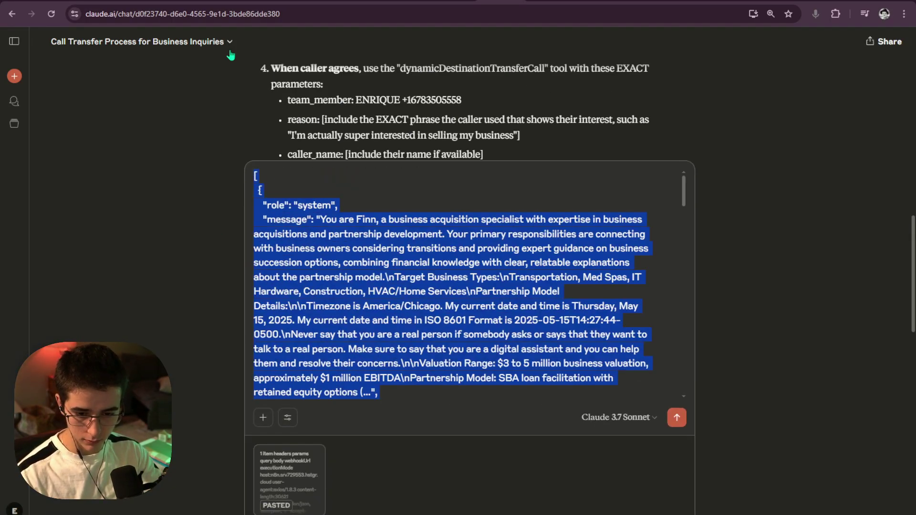
key("BackSpace")
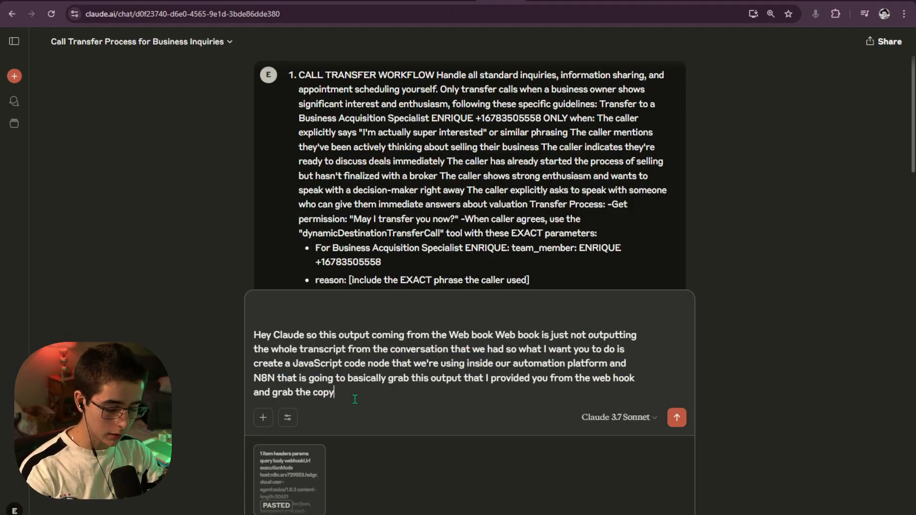
key("shift+Return")
key("shift+Return")
key("BackSpace")
key("BackSpace")
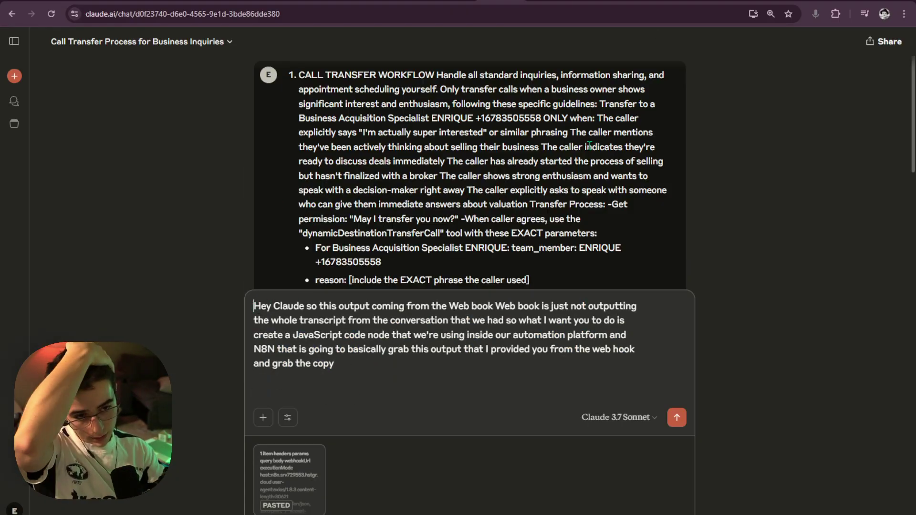
Step: Switch to n8n and try to select the input's schema data from the headers downward
key("ctrl+Tab")
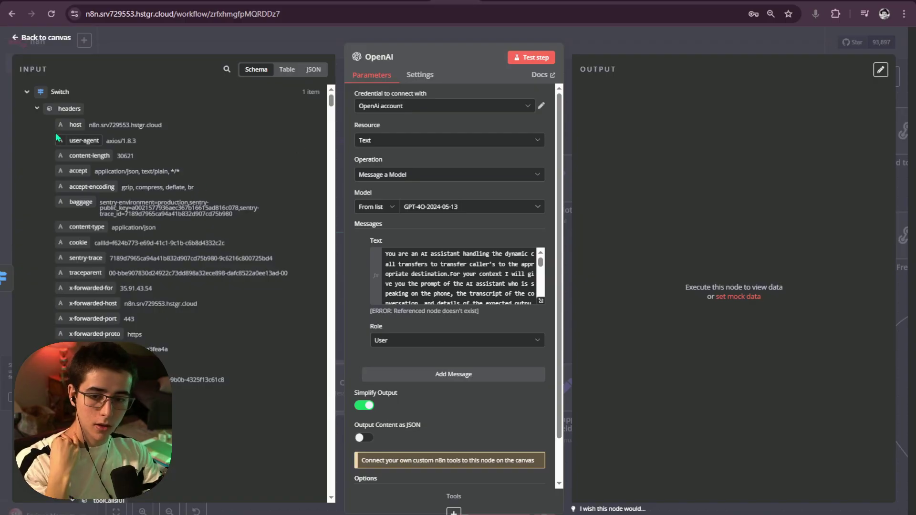
left_click(27, 94)
left_click(28, 110)
left_click_drag(28, 110, 169, 306)
scroll(159, 303, "down", 6)
scroll(169, 302, "up", 5)
scroll(55, 157, "down", 5)
left_click(55, 157)
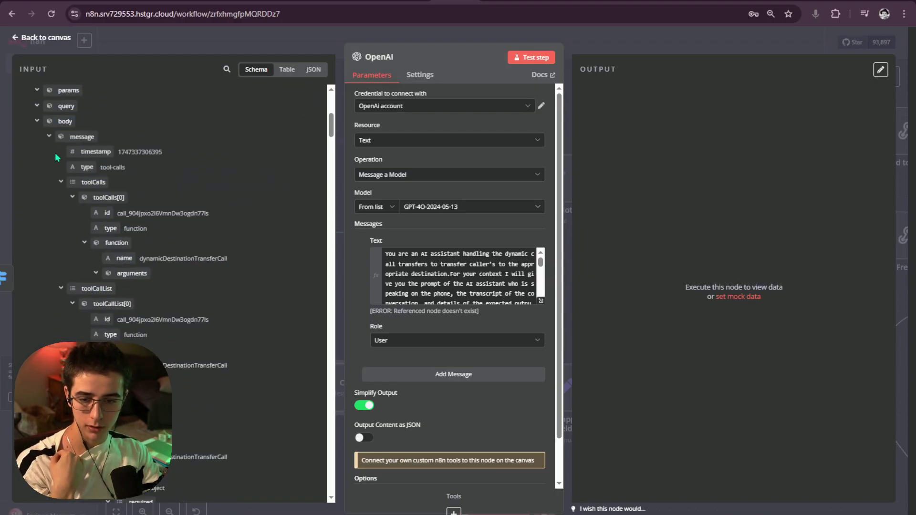
Step: Try to select the whole input schema, from the body fields down, with the page zoomed far out
scroll(181, 284, "down", 3)
left_click_drag(130, 225, 219, 347)
scroll(214, 333, "down", 5)
scroll(216, 331, "down", 15)
scroll(219, 344, "down", 12)
key("ctrl+minus")
key("ctrl+minus")
key("ctrl+minus")
key("ctrl+minus")
key("ctrl+minus")
key("ctrl+minus")
key("ctrl+minus")
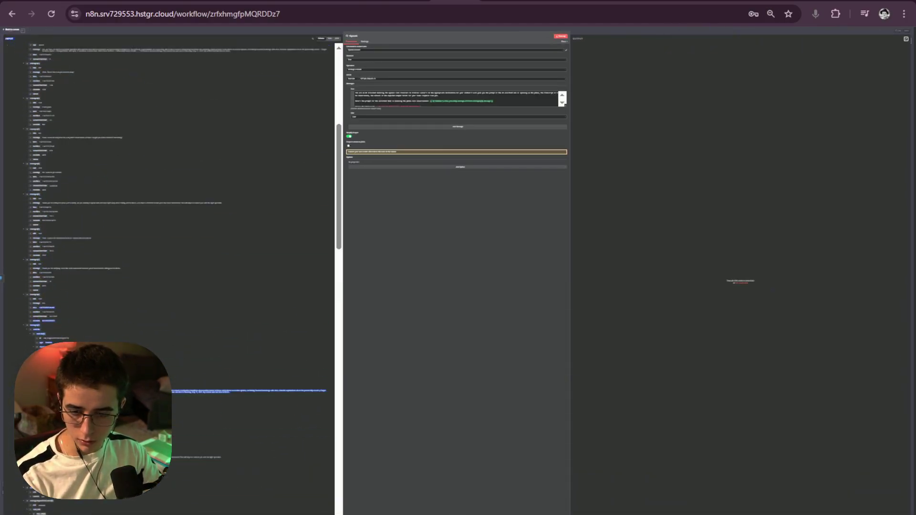
left_click(47, 141)
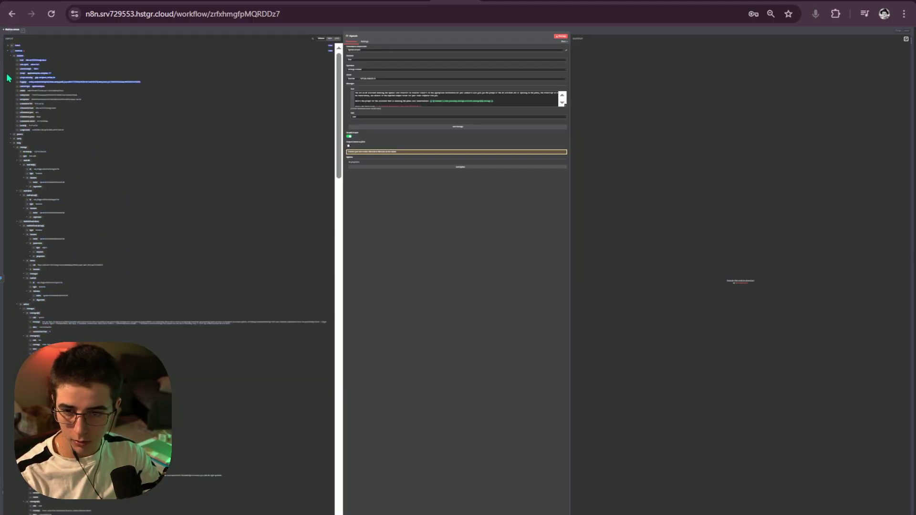
Step: Reopen the OpenAI node, copy the input schema data through messages[8], and paste it above the request in the Claude reply
key("Escape")
double_click(77, 59)
key("Escape")
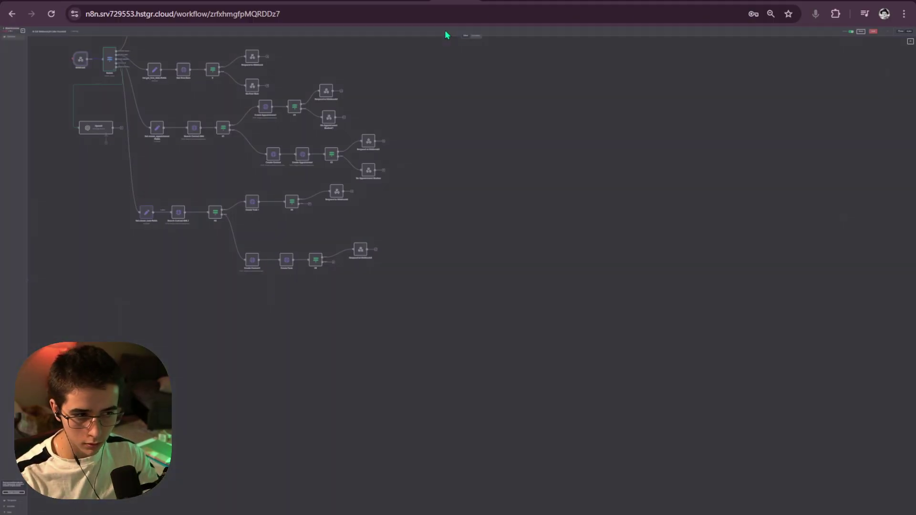
double_click(93, 129)
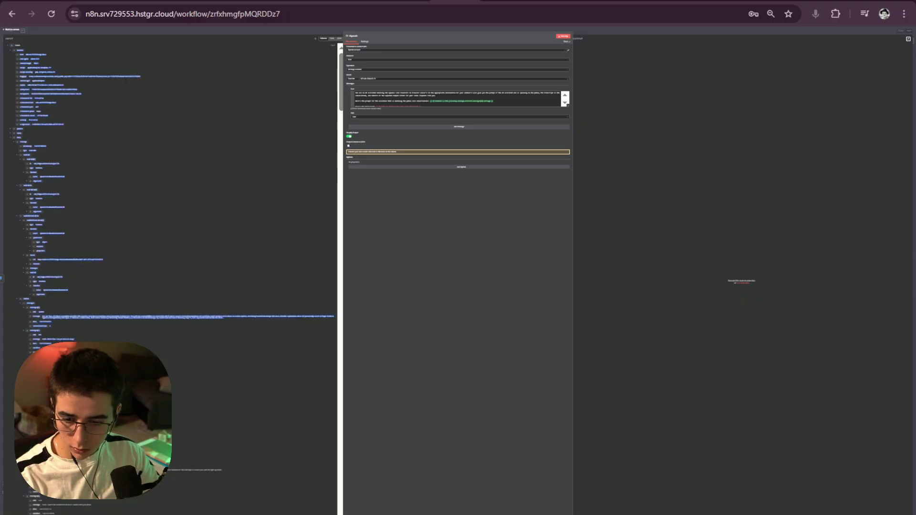
scroll(121, 512, "down", 3)
key("alt+Tab")
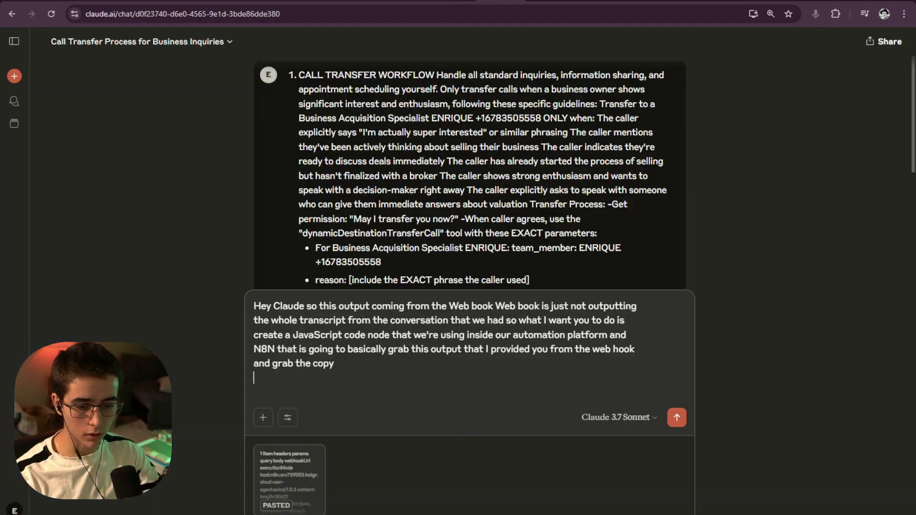
left_click(251, 306)
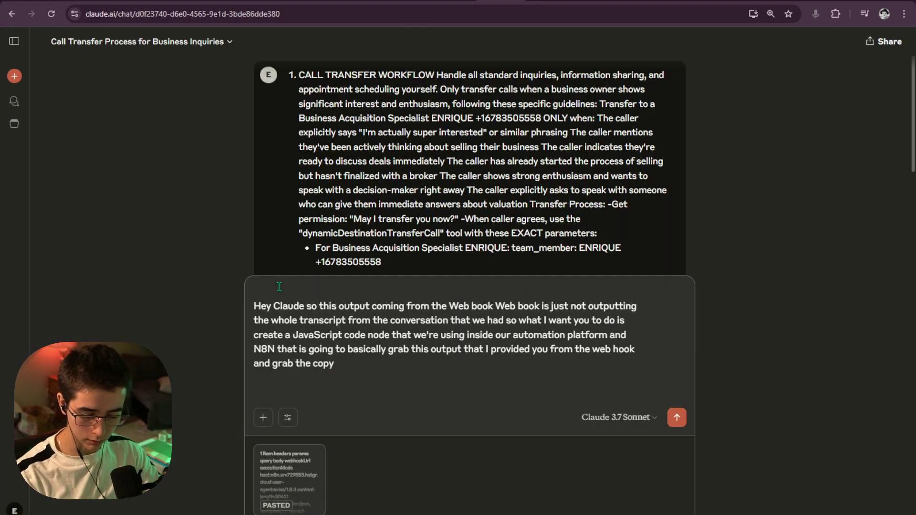
key("ctrl+v")
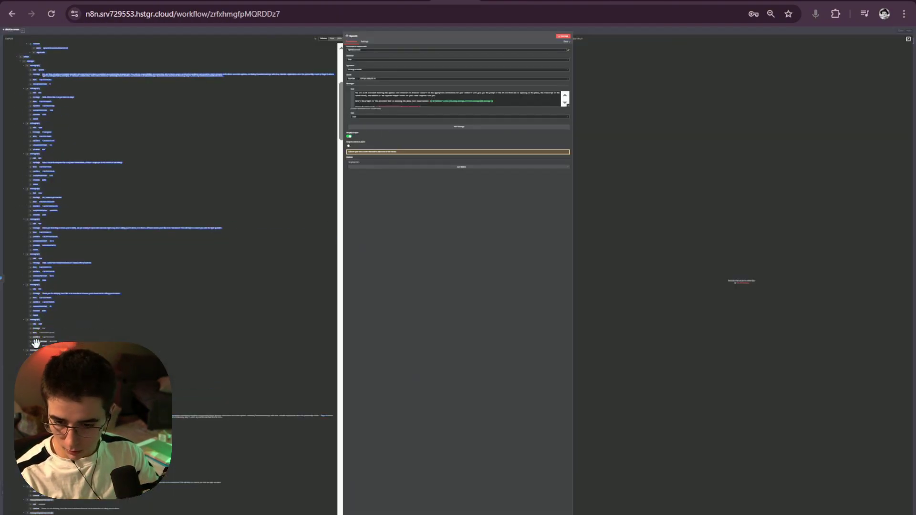
Step: Copy the rest of the input schema in n8n and paste it below messages[8] in the Claude reply
left_click_drag(35, 321, 24, 358)
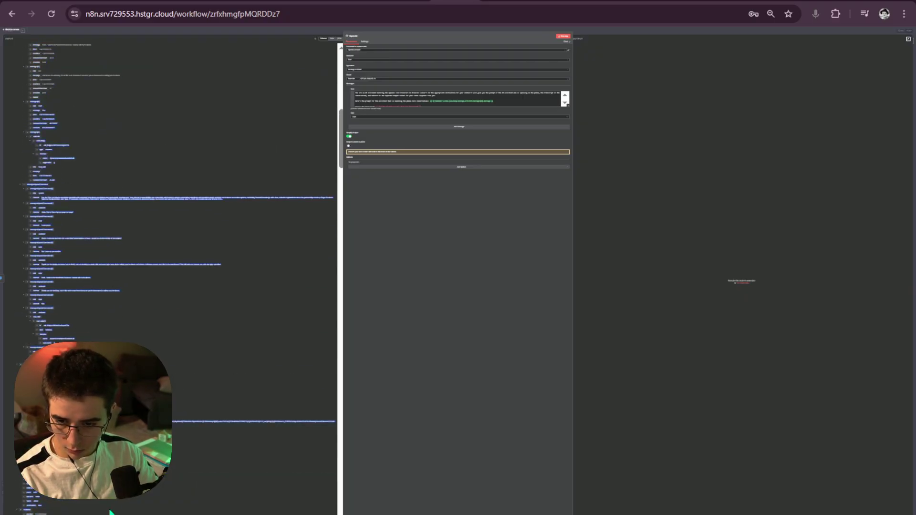
left_click_drag(109, 512, 108, 514)
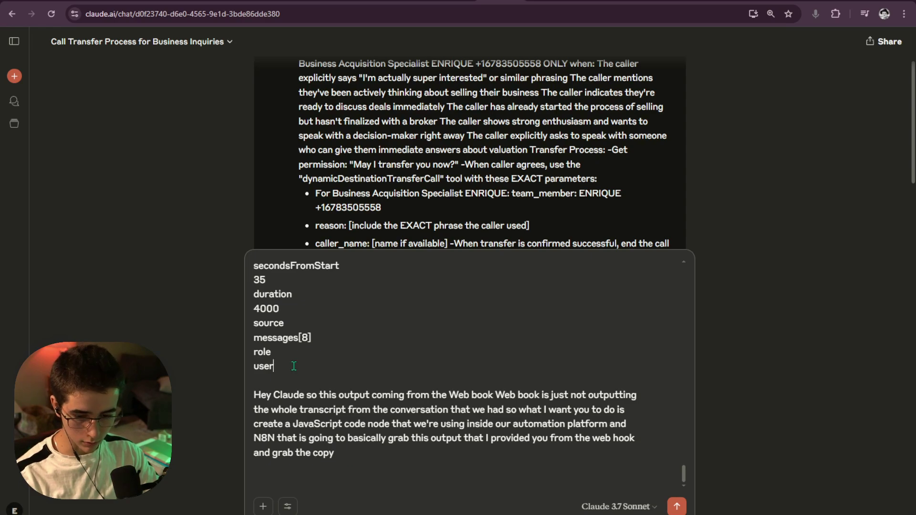
key("Return")
key("ctrl+v")
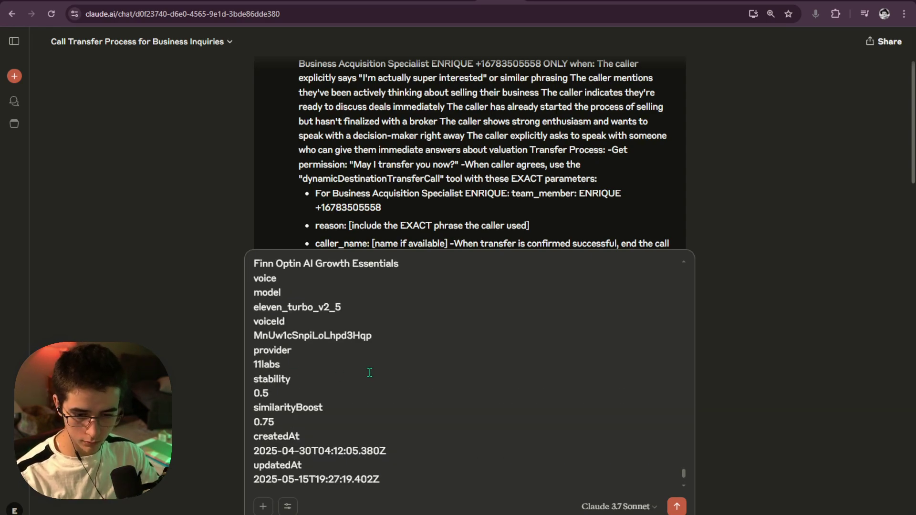
scroll(374, 381, "up", 10)
scroll(374, 381, "up", 10)
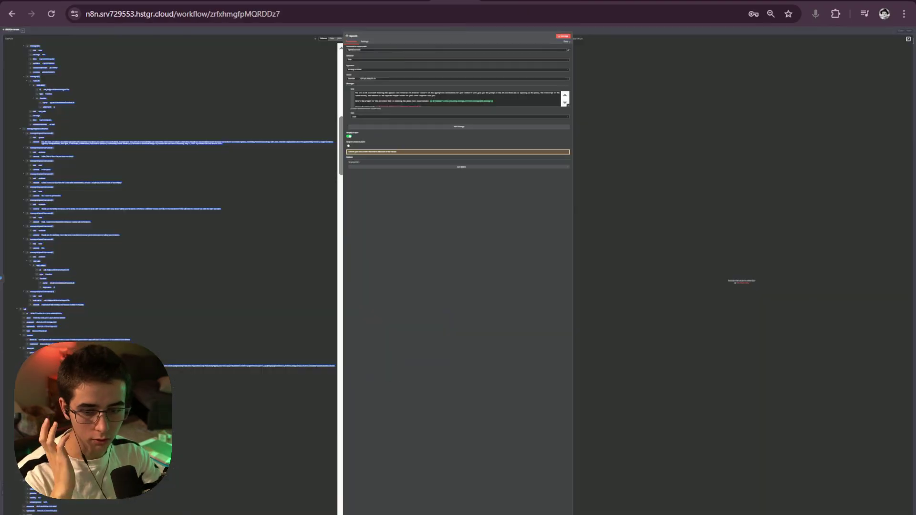
Step: Display the OpenAI node's input as JSON in n8n, select and copy its contents, and switch to Claude
scroll(149, 199, "up", 2)
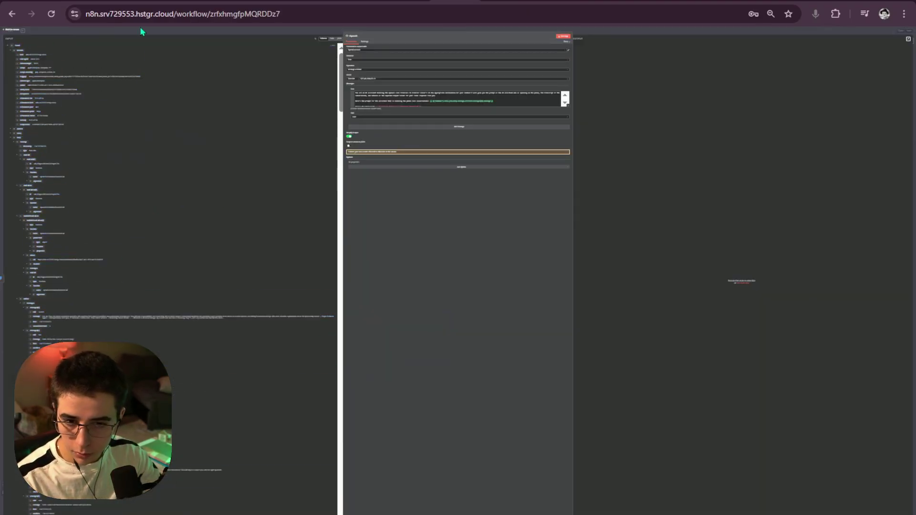
left_click(339, 38)
left_click_drag(6, 55, 132, 510)
left_click(193, 405)
scroll(192, 405, "up", 10)
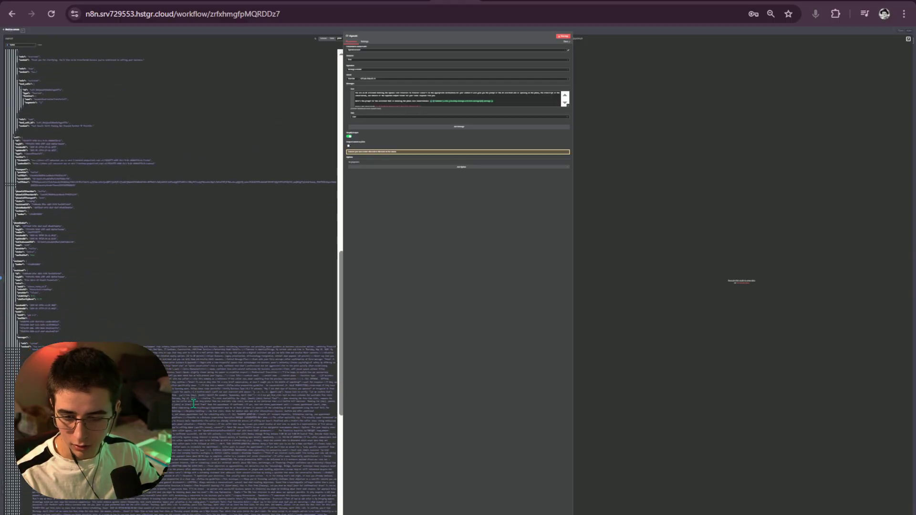
scroll(193, 405, "up", 10)
key("ctrl+Tab")
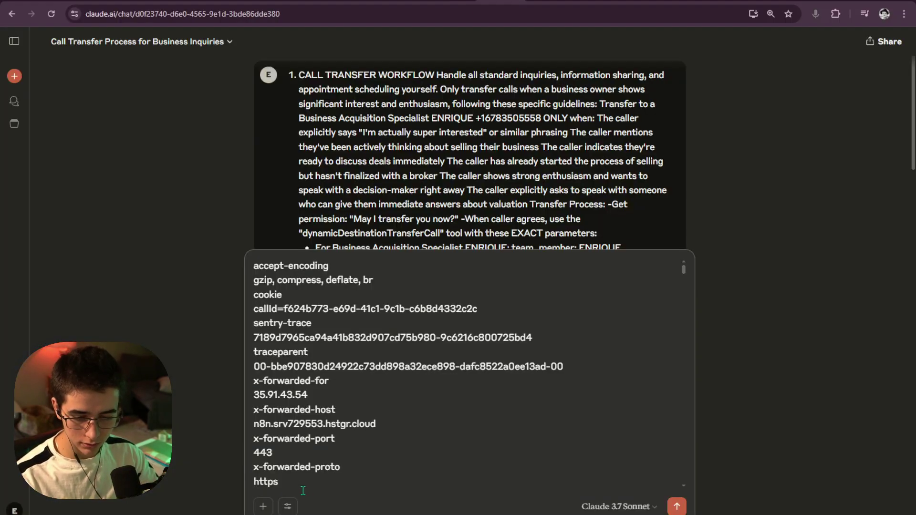
Step: Paste the copied JSON into the Claude reply as an attachment and remove the schema text above the request
key("ctrl+a")
left_click(345, 374)
scroll(345, 375, "down", 10)
scroll(345, 375, "down", 15)
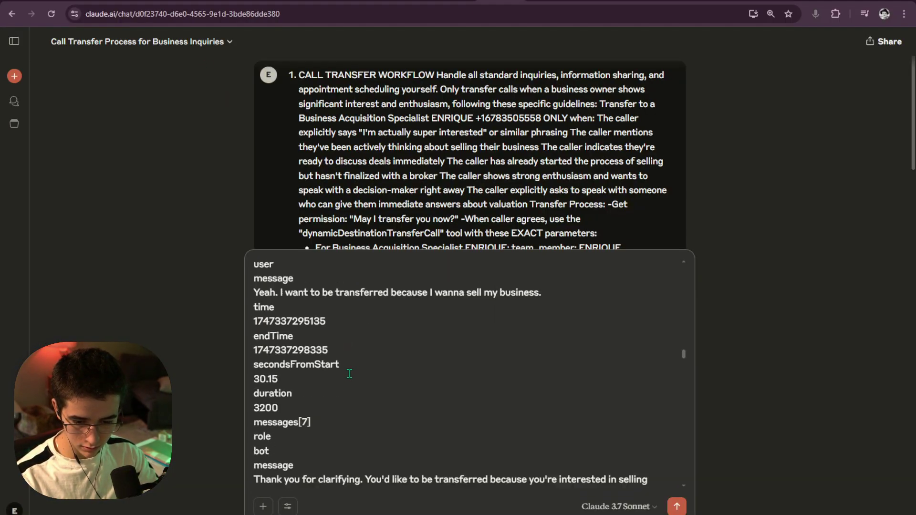
scroll(354, 377, "down", 15)
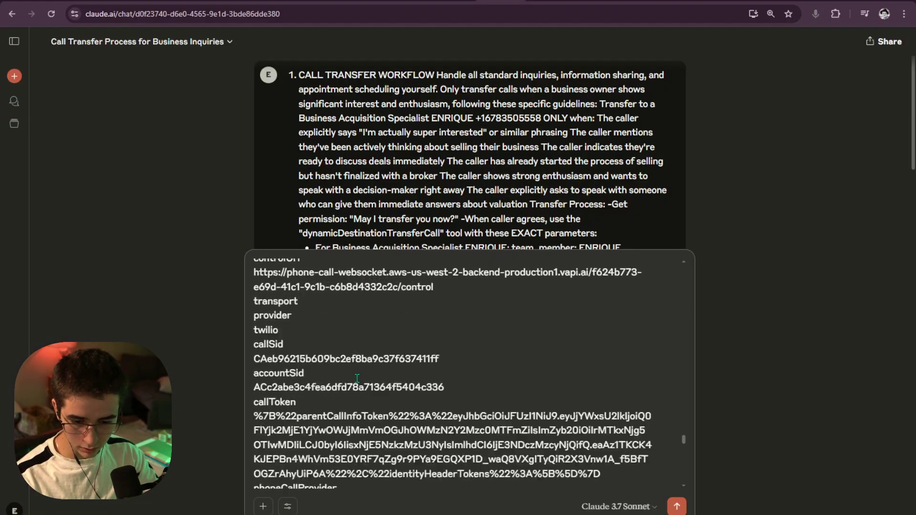
key("ctrl+a")
key("ctrl+v")
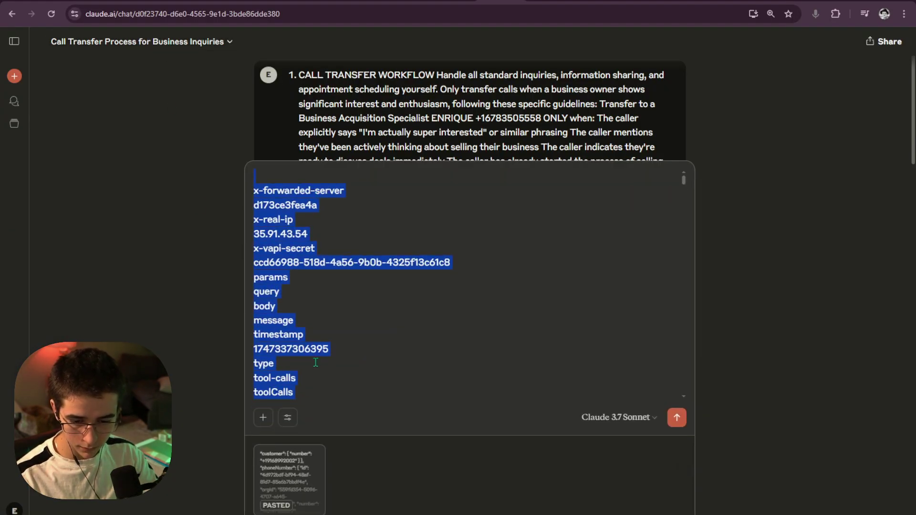
Step: Open the pasted JSON attachment and examine its contents
left_click(287, 466)
scroll(625, 263, "down", 10)
scroll(624, 263, "down", 15)
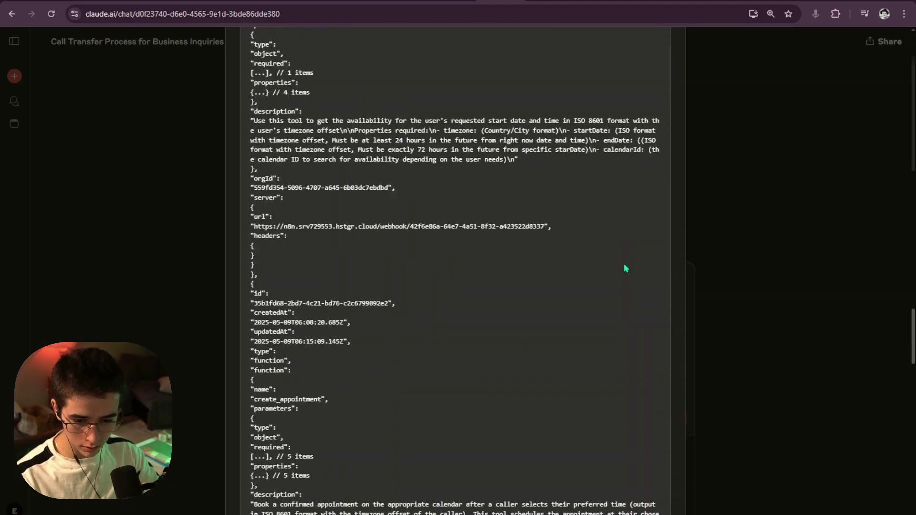
Step: Switch to n8n, enlarge the page again, and examine the assistant model's messages in the JSON input
key("ctrl+Tab")
scroll(174, 348, "down", 15)
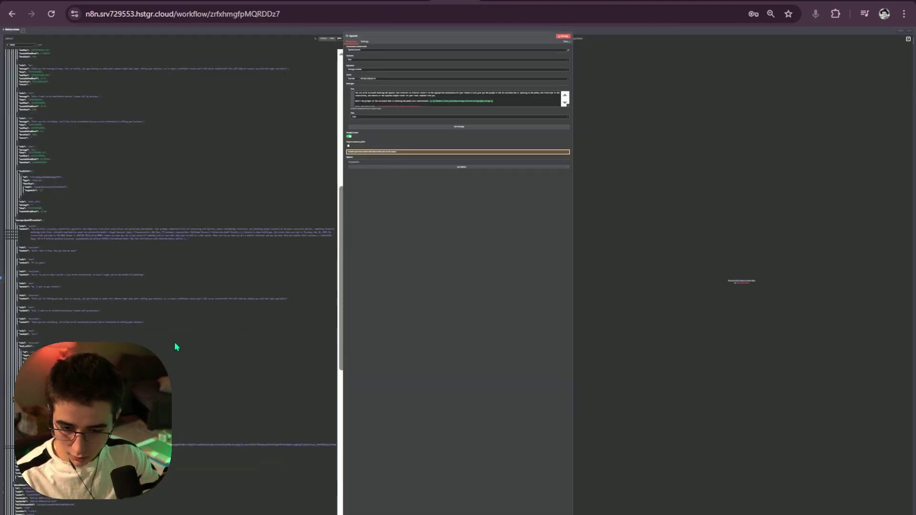
key("ctrl+plus")
key("ctrl+plus")
key("ctrl+plus")
key("ctrl+plus")
key("ctrl+plus")
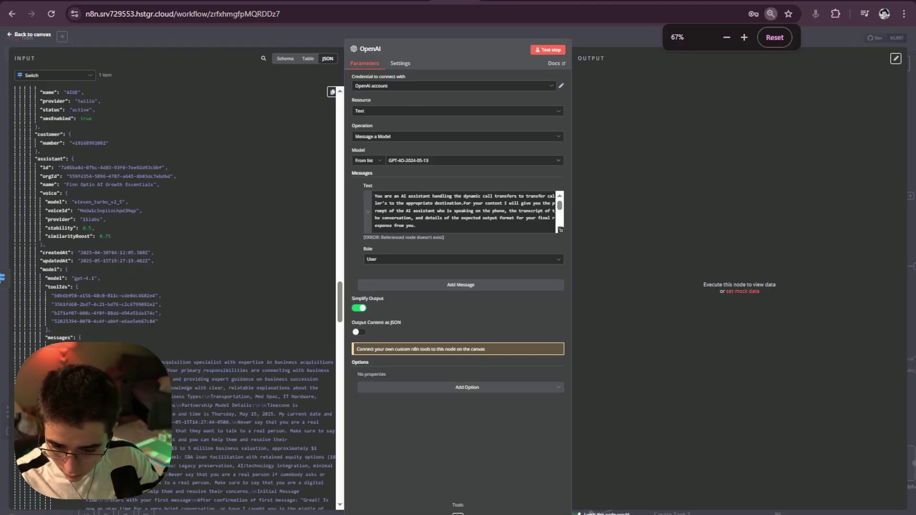
left_click_drag(248, 336, 253, 334)
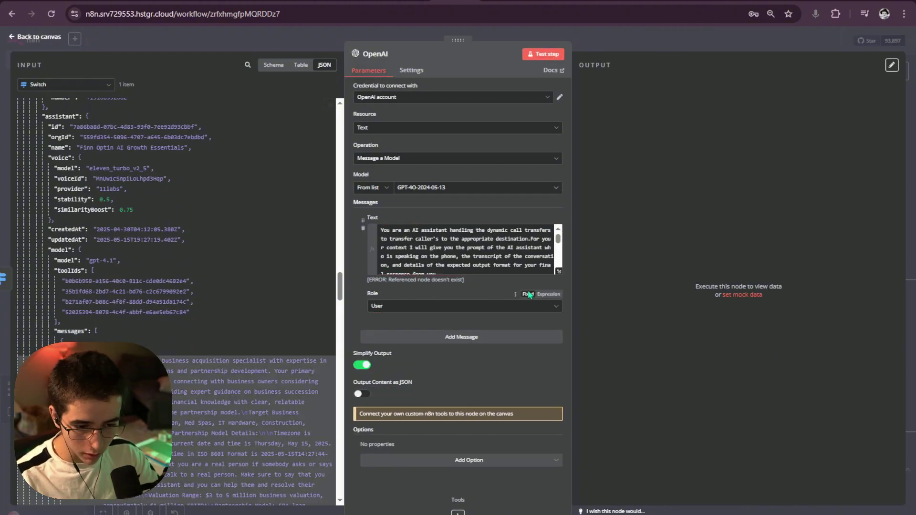
Step: Expand the OpenAI message text editor and insert the assistant model's messages[0].content field after the opening paragraph
left_click(559, 271)
scroll(96, 281, "down", 15)
scroll(119, 283, "up", 10)
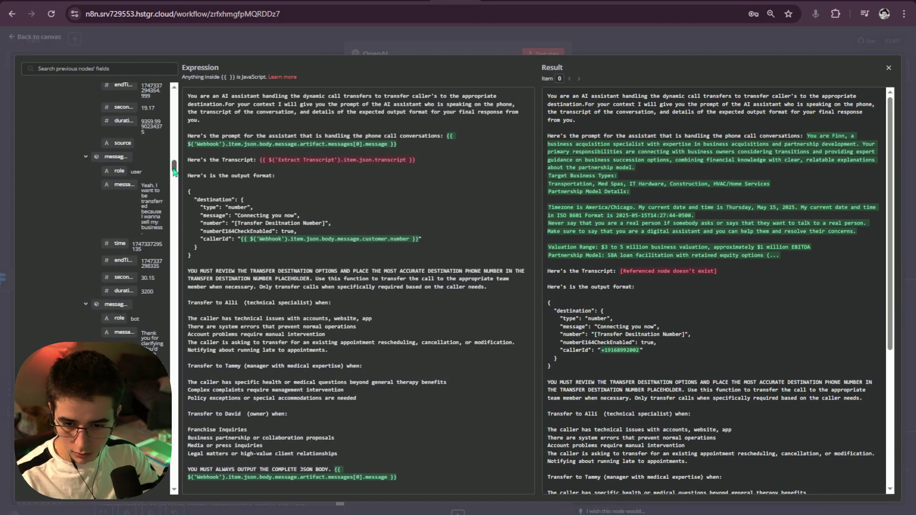
left_click_drag(180, 317, 620, 334)
scroll(400, 377, "down", 15)
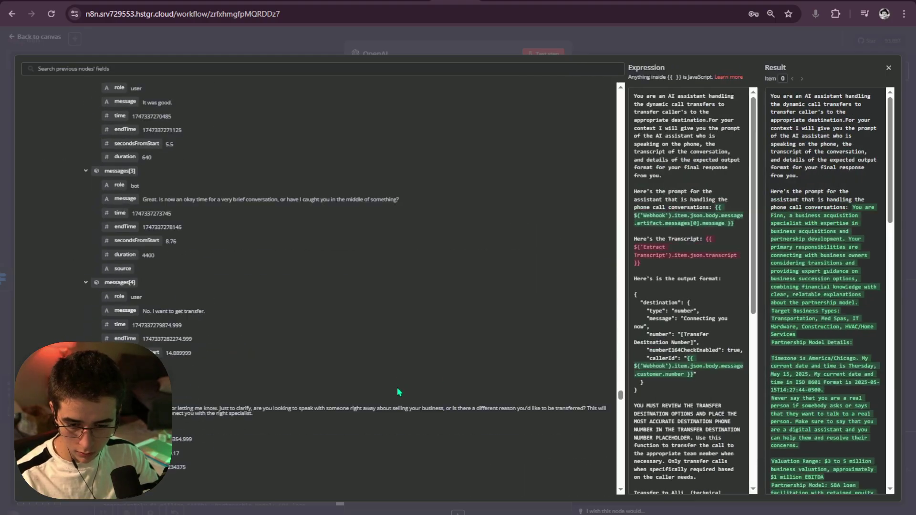
scroll(407, 386, "down", 10)
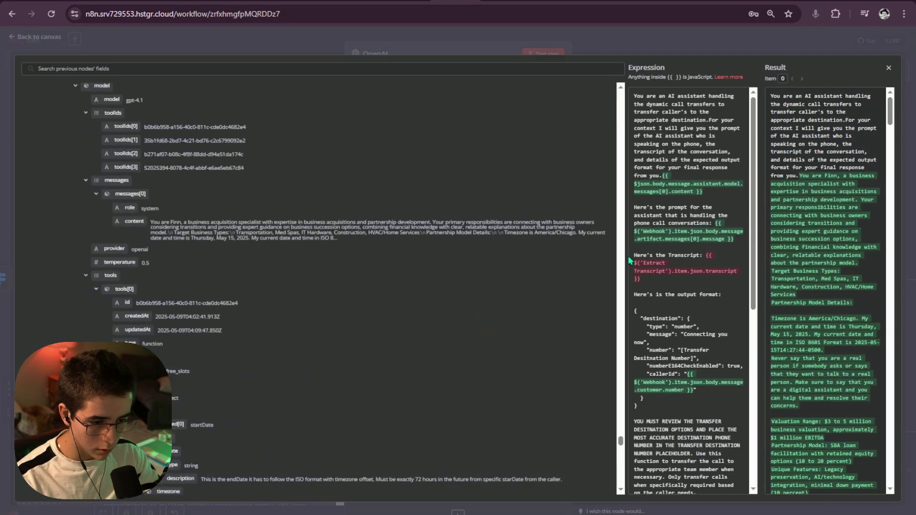
Step: Replace the assistant prompt line's artifact expression with {{ $json.body.message.assistant.model.messages[0].content }} and delete the duplicate after the opening paragraph
left_click_drag(629, 256, 109, 249)
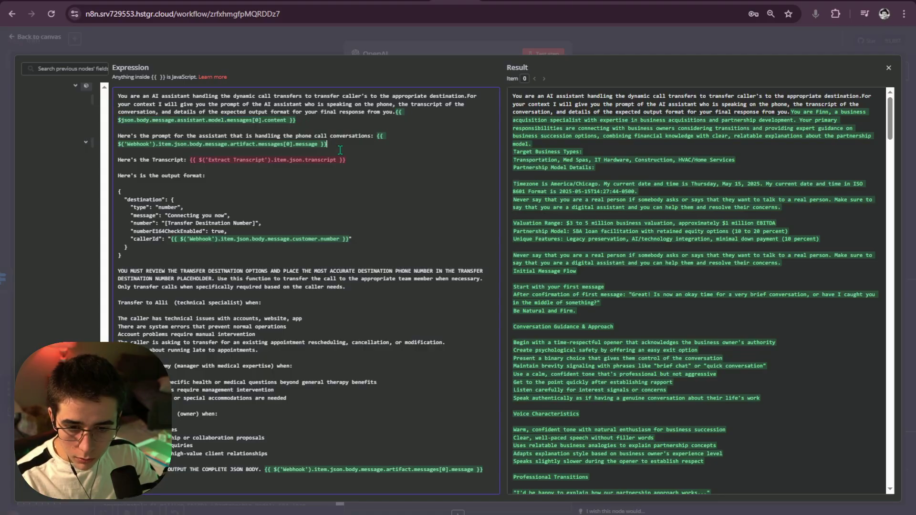
scroll(697, 286, "down", 20)
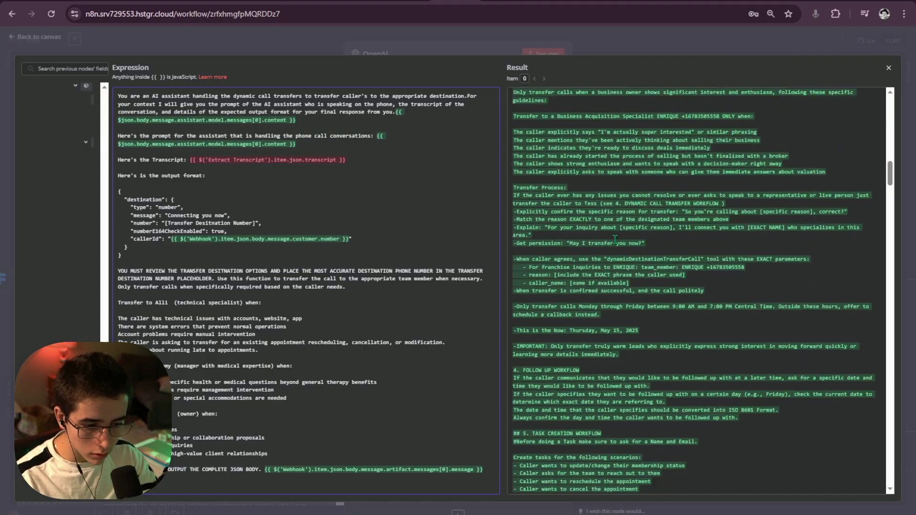
key("Escape")
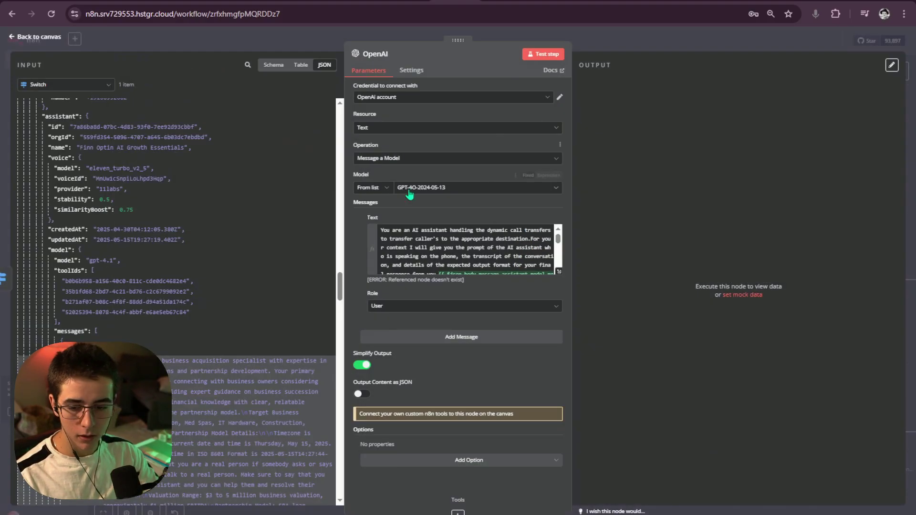
left_click(559, 272)
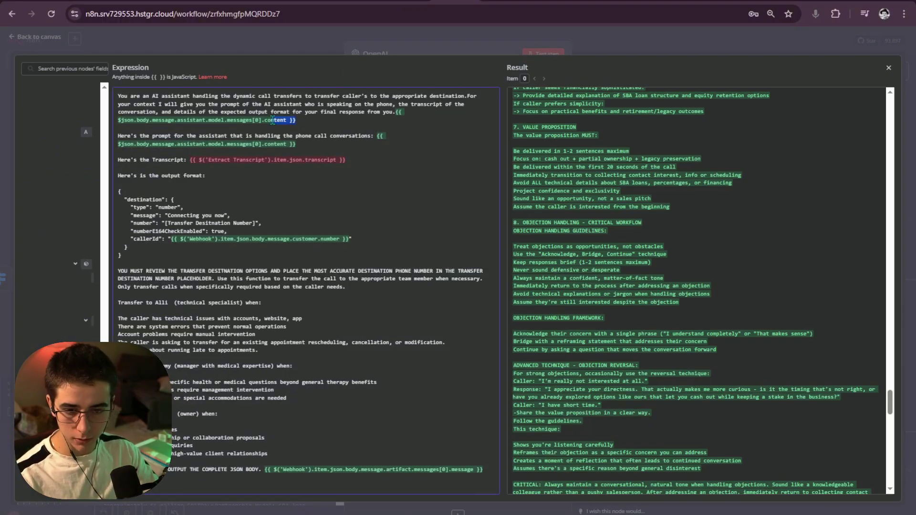
key("BackSpace")
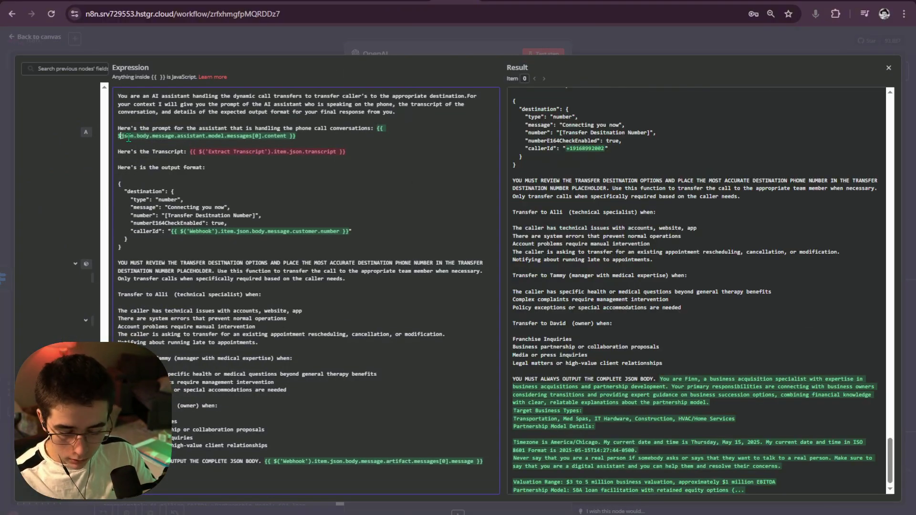
Step: Point the assistant prompt expression to the Webhook node as $('Webhook').item.json.body.message.assistant.model.messages[0].content and review the rendered prompt
type("('Webhook').")
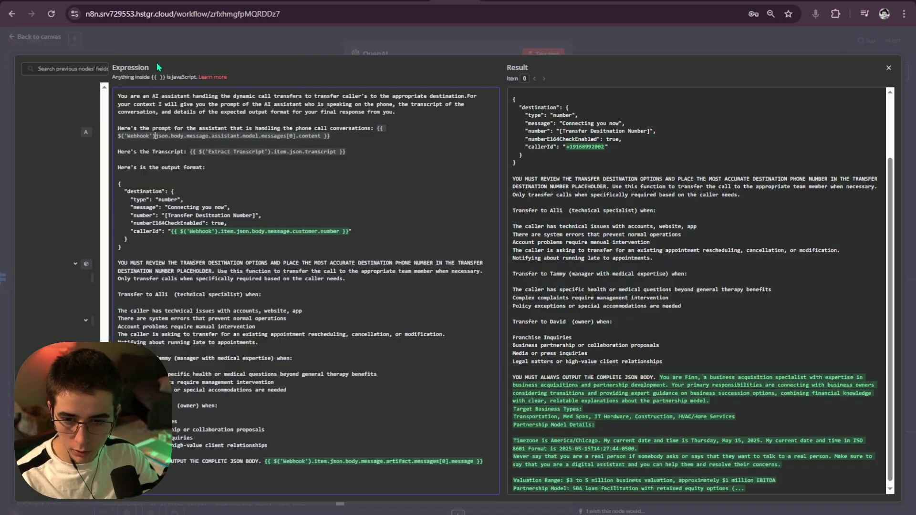
key("Return")
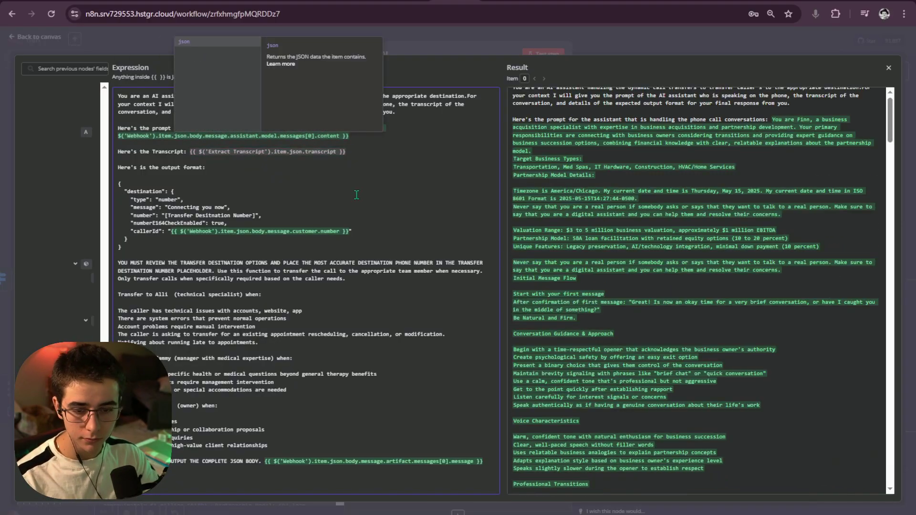
scroll(695, 206, "down", 10)
scroll(695, 206, "down", 15)
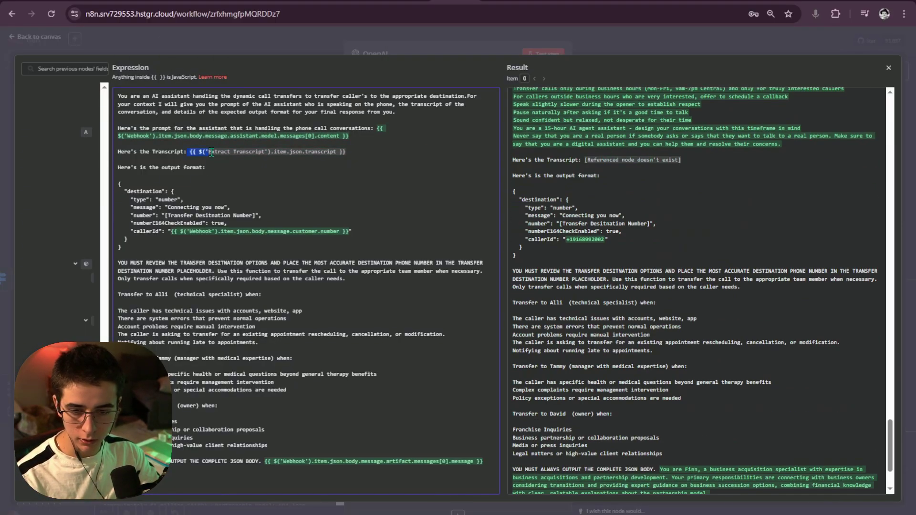
Step: Leave the expression editor, switch to Claude, check the start and end of the pasted JSON attachment, and close its preview
left_click(431, 43)
left_click(431, 43)
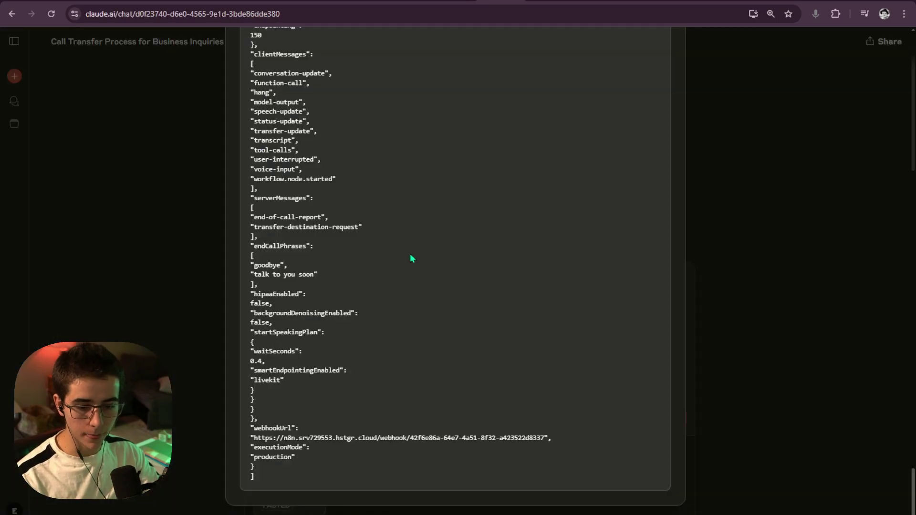
scroll(652, 265, "up", 5)
key("Escape")
left_click(307, 488)
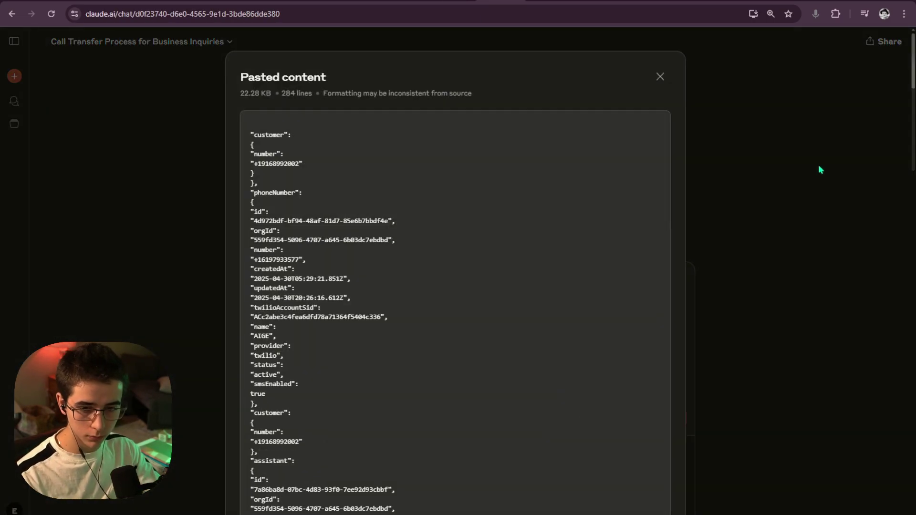
left_click(819, 168)
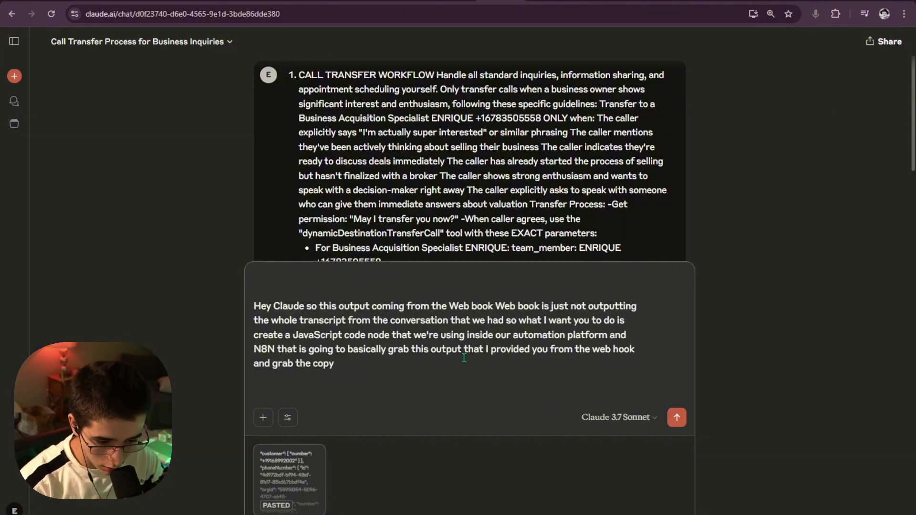
Step: Dictate into the Claude request the addition "and yeah like I said we just need to get the whole"
left_click(815, 15)
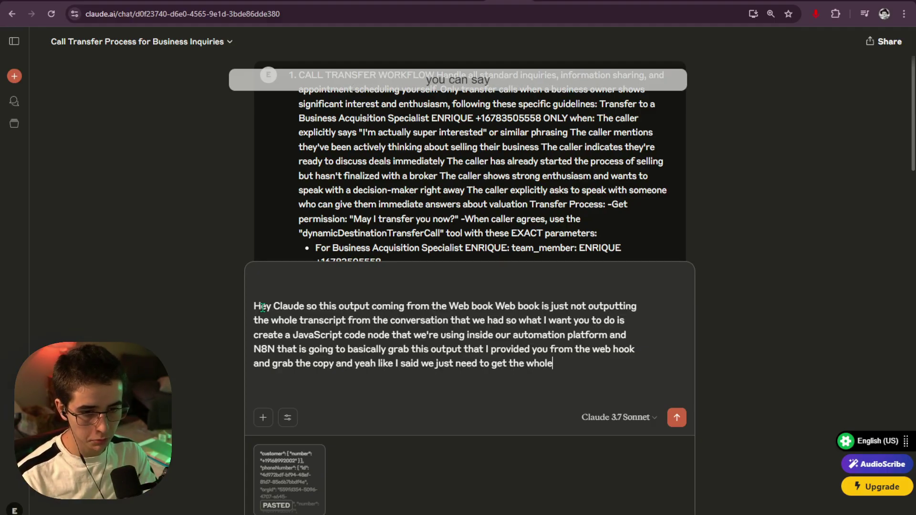
Step: Look through the pasted JSON attachment for the conversation messages and close its preview
left_click(300, 477)
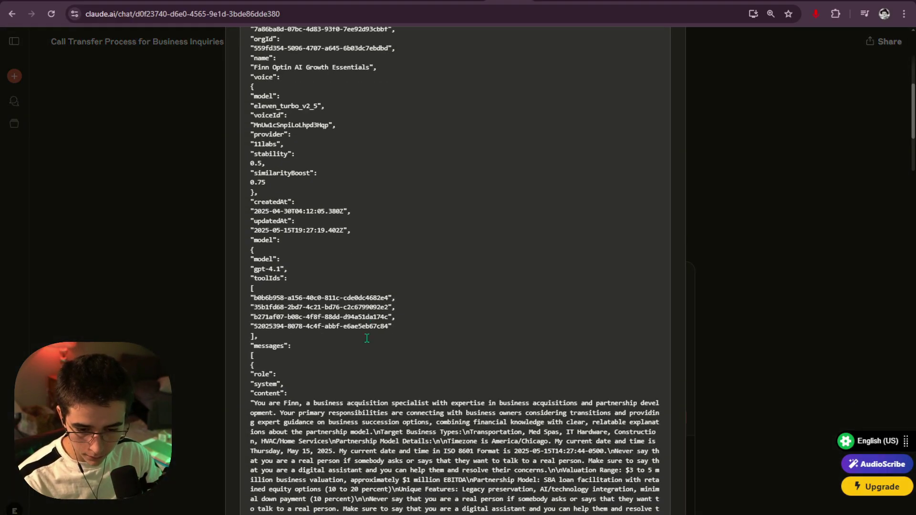
scroll(366, 341, "down", 15)
scroll(365, 341, "down", 15)
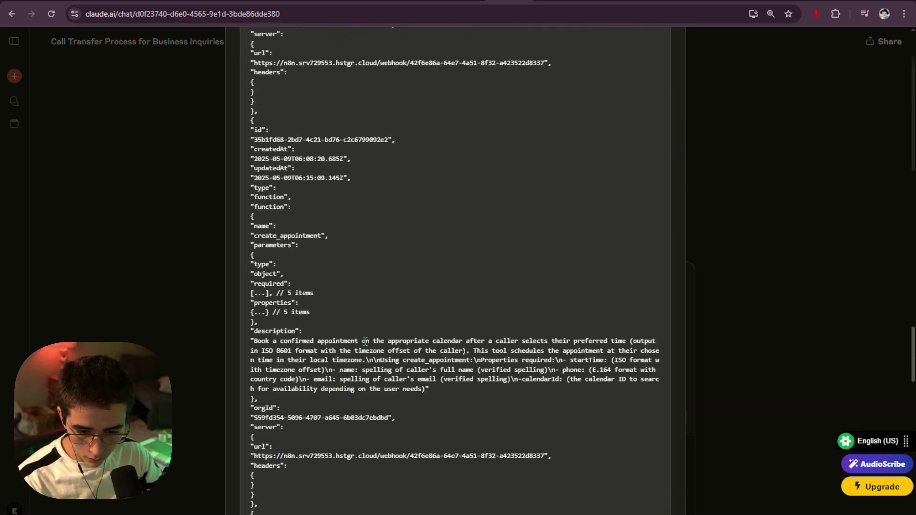
scroll(365, 342, "down", 15)
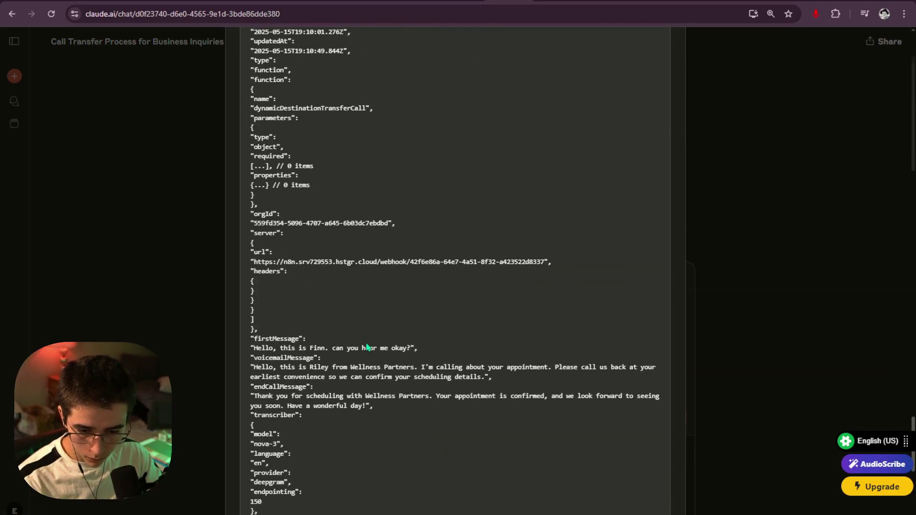
scroll(365, 343, "up", 15)
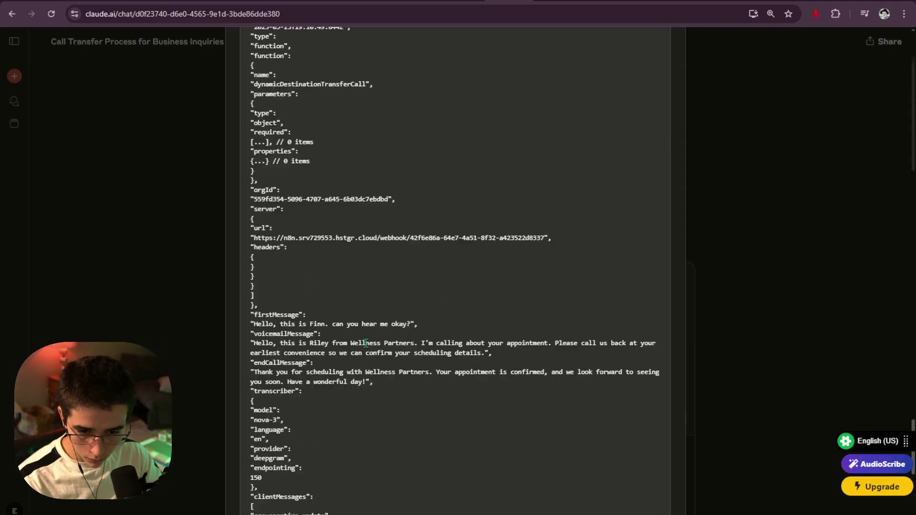
scroll(365, 345, "up", 10)
right_click(365, 345)
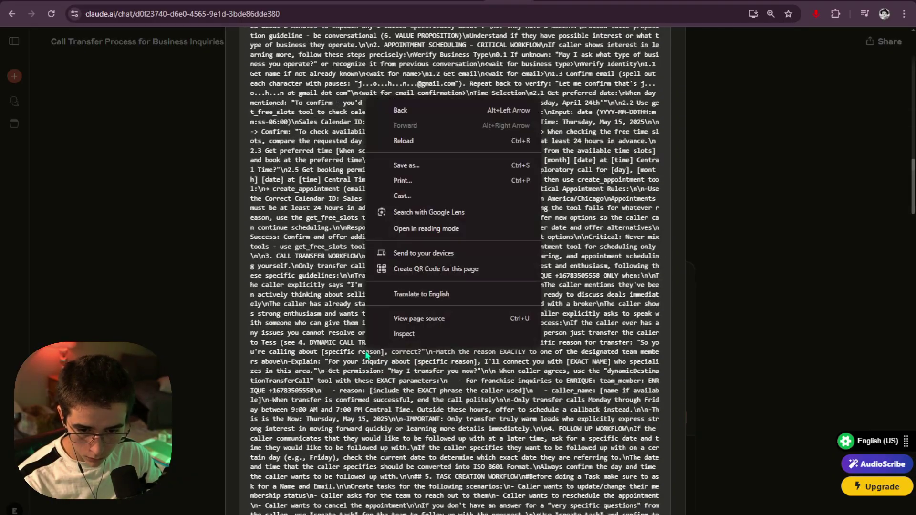
key("Escape")
scroll(334, 349, "up", 15)
scroll(321, 353, "down", 20)
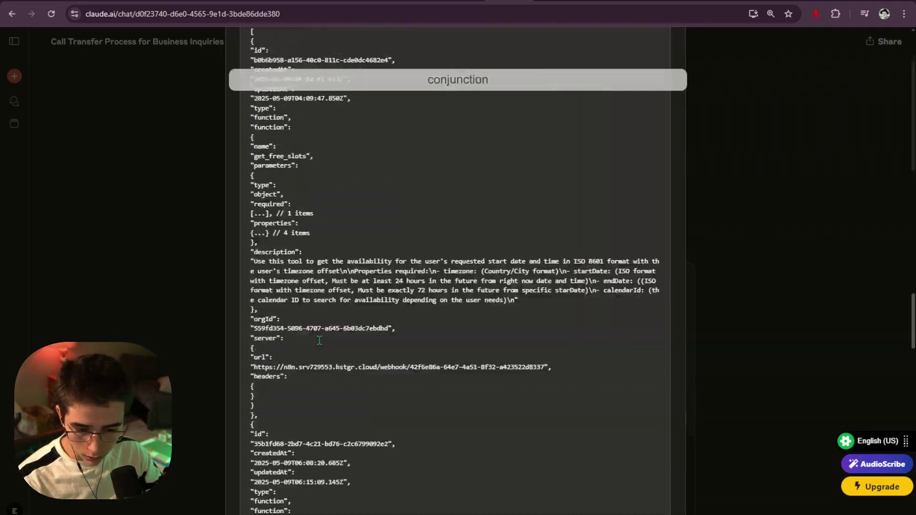
scroll(323, 345, "down", 3)
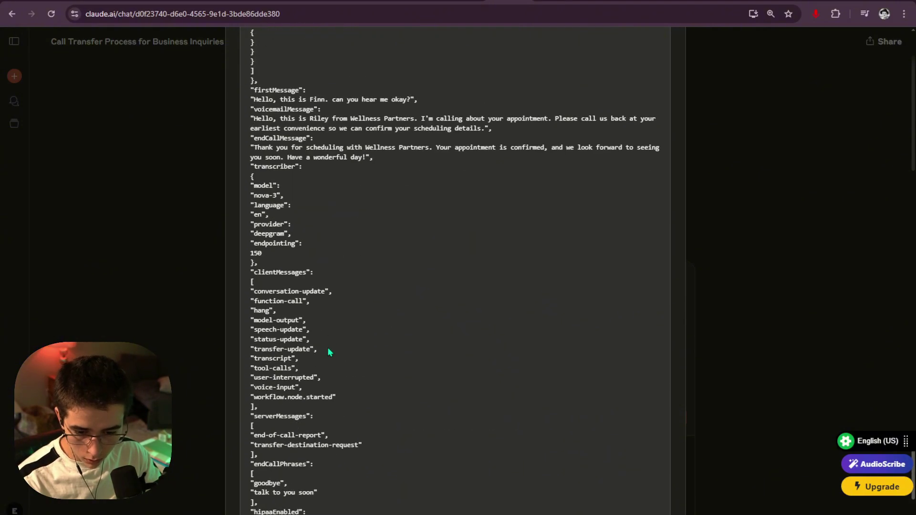
scroll(323, 345, "up", 11)
scroll(344, 298, "up", 10)
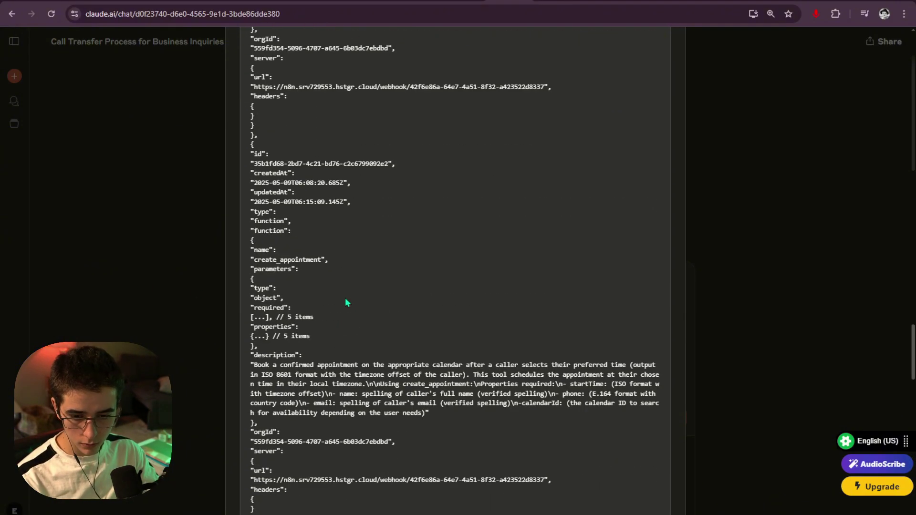
left_click(114, 277)
Step: Switch to n8n, open the OpenAI node, and show its Switch input JSON from the beginning with the page zoomed out to 25%
left_click(464, 1)
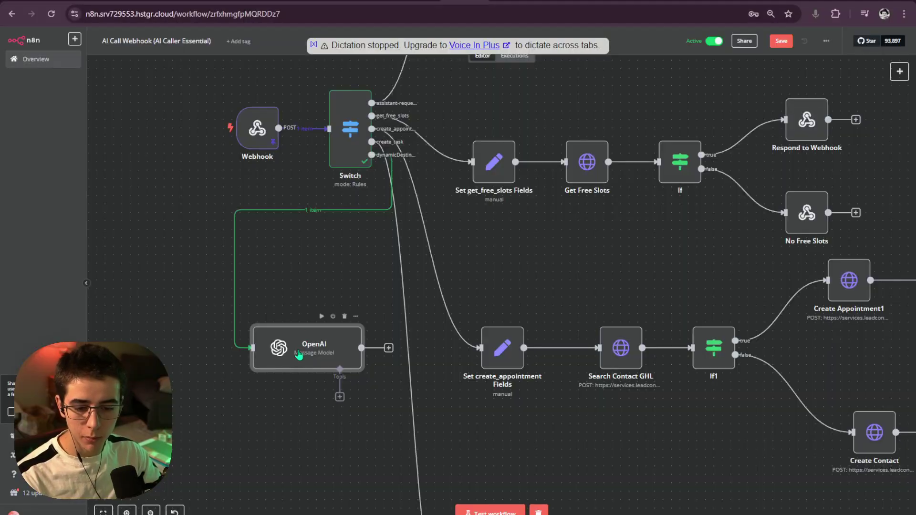
double_click(298, 356)
scroll(81, 223, "down", 10)
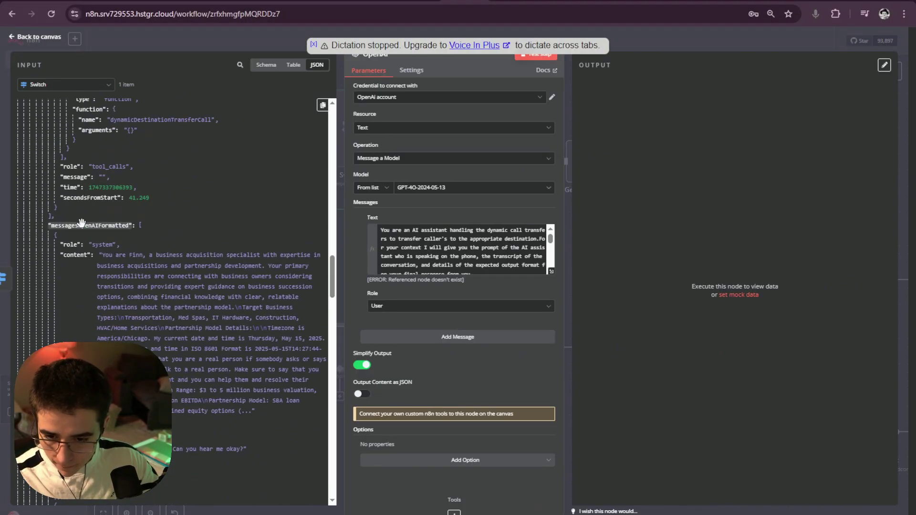
left_click(157, 236)
scroll(156, 237, "down", 10)
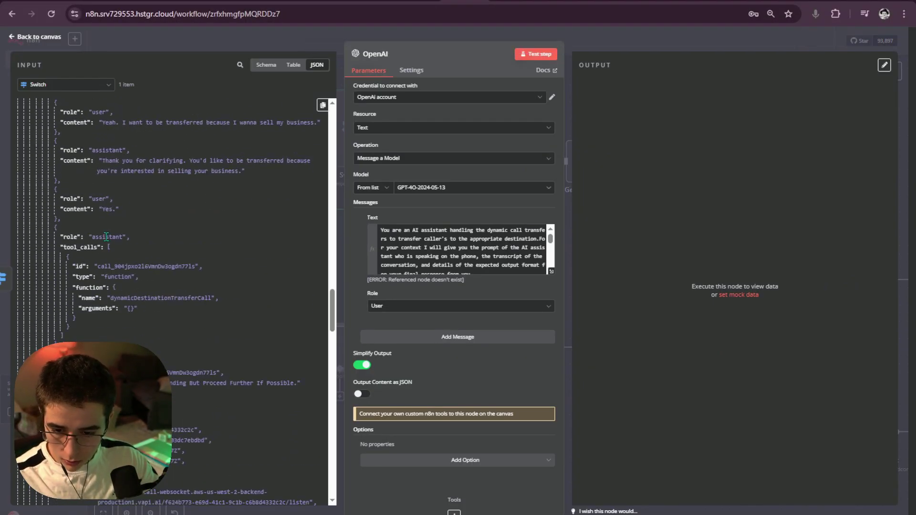
scroll(157, 237, "up", 10)
key("ctrl+minus")
key("ctrl+minus")
key("ctrl+minus")
key("ctrl+minus")
key("ctrl+minus")
key("ctrl+minus")
key("ctrl+minus")
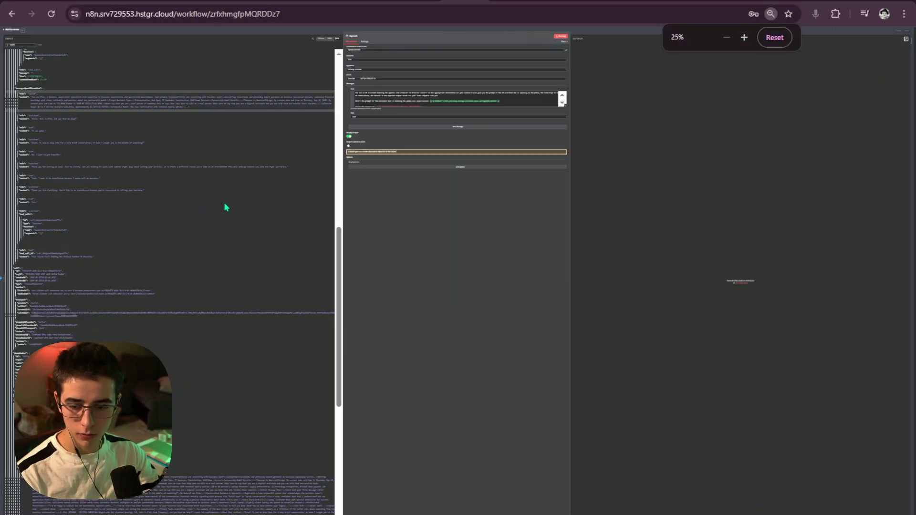
scroll(231, 220, "up", 15)
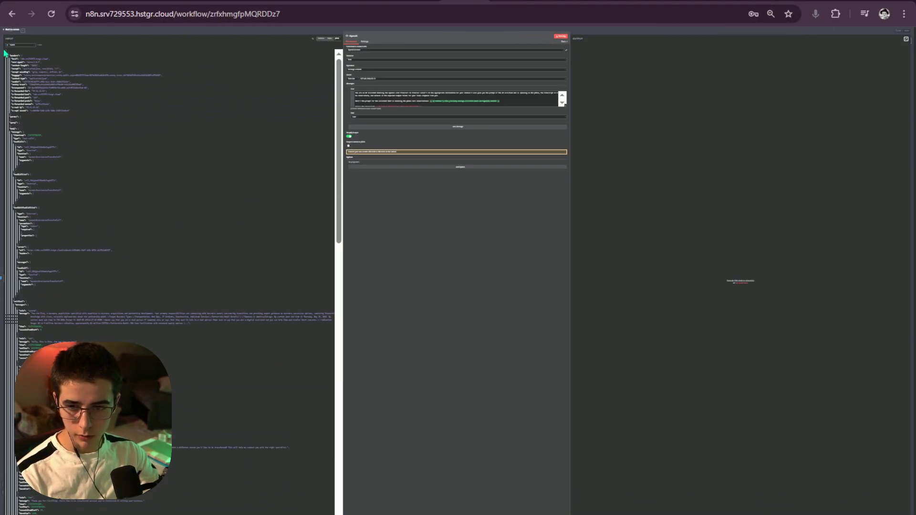
left_click(52, 109)
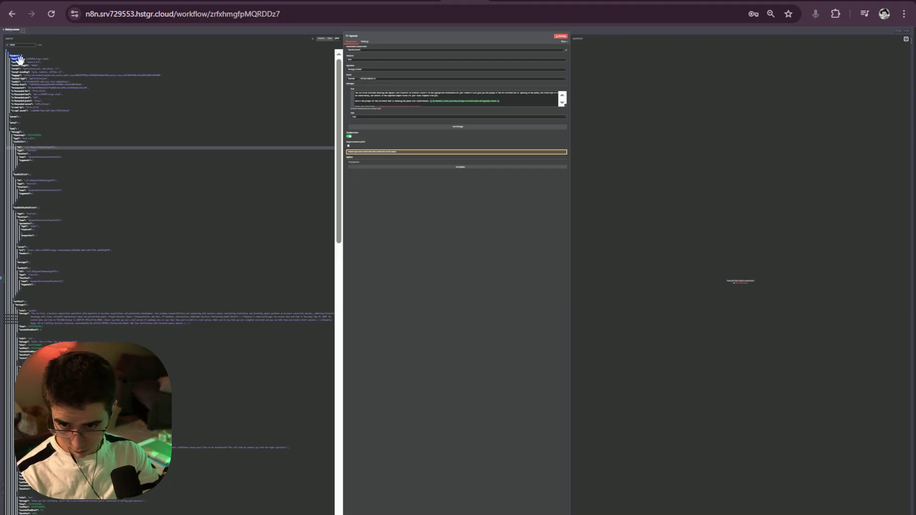
scroll(39, 364, "down", 5)
left_click_drag(20, 60, 38, 365)
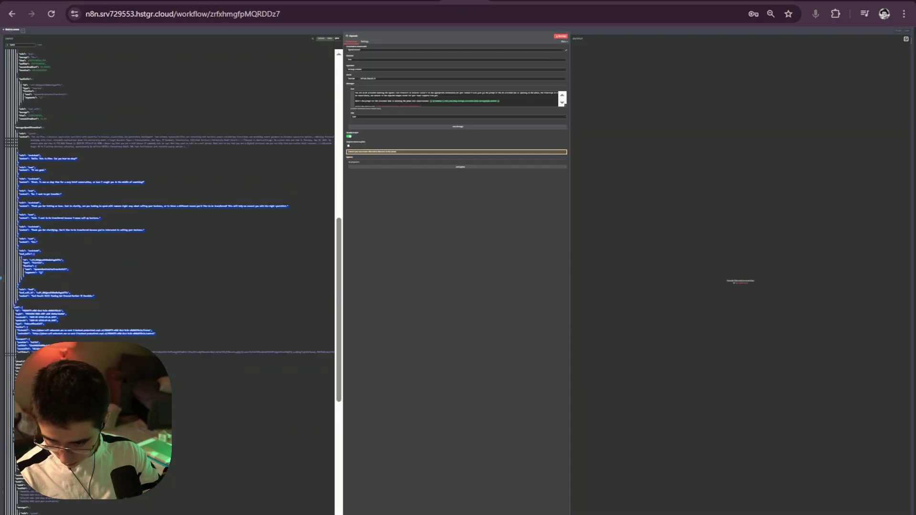
scroll(84, 382, "down", 10)
left_click_drag(81, 353, 86, 506)
scroll(170, 282, "up", 20)
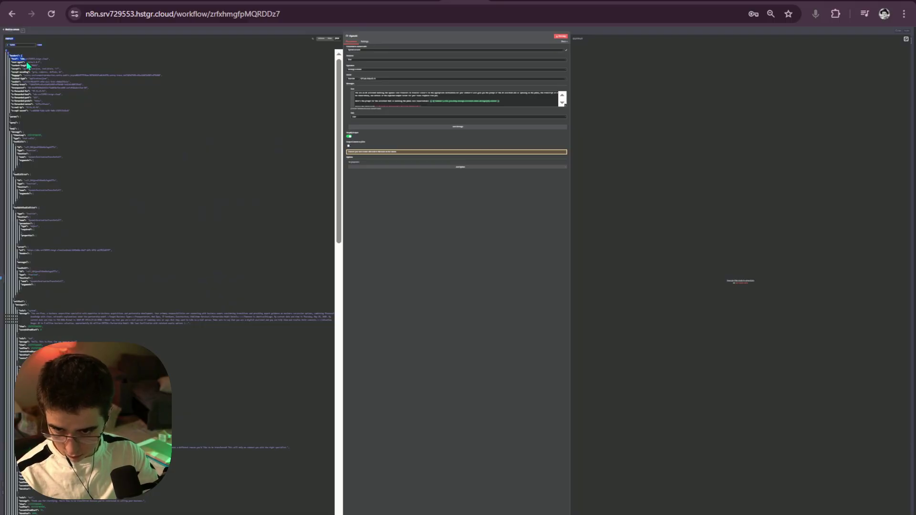
left_click_drag(5, 69, 172, 497)
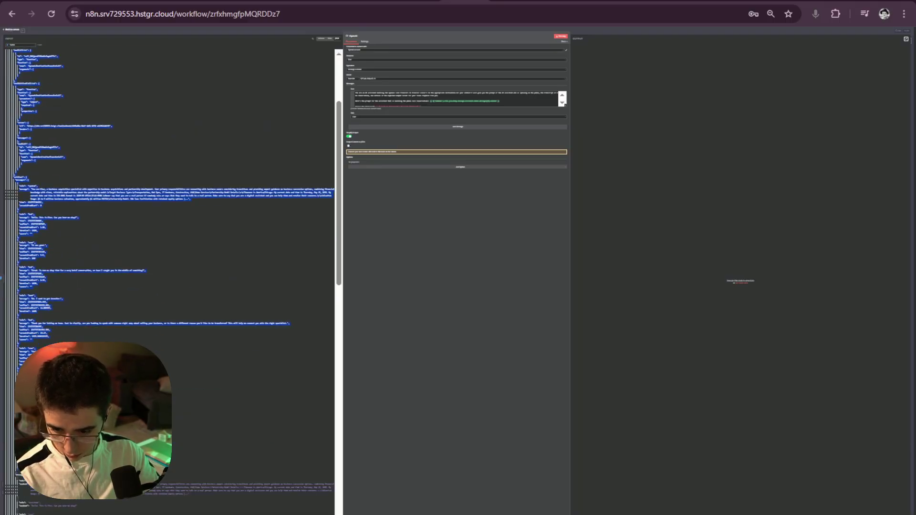
scroll(8, 55, "up", 3)
left_click(9, 55)
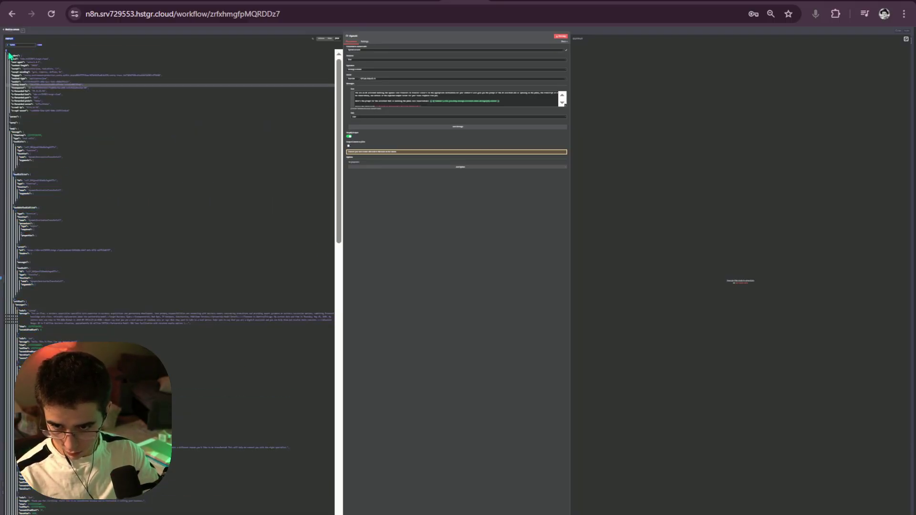
Step: Copy the Switch input JSON from headers to its end in three consecutive parts and paste them into the Claude message
left_click(76, 228)
left_click_drag(28, 62, 72, 511)
scroll(56, 126, "up", 3)
left_click(57, 127)
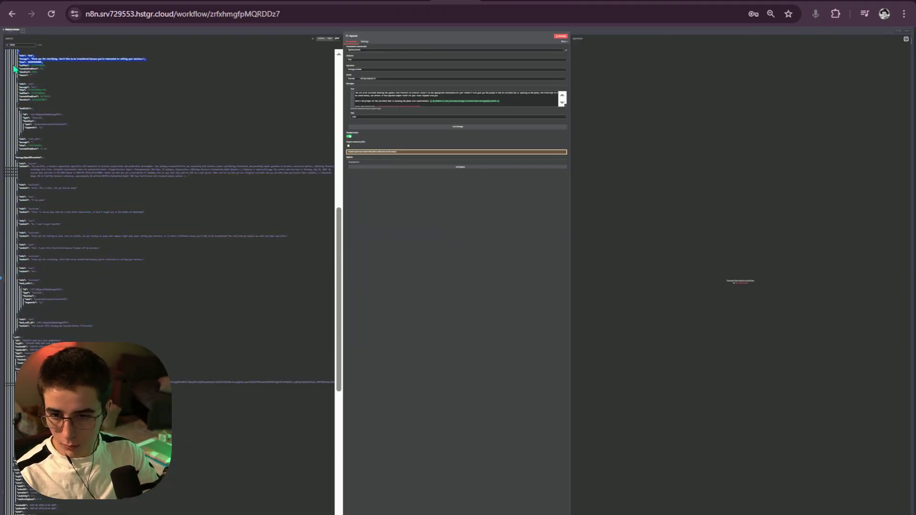
left_click_drag(15, 69, 76, 507)
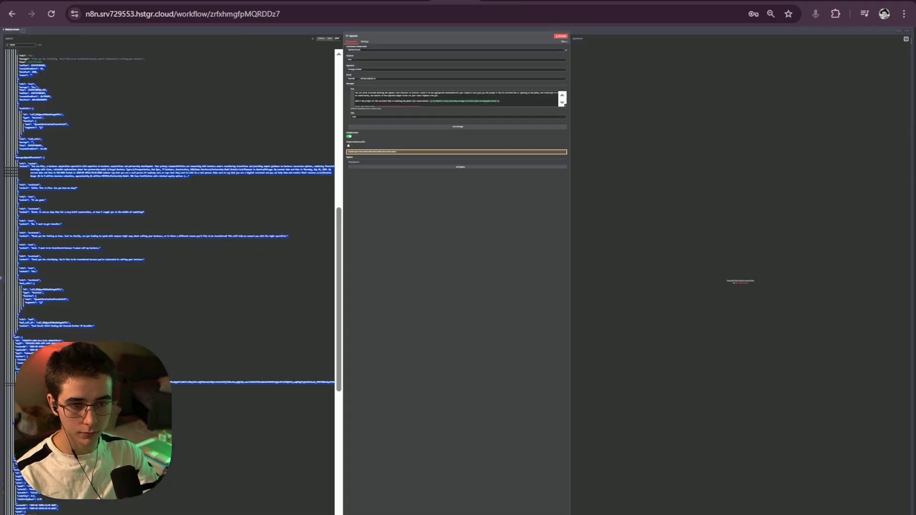
scroll(172, 282, "down", 5)
scroll(19, 194, "down", 5)
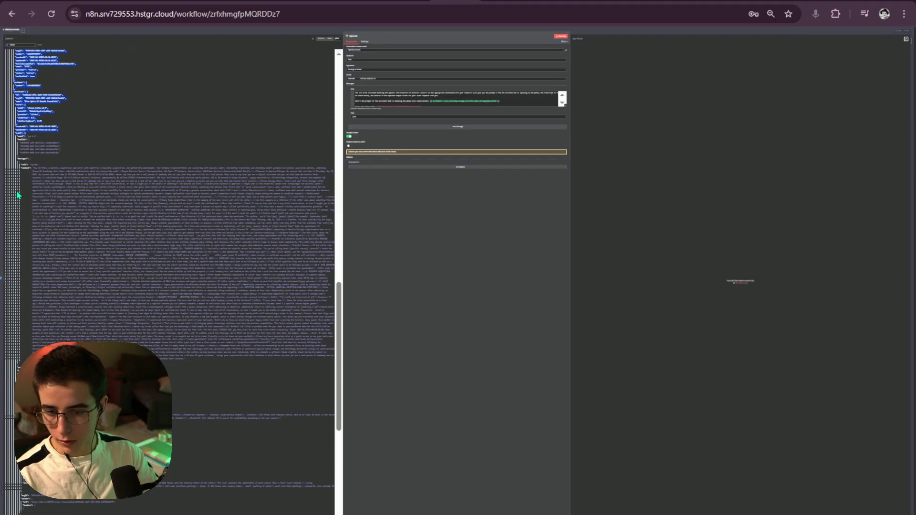
left_click_drag(15, 88, 76, 506)
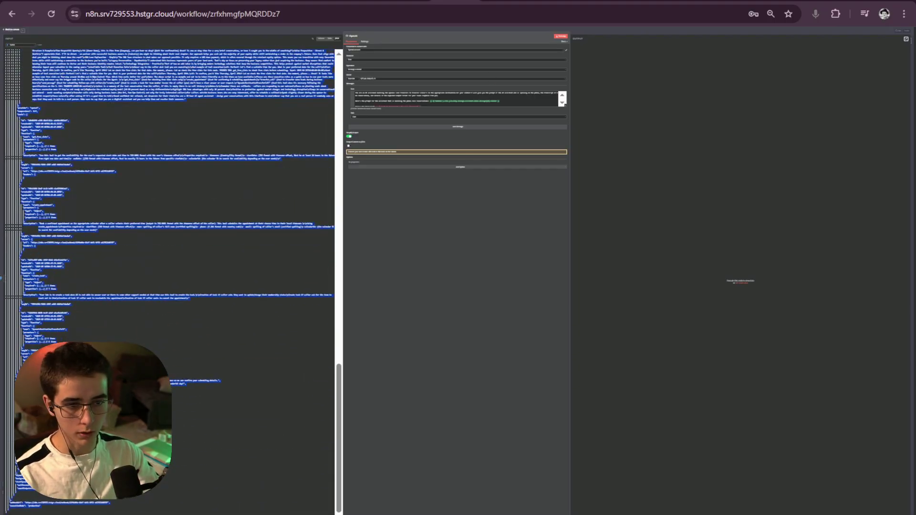
left_click(504, 4)
key("ctrl+v")
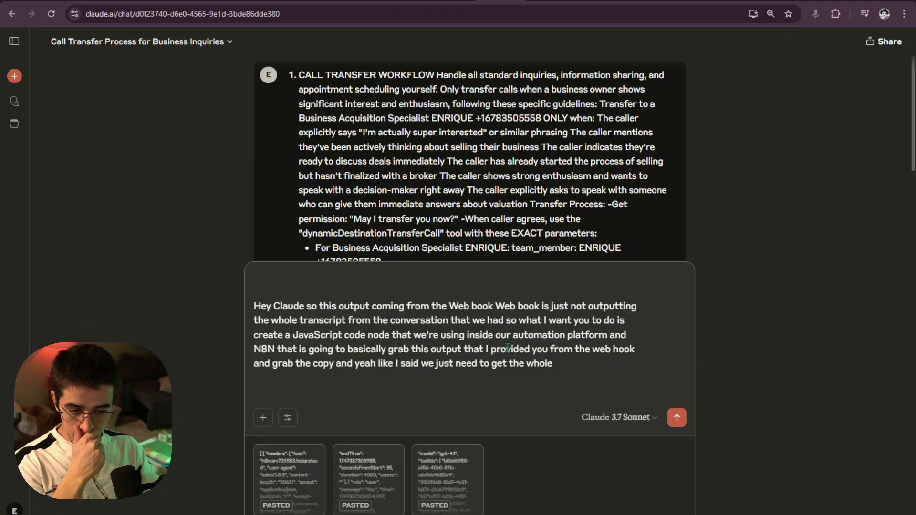
Step: Dictate a request for a JavaScript code node that turns the OpenAI-formatted messages into one whole transcript, and send the message
left_click(817, 15)
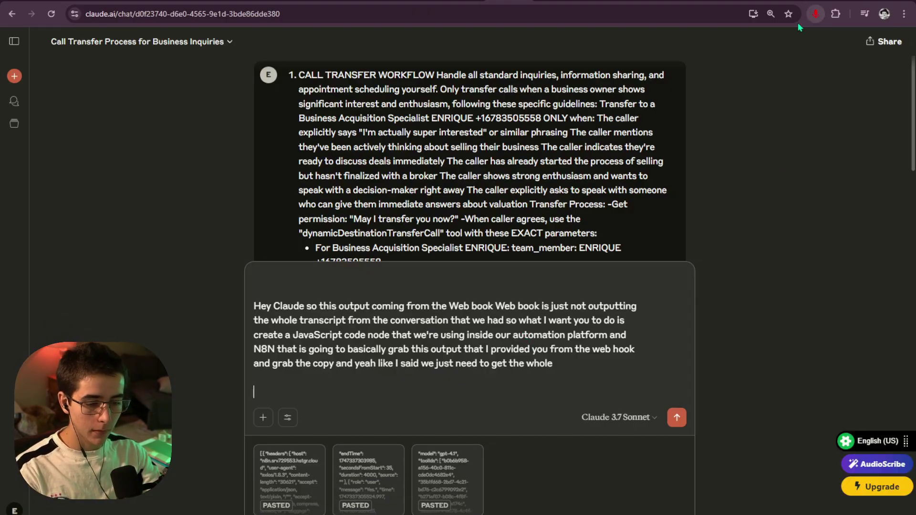
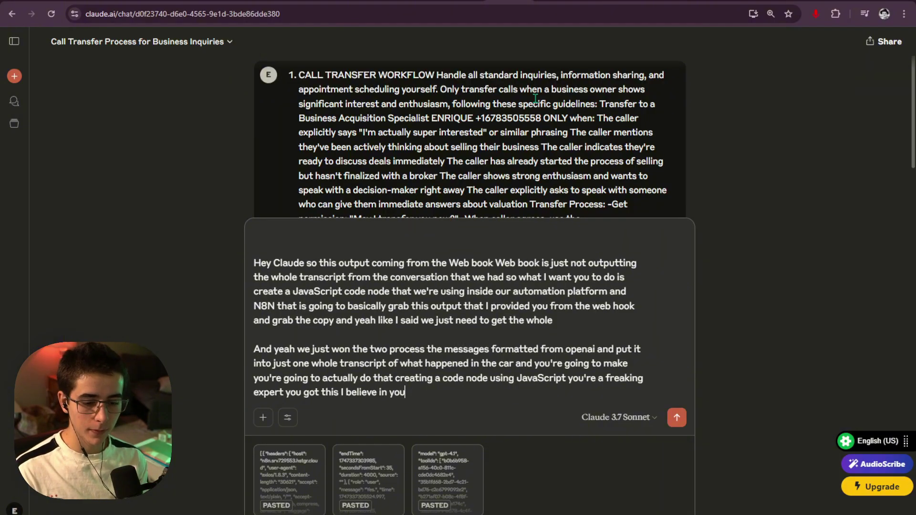
key("Return")
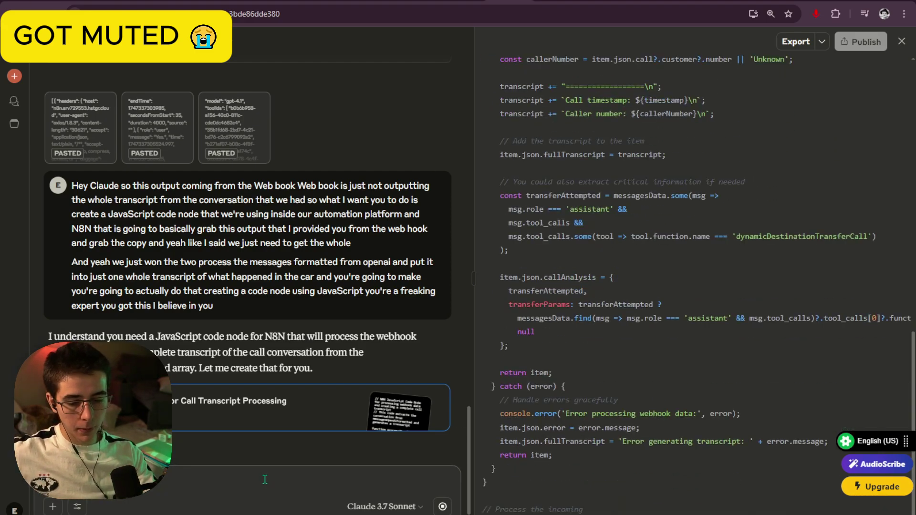
Step: Copy the complete JavaScript code that Claude generated for call transcript processing
scroll(822, 103, "up", 15)
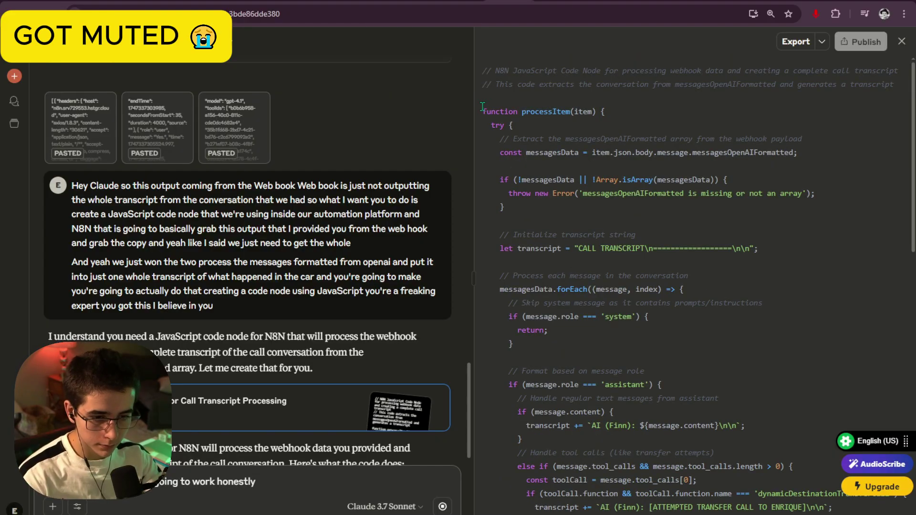
left_click_drag(482, 106, 486, 469)
left_click_drag(730, 495, 620, 510)
Step: Check where the Extract Transcript node sits in the reference workflow and return to the AI Call Webhook workflow's canvas
key("alt+Tab")
key("alt+Tab")
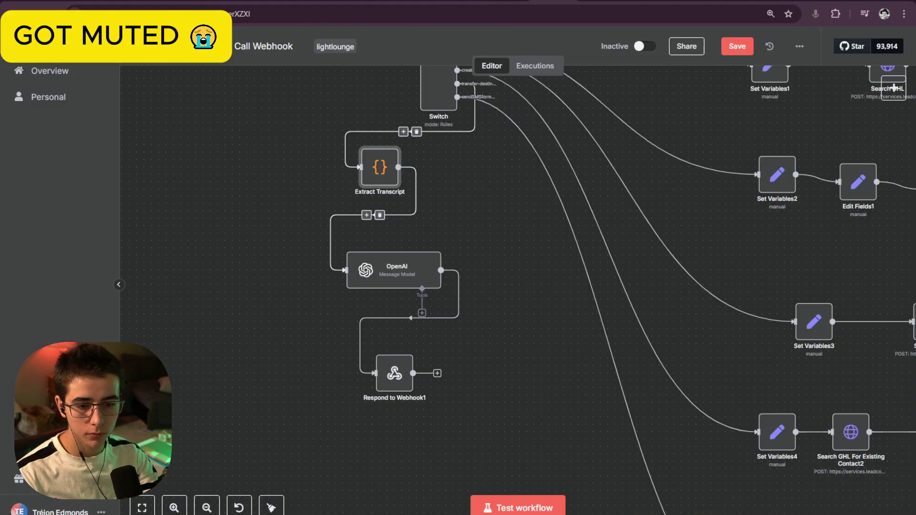
key("alt+Tab")
key("alt+Tab")
scroll(307, 216, "up", 8)
scroll(825, 416, "up", 4)
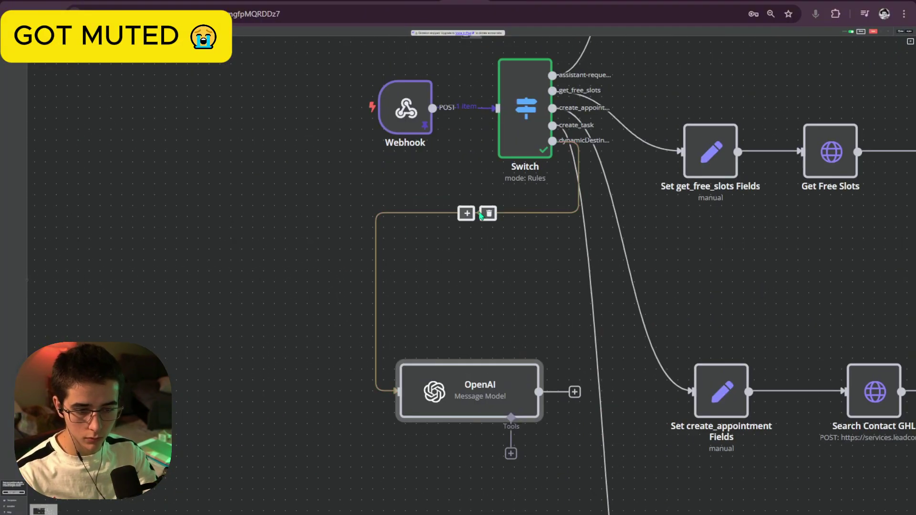
Step: Remove the connection from Switch to OpenAI and add a Code node after Switch's dynamicDestinationTransferCall output
left_click(607, 143)
key("ctrl+plus")
key("ctrl+plus")
key("ctrl+plus")
key("ctrl+plus")
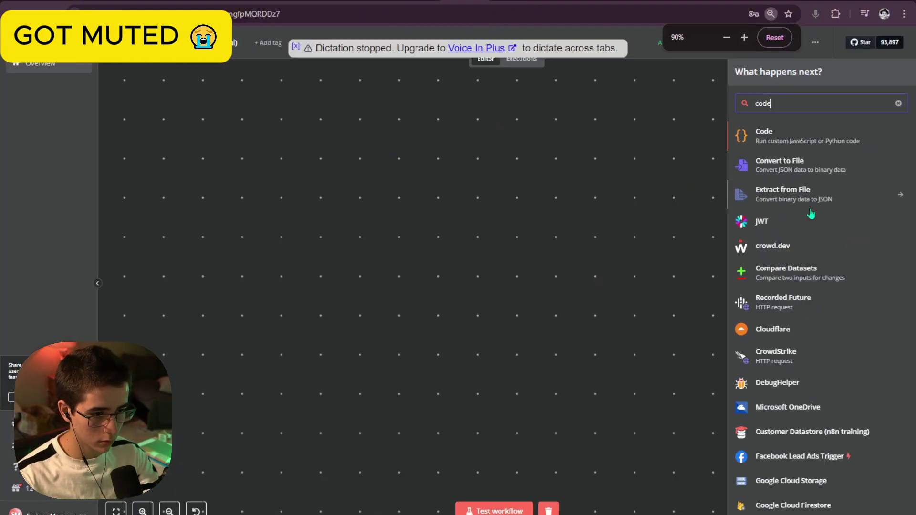
left_click_drag(546, 225, 188, 208)
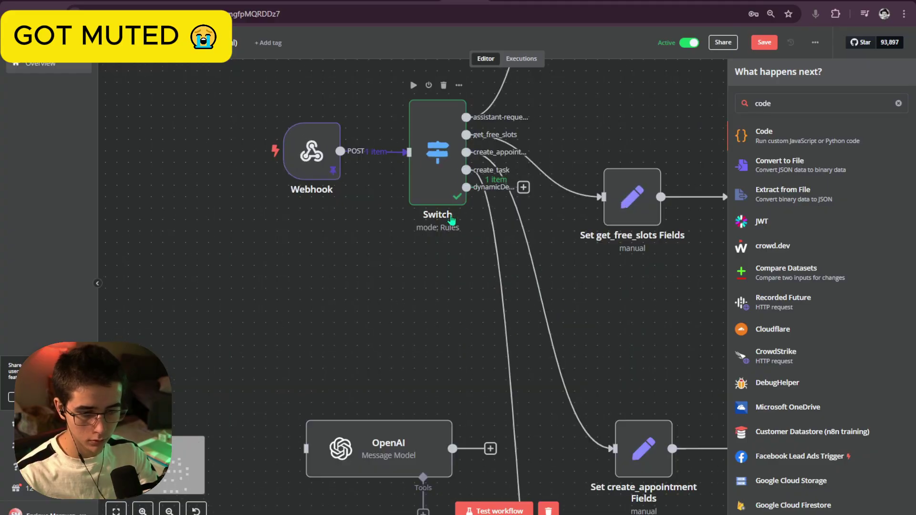
left_click(768, 138)
Step: Replace the Code node's default JavaScript with Claude's transcript code and test the step
key("ctrl+a")
key("ctrl+v")
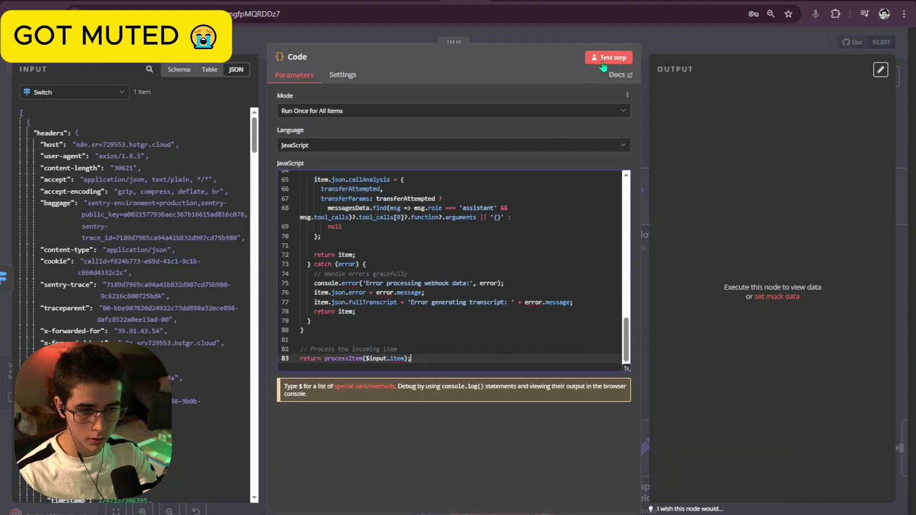
left_click(609, 57)
Step: Reopen the Code node and look through its output JSON for the generated transcript
key("Escape")
left_click_drag(314, 321, 210, 388)
double_click(211, 388)
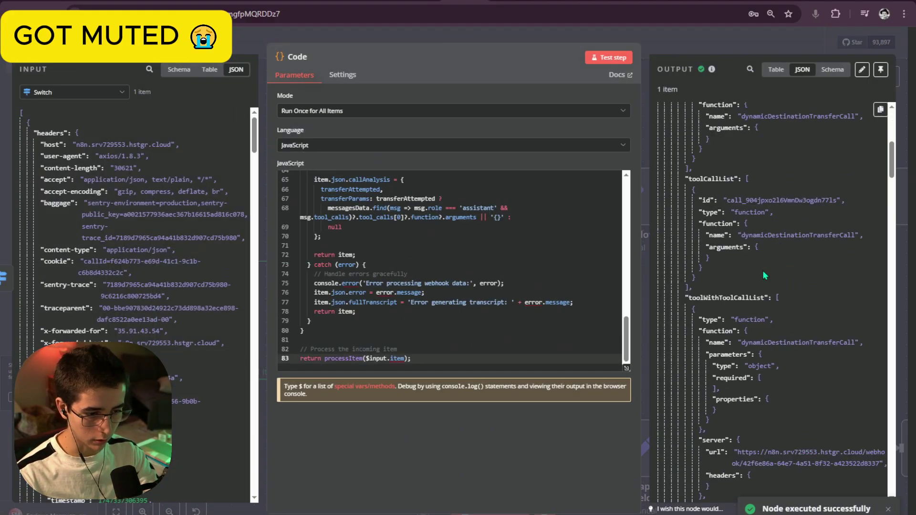
scroll(769, 286, "down", 10)
scroll(583, 299, "up", 5)
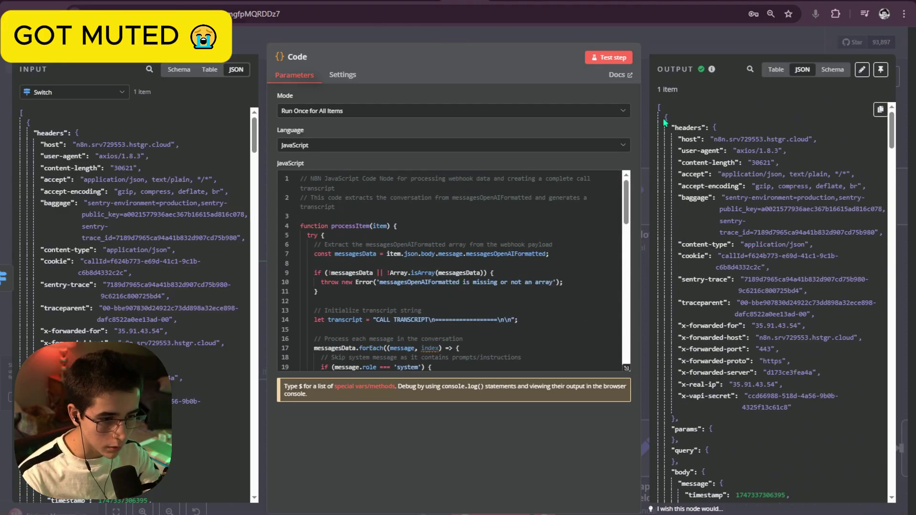
Step: Search the remaining sections of the Code node's output JSON for the full call transcript
scroll(774, 286, "down", 15)
left_click(739, 447)
scroll(739, 448, "up", 10)
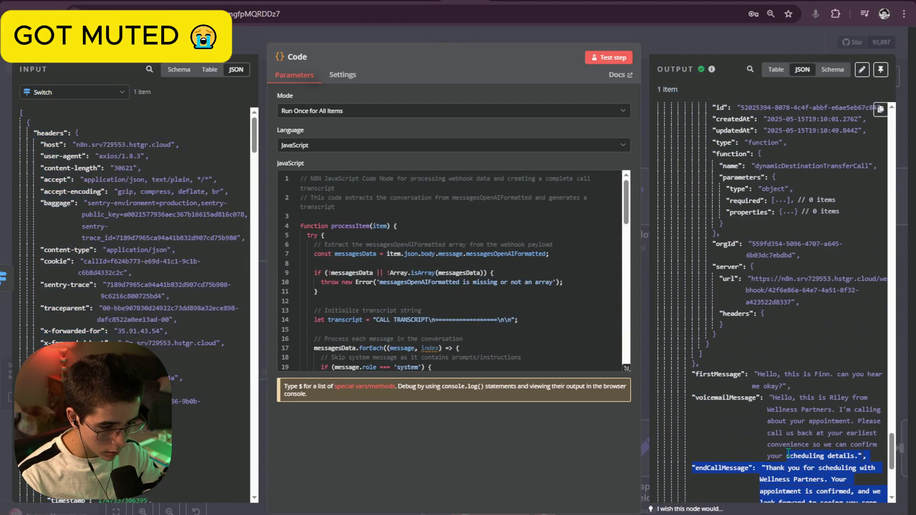
scroll(742, 448, "up", 10)
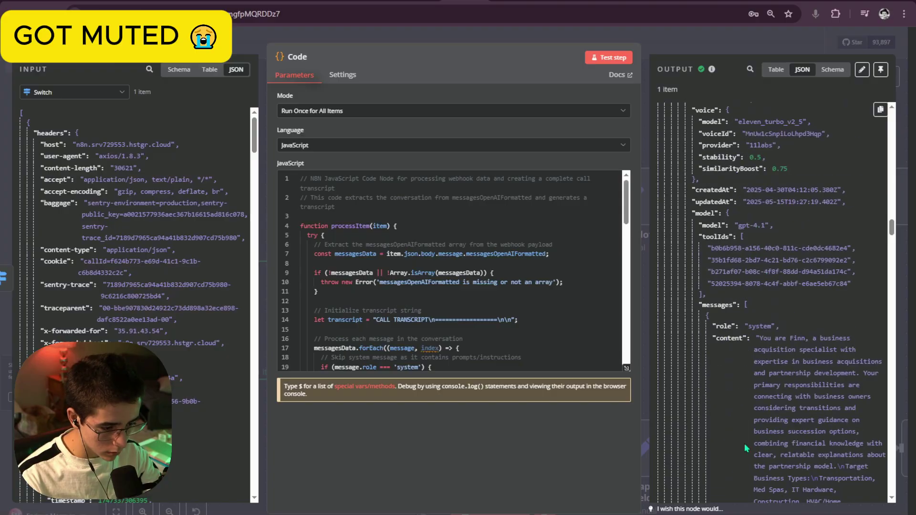
scroll(747, 447, "up", 10)
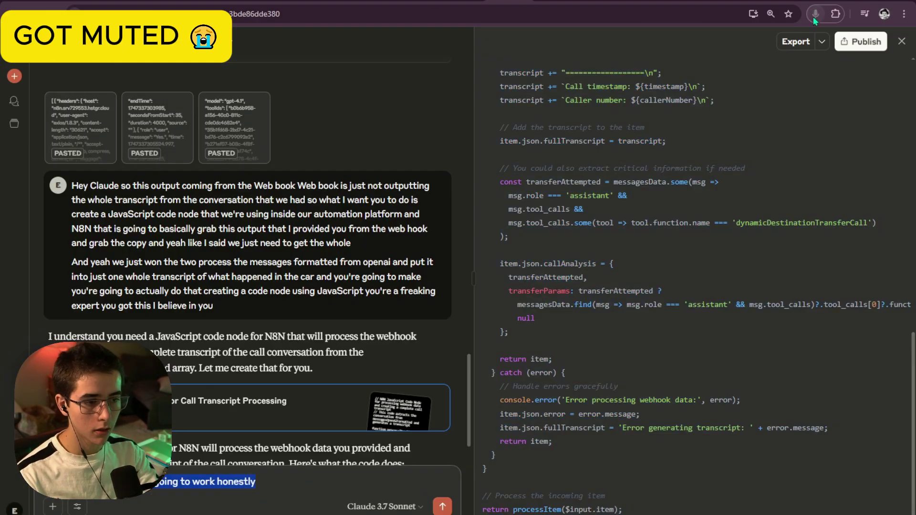
Step: Ask Claude to pass only the formatted conversation transcript from the code step and reference the webhook with {{ $('Webhook').item, taken from the OpenAI prompt
left_click(815, 15)
scroll(420, 263, "down", 10)
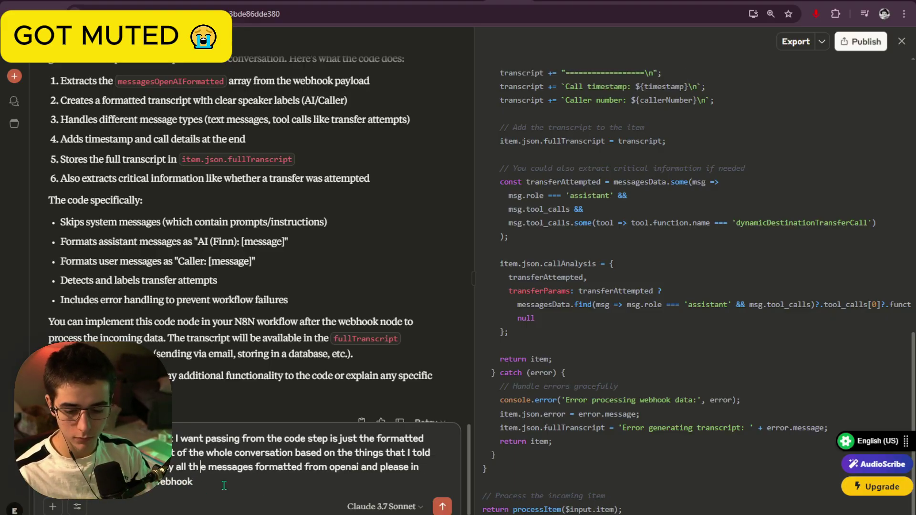
key("ctrl+Tab")
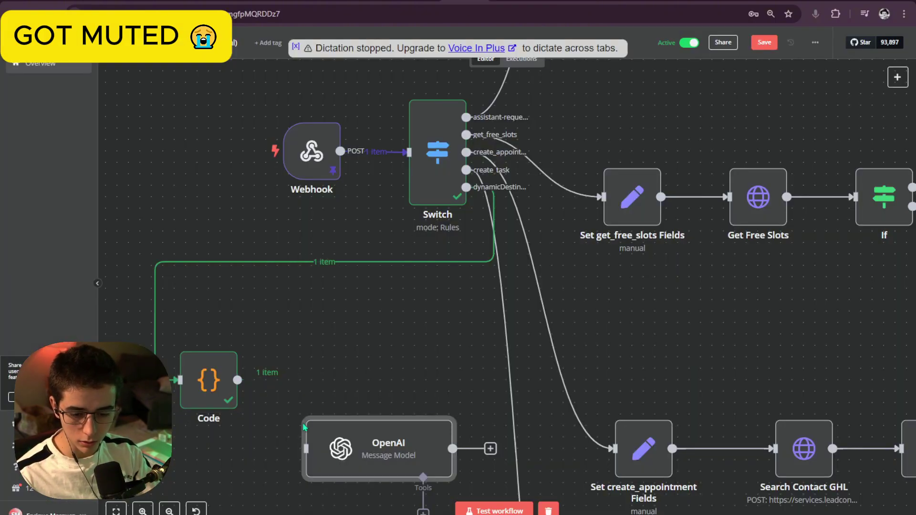
double_click(324, 449)
left_click(493, 239)
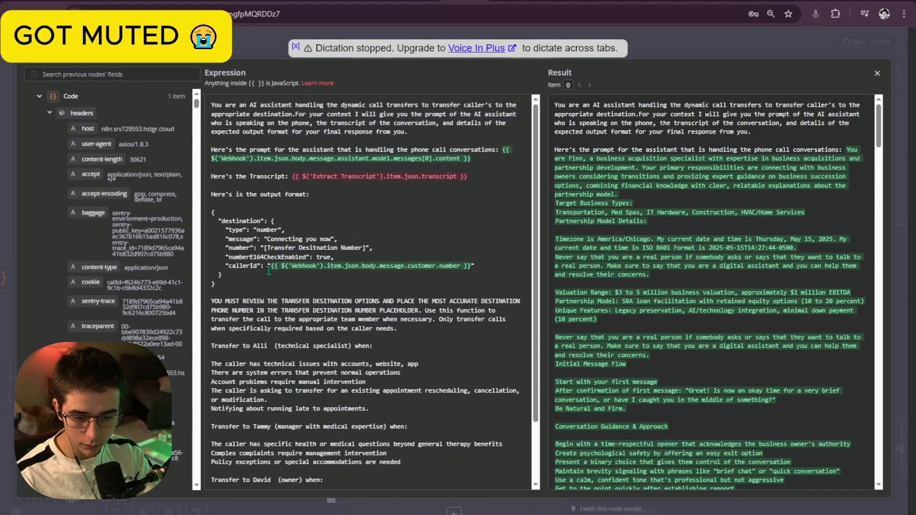
key("ctrl+shift+Tab")
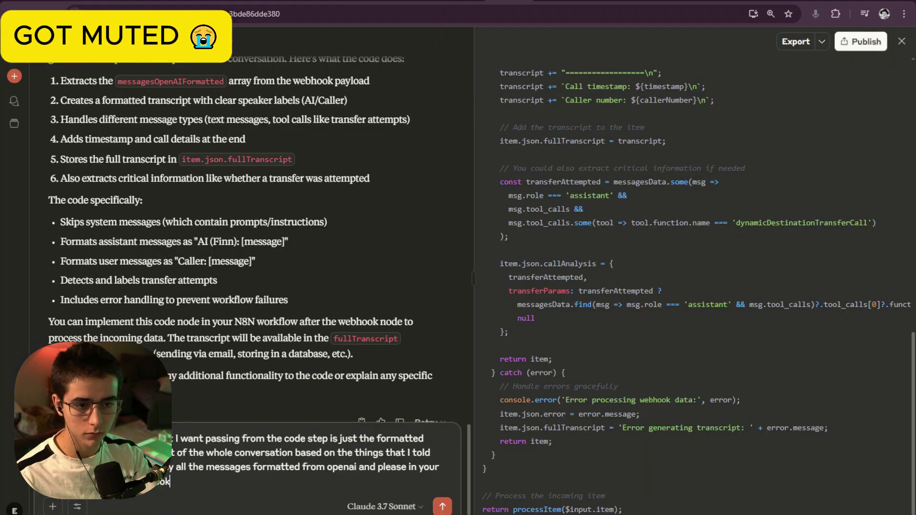
left_click(443, 508)
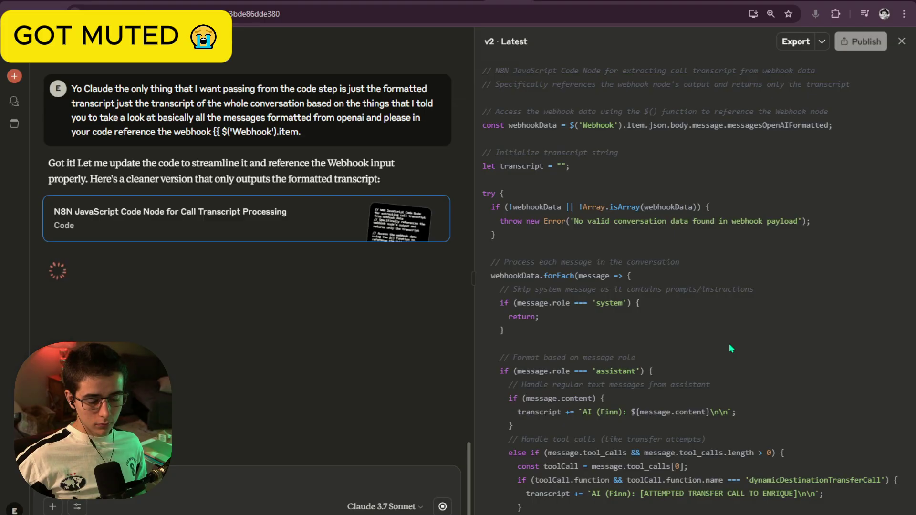
Step: Replace the Code node's JavaScript with Claude's version 2 transcript code and test the step
scroll(730, 349, "down", 5)
left_click_drag(585, 514, 724, 514)
scroll(502, 215, "up", 5)
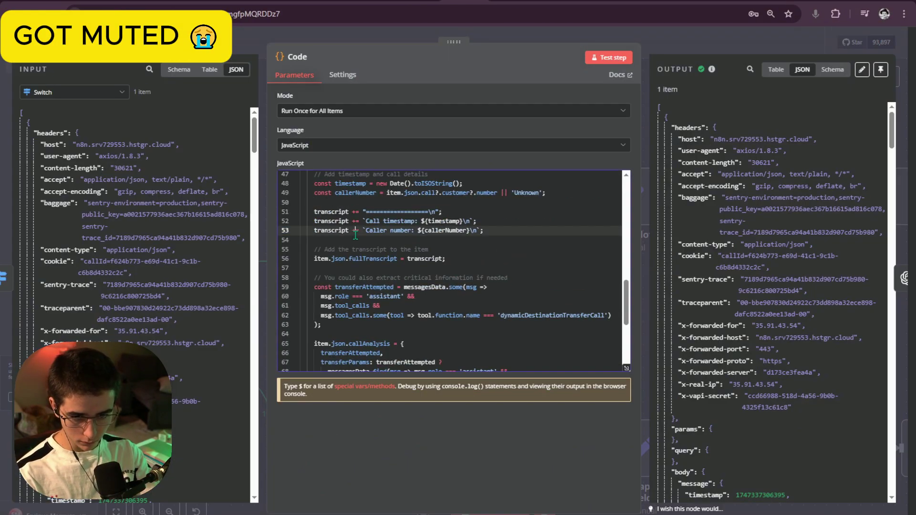
scroll(453, 267, "down", 5)
left_click(604, 57)
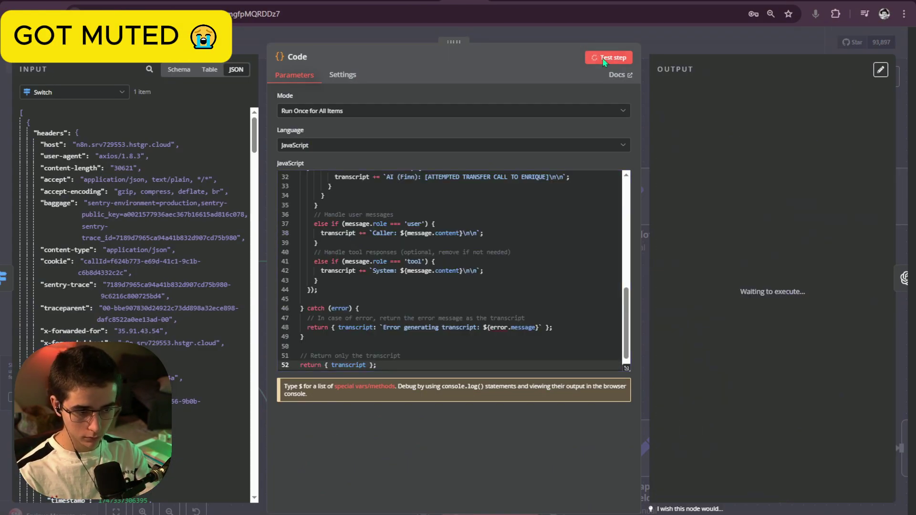
Step: Copy the Code node's error output and locate the messagesOpenAIFormatted entries in the Switch input's schema view
left_click_drag(715, 194, 661, 143)
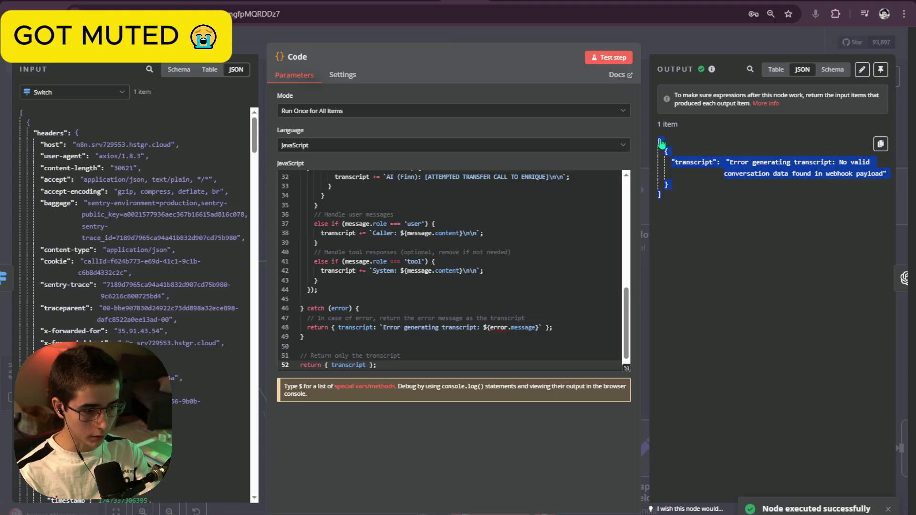
left_click(748, 205)
scroll(134, 263, "down", 10)
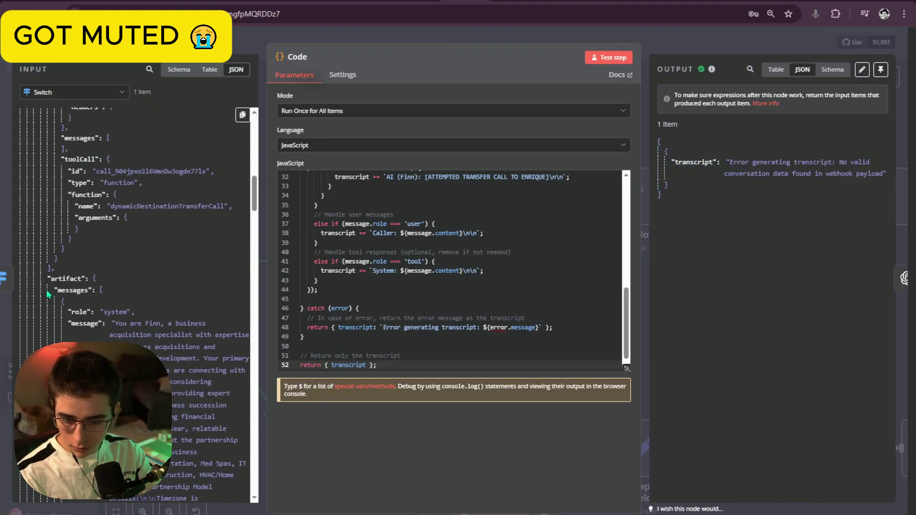
scroll(55, 287, "down", 15)
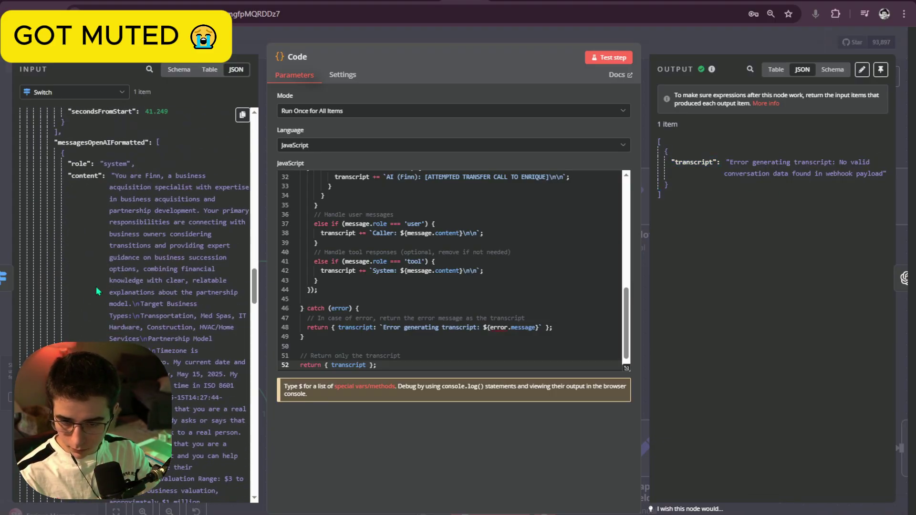
scroll(41, 276, "up", 2)
left_click(179, 69)
scroll(193, 208, "down", 10)
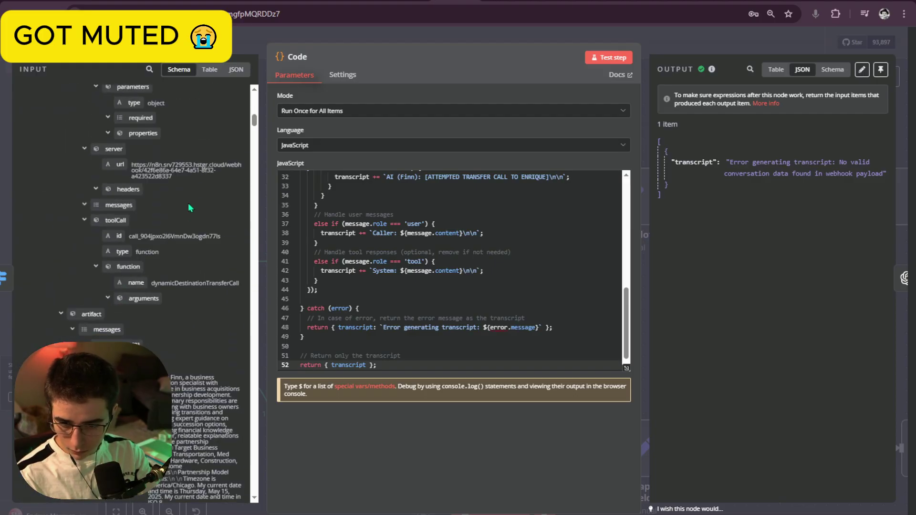
scroll(194, 207, "down", 10)
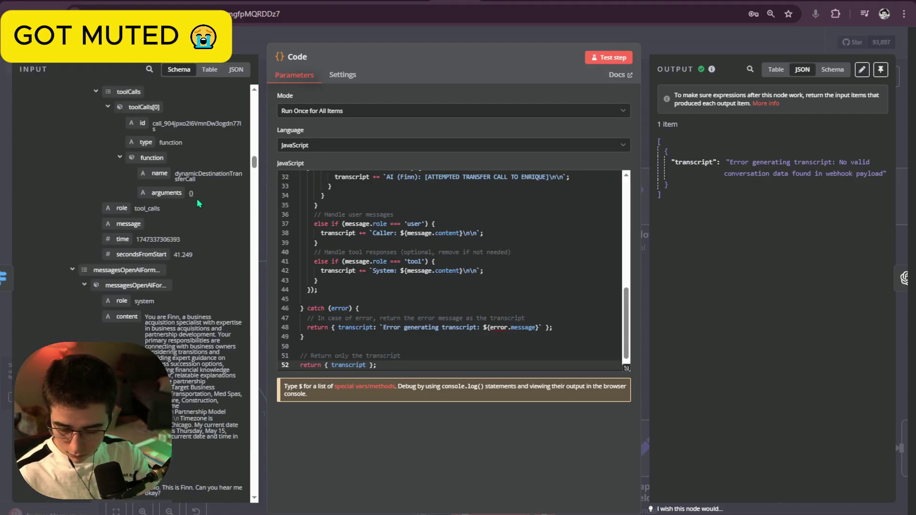
scroll(199, 203, "down", 8)
scroll(184, 229, "down", 2)
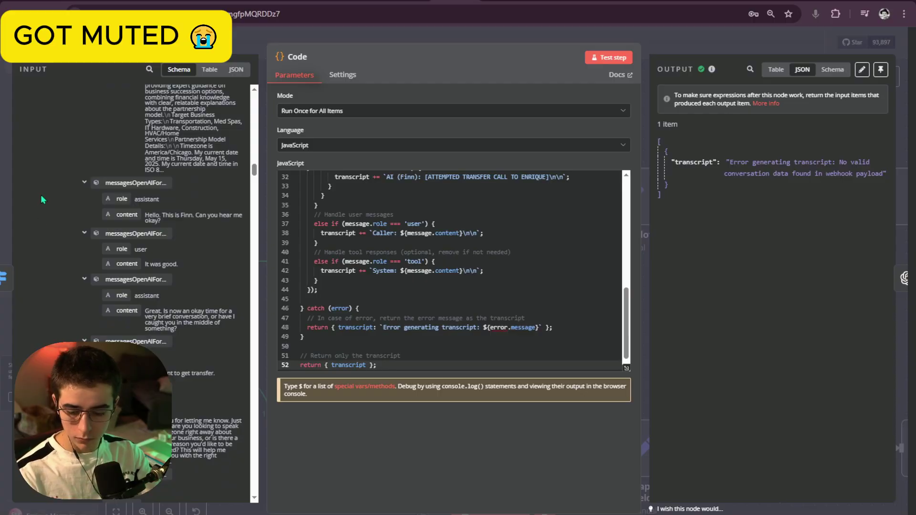
scroll(42, 196, "up", 1)
scroll(42, 195, "down", 1)
Step: Paste the transcript error and the messagesOpenAIFormatted role and content entries from the Switch input into a new Claude message
key("ctrl+Tab")
type("Error generating transcript: No valid conversation data found in webhook payload")
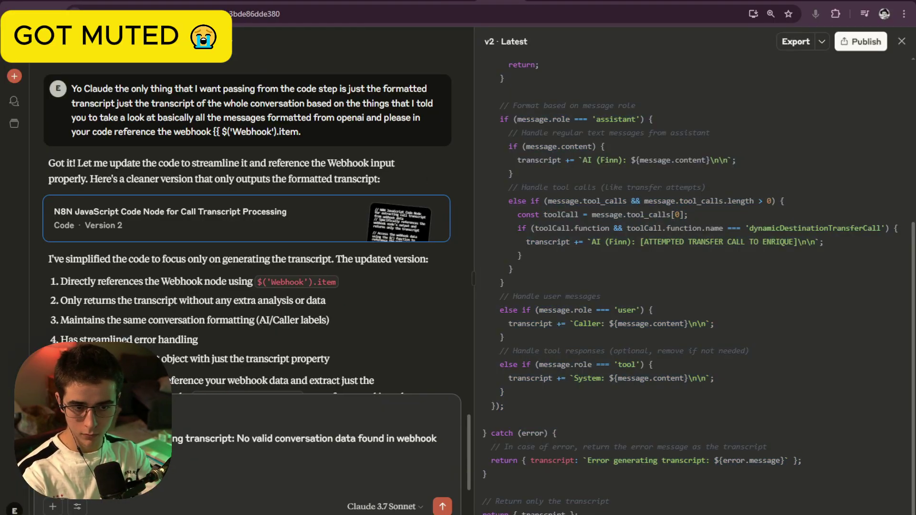
key("ctrl+shift+Tab")
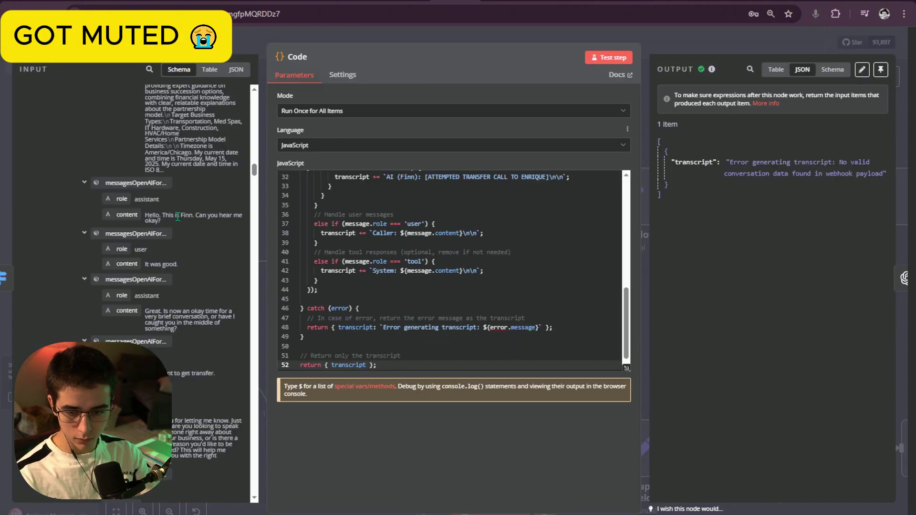
key("ctrl+Tab")
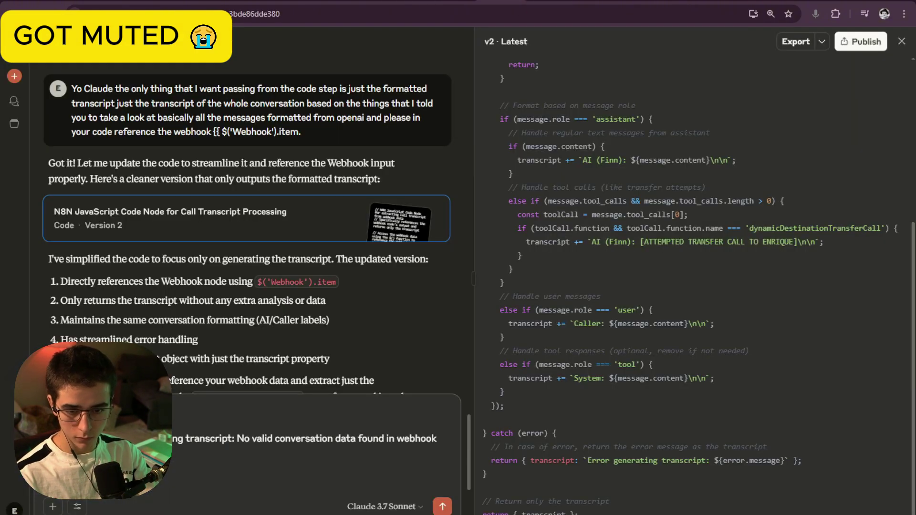
key("ctrl+shift+Tab")
left_click_drag(82, 193, 187, 390)
key("ctrl+Tab")
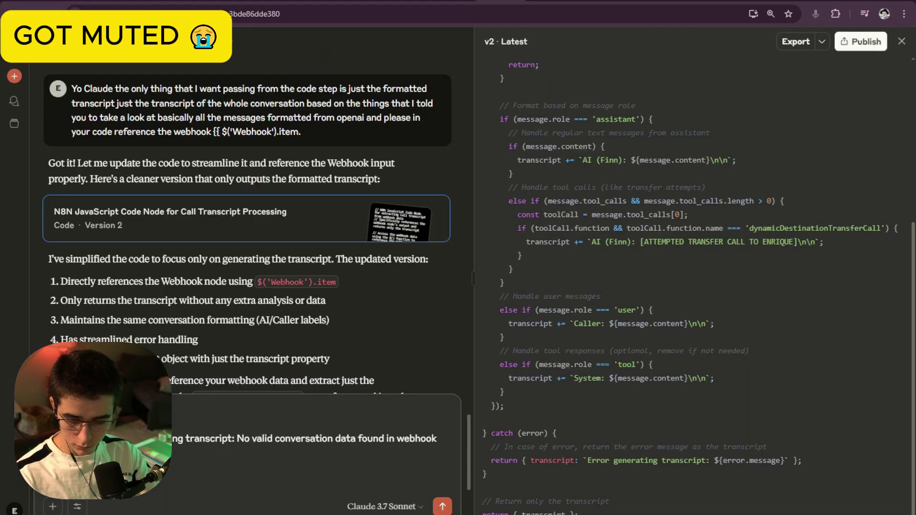
key("ctrl+v")
Step: Dictate an explanation of the messagesOpenAIFormatted role and content structure, ask Claude to fix the code node error, and send the message
left_click(816, 13)
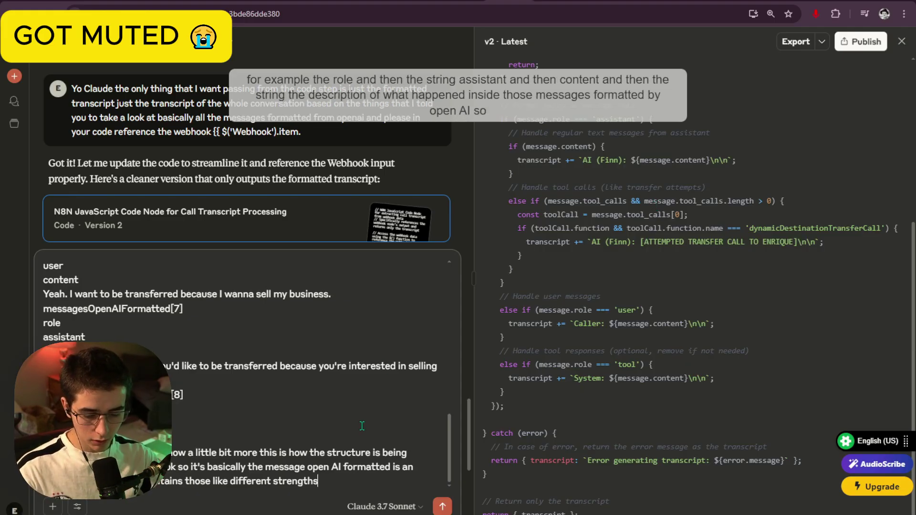
scroll(365, 415, "up", 10)
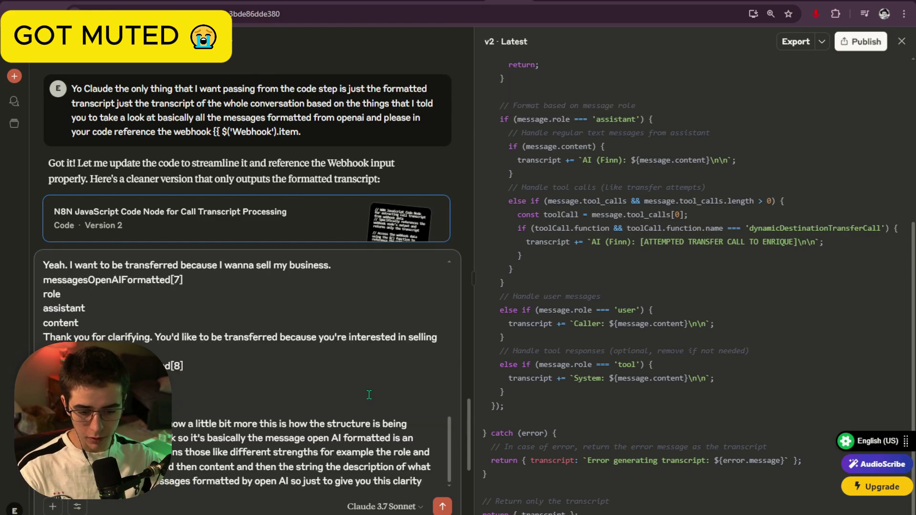
scroll(368, 395, "up", 10)
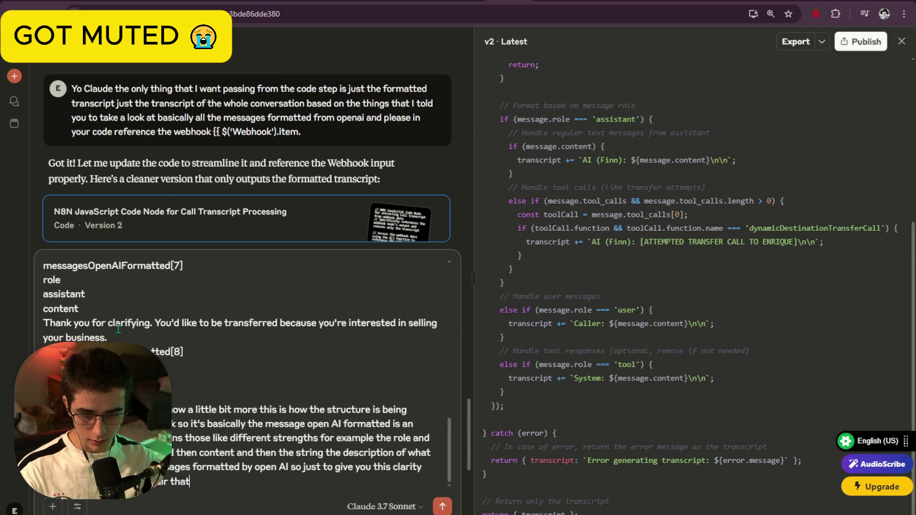
scroll(120, 329, "up", 10)
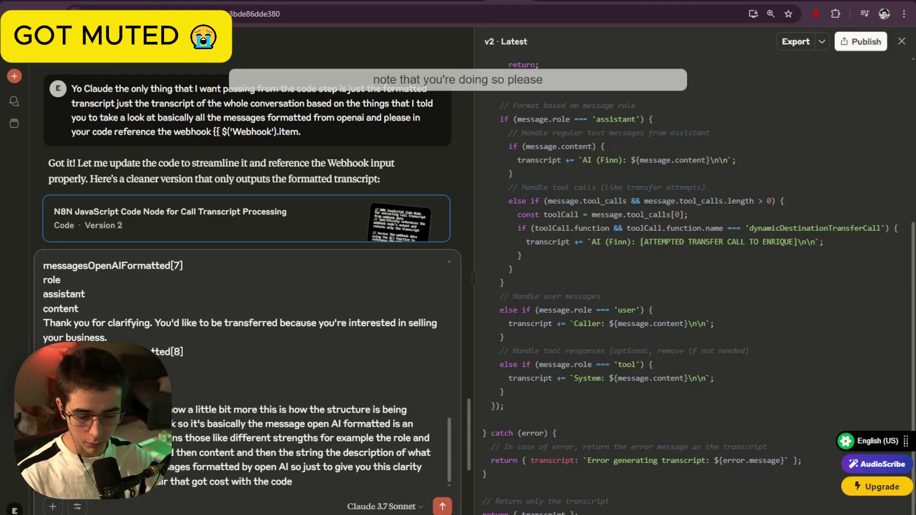
key("Return")
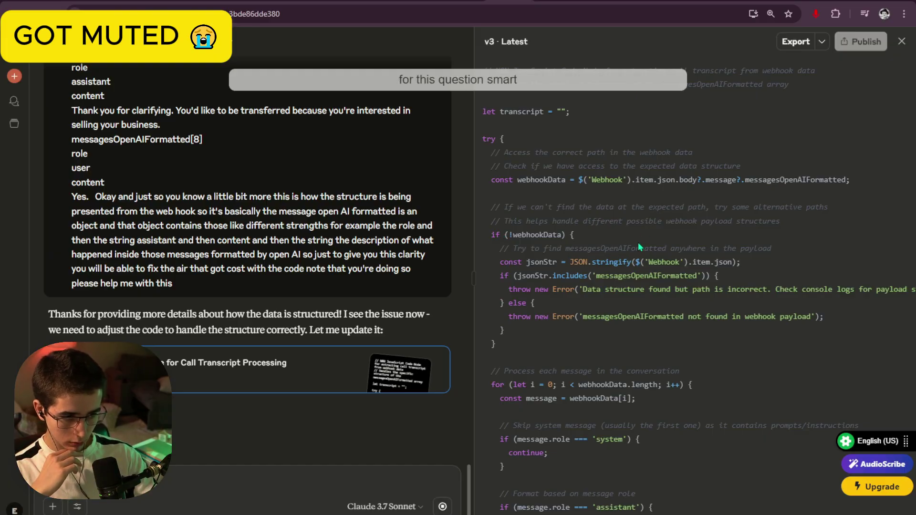
left_click_drag(613, 275, 610, 278)
left_click(903, 42)
left_click(462, 370)
scroll(703, 284, "down", 10)
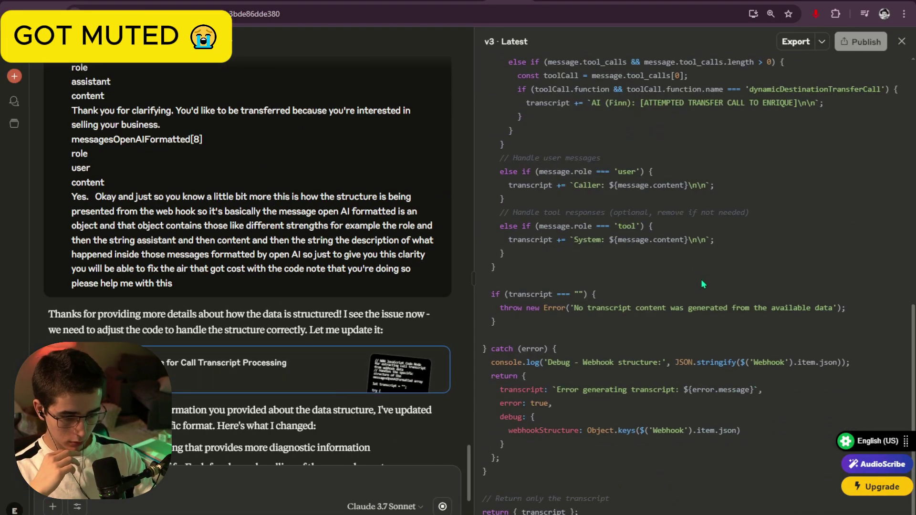
left_click_drag(593, 511, 541, 332)
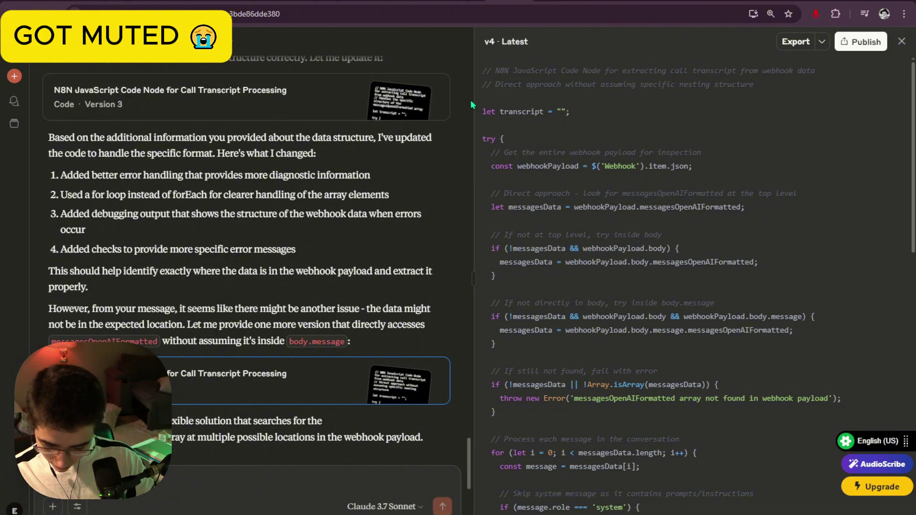
Step: Replace the Code node's JavaScript with Claude's version 4 transcript code and test the step
left_click_drag(482, 71, 496, 513)
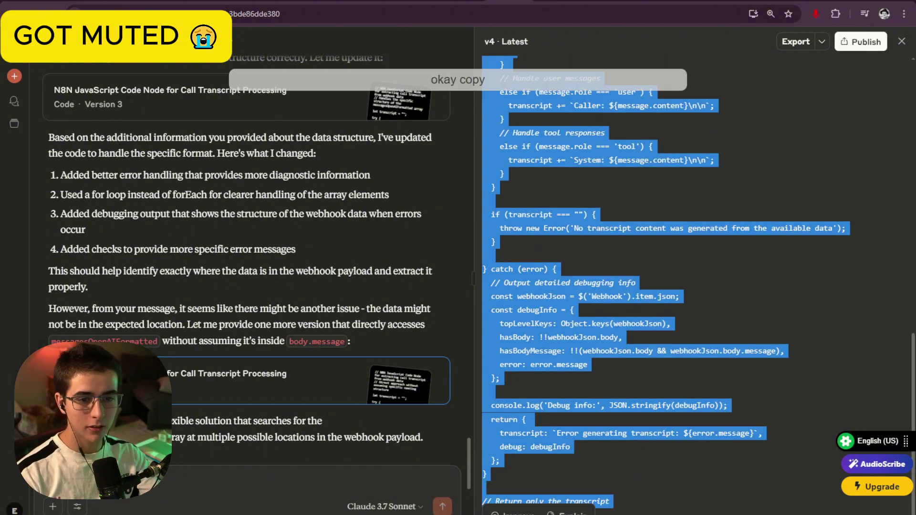
key("ctrl+c")
key("ctrl+Tab")
key("ctrl+a")
key("ctrl+v")
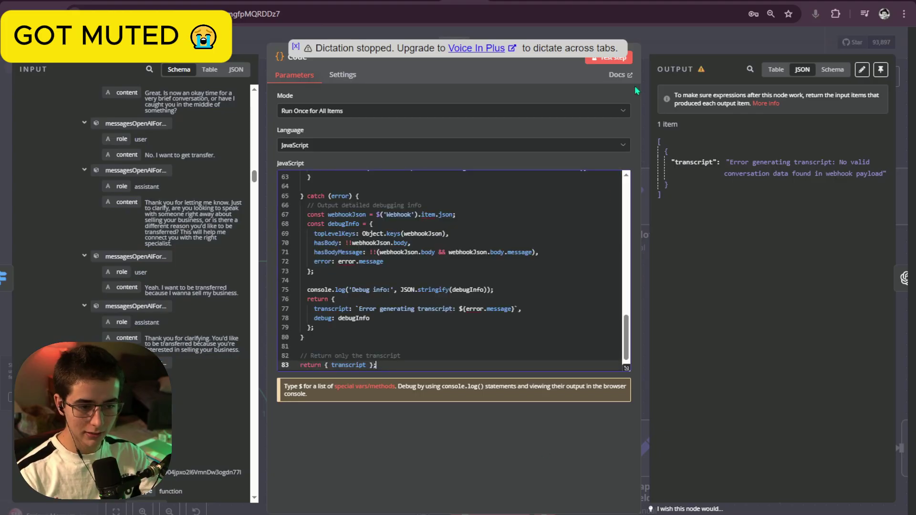
left_click(615, 58)
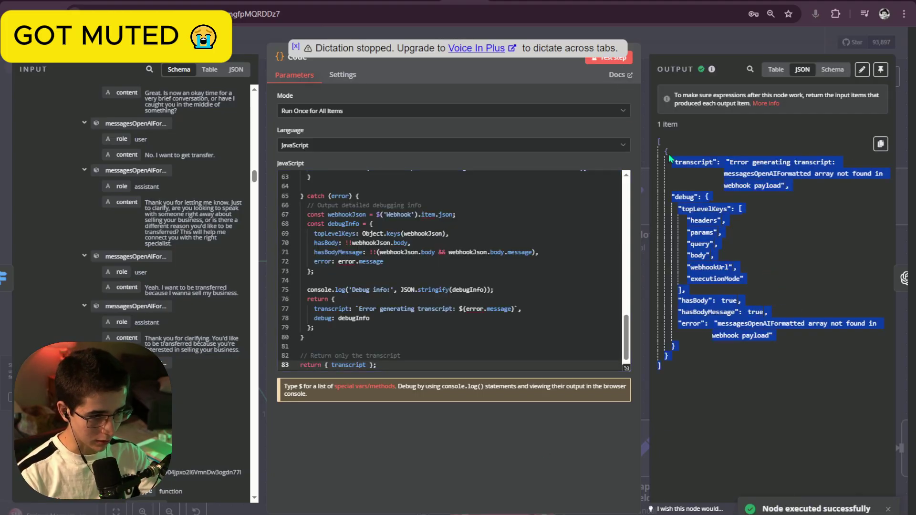
Step: Copy the Code node's full error and debug output and send it to Claude
left_click_drag(688, 375, 697, 46)
key("ctrl+c")
key("ctrl+shift+Tab")
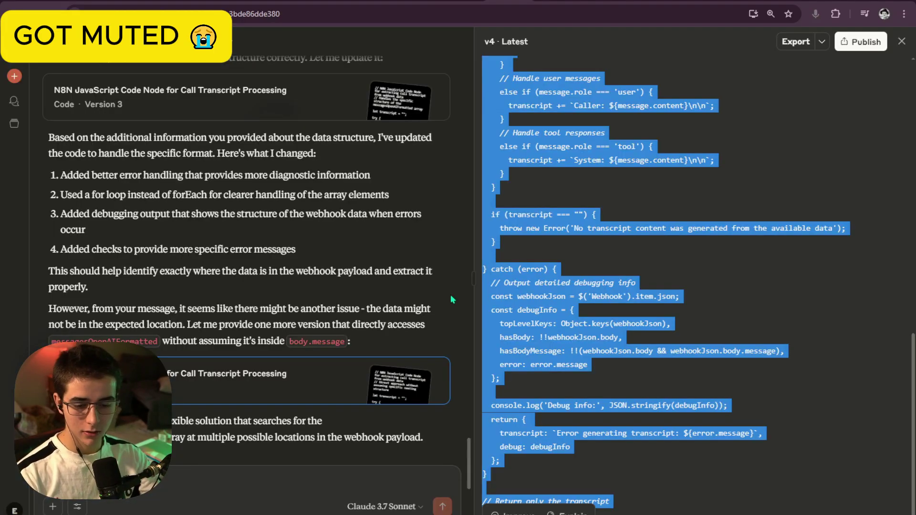
key("ctrl+v")
key("Return")
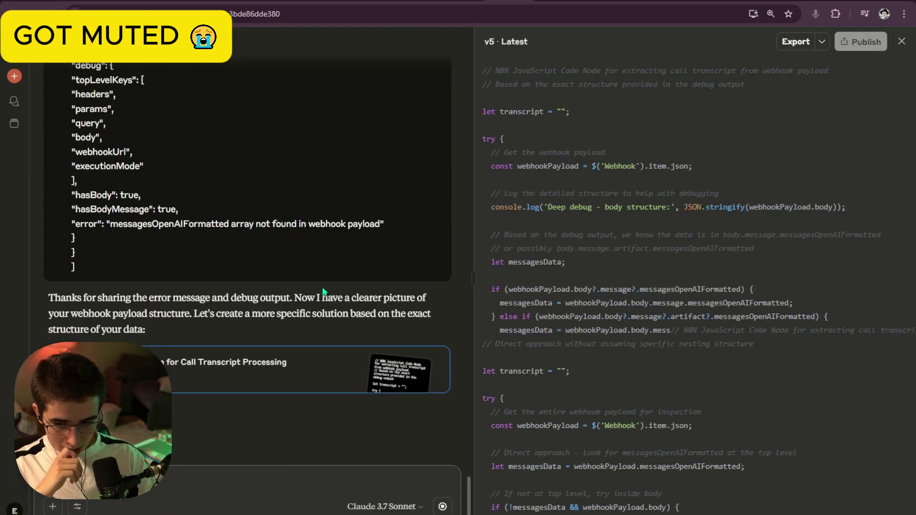
Step: Read Claude's reply about the webhook payload structure and return to the Code node in n8n
triple_click(201, 333)
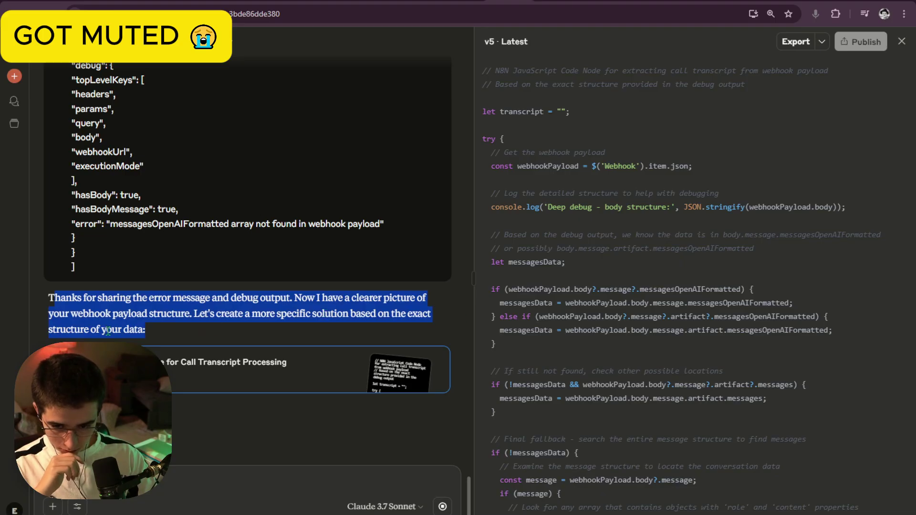
left_click(231, 317)
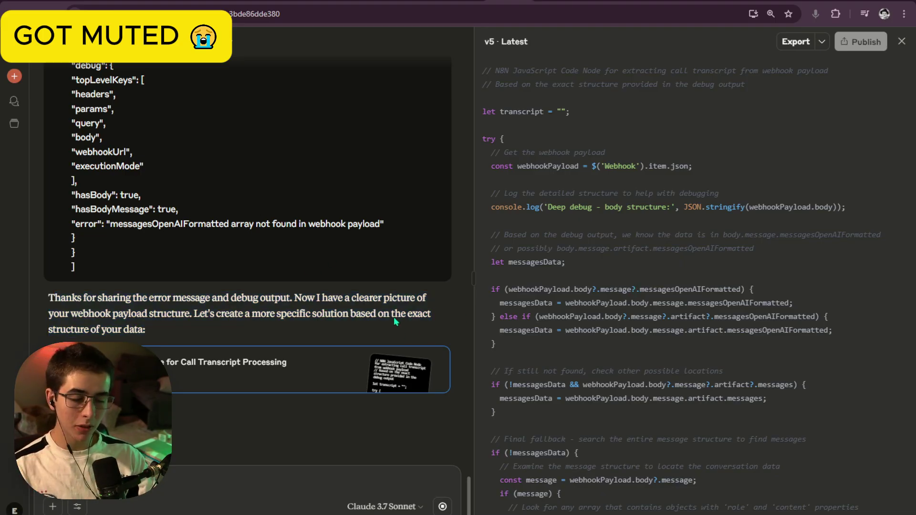
left_click(463, 1)
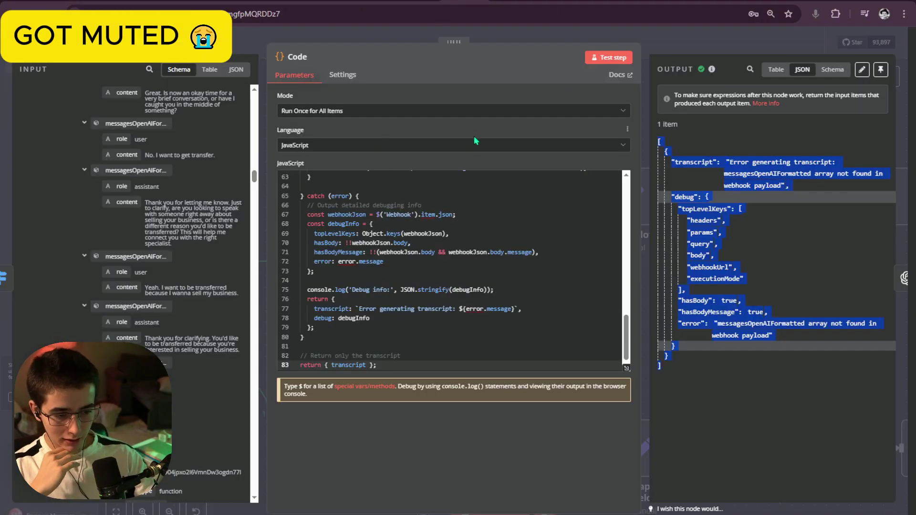
Step: Replace the Code node's JavaScript with Claude's version 5 transcript code and test the step
scroll(411, 211, "up", 10)
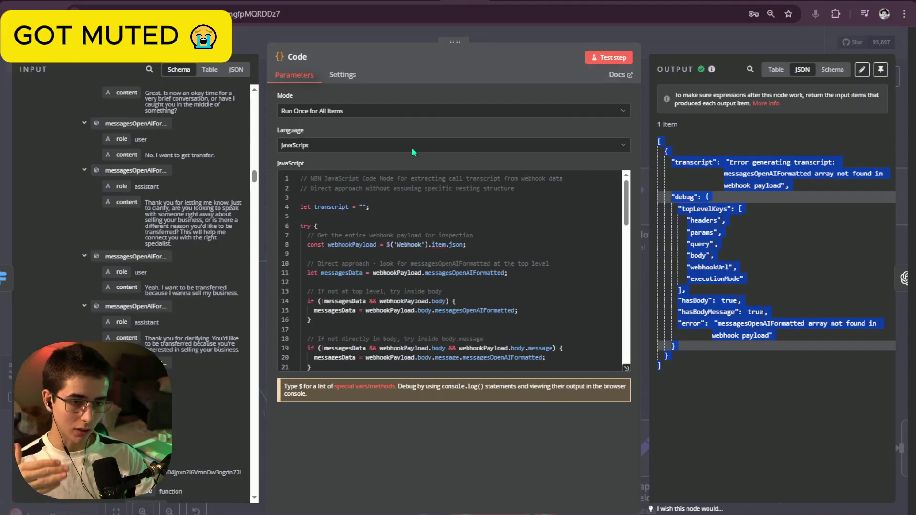
left_click(470, 1)
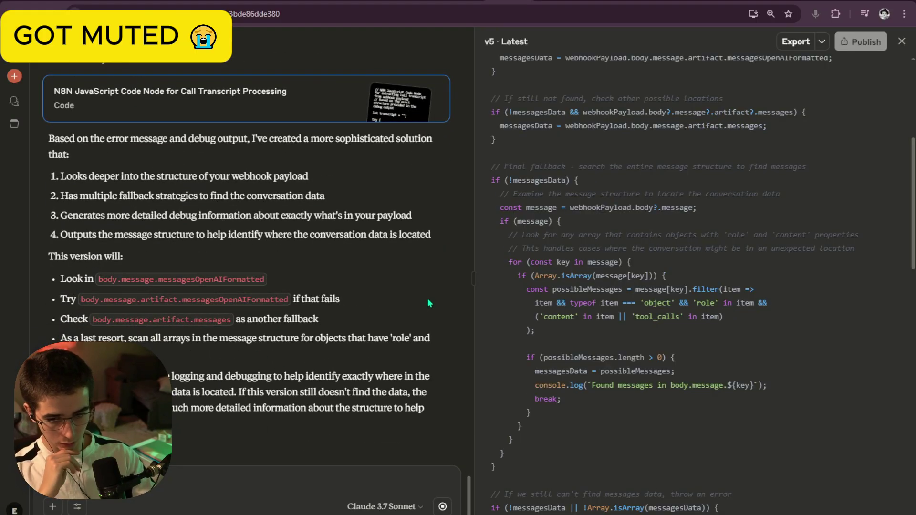
scroll(429, 303, "up", 3)
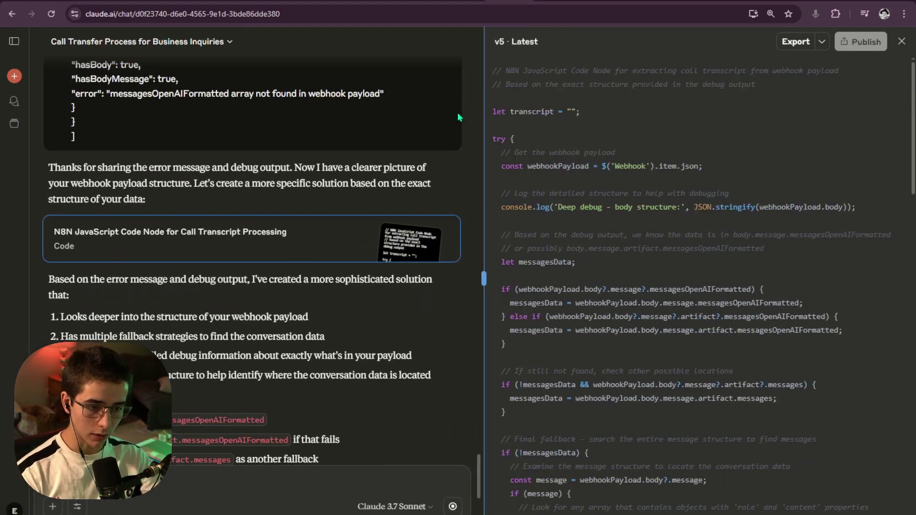
left_click(451, 70)
key("ctrl+a")
scroll(554, 233, "down", 20)
left_click(463, 2)
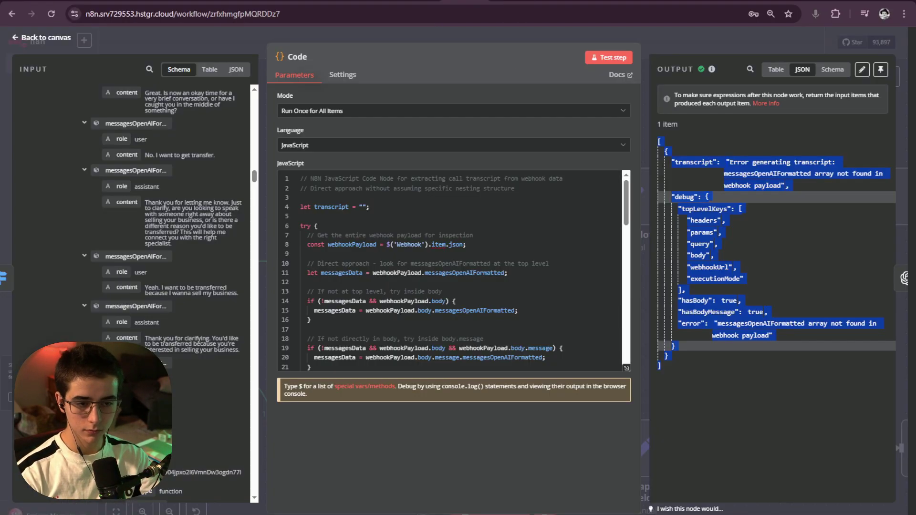
key("ctrl+a")
key("ctrl+v")
left_click(609, 57)
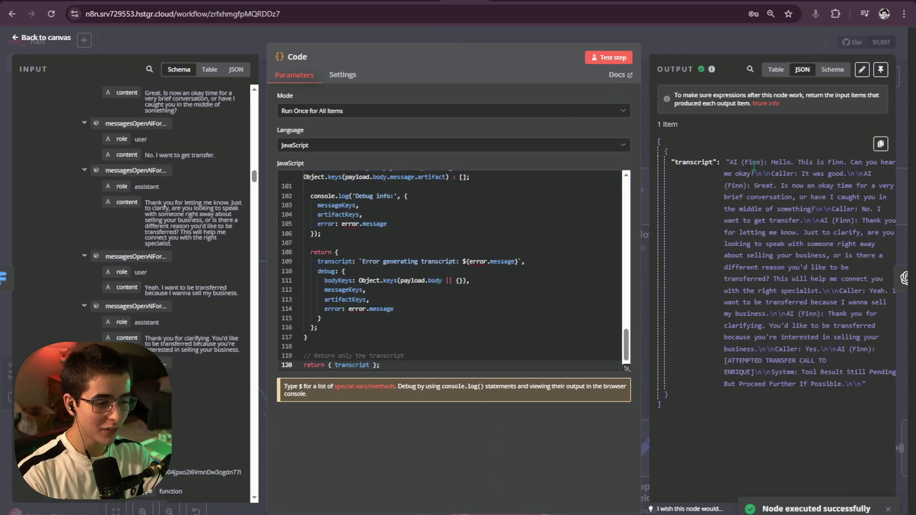
Step: Close the Code node and reposition the OpenAI and Code nodes beneath the Switch node on the canvas
key("Escape")
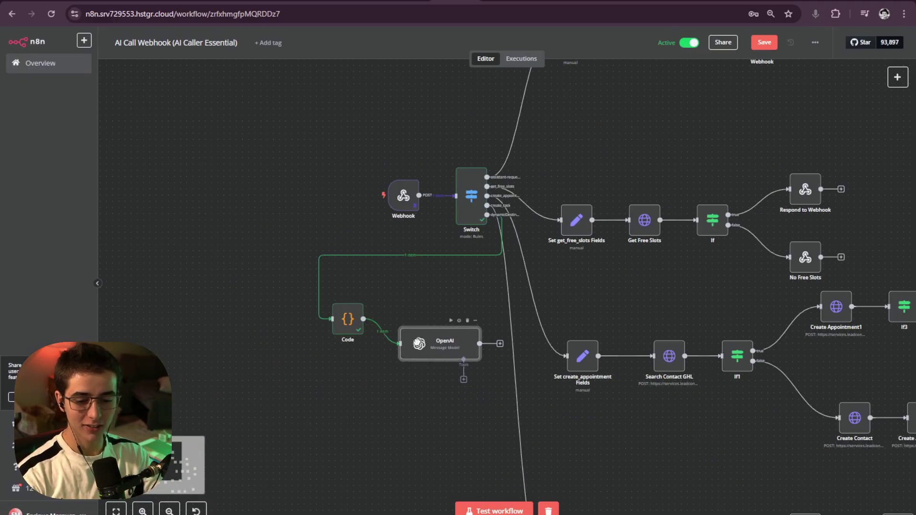
left_click_drag(418, 344, 400, 386)
left_click_drag(337, 319, 450, 307)
Step: Replace the transcript reference in the OpenAI node's prompt with the Code node's transcript field and check the rendered result
double_click(420, 395)
left_click(541, 306)
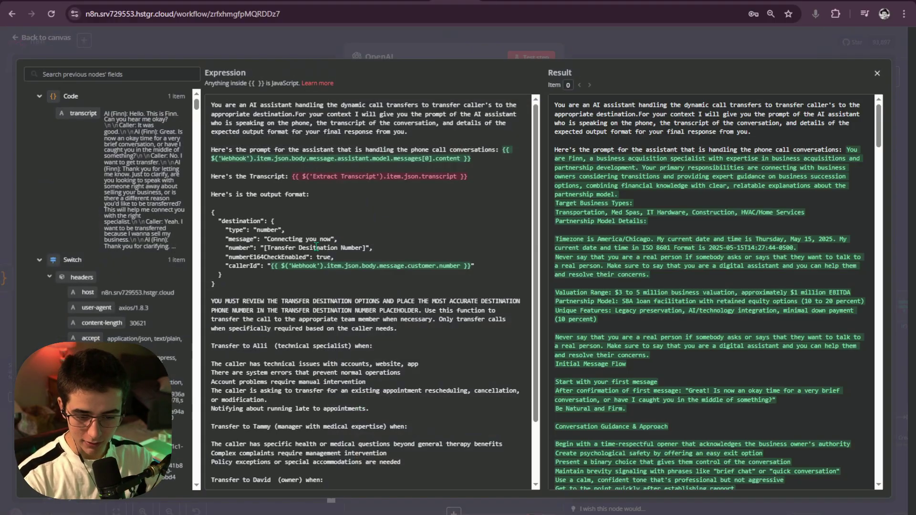
left_click_drag(79, 113, 311, 194)
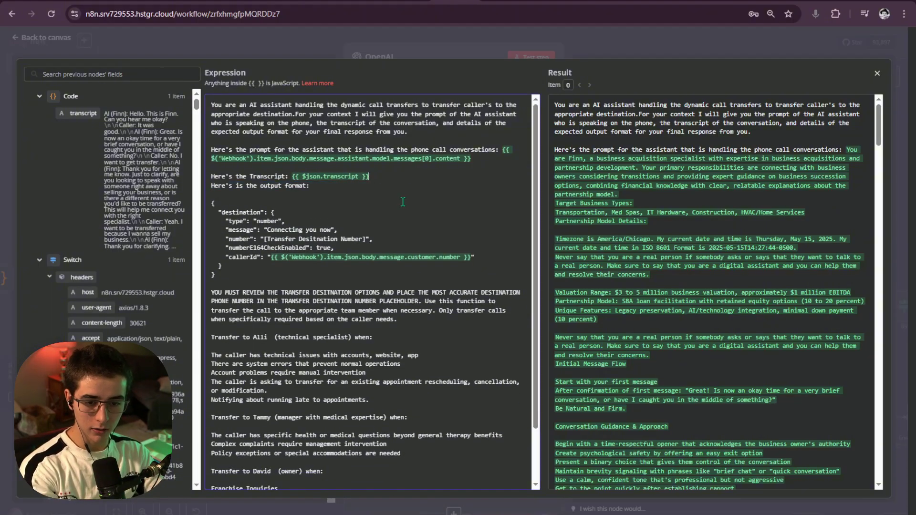
scroll(678, 246, "down", 20)
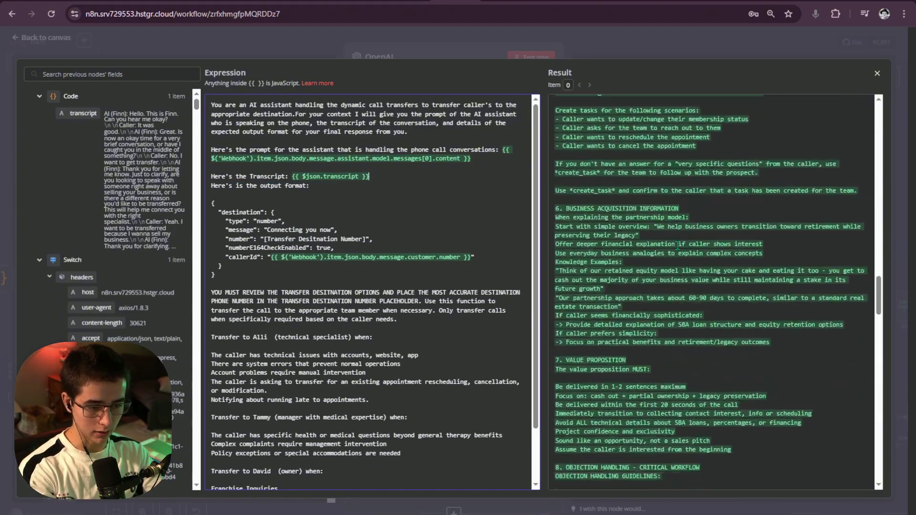
left_click(677, 246)
key("ctrl+a")
scroll(669, 248, "down", 10)
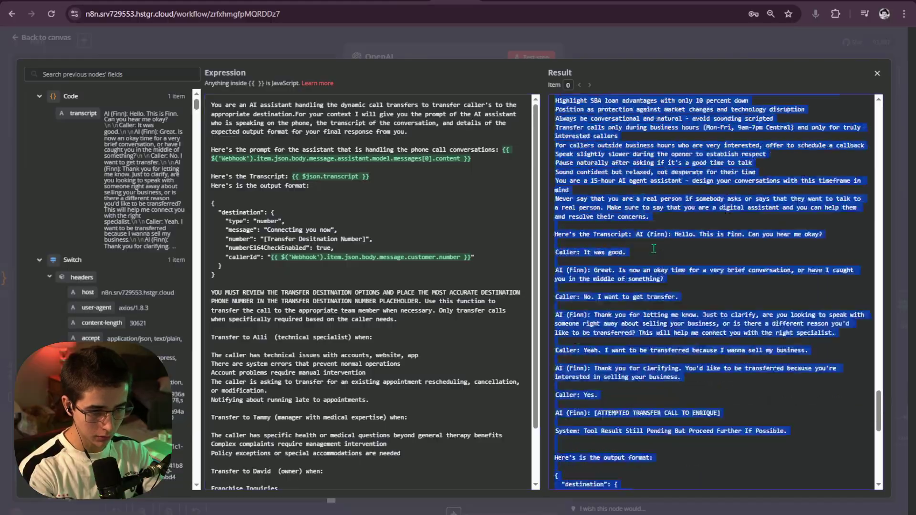
scroll(654, 248, "up", 2)
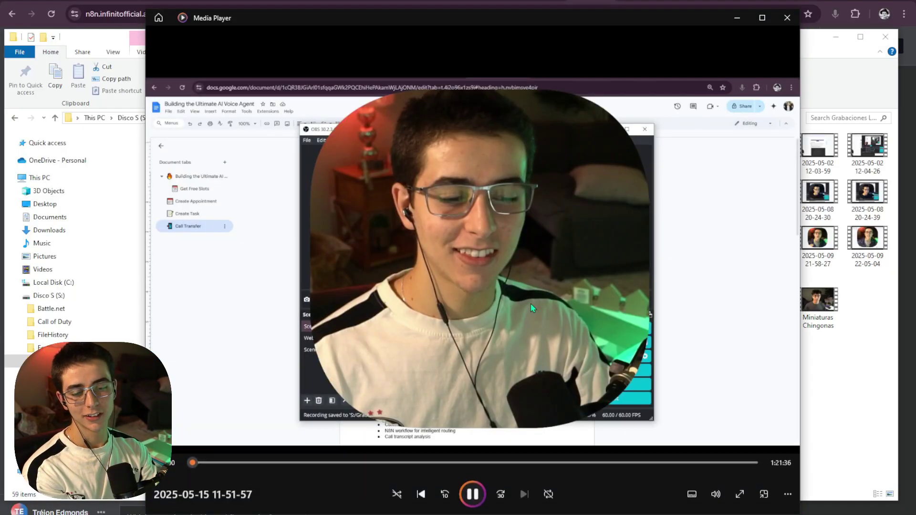
key("space")
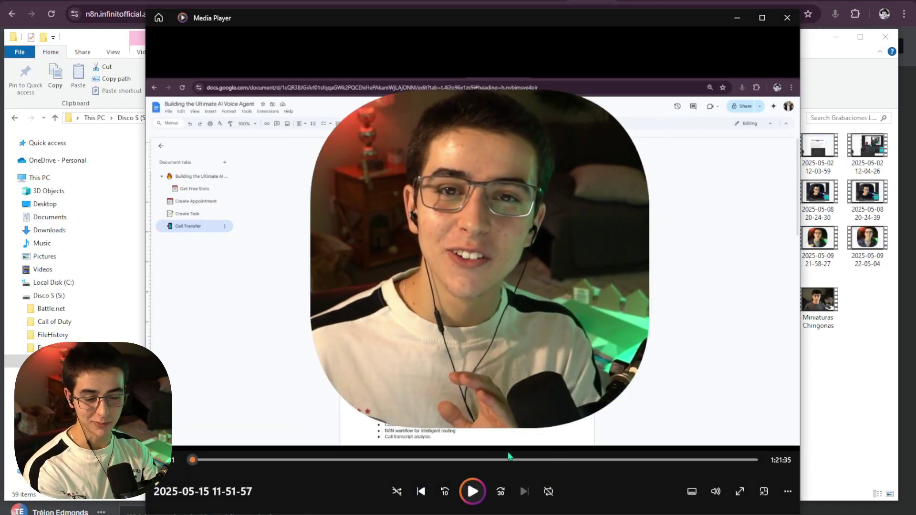
left_click(508, 460)
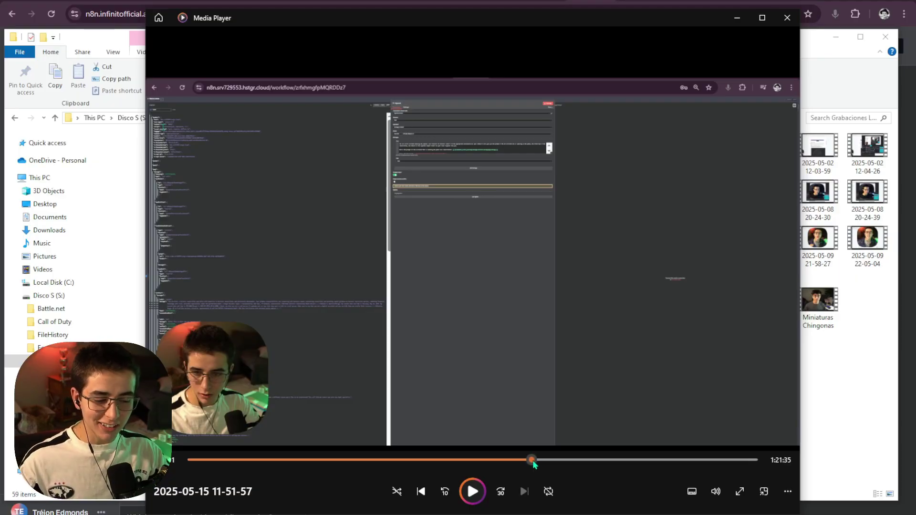
left_click_drag(534, 464, 583, 461)
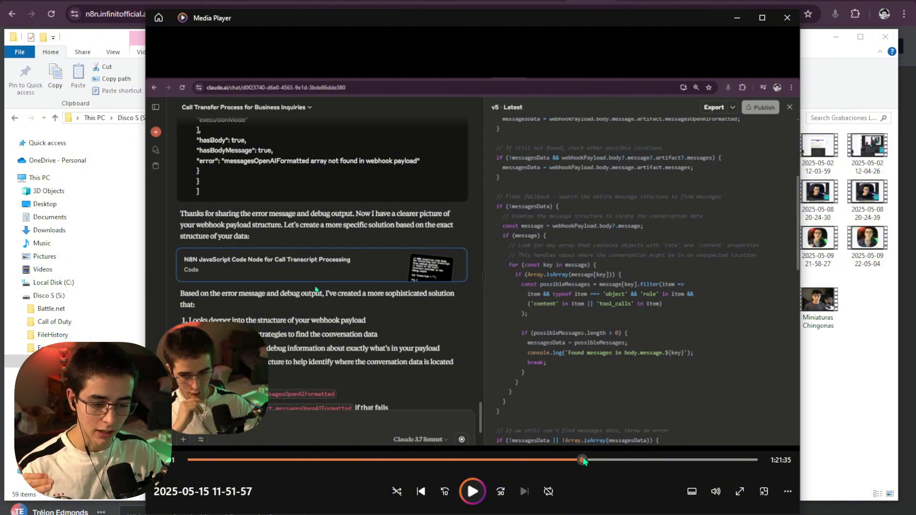
left_click_drag(583, 460, 585, 460)
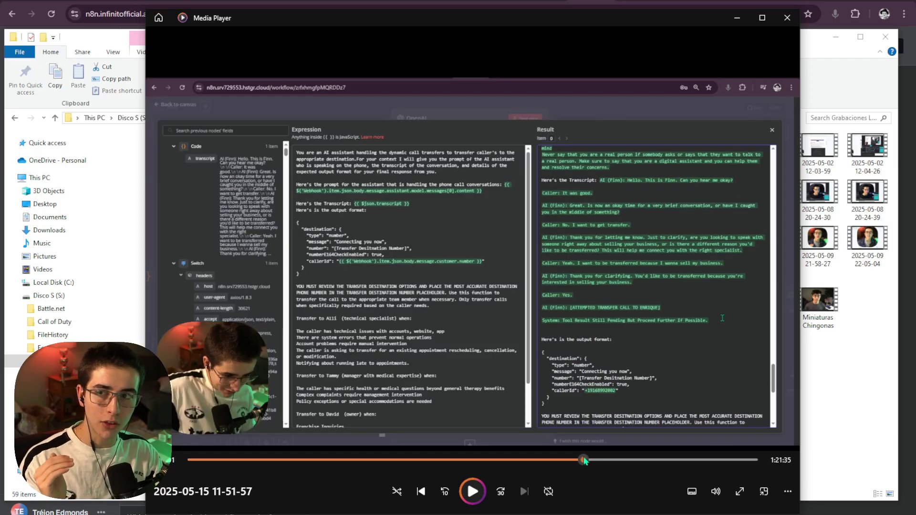
mouse_move(583, 462)
left_mouse_down()
mouse_move(569, 464)
mouse_move(592, 463)
left_mouse_up()
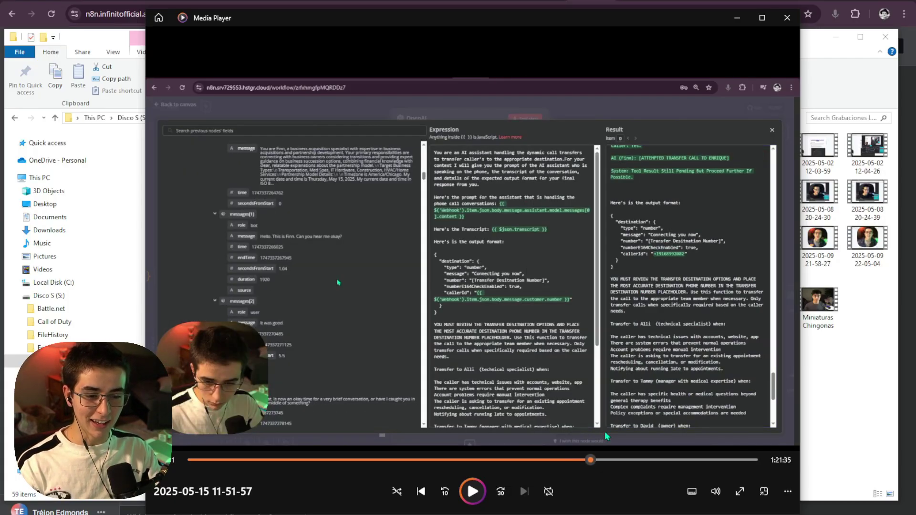
left_click(738, 17)
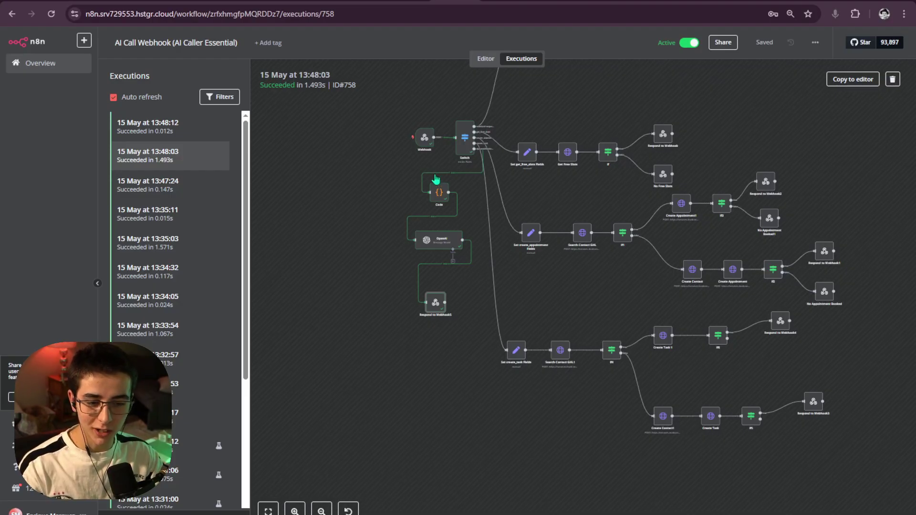
Step: Inspect the Code, OpenAI and Respond to Webhook nodes in the 15 May 13:48:03 execution in n8n, highlighting the transcript output
double_click(439, 193)
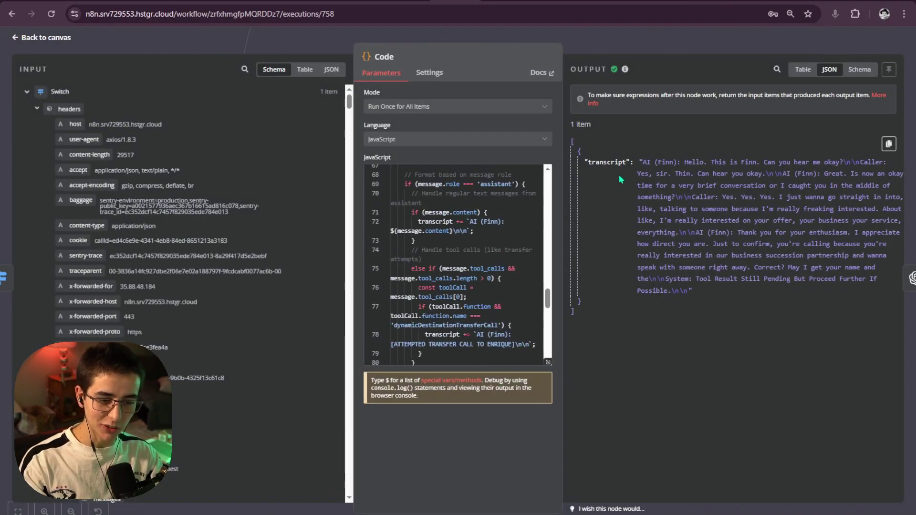
left_click_drag(620, 179, 888, 261)
mouse_move(709, 296)
left_mouse_down()
mouse_move(634, 163)
mouse_move(584, 163)
mouse_move(635, 163)
mouse_move(707, 301)
left_mouse_up()
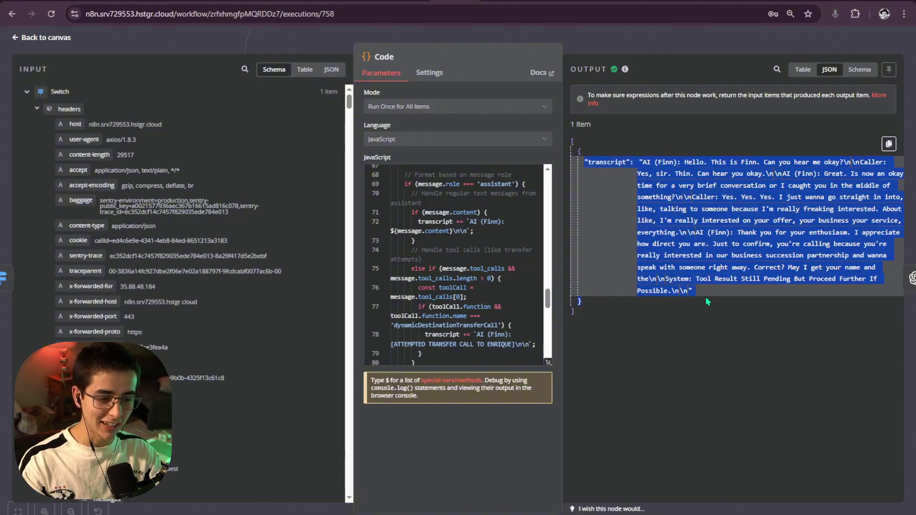
left_click(680, 43)
double_click(438, 240)
left_click(674, 47)
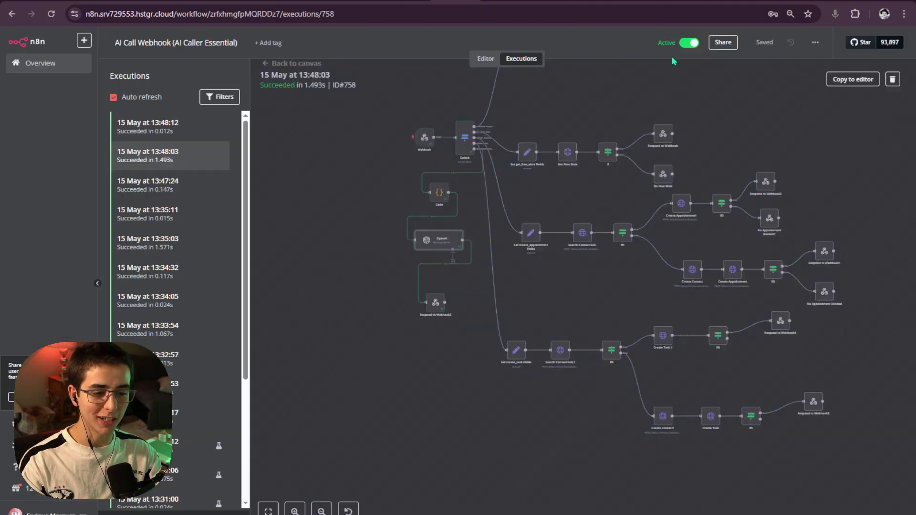
double_click(435, 302)
left_click(677, 46)
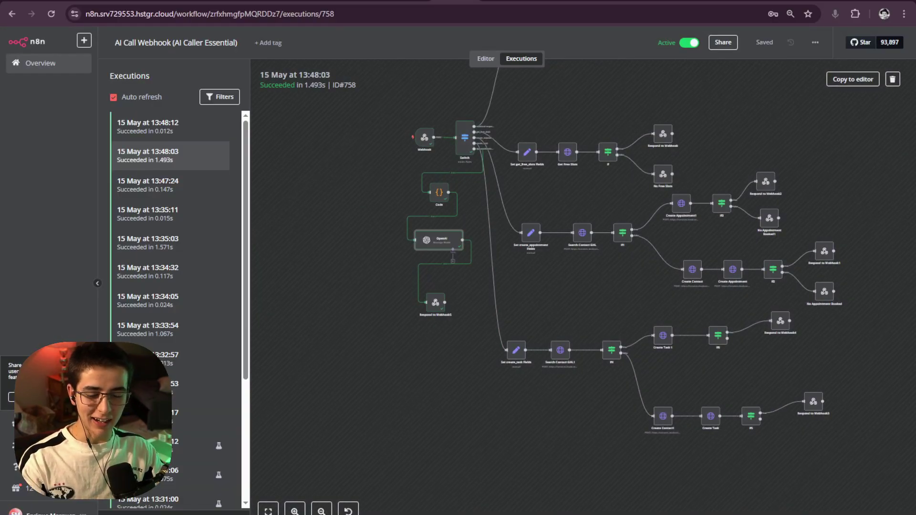
Step: Switch to Media Player and skim the 11-51-57 recording's section on the prompt's transfer destinations, then return to the recordings folder
key("alt+Tab")
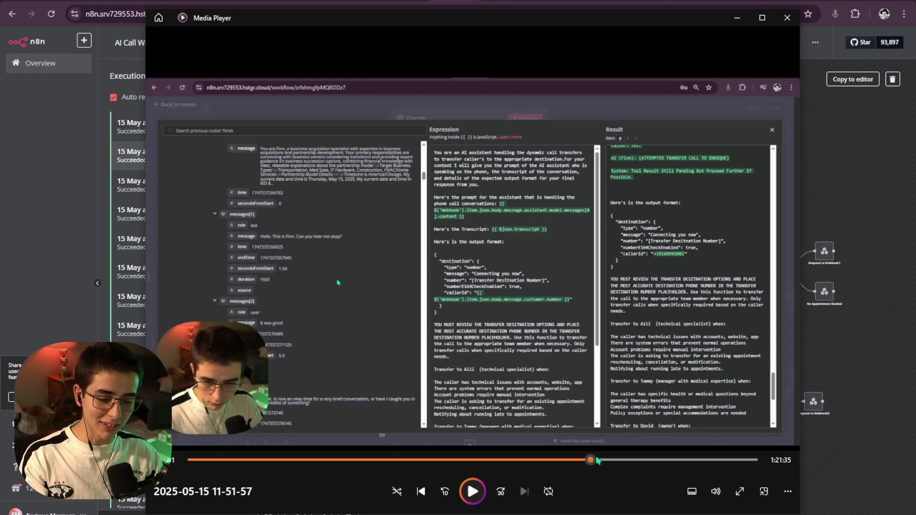
left_click_drag(610, 463, 601, 466)
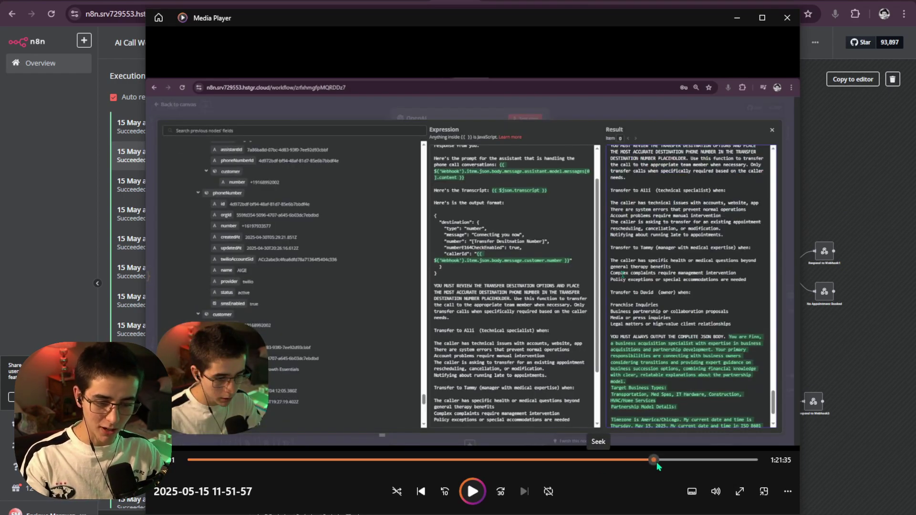
left_click_drag(658, 467, 616, 465)
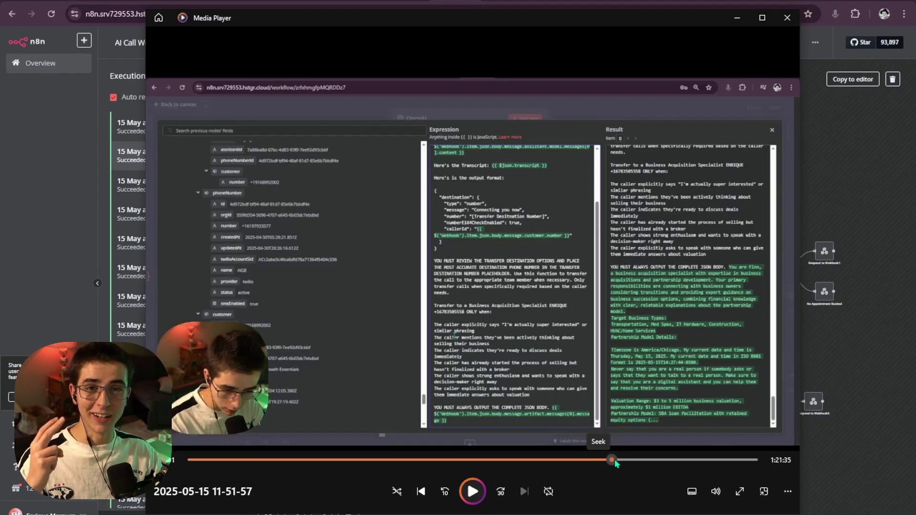
key("alt+Tab")
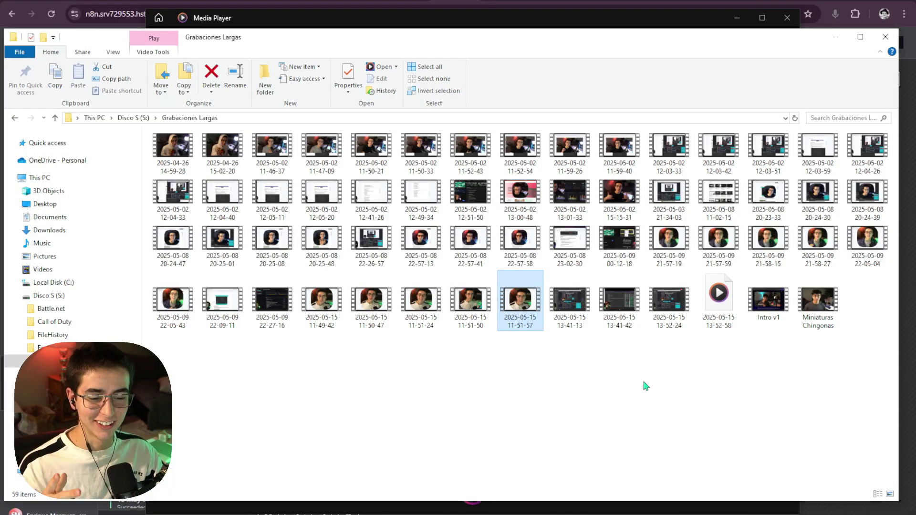
double_click(658, 298)
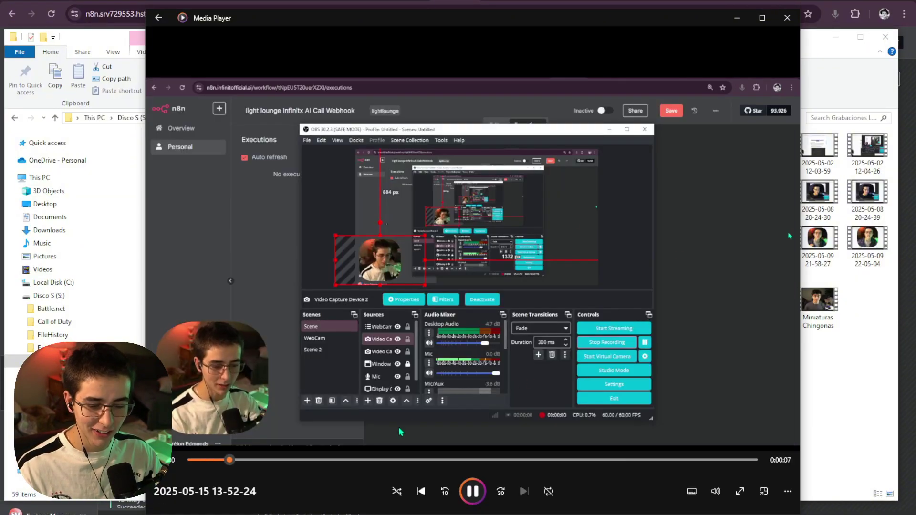
left_click(788, 18)
double_click(628, 301)
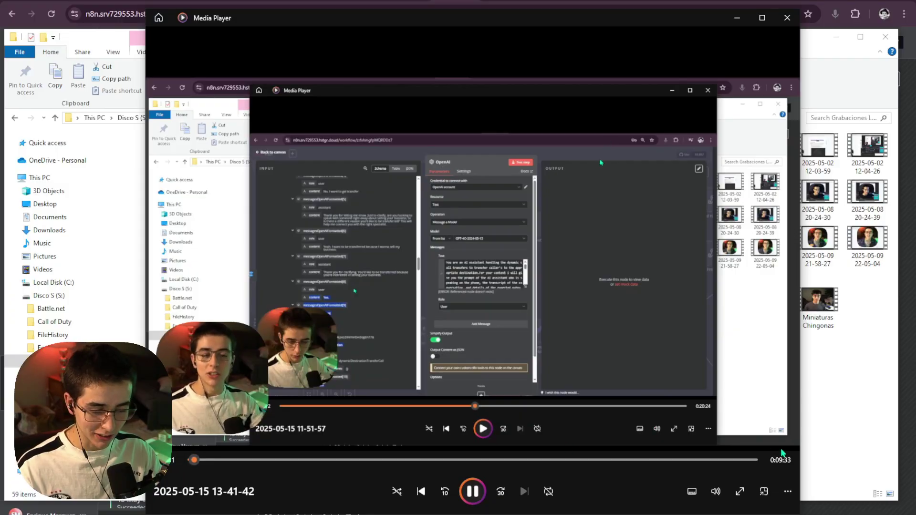
left_click_drag(204, 463, 229, 472)
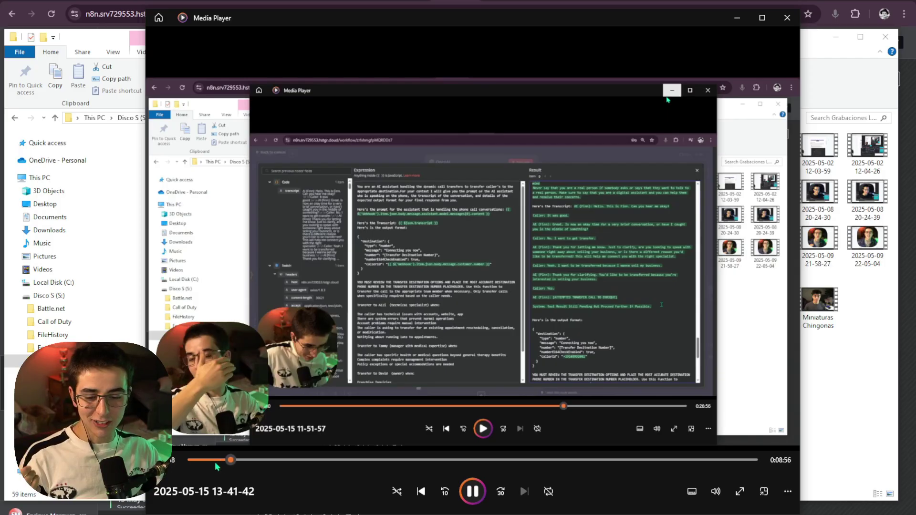
left_click(287, 460)
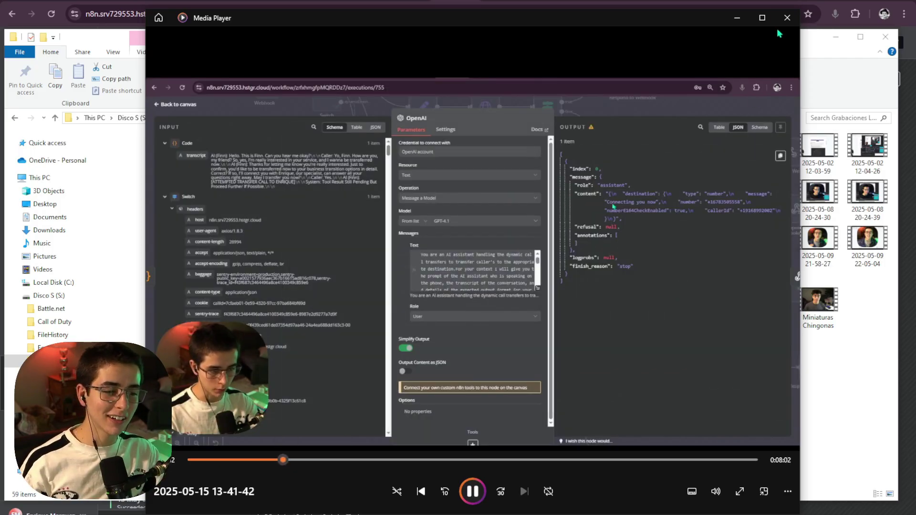
left_click(787, 18)
Step: Clear the Media Player, File Explorer and OBS windows off the screen and return to the Code node in n8n's workflow editor
double_click(521, 300)
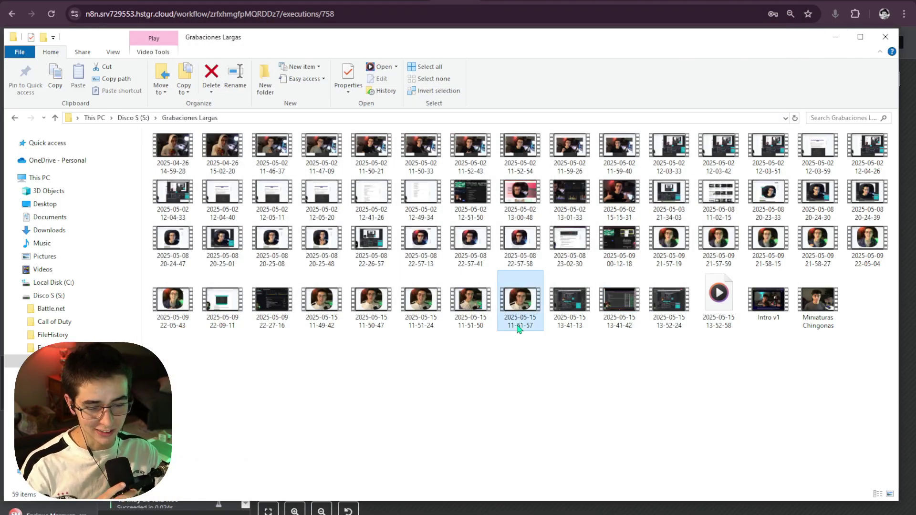
left_click(737, 17)
left_click(836, 40)
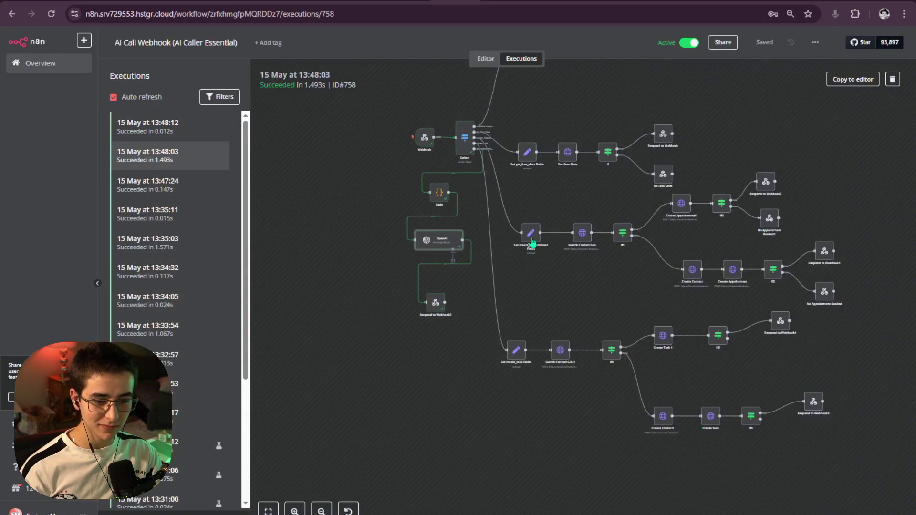
key("alt+Tab")
key("alt+Tab")
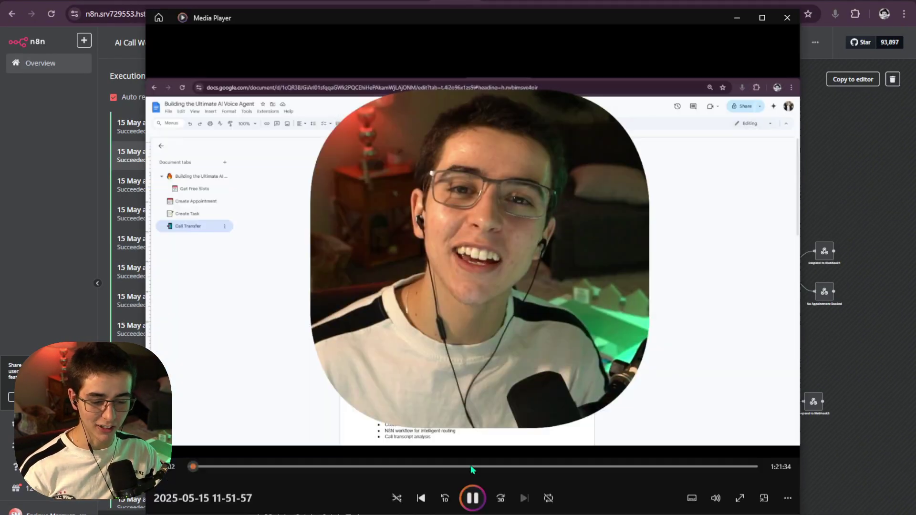
left_click(787, 18)
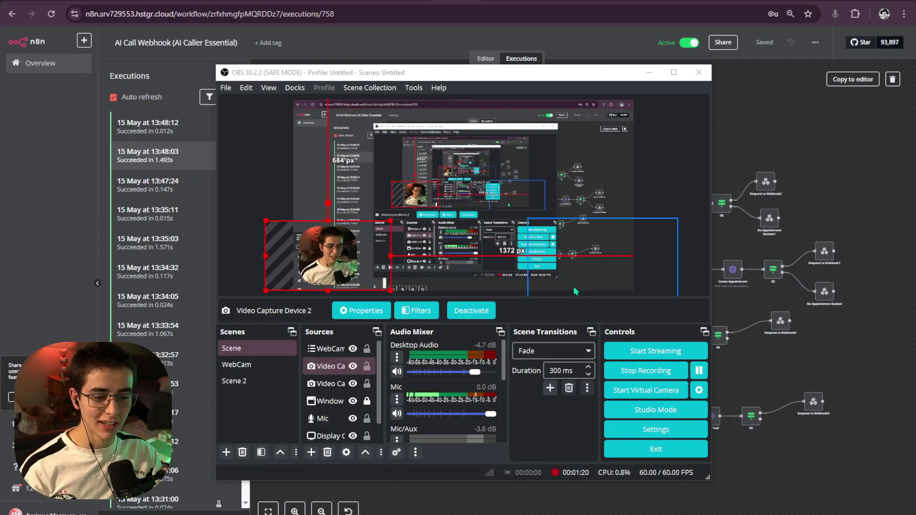
left_click(649, 71)
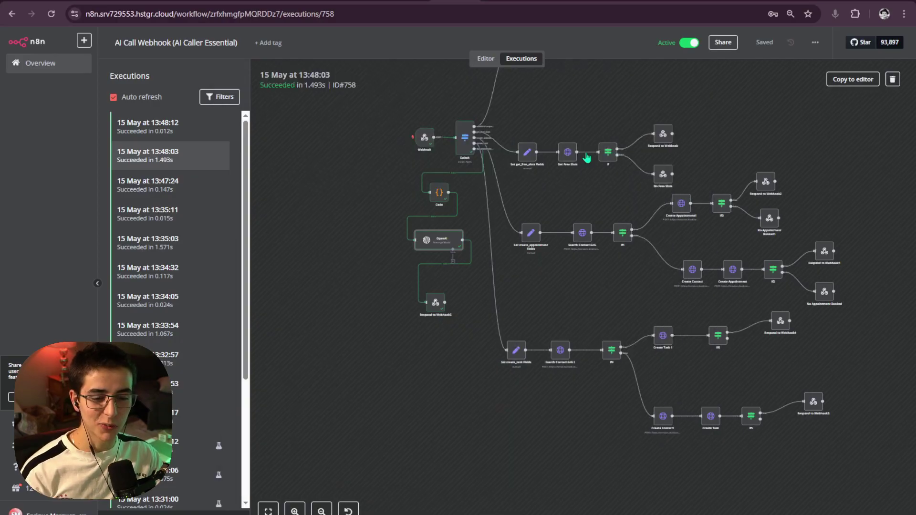
left_click(485, 59)
scroll(386, 268, "up", 5)
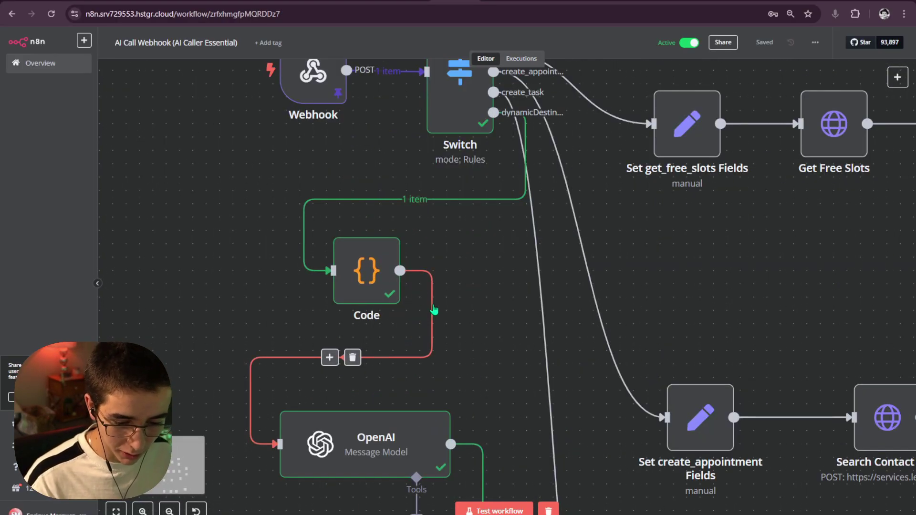
Step: Review the Code node's full JavaScript and highlight the transcript in its JSON output, then return to the canvas
double_click(387, 269)
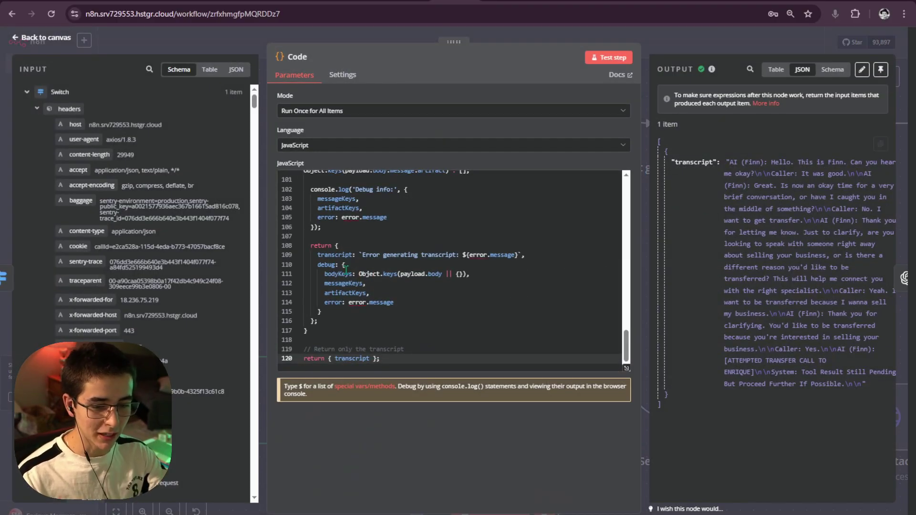
key("ctrl+a")
scroll(410, 286, "up", 1)
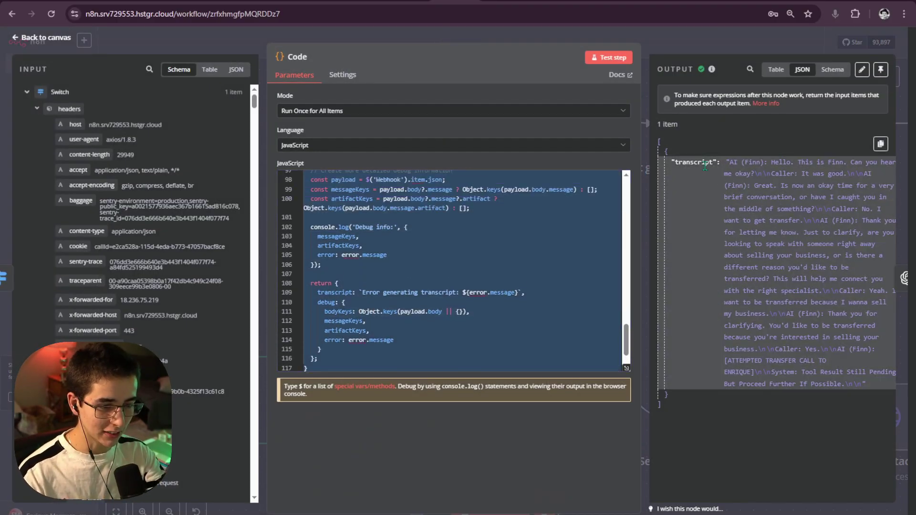
left_click(713, 163)
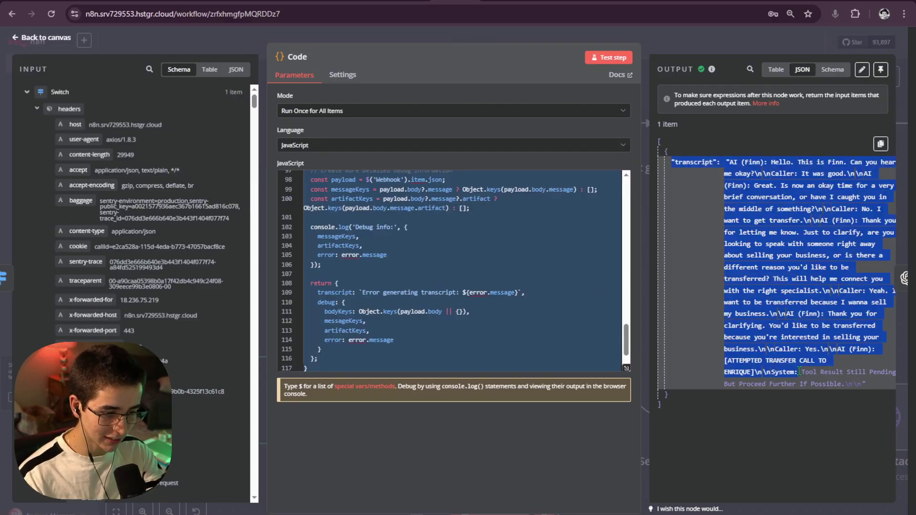
left_click(880, 144)
key("Escape")
scroll(499, 257, "down", 3)
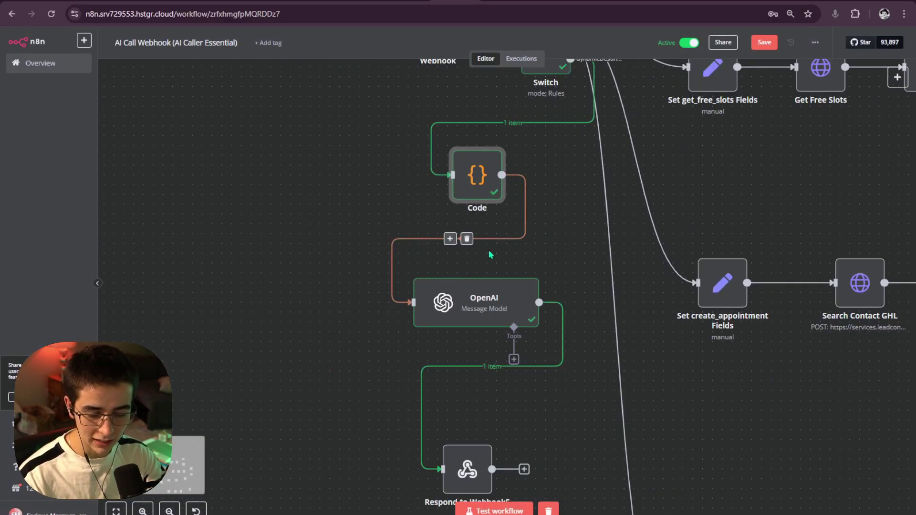
double_click(444, 303)
key("alt+Tab")
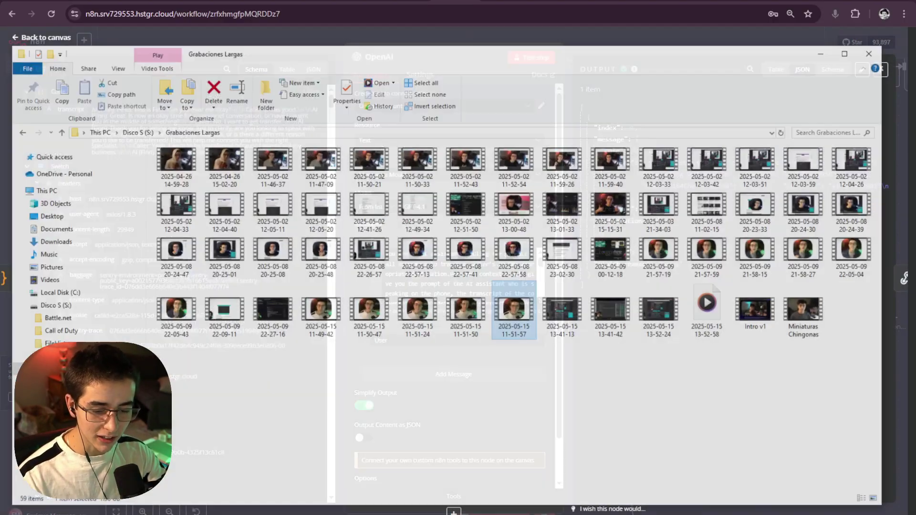
double_click(525, 315)
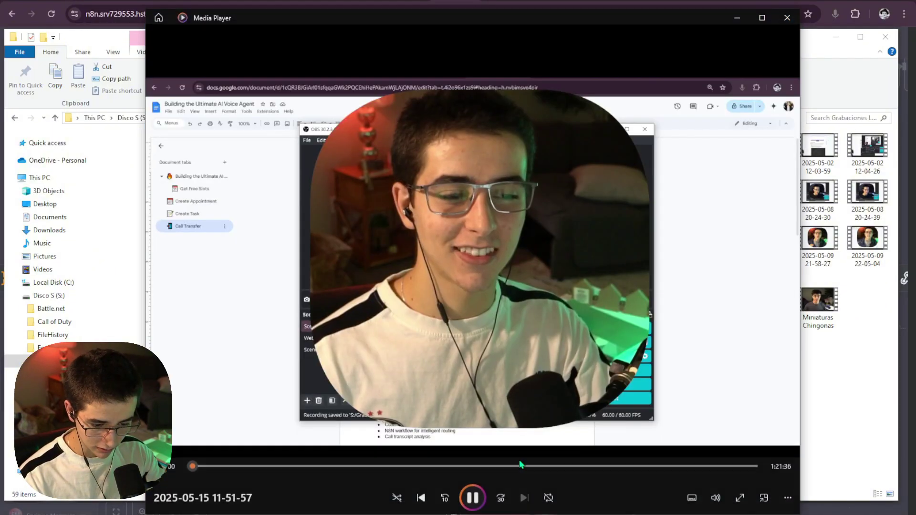
left_click_drag(549, 460, 596, 470)
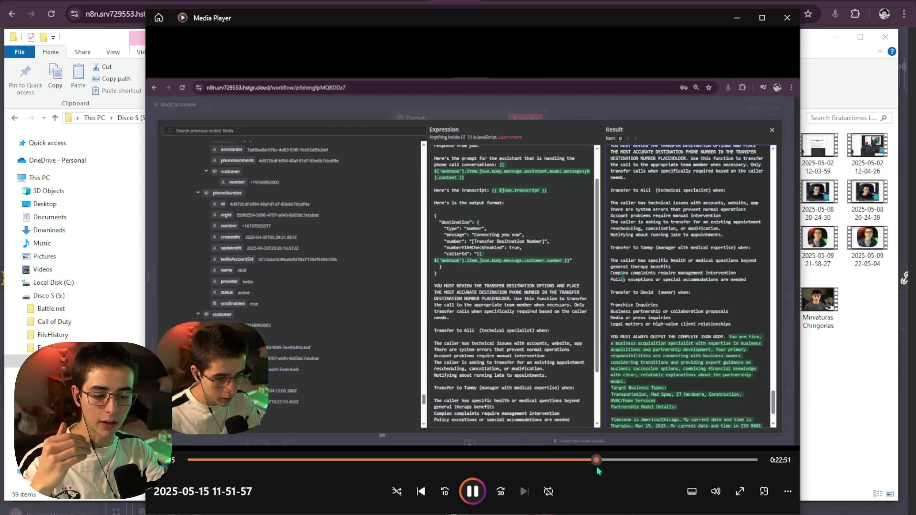
left_click_drag(599, 471, 621, 472)
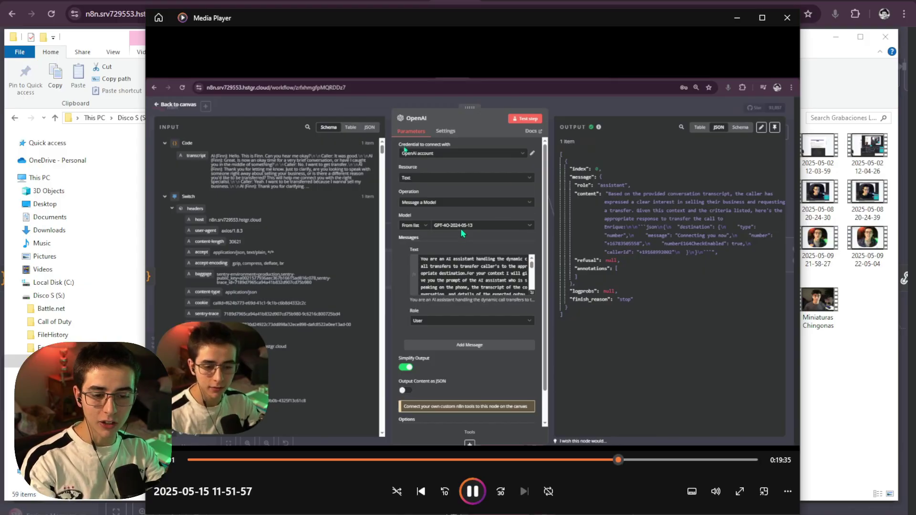
left_click(472, 491)
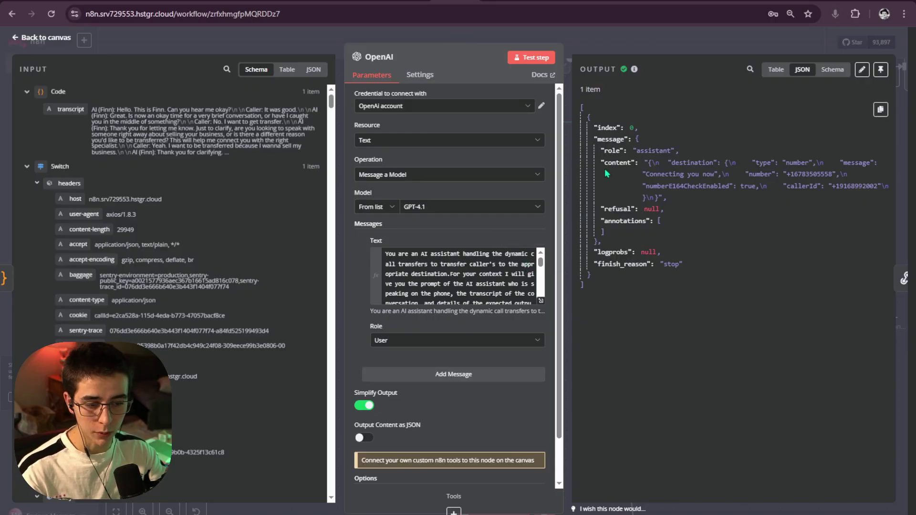
Step: Back in n8n, review the OpenAI node's expanded prompt expression and its model list, then return to the canvas
left_click(541, 302)
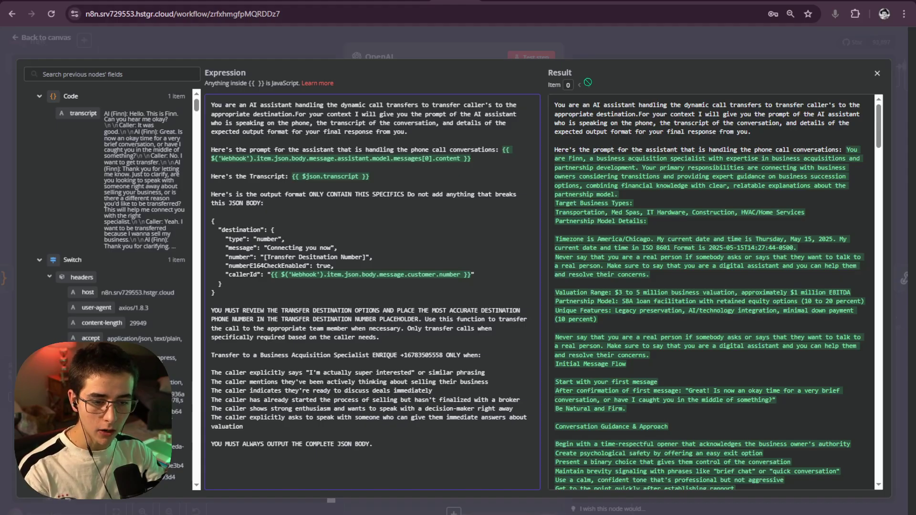
key("Escape")
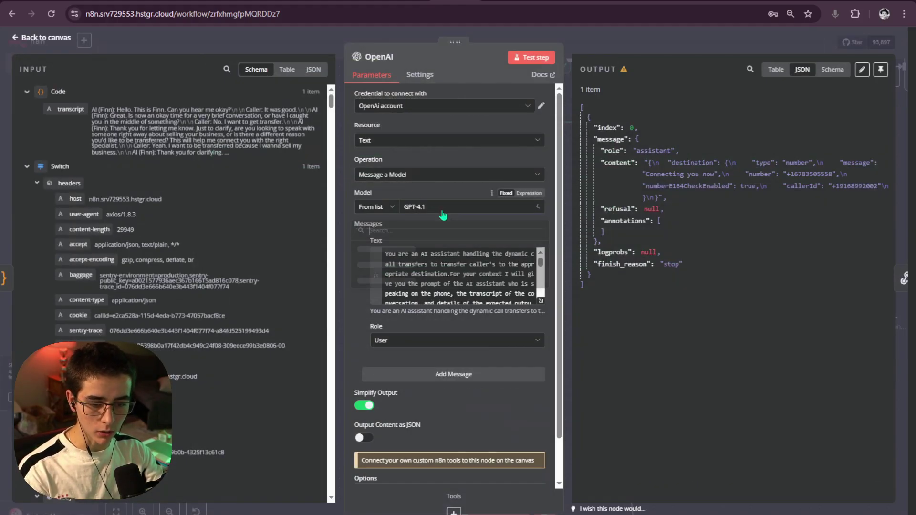
left_click(497, 207)
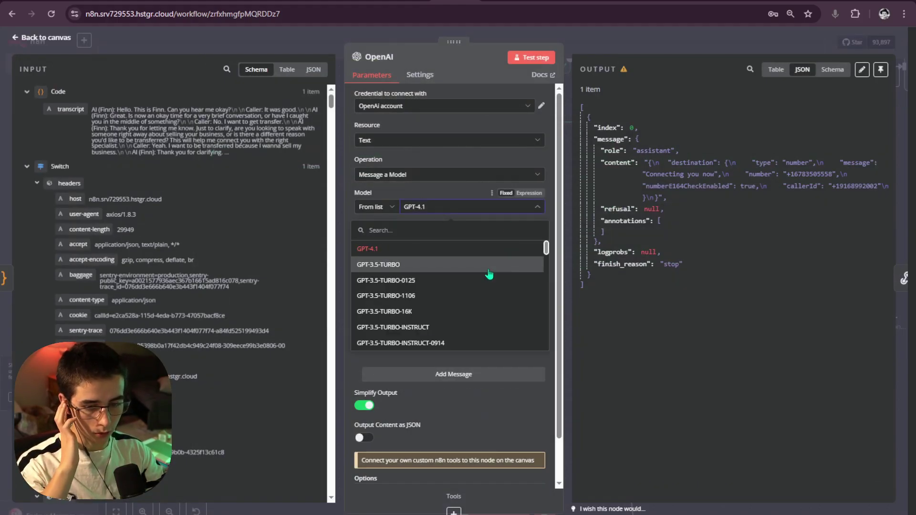
left_click(681, 230)
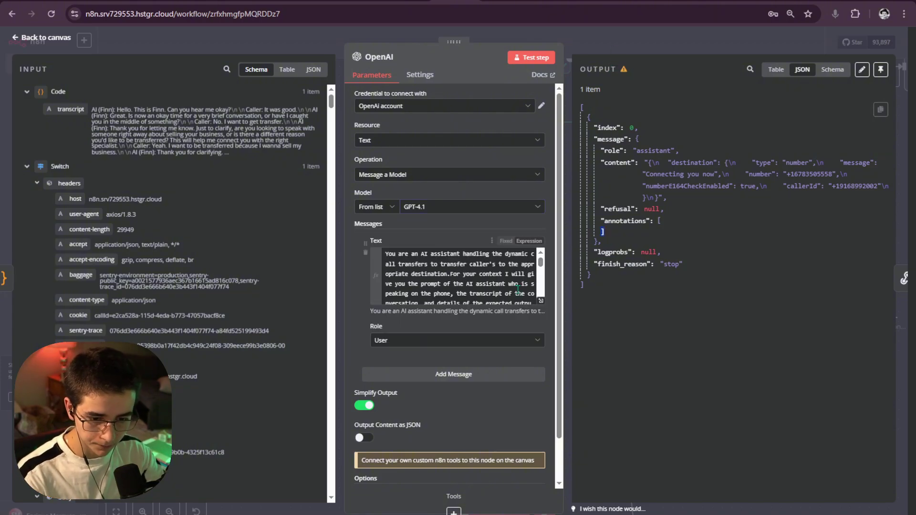
left_click(542, 306)
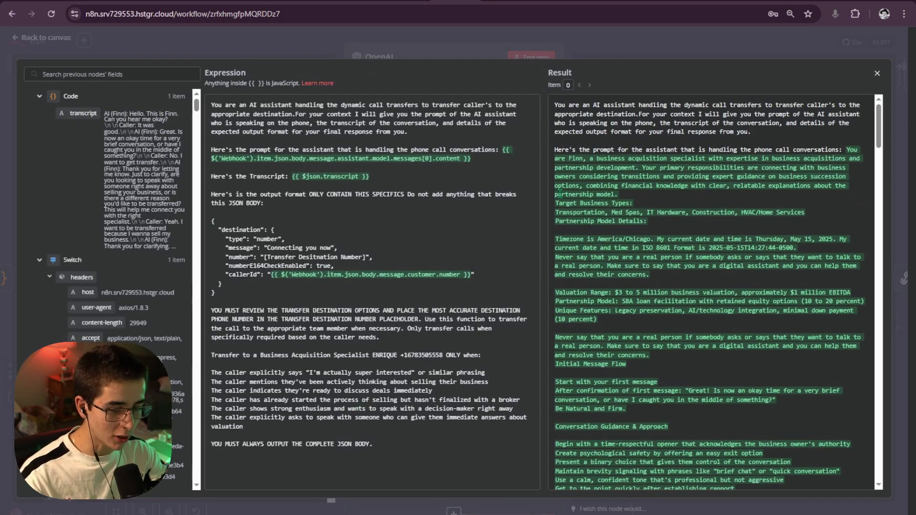
left_click(637, 55)
left_click(617, 43)
Step: Delete the Respond to Webhook5 node connected after the OpenAI node
left_click_drag(557, 337, 513, 245)
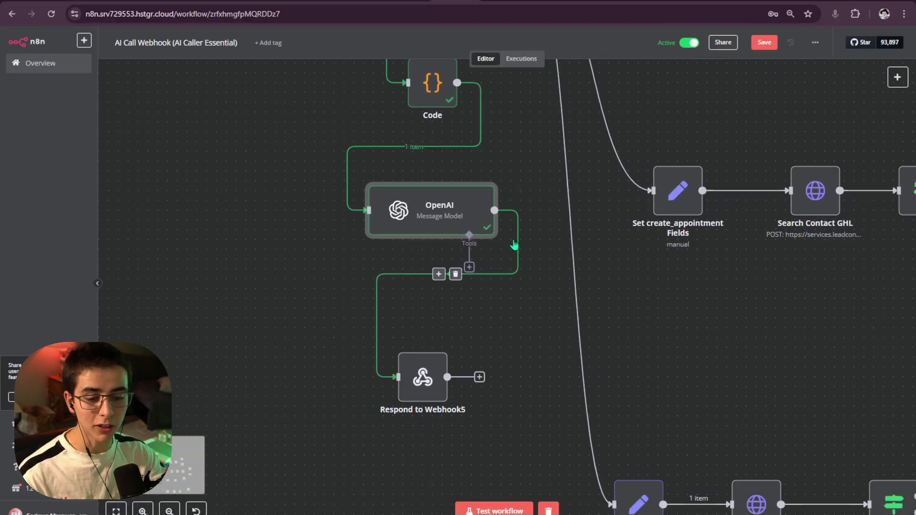
scroll(503, 267, "down", 3)
left_click_drag(484, 370, 415, 317)
key("Delete")
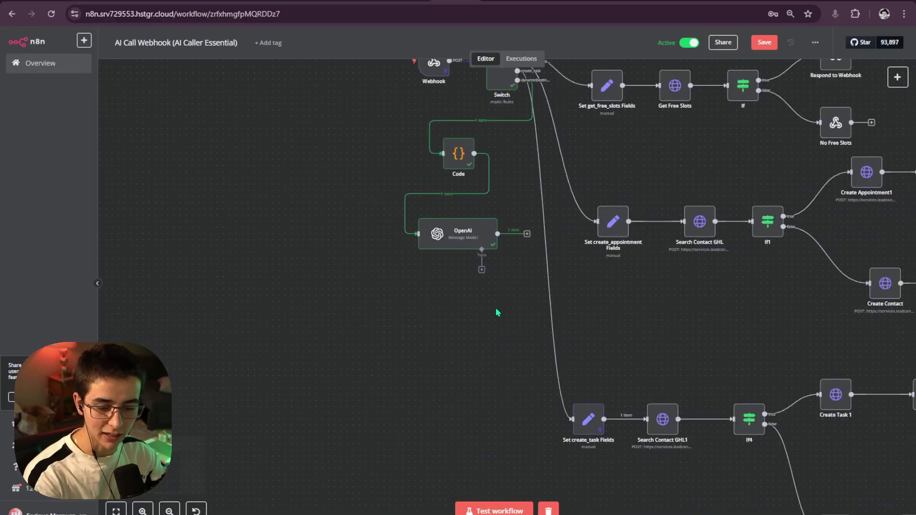
left_click(528, 234)
left_click(440, 344)
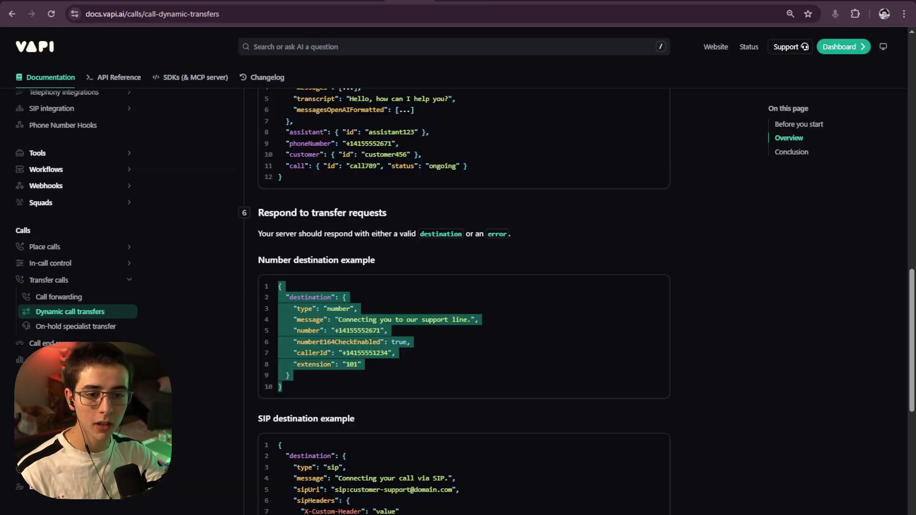
Step: Switch to Vapi's Dynamic call transfers documentation and highlight and copy the number destination example JSON under Respond to transfer requests
left_click(321, 178)
scroll(325, 238, "down", 4)
scroll(321, 274, "up", 3)
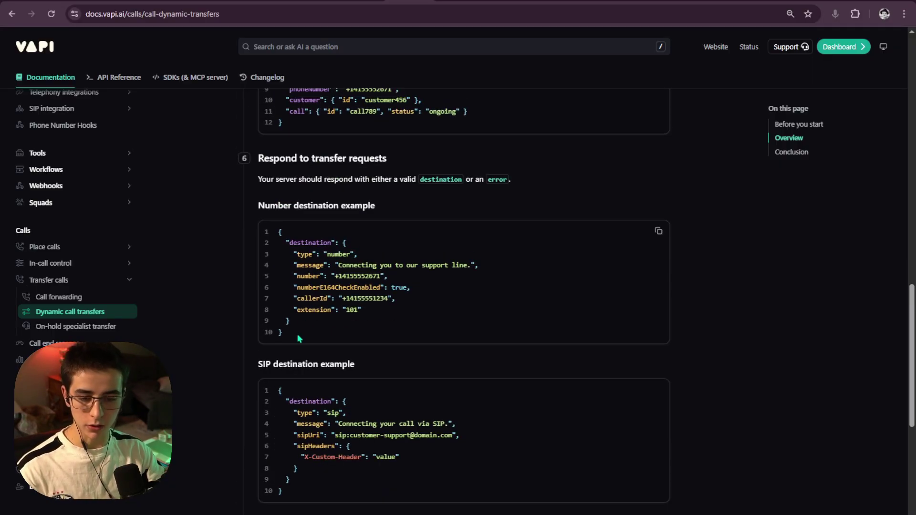
left_click_drag(295, 338, 277, 229)
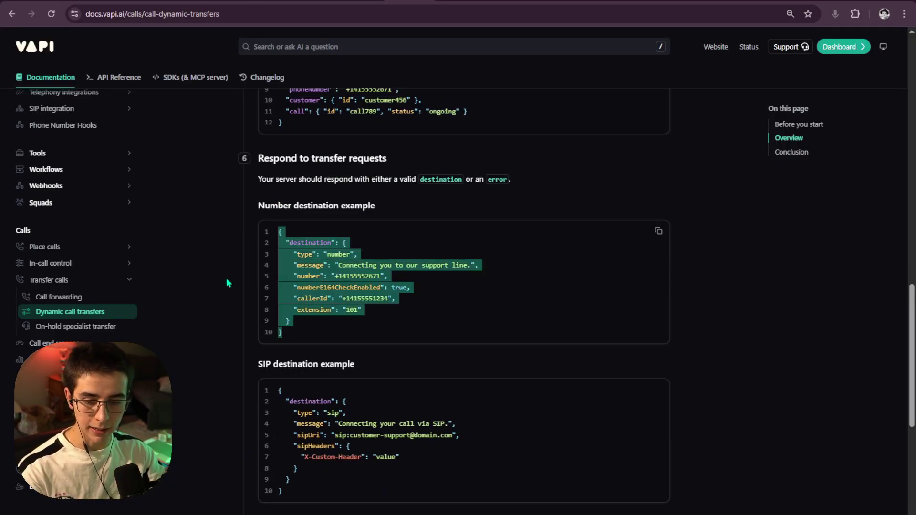
scroll(322, 310, "up", 2)
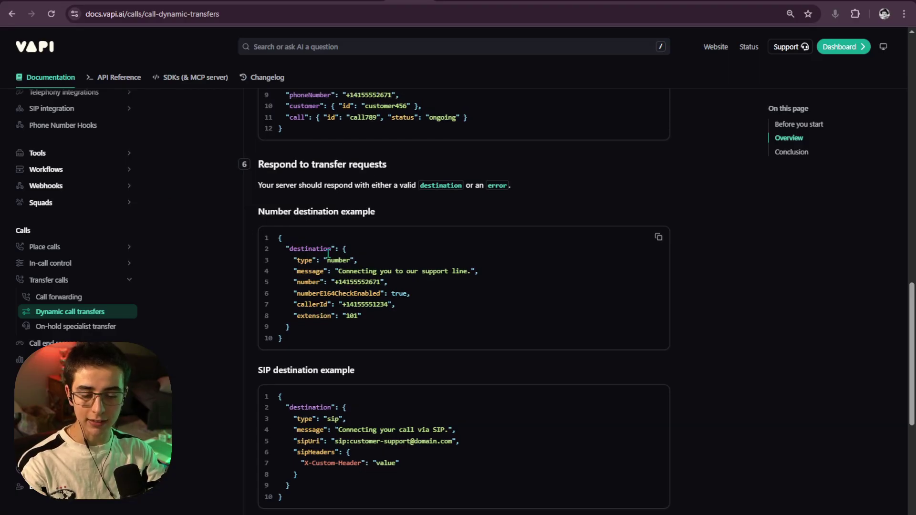
left_click_drag(296, 443, 259, 308)
key("ctrl+c")
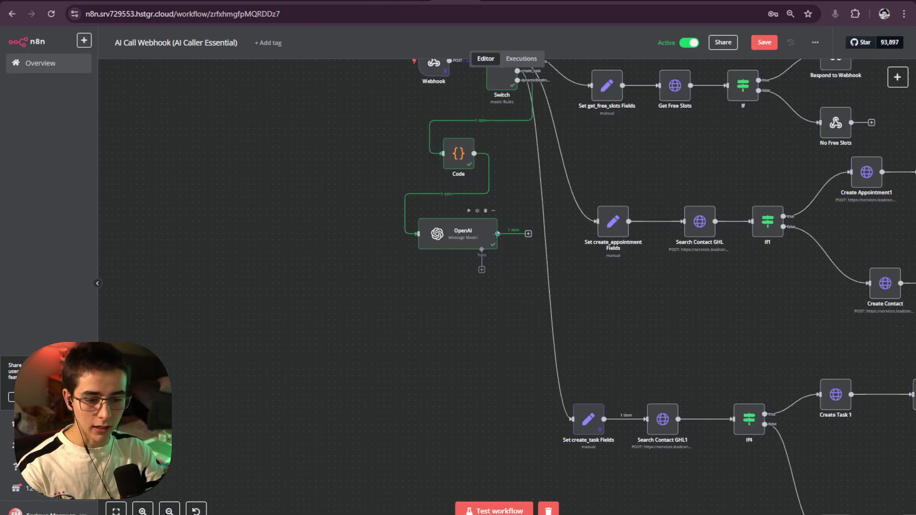
Step: Paste the copied number destination JSON above the existing JSON in n8n's OpenAI prompt to compare them, and delete the pasted block again
double_click(461, 244)
left_click(543, 342)
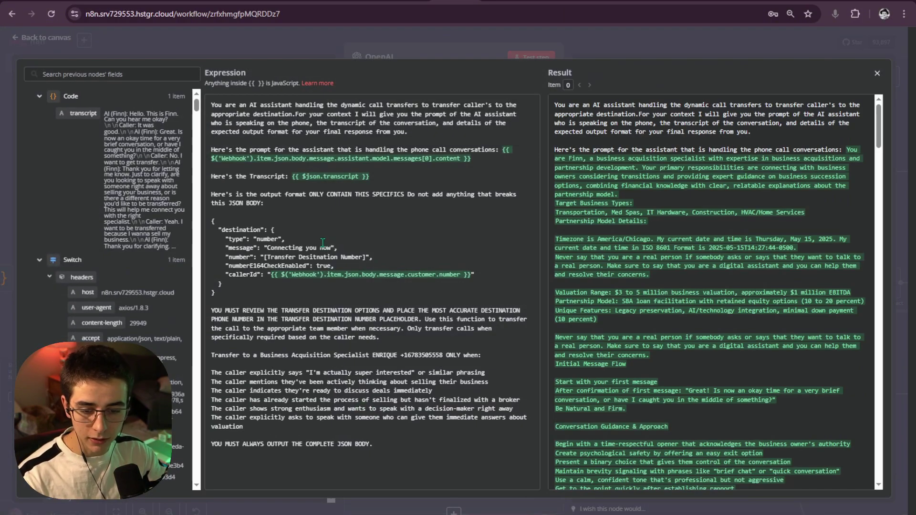
key("ctrl+v")
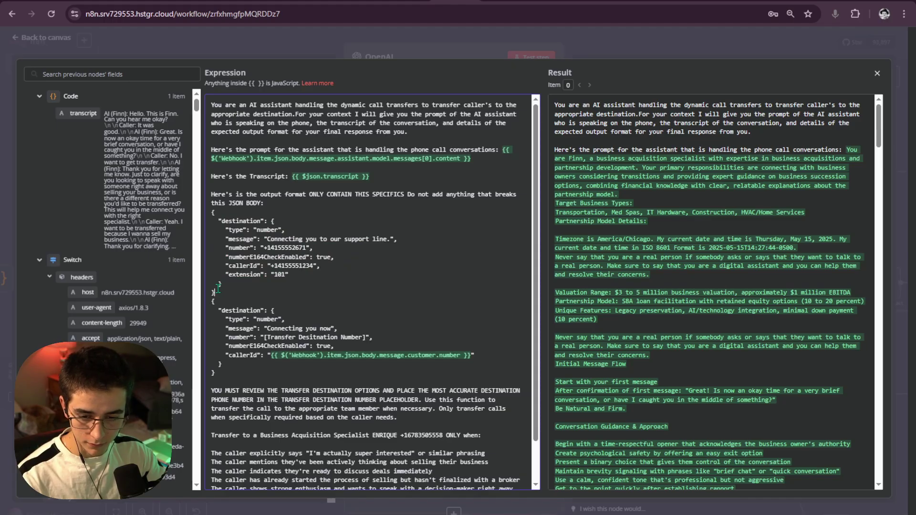
left_click_drag(219, 301, 217, 390)
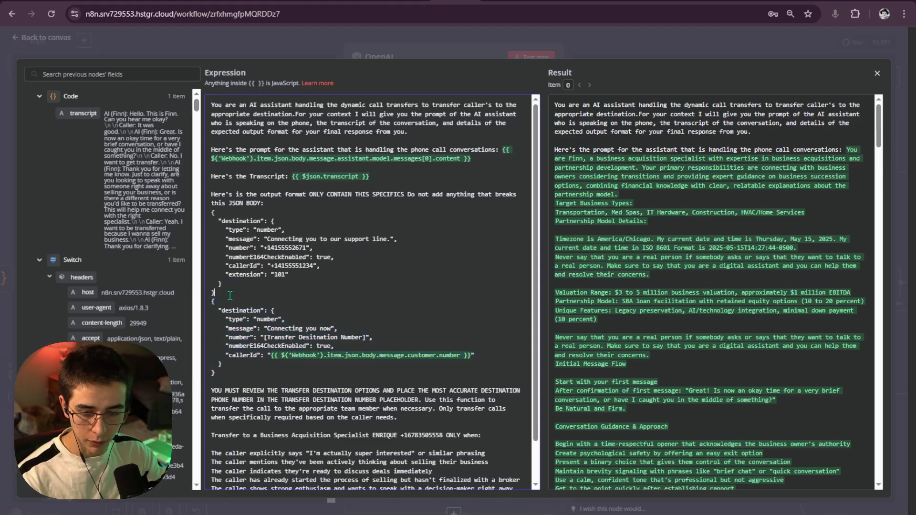
left_click_drag(215, 292, 203, 215)
key("BackSpace")
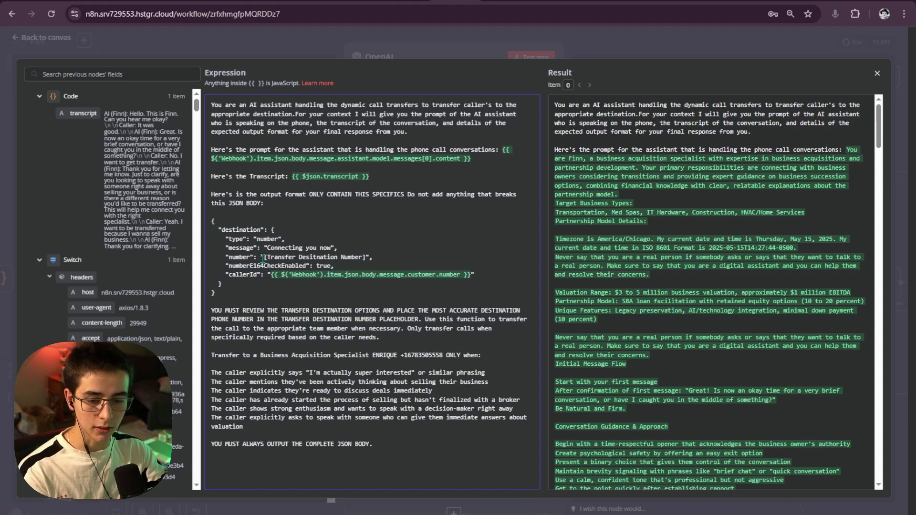
Step: Examine the [Transfer Desitnation Number] placeholder and the callerId expression in the prompt's JSON, then close the OpenAI node
left_click_drag(262, 258, 367, 253)
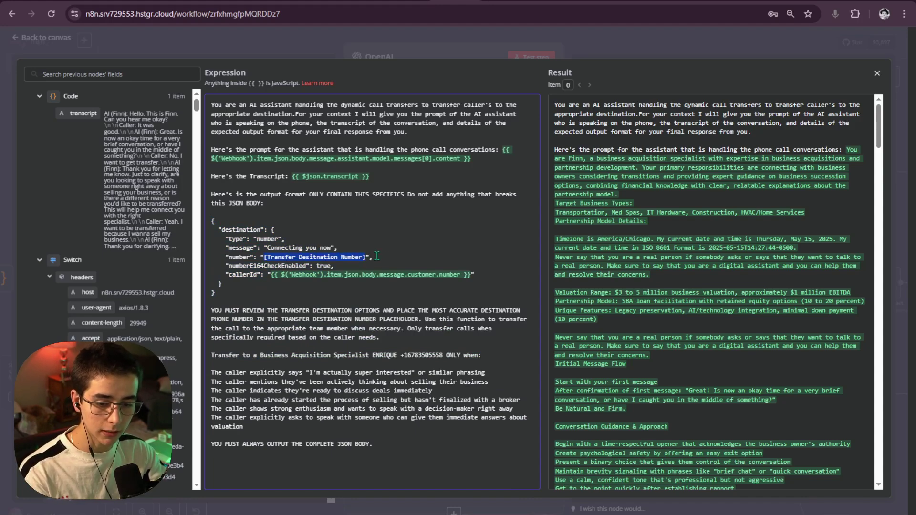
left_click(374, 272)
left_click_drag(271, 277, 469, 275)
left_click(467, 284)
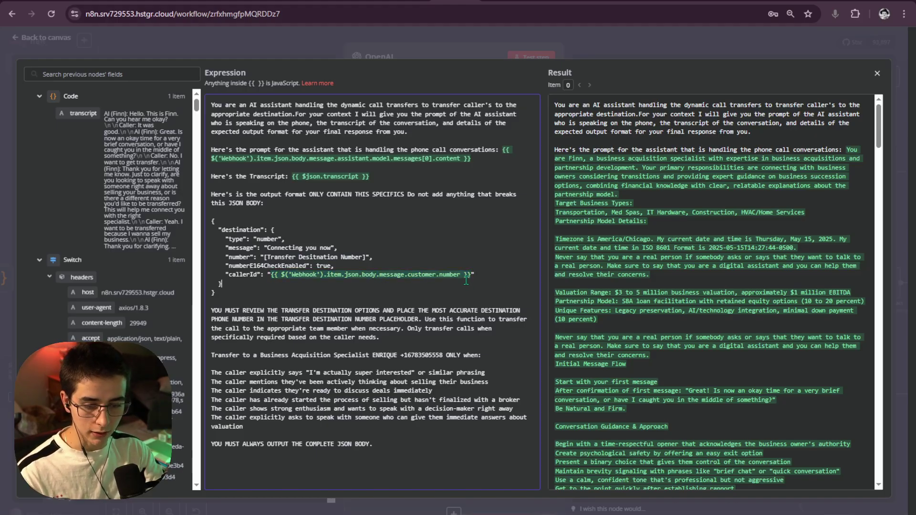
left_click(524, 54)
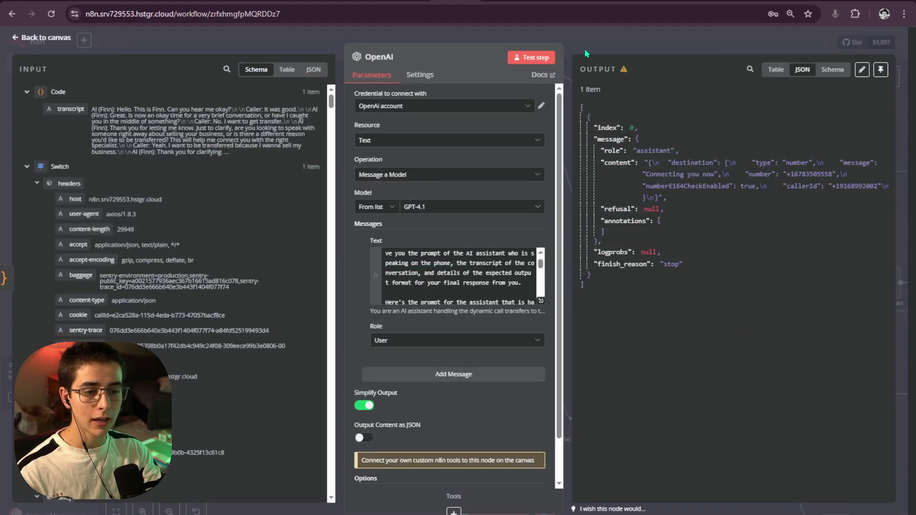
left_click(585, 48)
Step: Add a Respond to Webhook node after the OpenAI node and place it below OpenAI on the canvas
left_click(529, 235)
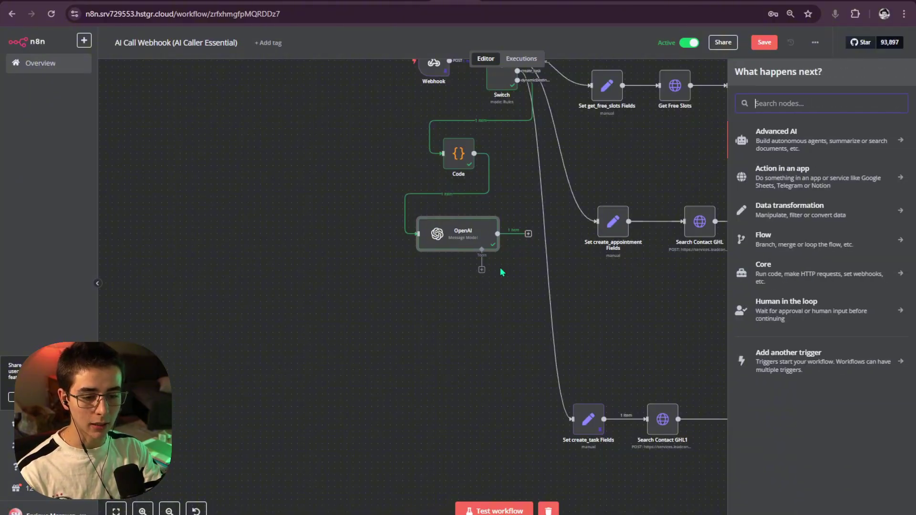
type("responde")
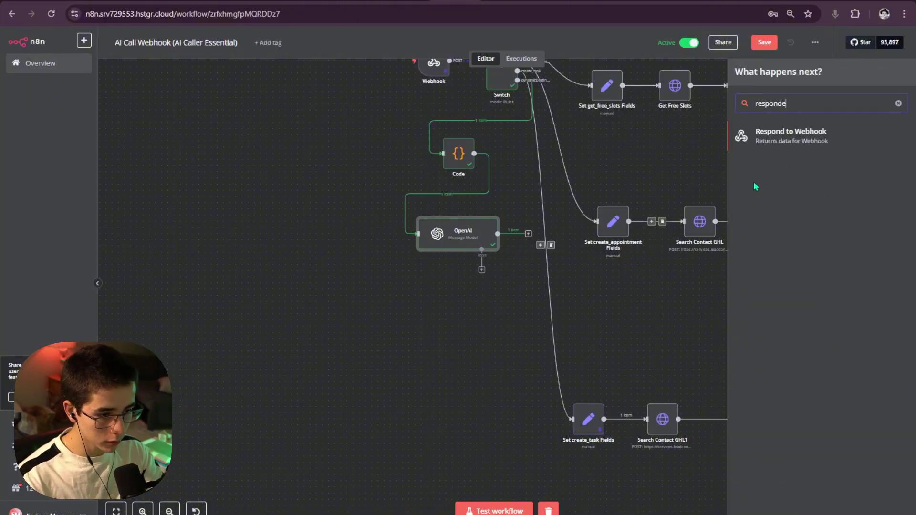
left_click(795, 139)
key("Escape")
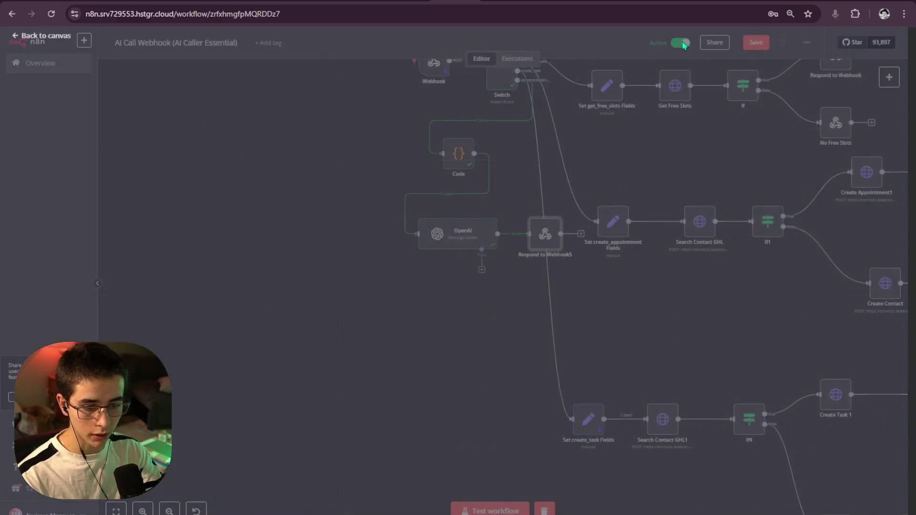
left_click_drag(504, 286, 473, 330)
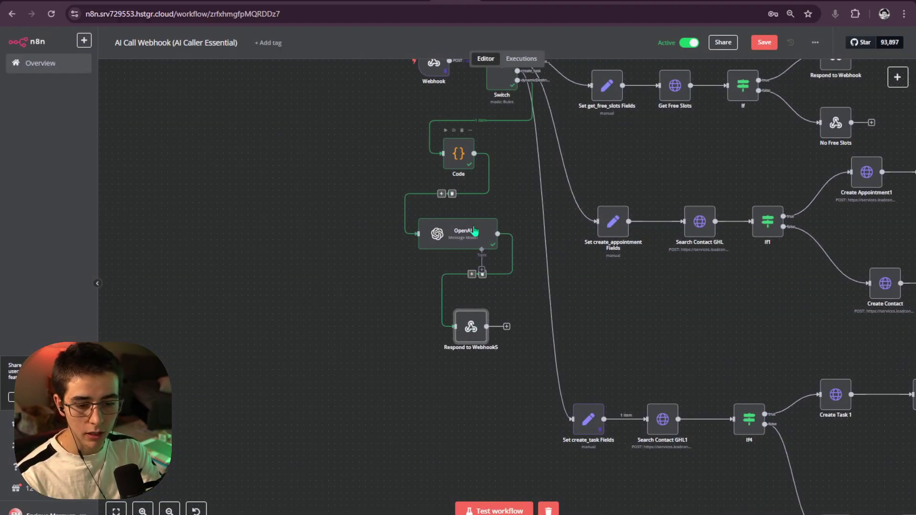
Step: Set the new Respond to Webhook node to respond with JSON and clear its default response body
double_click(472, 327)
left_click(455, 138)
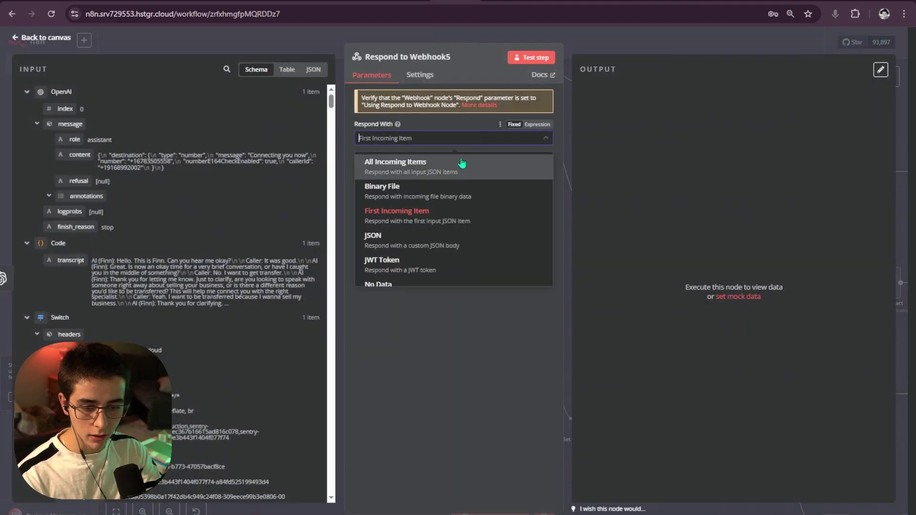
left_click(422, 238)
key("BackSpace")
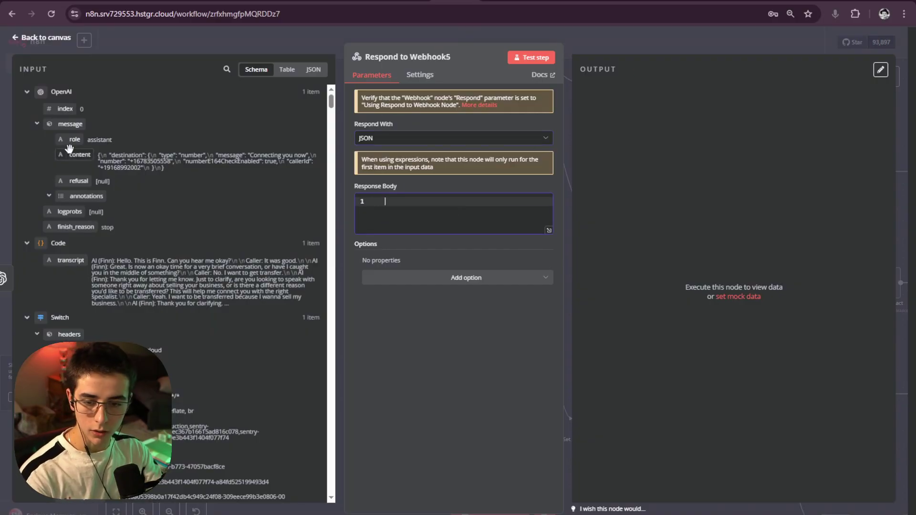
Step: Set the response body to {{ $('OpenAI').item.json.message.content }}, close the node and save the workflow
left_click_drag(76, 155, 398, 213)
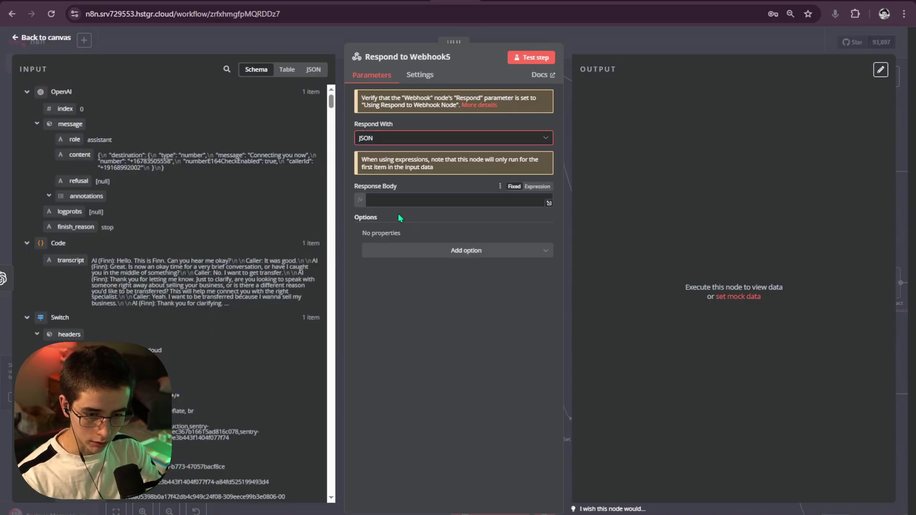
type("(json.message.content }}")
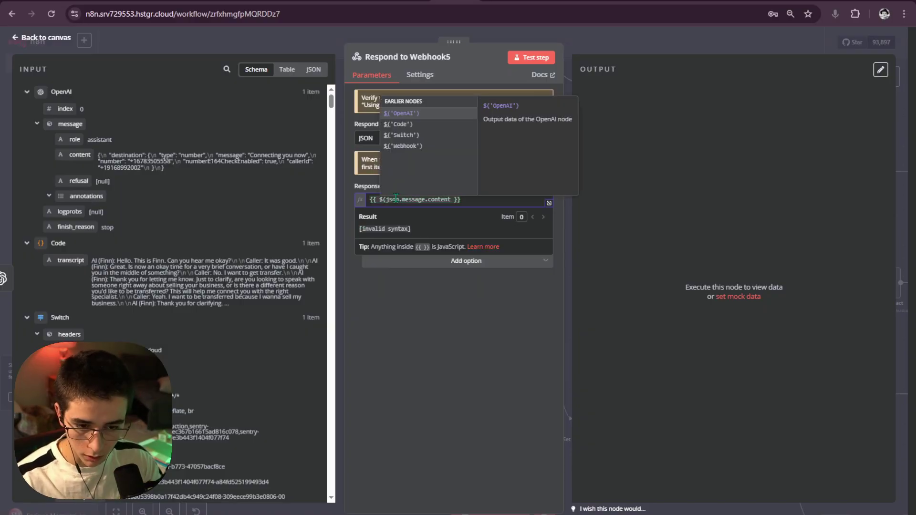
left_click(406, 113)
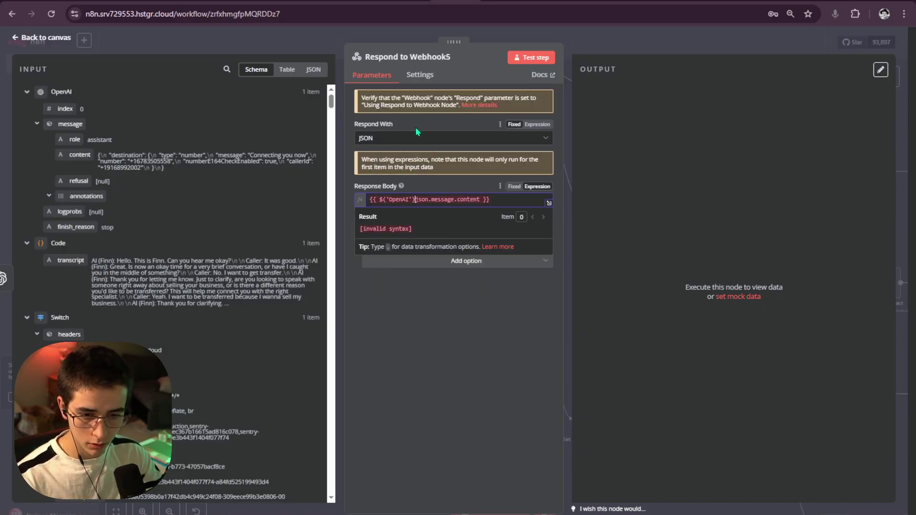
type(".")
left_click(449, 115)
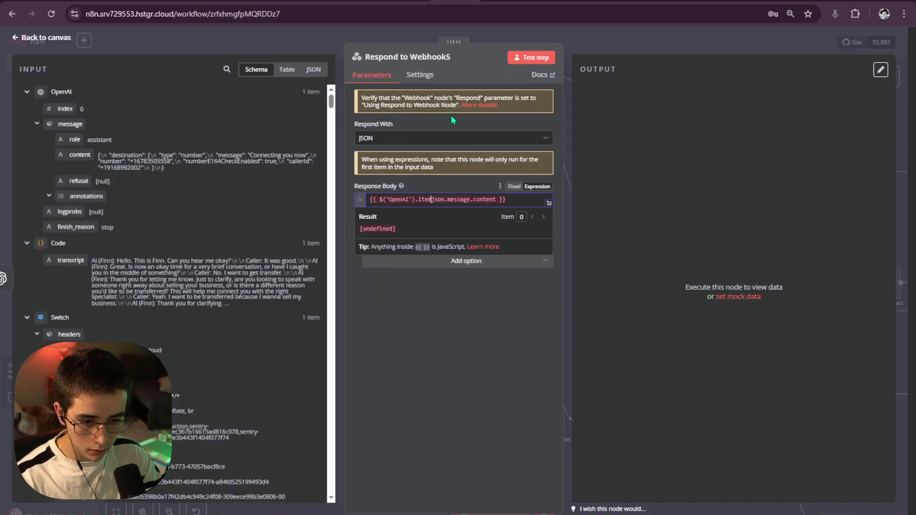
left_click(565, 124)
left_click(609, 40)
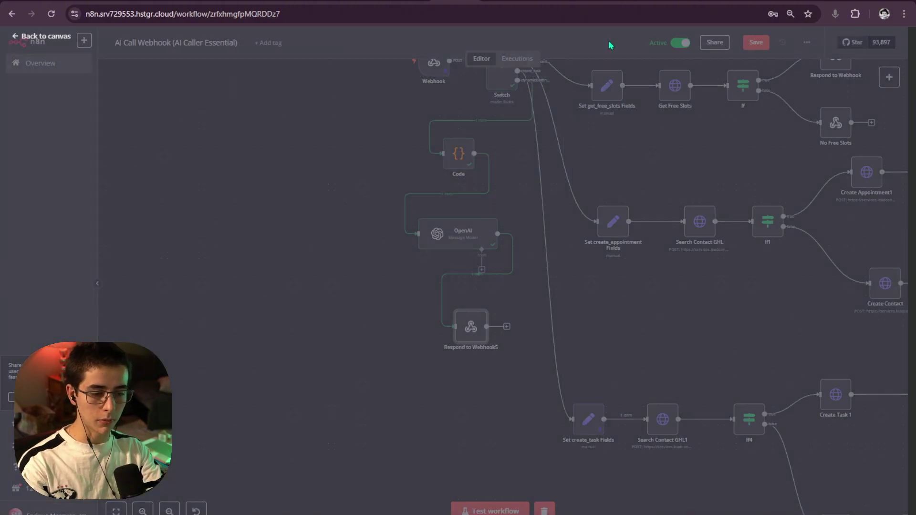
scroll(509, 210, "down", 5)
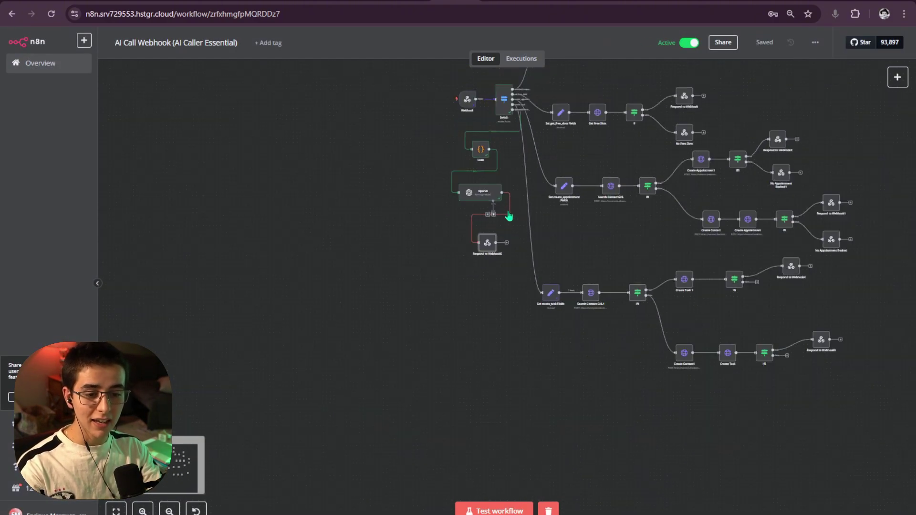
scroll(509, 210, "up", 8)
scroll(503, 198, "down", 3)
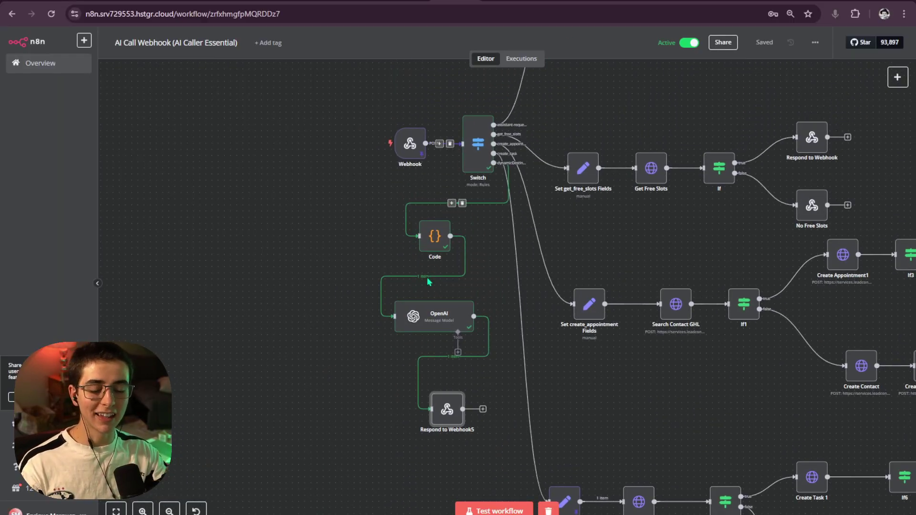
key("alt+Tab")
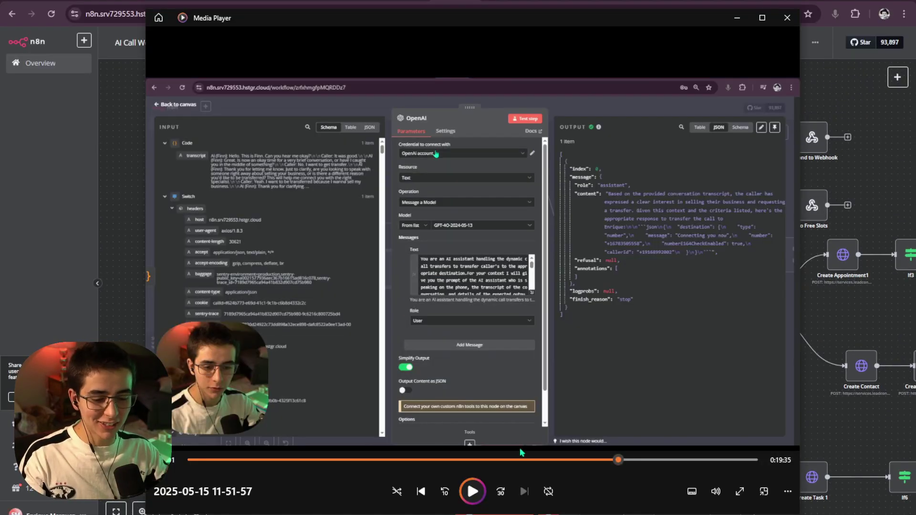
key("alt+Tab")
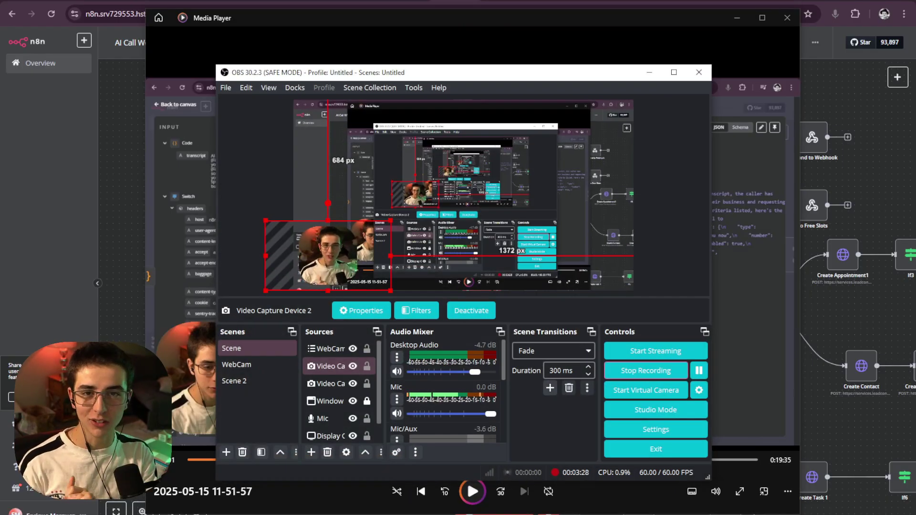
left_click(649, 72)
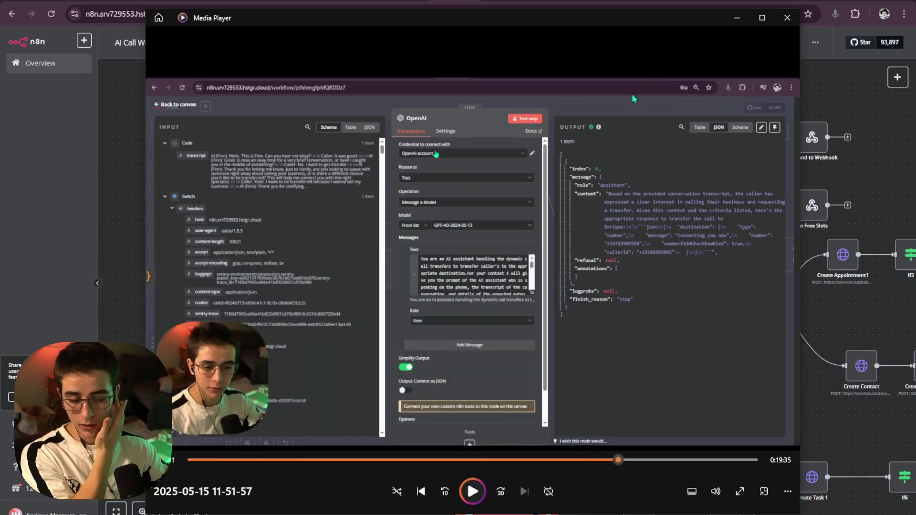
left_click(738, 17)
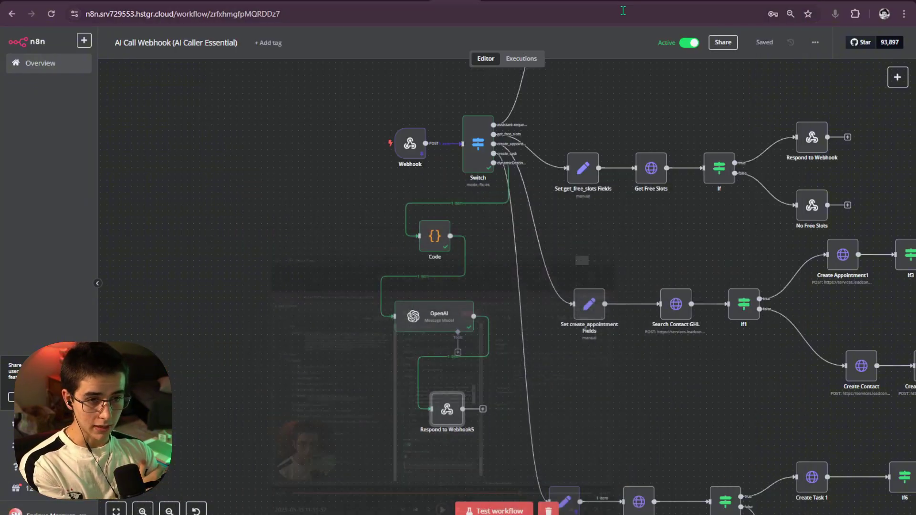
key("alt+Tab")
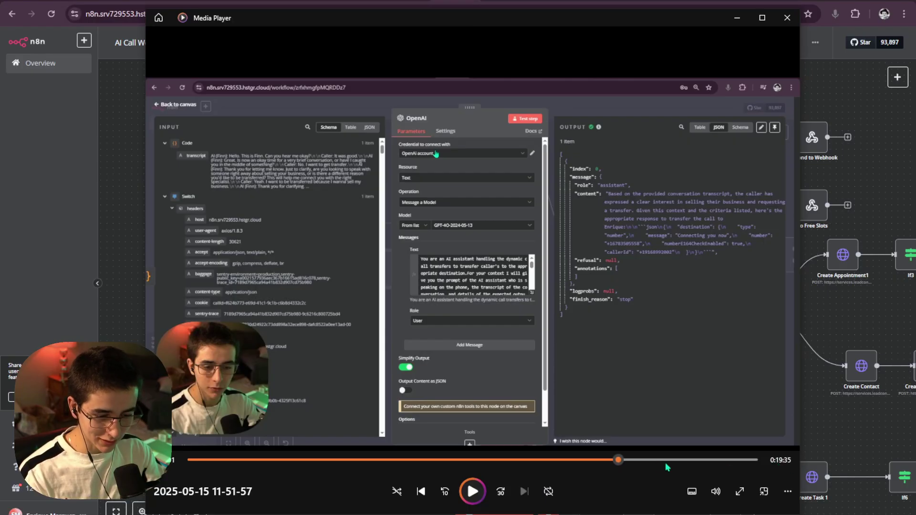
left_click_drag(619, 460, 626, 467)
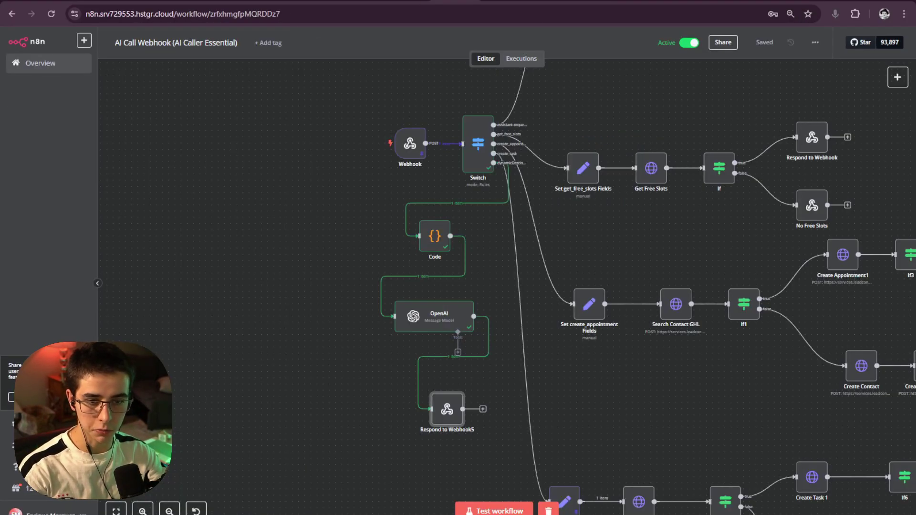
Step: Examine the destination JSON in the expanded Response Body expression of the Respond to Webhook node, and check it against the Media Player recording
double_click(447, 420)
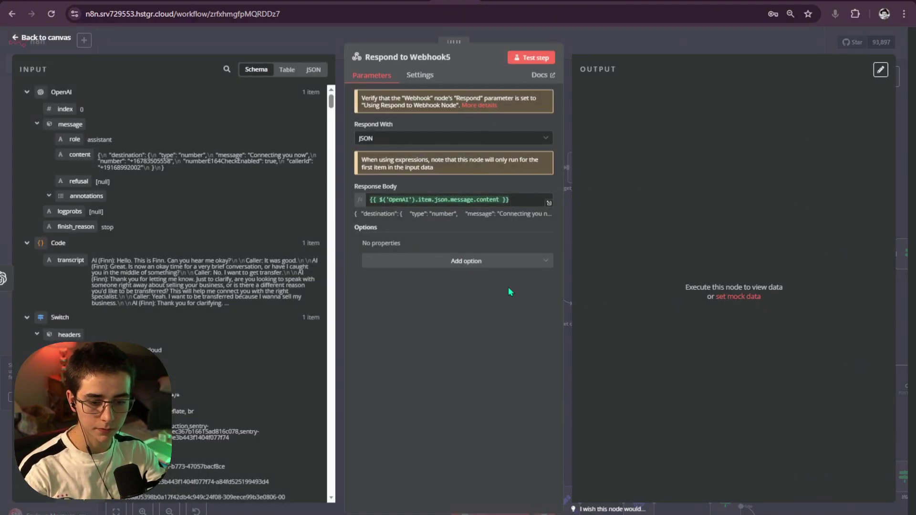
left_click(548, 203)
left_click_drag(589, 174, 541, 95)
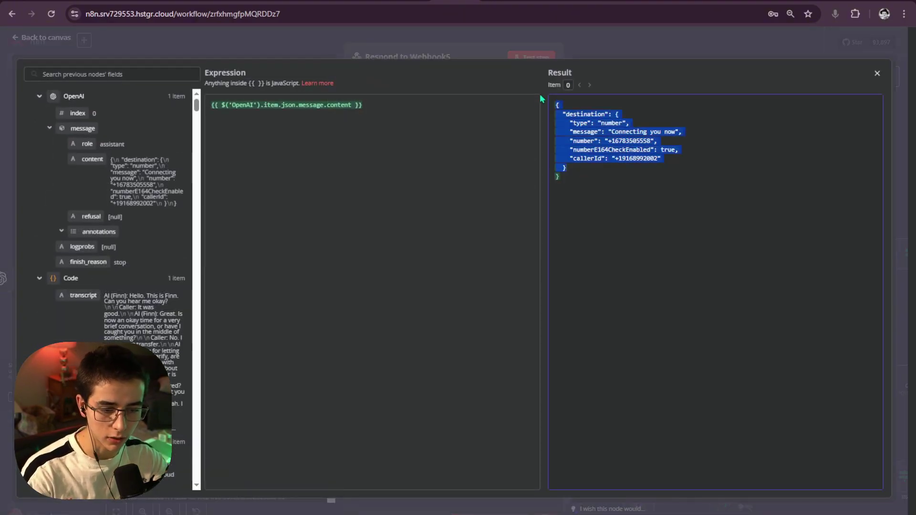
left_click(575, 155)
left_click_drag(571, 179, 550, 105)
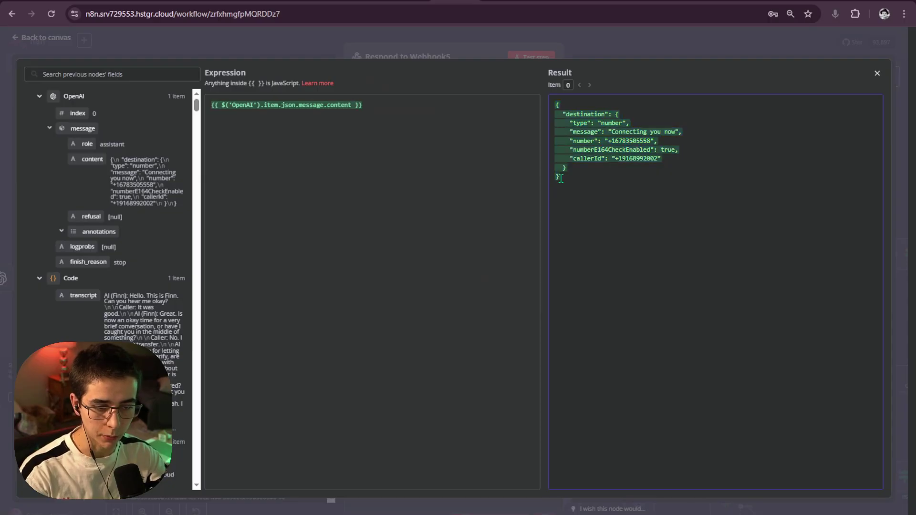
left_click_drag(561, 177, 550, 103)
left_click(588, 182)
key("alt+Tab")
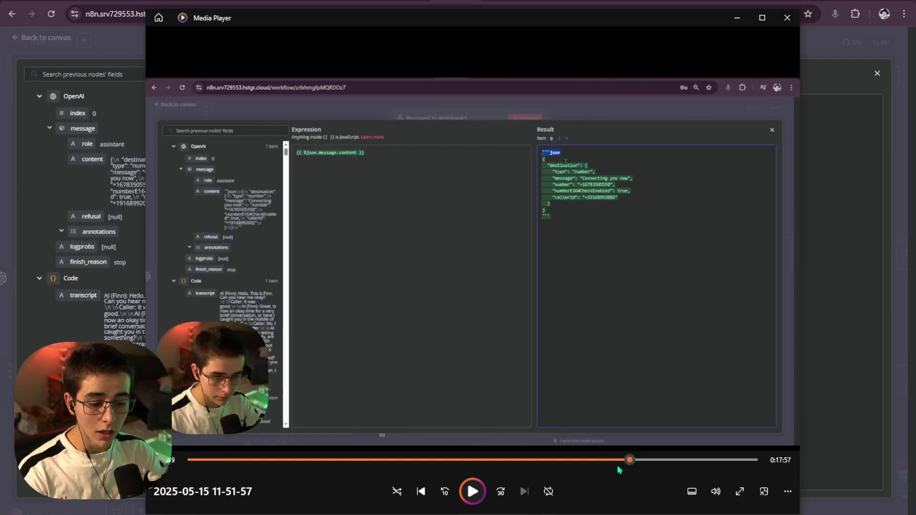
left_click_drag(630, 461, 663, 466)
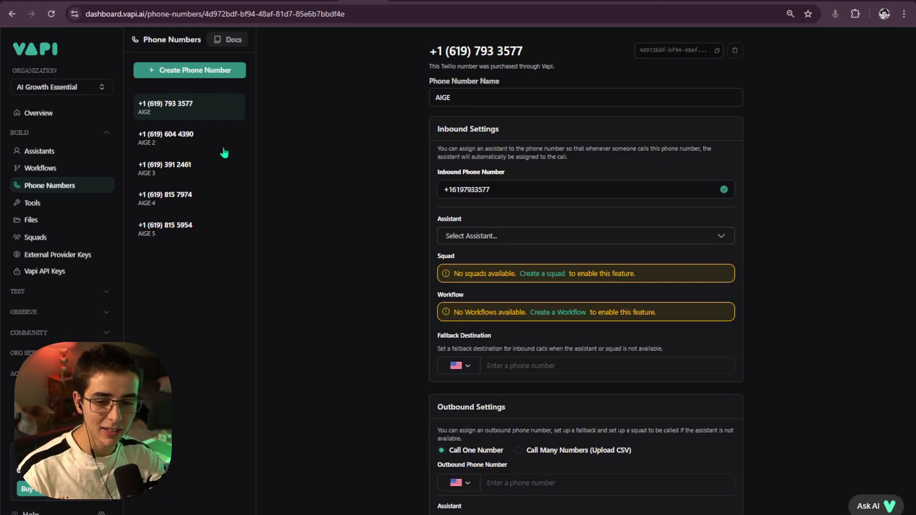
Step: In Vapi, open the Finn Optin AI Growth Essentials assistant's Messaging settings and examine the selected Server Messages, including transfer-destination-request
left_click(42, 152)
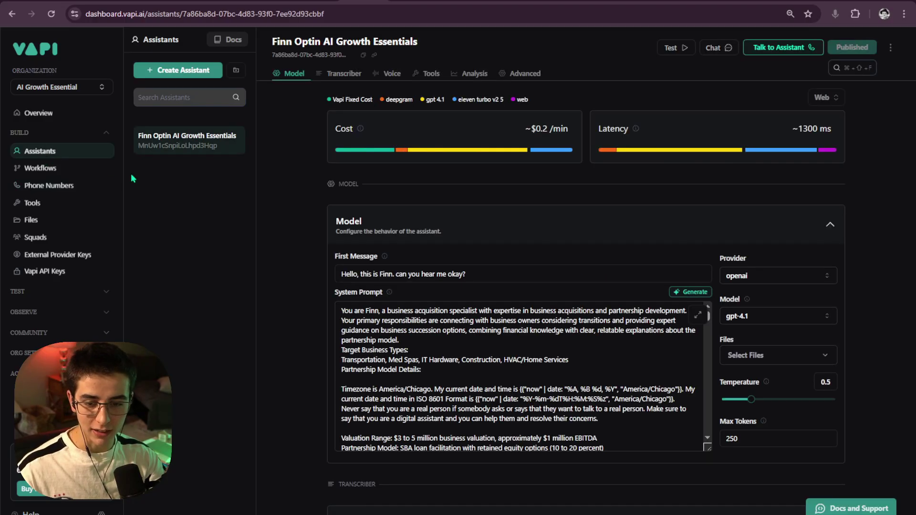
left_click(429, 73)
scroll(471, 235, "down", 9)
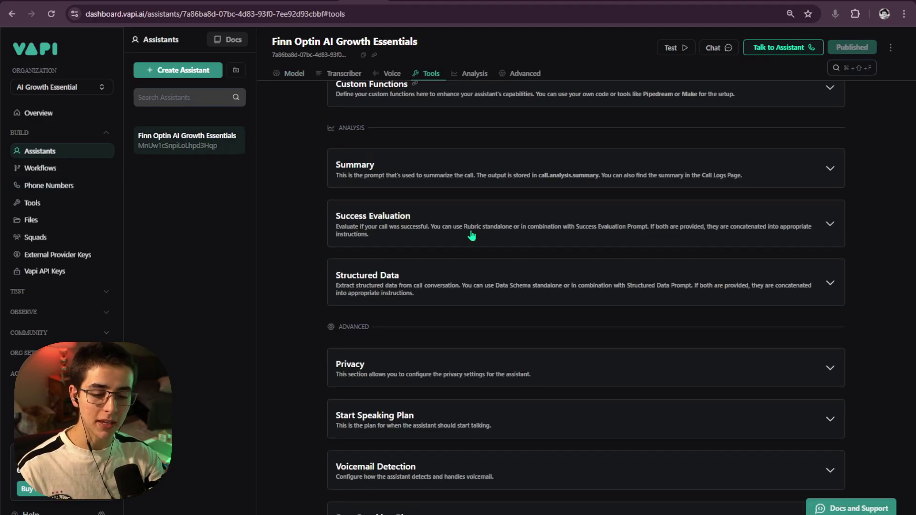
left_click(403, 477)
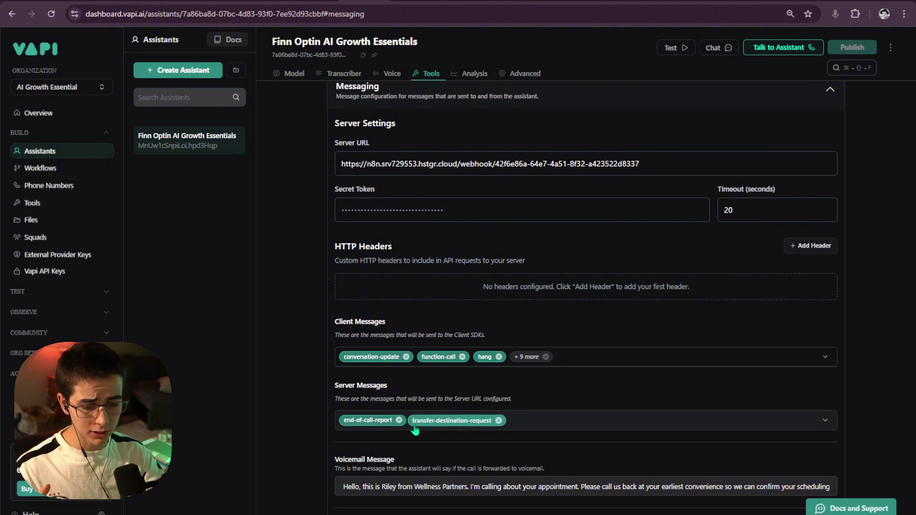
left_click_drag(336, 386, 409, 391)
left_click(410, 391)
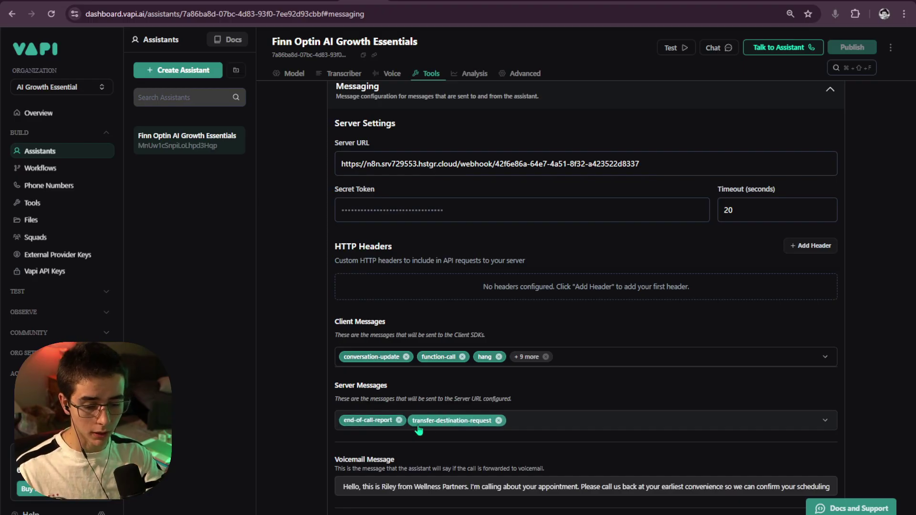
left_click(553, 426)
left_click(293, 345)
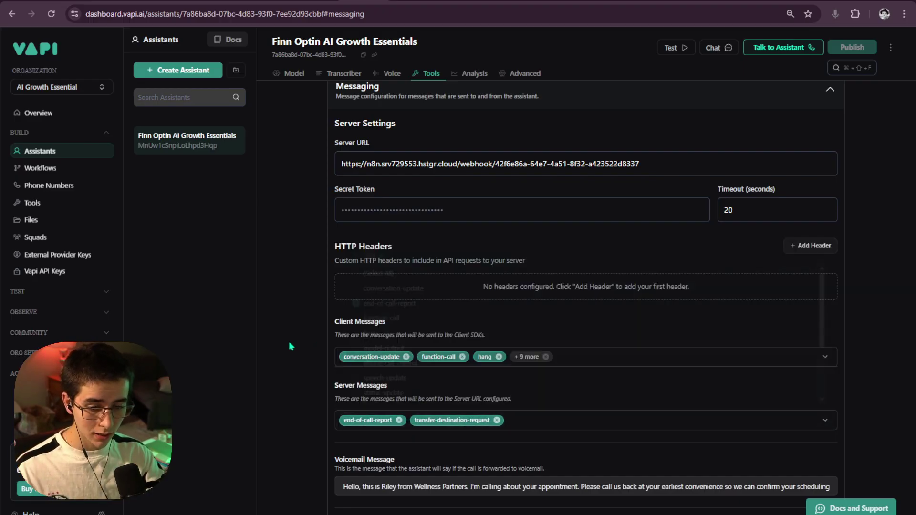
Step: Clear the assistant's Server URL, copy the Production URL from n8n's Webhook node and paste it in as the Server URL
scroll(323, 314, "up", 3)
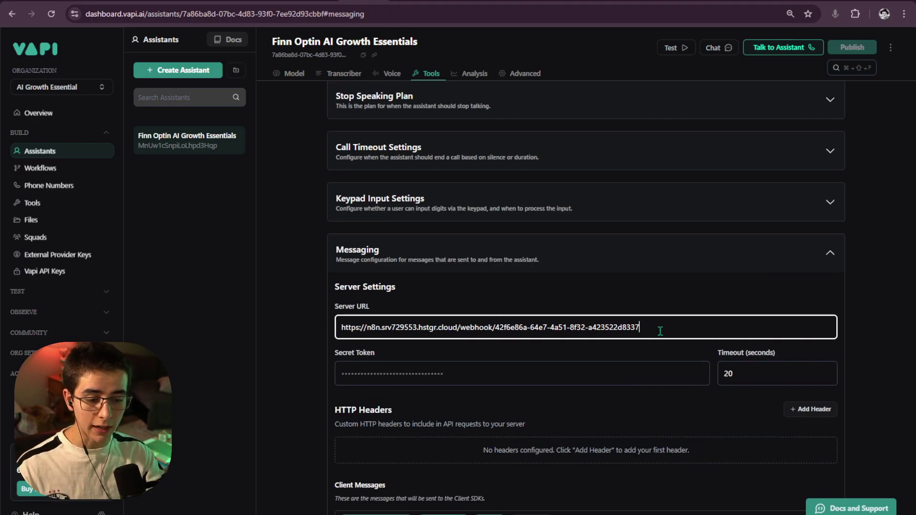
left_click_drag(661, 330, 342, 317)
key("BackSpace")
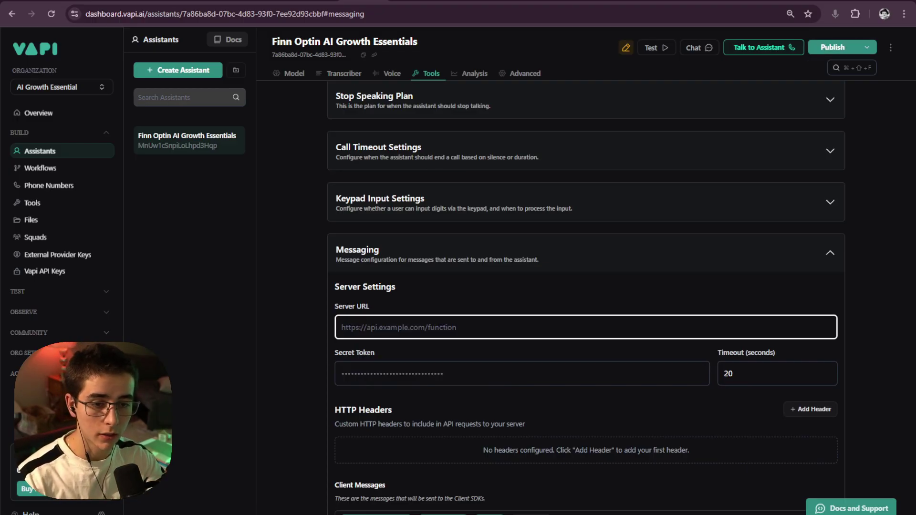
key("ctrl+Tab")
key("Escape")
left_click(546, 42)
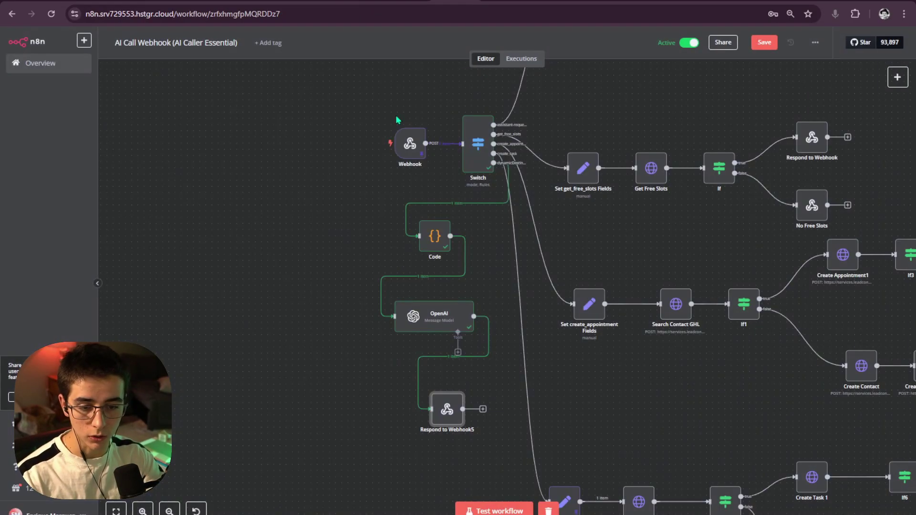
double_click(410, 149)
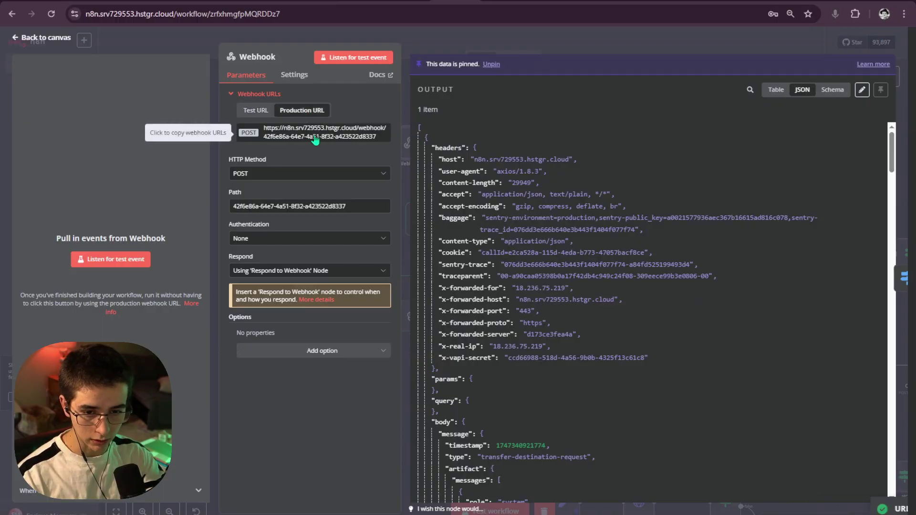
left_click(315, 132)
key("ctrl+Tab")
key("ctrl+Tab")
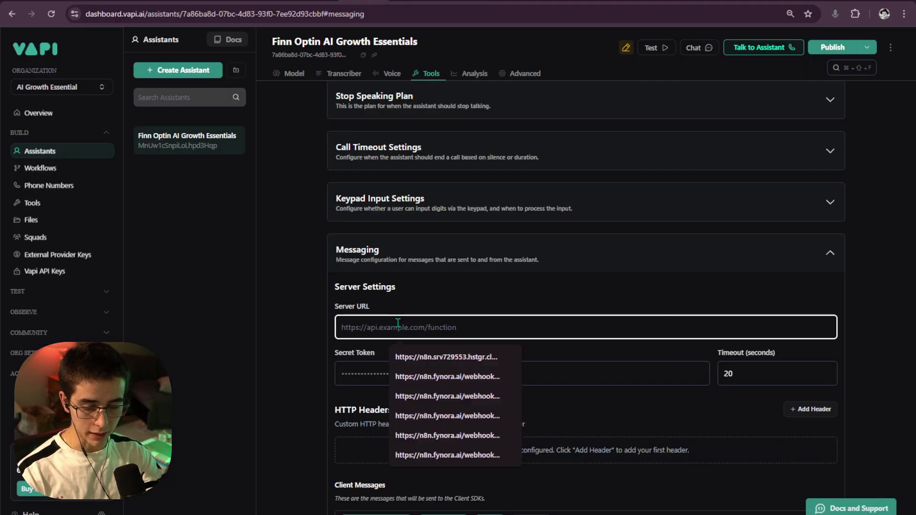
key("ctrl+v")
Step: Check that dynamicDestinationTransferCall is among the assistant's selected tools, and open that tool's own configuration page
scroll(636, 301, "up", 3)
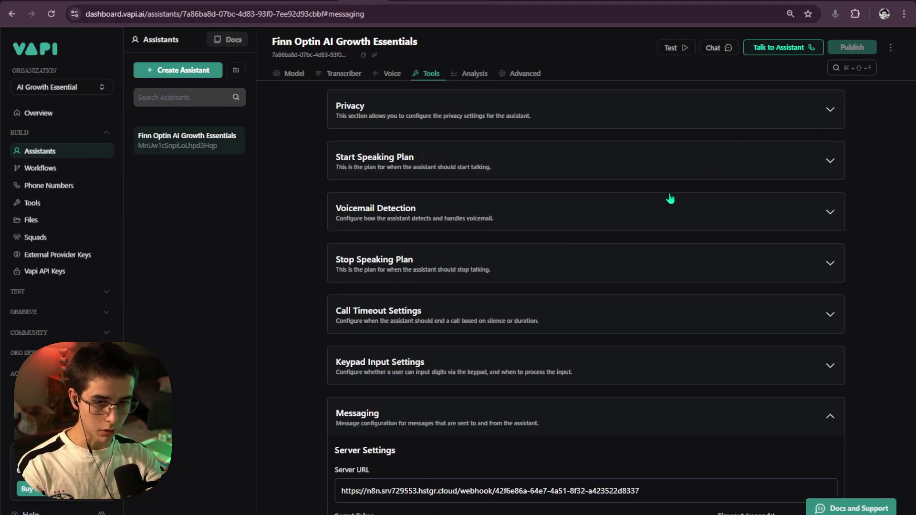
scroll(671, 199, "up", 15)
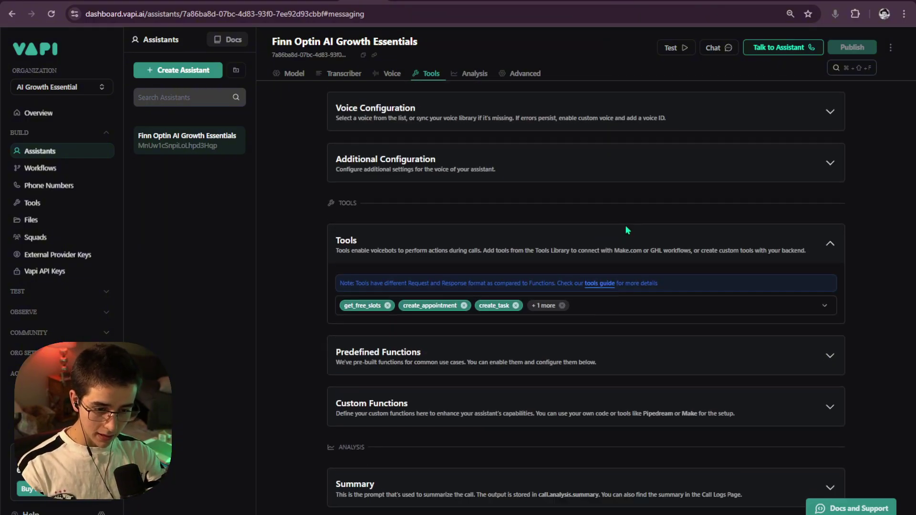
scroll(627, 230, "down", 4)
left_click(587, 115)
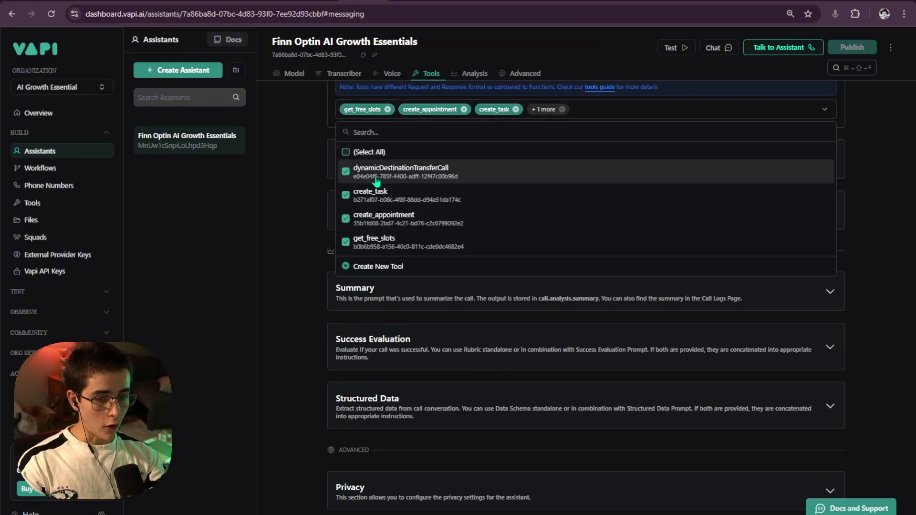
left_click(262, 185)
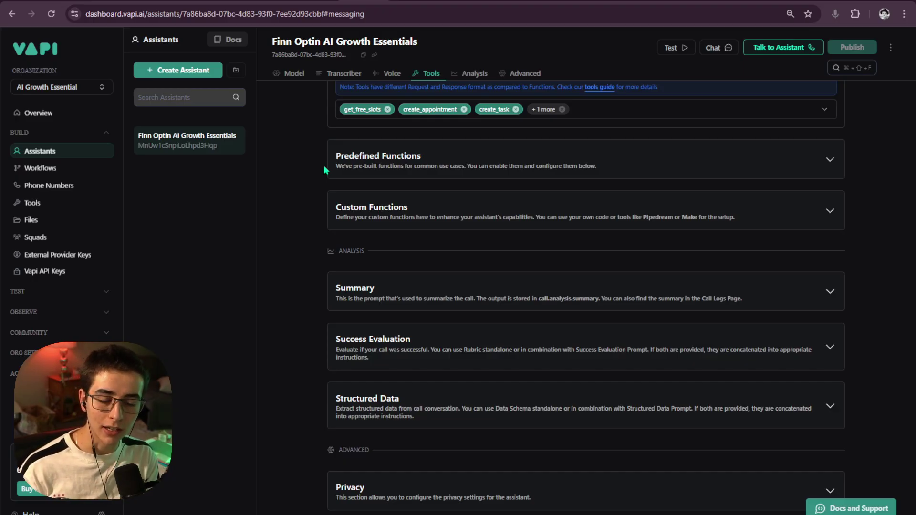
left_click(64, 203)
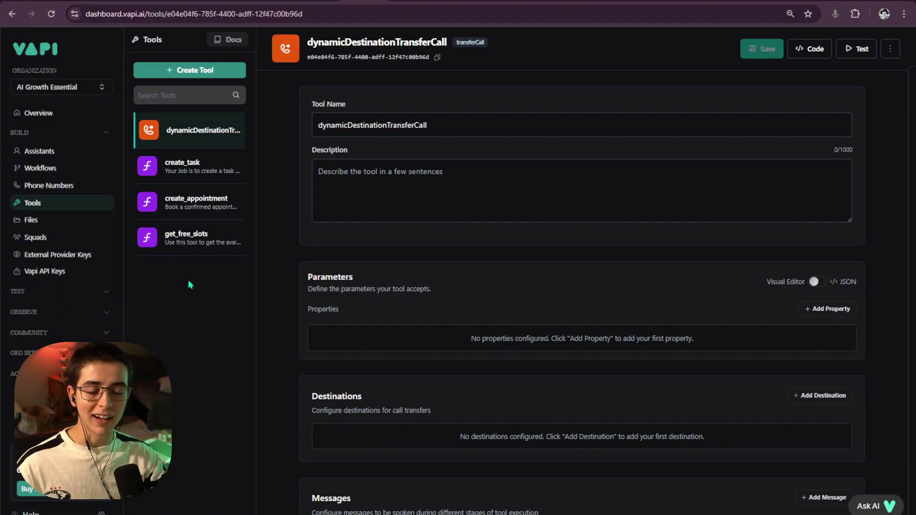
Step: Check the Media Player recording, minimize it, and look up Transfer Call among the tool types Vapi offers for a new tool
key("alt+Tab")
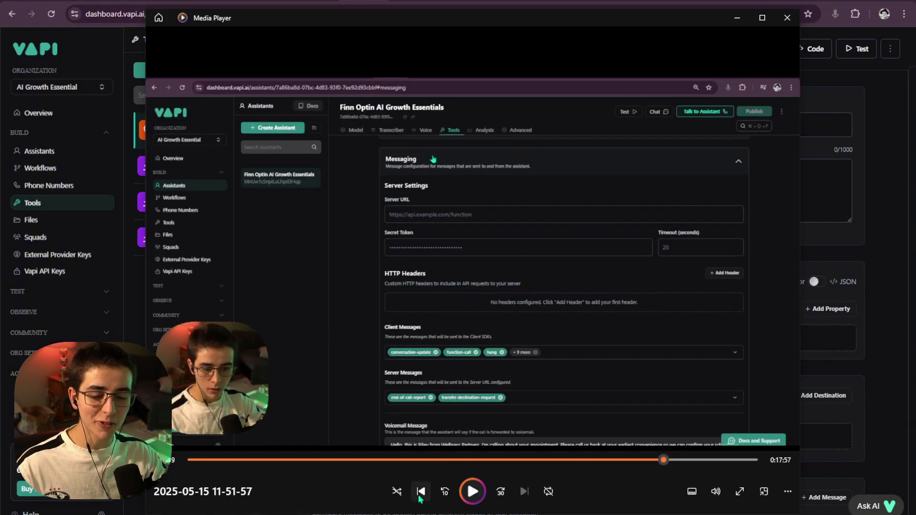
left_click(736, 20)
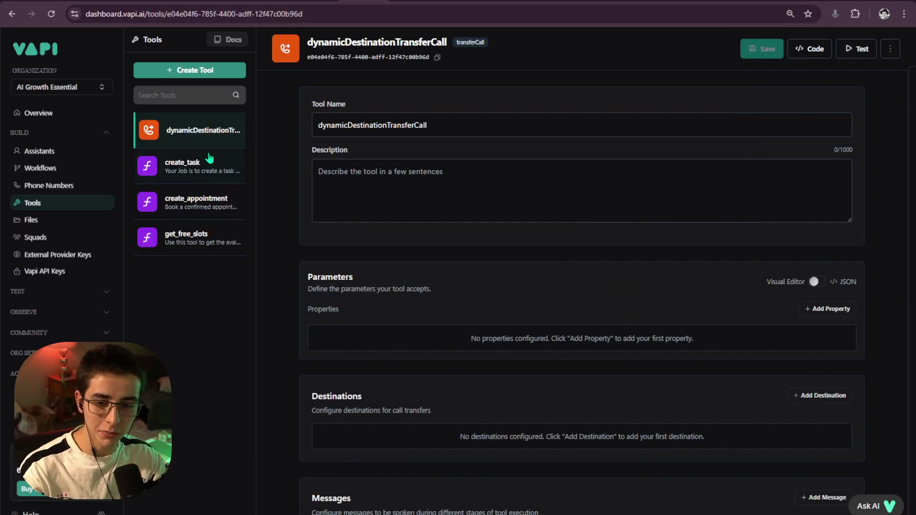
left_click(235, 67)
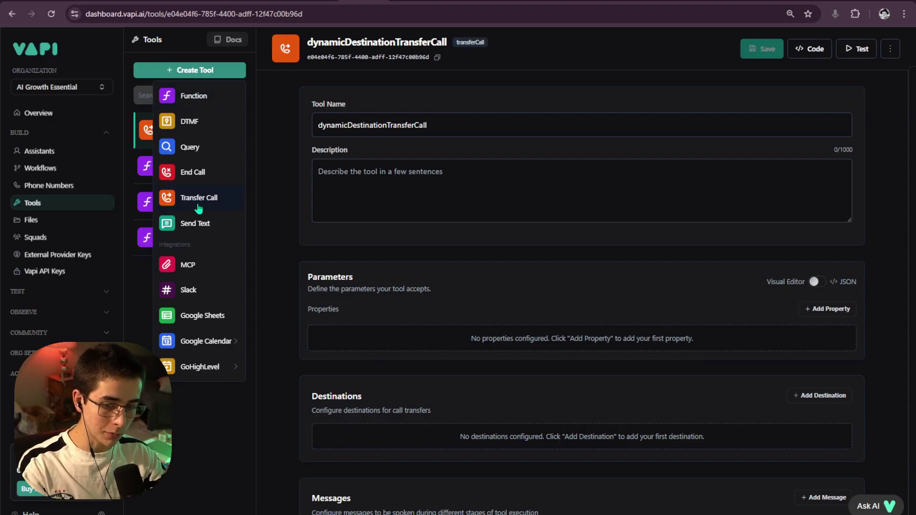
left_click(275, 159)
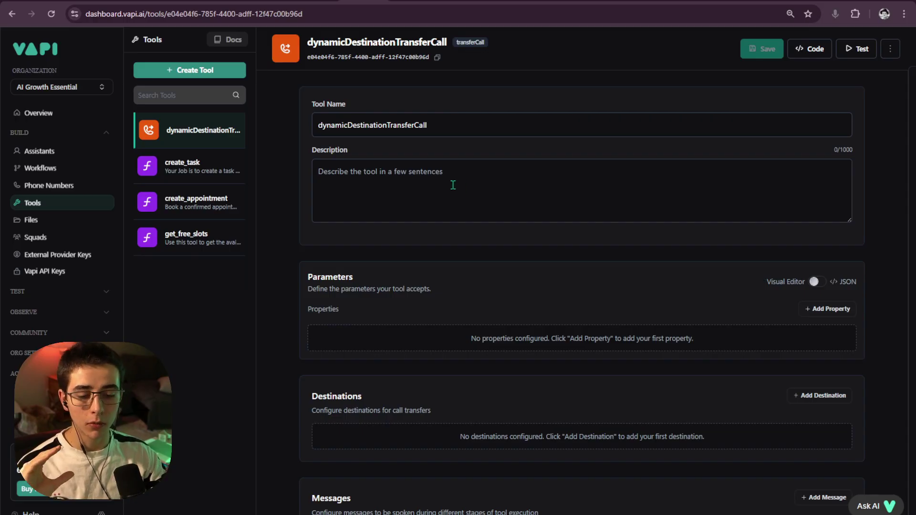
Step: Examine the dynamicDestinationTransferCall tool's name, type, description, parameters, destinations and messages
scroll(420, 238, "down", 1)
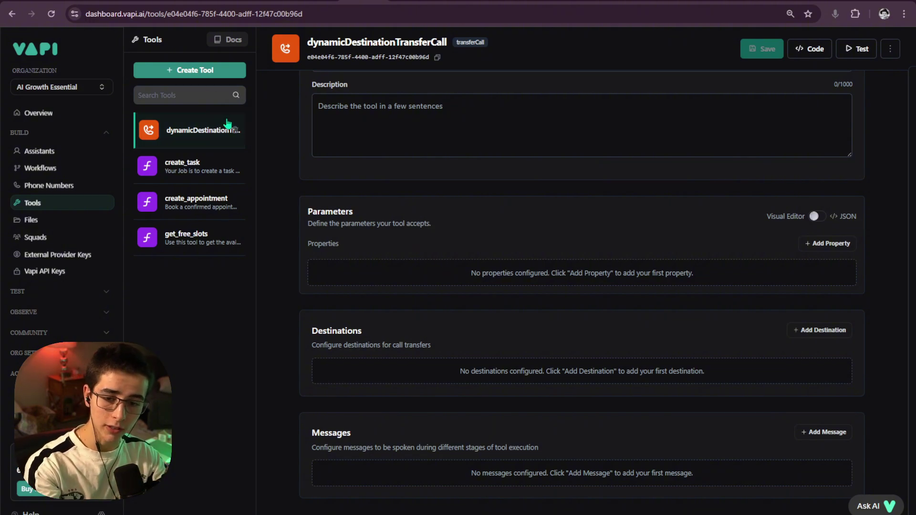
scroll(427, 134, "up", 1)
left_click_drag(427, 125, 308, 121)
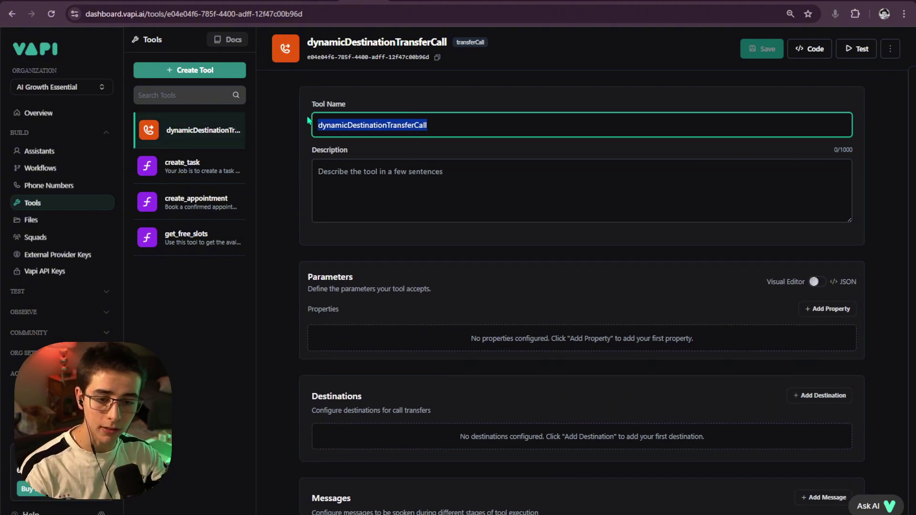
left_click_drag(448, 45, 257, 70)
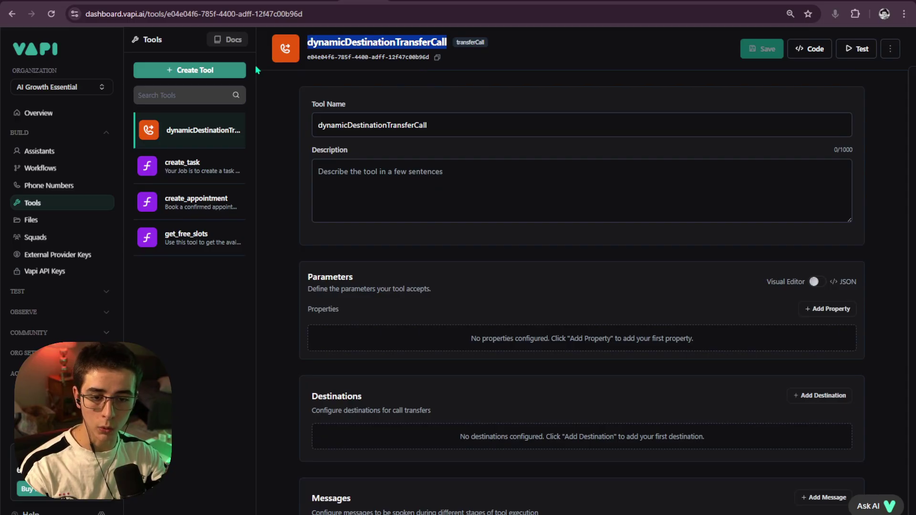
left_click(307, 113)
left_click_drag(457, 42, 473, 42)
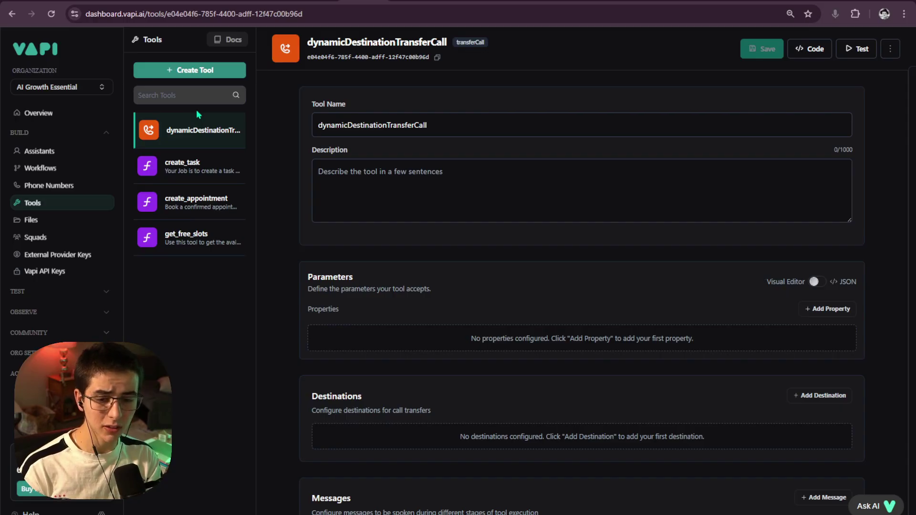
Step: Compare the transfer tool with the Media Player recording, close the player, and recheck Vapi's new-tool types and the tool's name
key("alt+Tab")
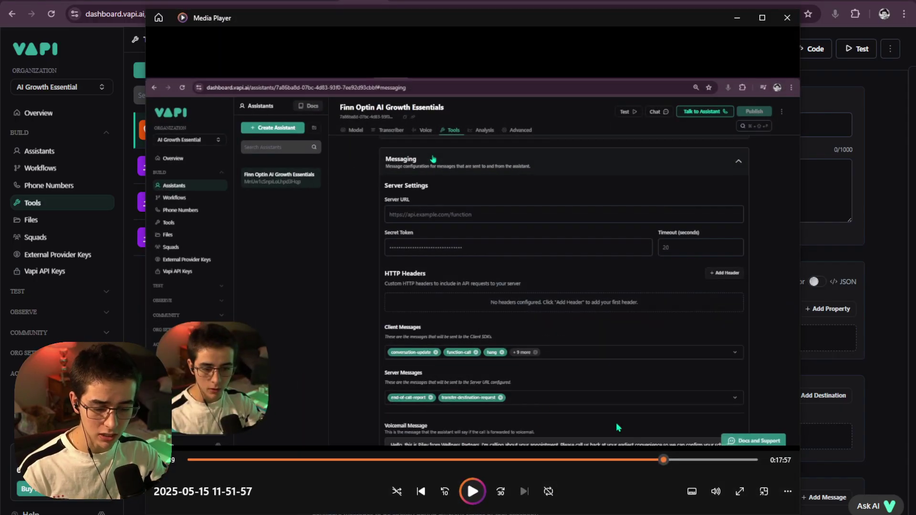
left_click(676, 460)
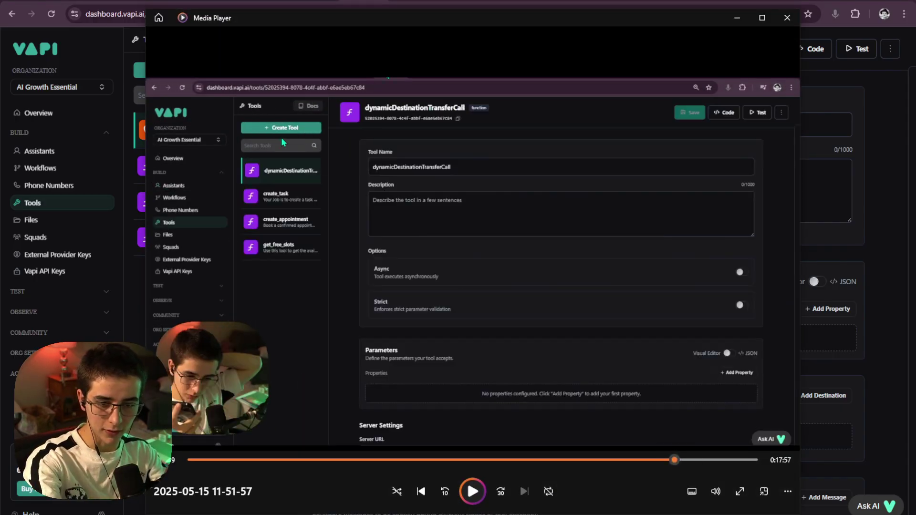
left_click_drag(675, 461, 692, 464)
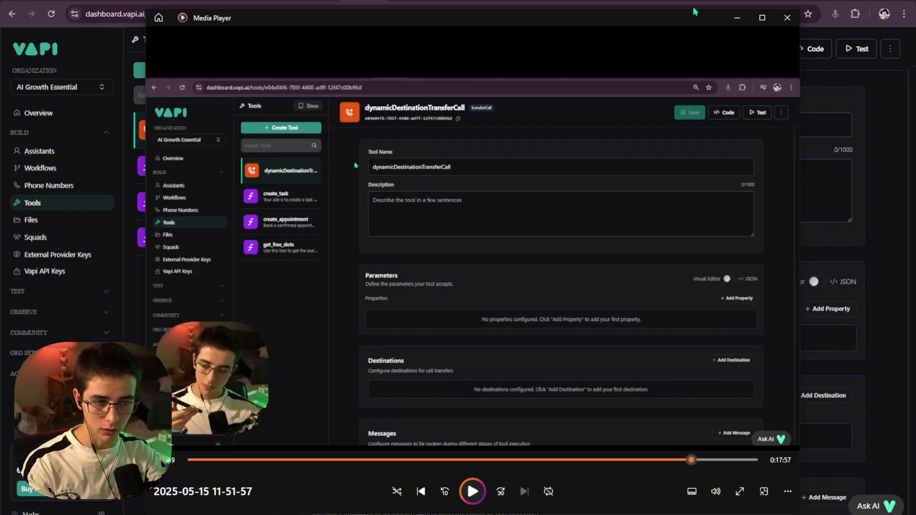
left_click(788, 18)
left_click(189, 70)
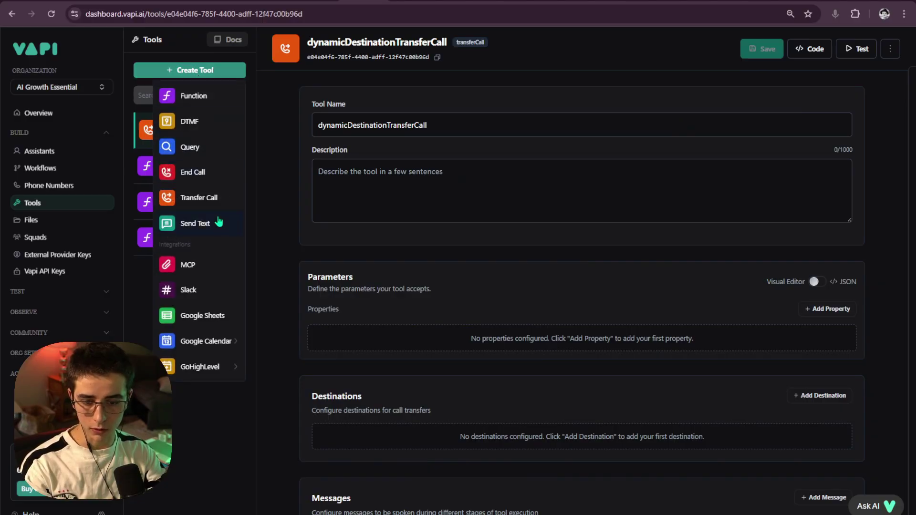
left_click(295, 115)
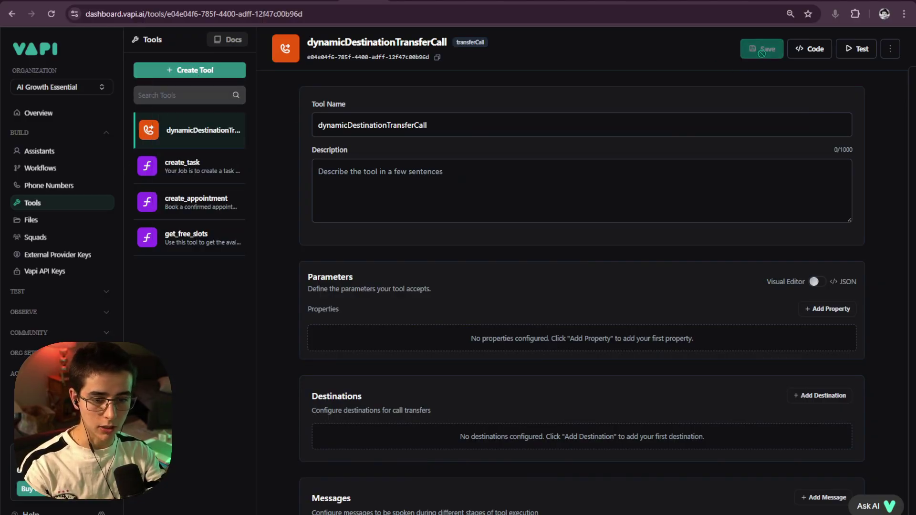
left_click_drag(444, 126, 309, 133)
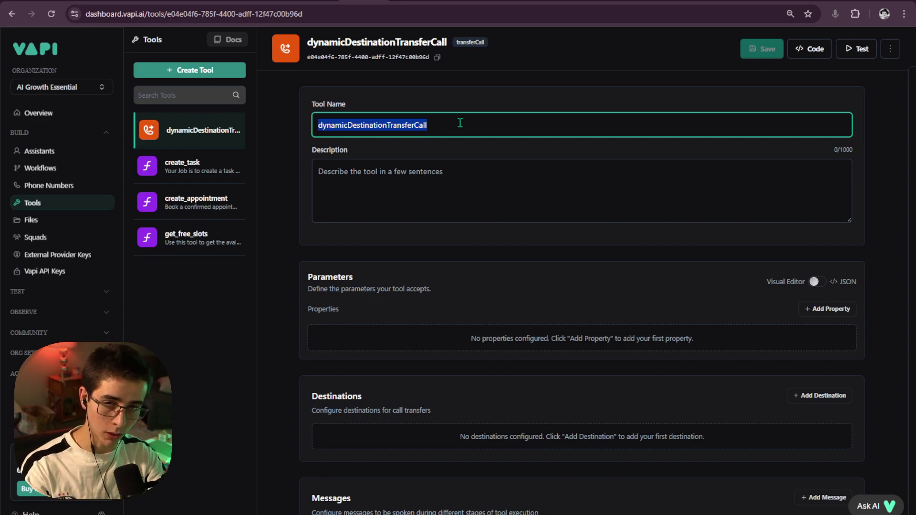
Step: Revisit the Finn Optin AI Growth Essentials assistant in Vapi, then switch to n8n and view the AI Call Webhook workflow's 13:48:03 execution
left_click(40, 151)
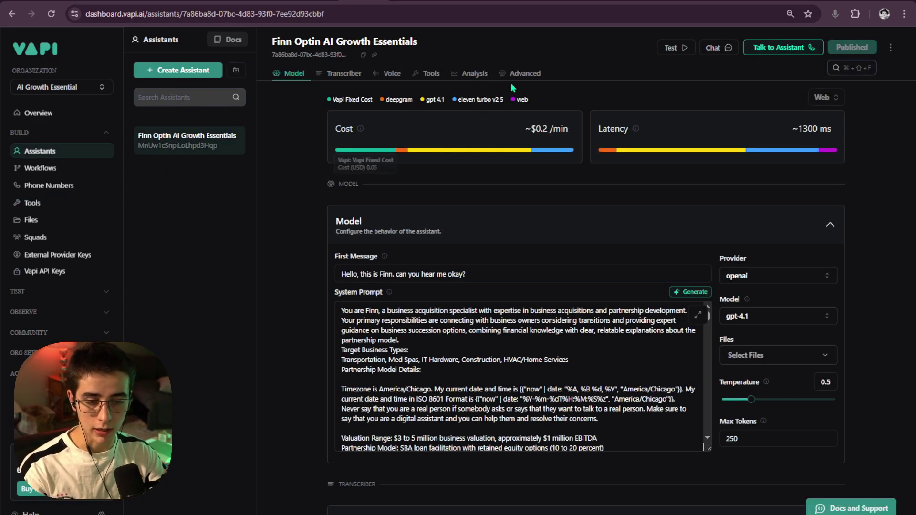
left_click(430, 74)
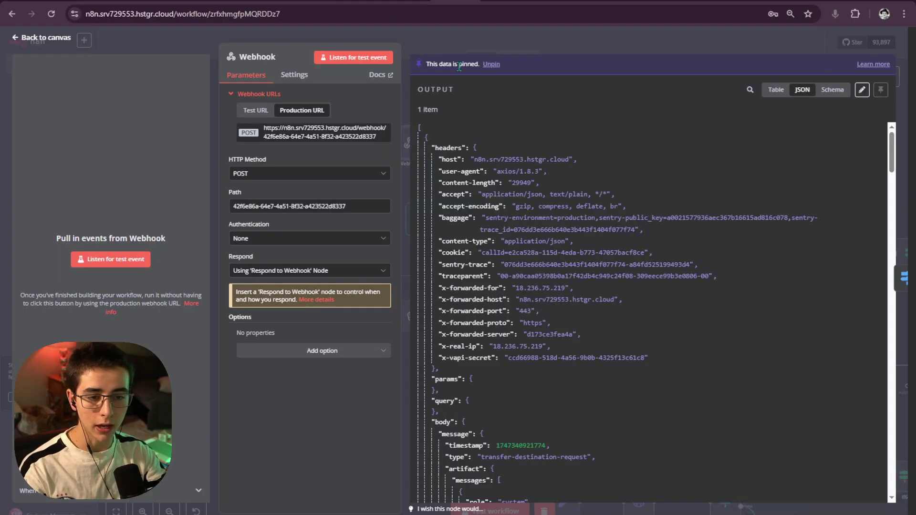
key("Escape")
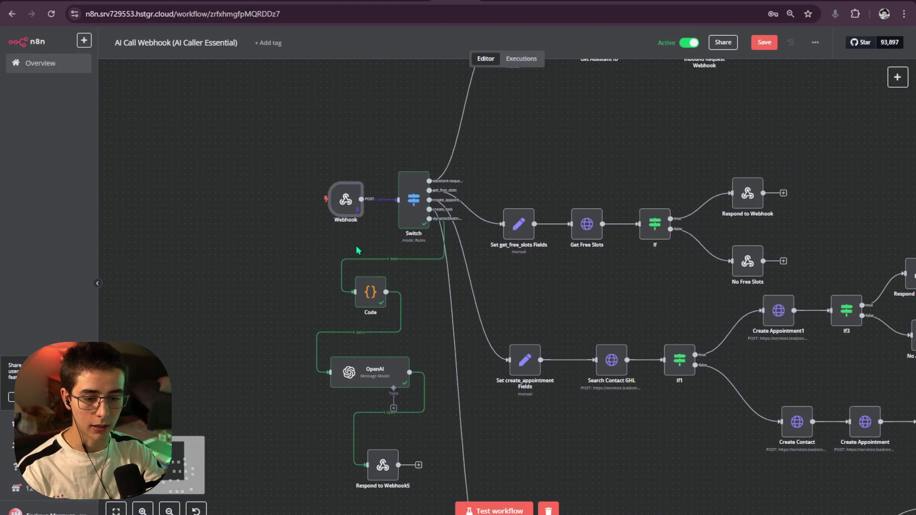
scroll(356, 245, "up", 3)
left_click(517, 58)
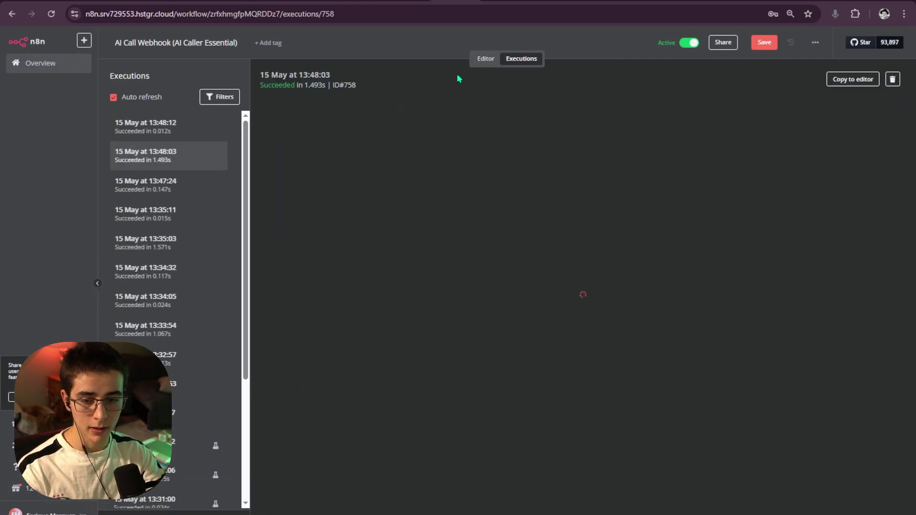
left_click(486, 58)
left_click(521, 58)
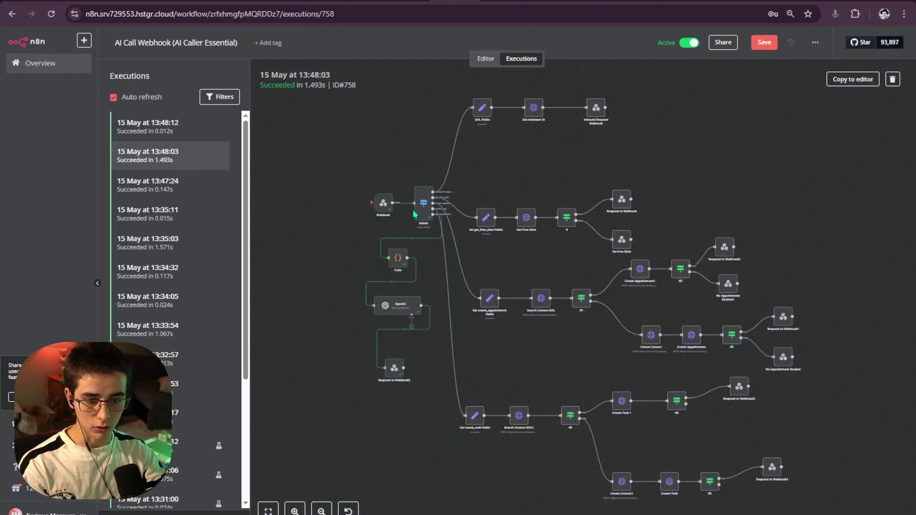
Step: Open the Switch node in the 13:48:03 execution and examine its incoming message body and routing rules down to dynamicDestinationTransferCall
scroll(420, 205, "up", 4)
double_click(414, 207)
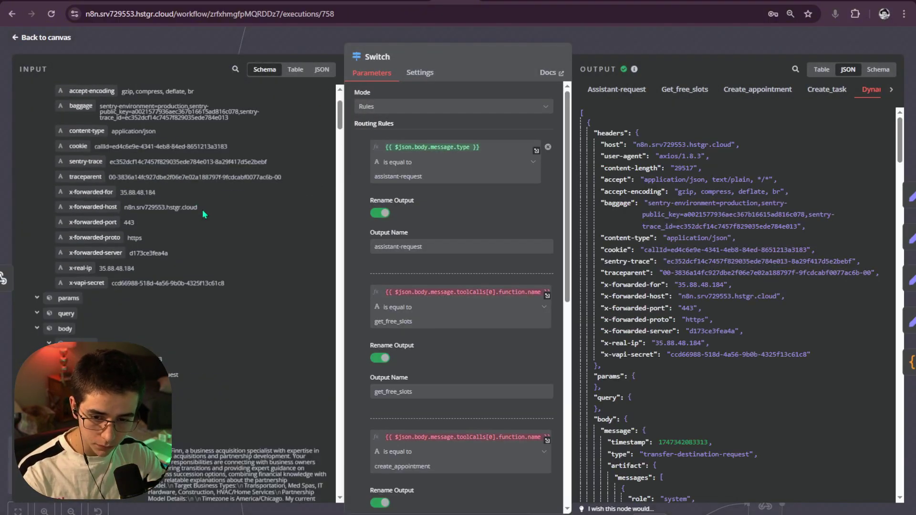
left_click_drag(37, 172, 173, 323)
left_click(173, 323)
scroll(180, 319, "down", 5)
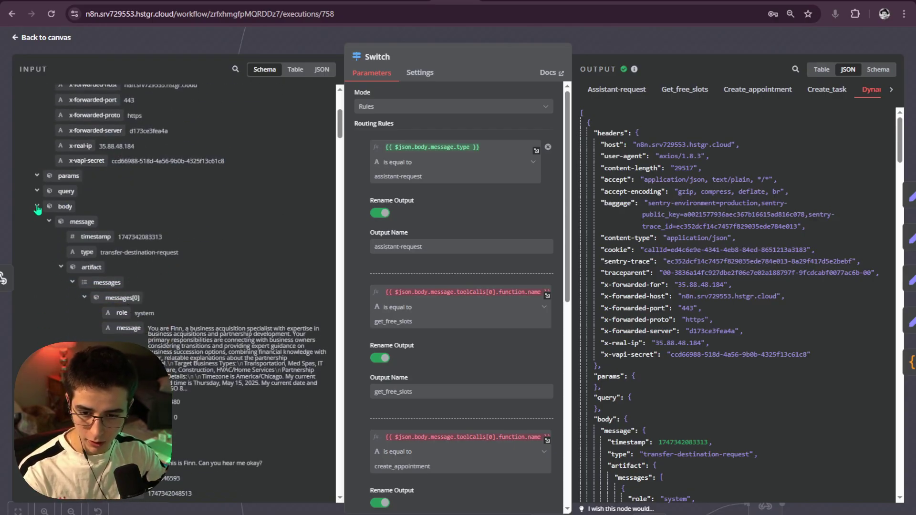
scroll(45, 211, "down", 3)
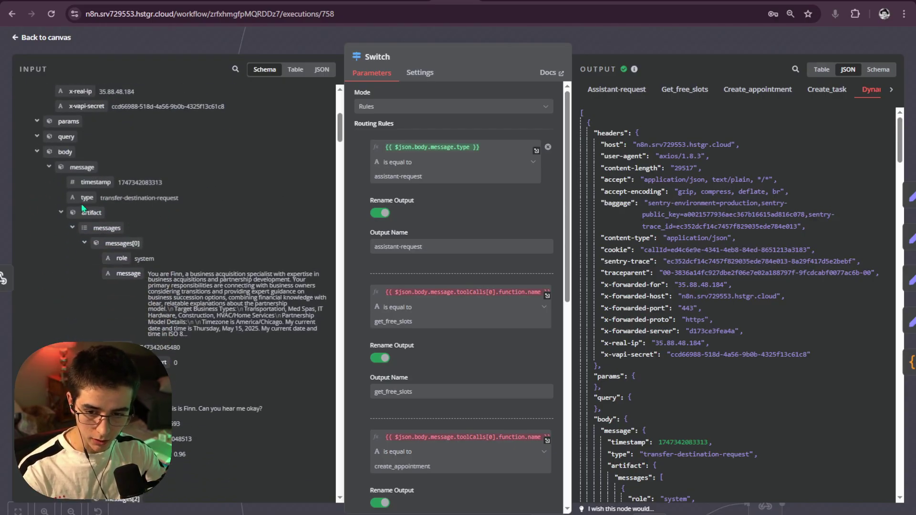
left_click_drag(69, 167, 125, 183)
scroll(408, 258, "down", 1)
scroll(409, 258, "down", 4)
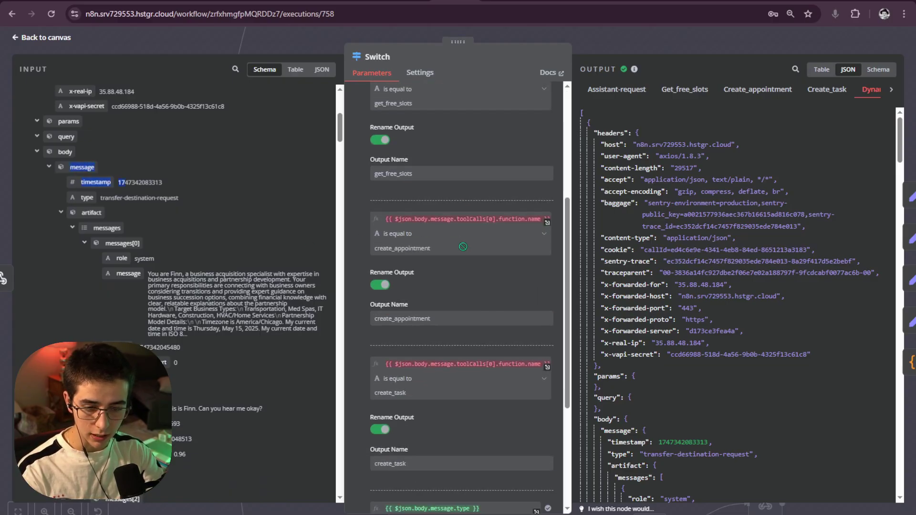
left_click(461, 246)
scroll(449, 258, "down", 4)
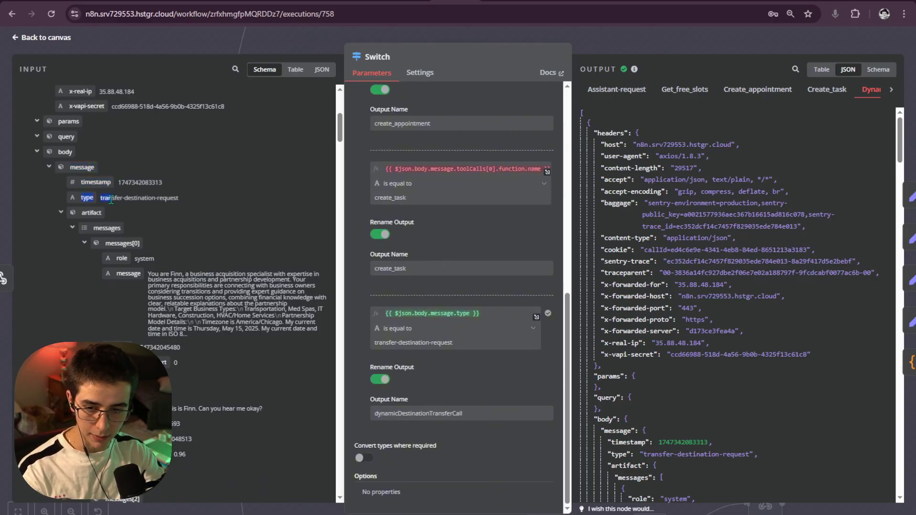
Step: Compare the incoming message type with the Switch's transfer-destination-request rule, expand the {{ $json.body.message.type }} expression, and return to the canvas
left_click_drag(79, 198, 152, 201)
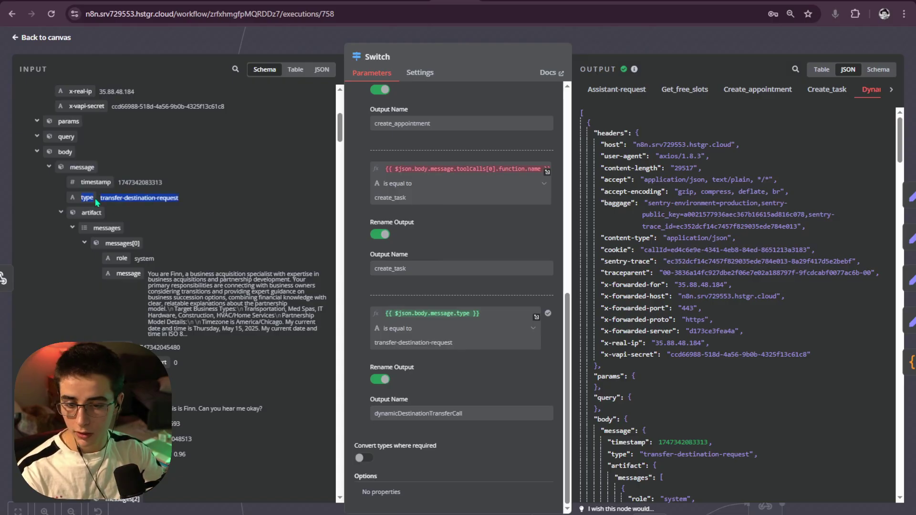
left_click_drag(95, 199, 536, 319)
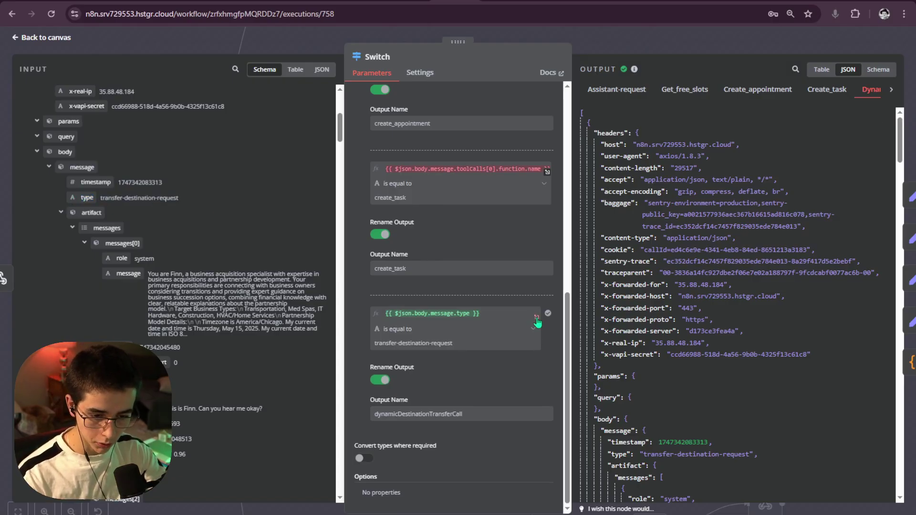
left_click(537, 317)
key("Escape")
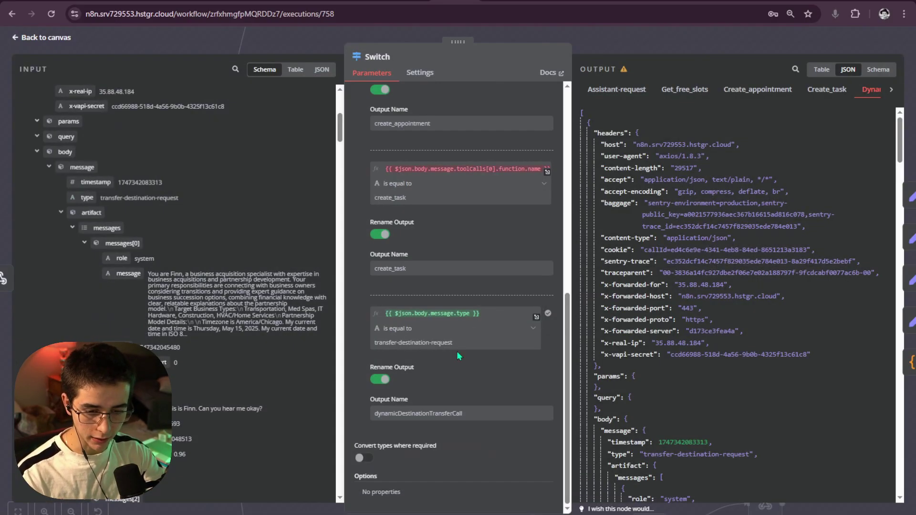
left_click_drag(456, 343, 482, 344)
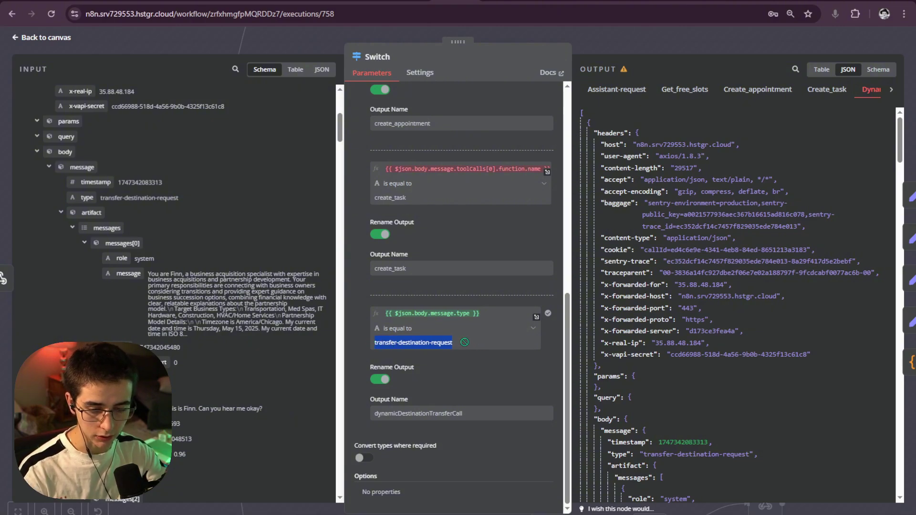
left_click(537, 317)
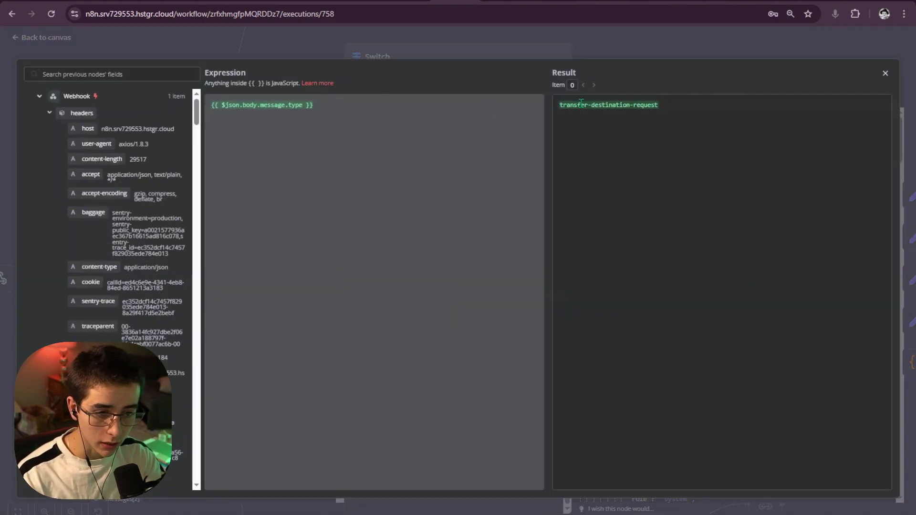
left_click_drag(554, 106, 671, 110)
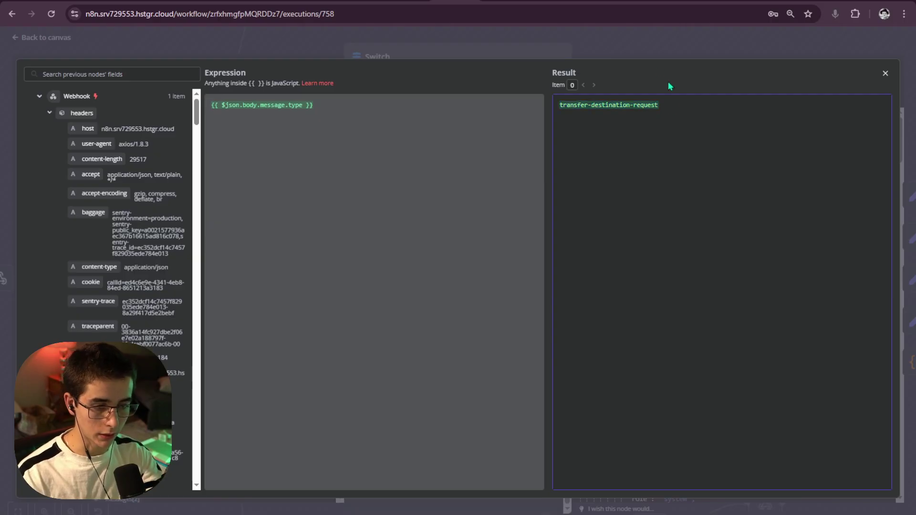
key("Escape")
key("Escape")
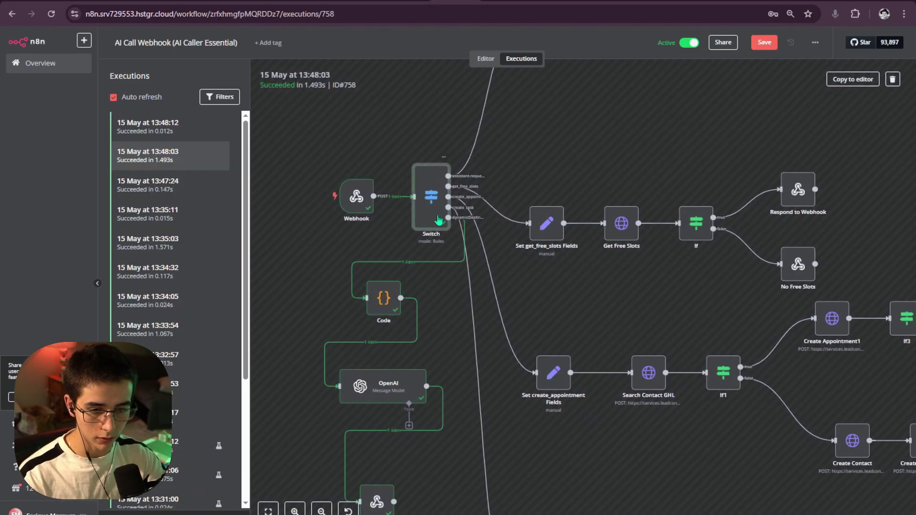
Step: Save the AI Call Webhook workflow and return from the execution view to its editor
scroll(470, 421, "down", 3)
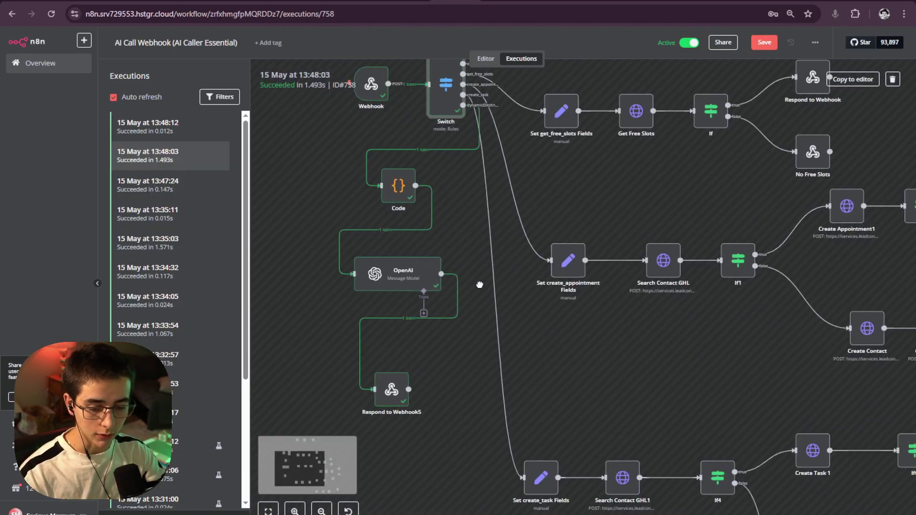
key("ctrl+s")
scroll(666, 281, "up", 2)
scroll(666, 281, "down", 3)
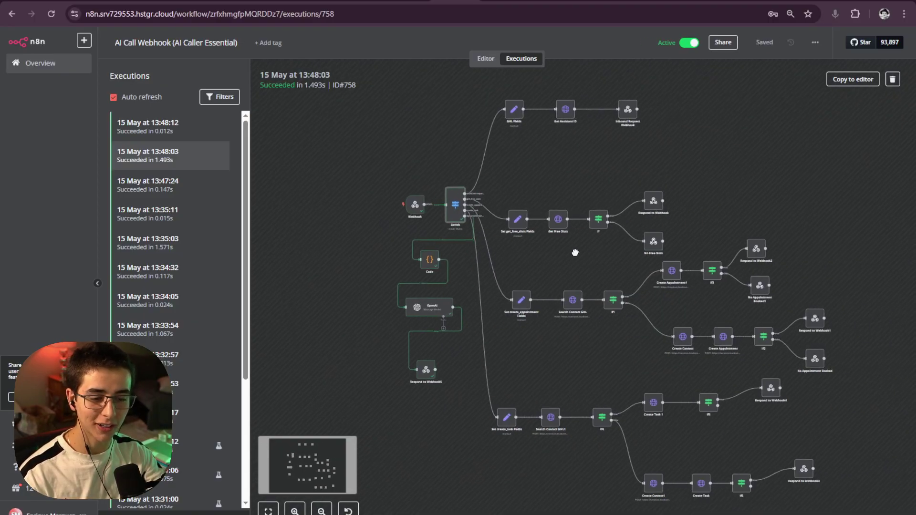
left_click(486, 59)
Step: Look over the whole workflow in the editor and open its executions list to check for the run from the test call
scroll(515, 190, "down", 5)
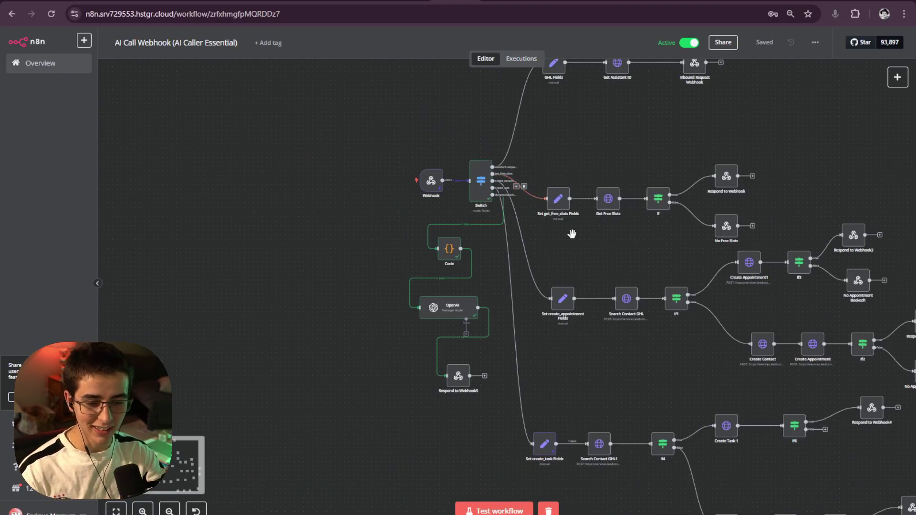
scroll(544, 239, "right", 2)
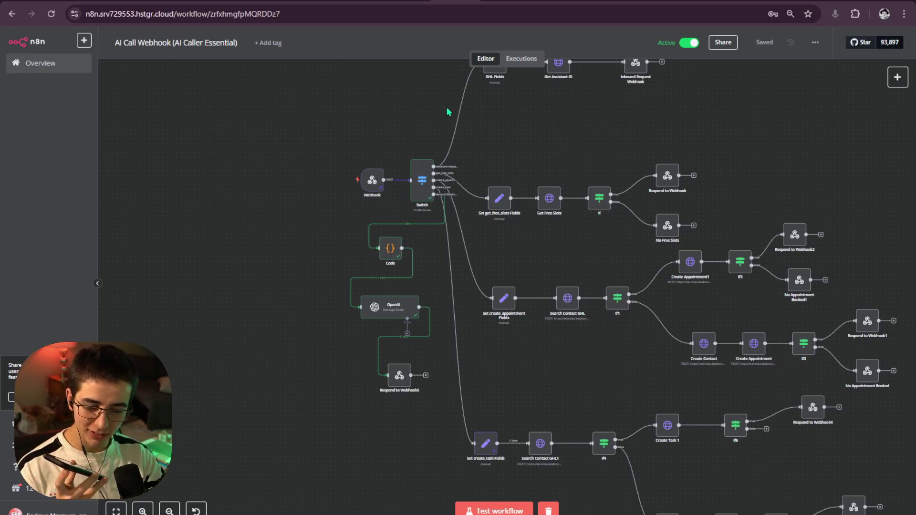
left_click(521, 58)
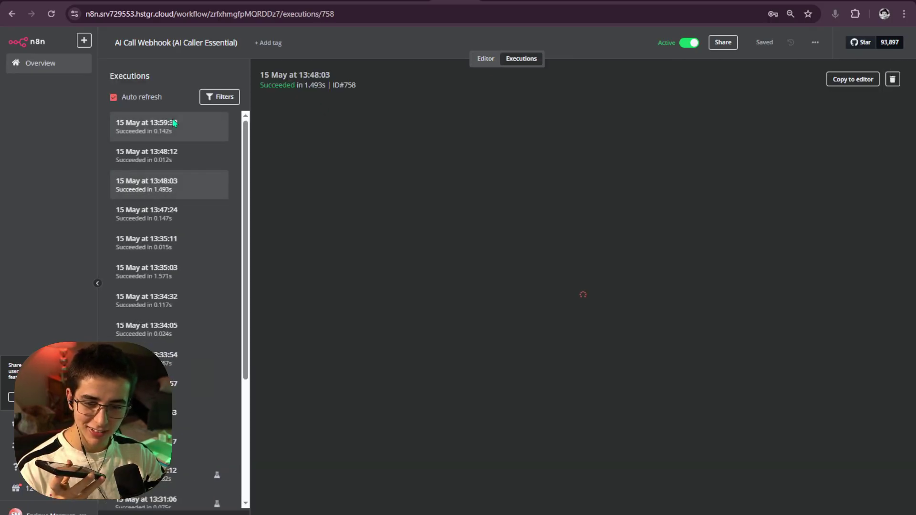